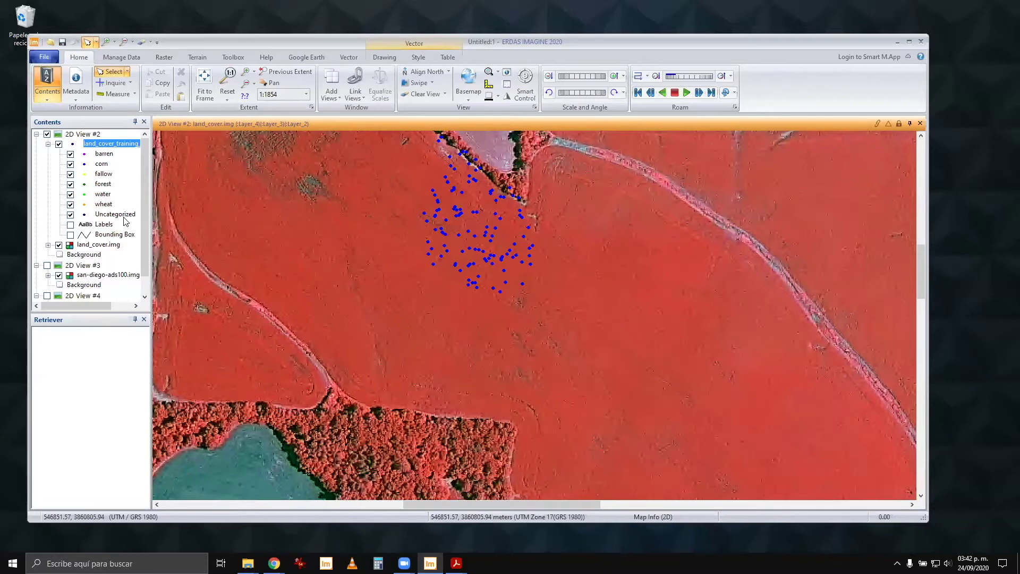
Step: Fit the land cover image to its view and display 2D View #3 and 2D View #4 beside it
left_click(203, 84)
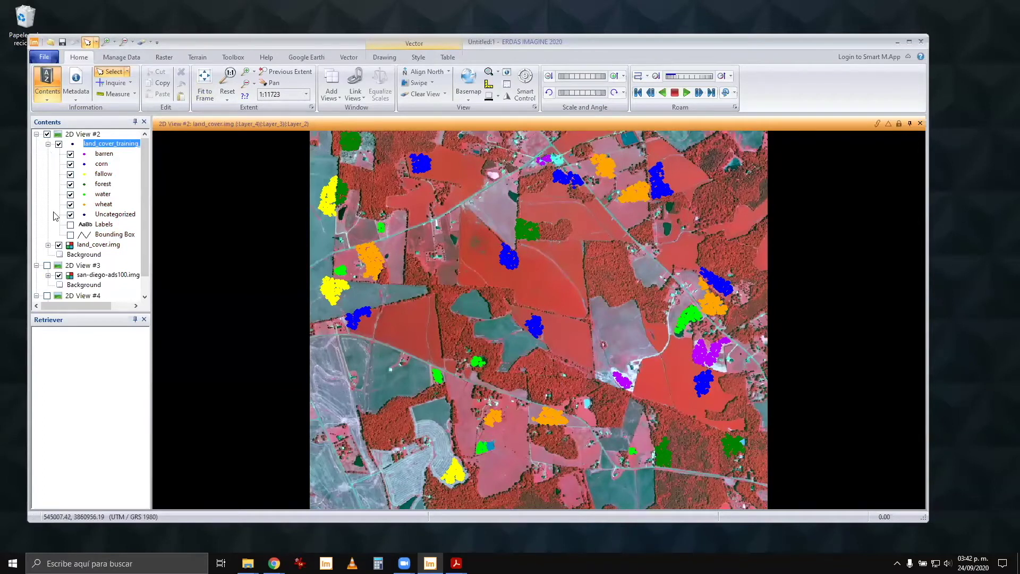
left_click(47, 265)
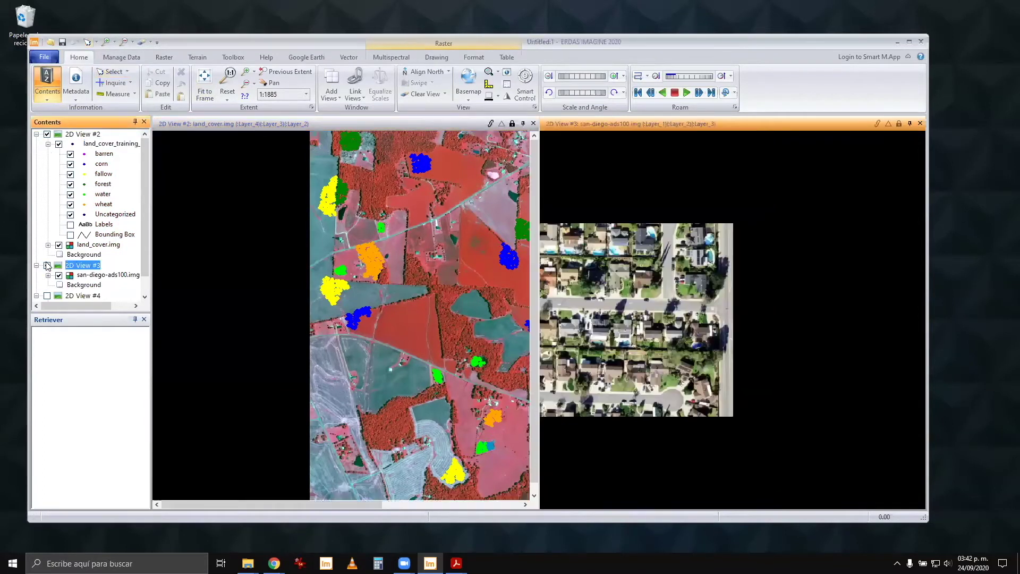
left_click(51, 296)
left_click(47, 296)
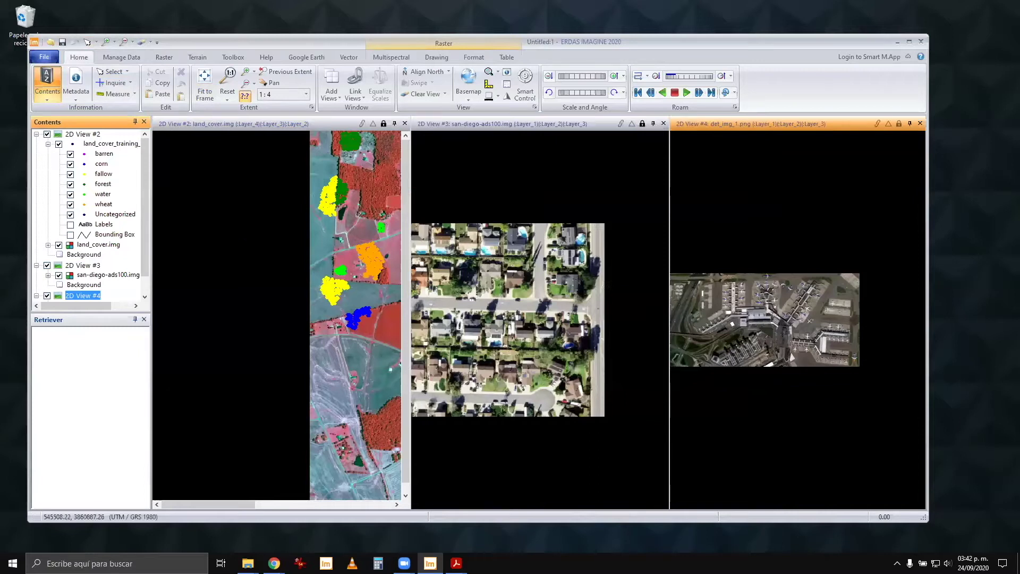
Step: Fit the land cover training points layer to the frame of the narrowed 2D View #2
left_click(109, 143)
left_click(78, 56)
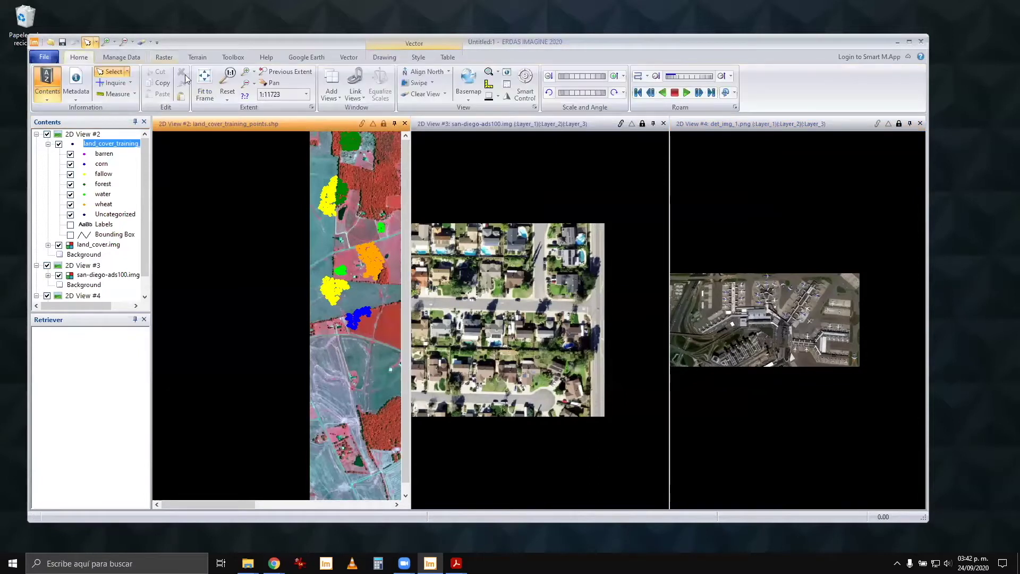
left_click(204, 85)
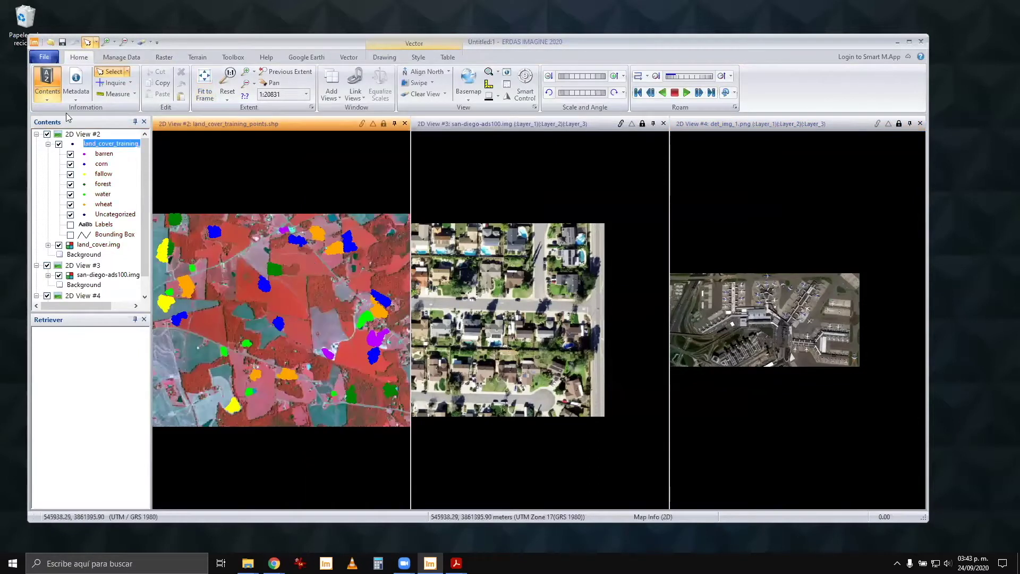
Step: Collapse and hide 2D View #2, and fit san-diego-ads100.img and det_img_1.png to their own views
left_click(36, 134)
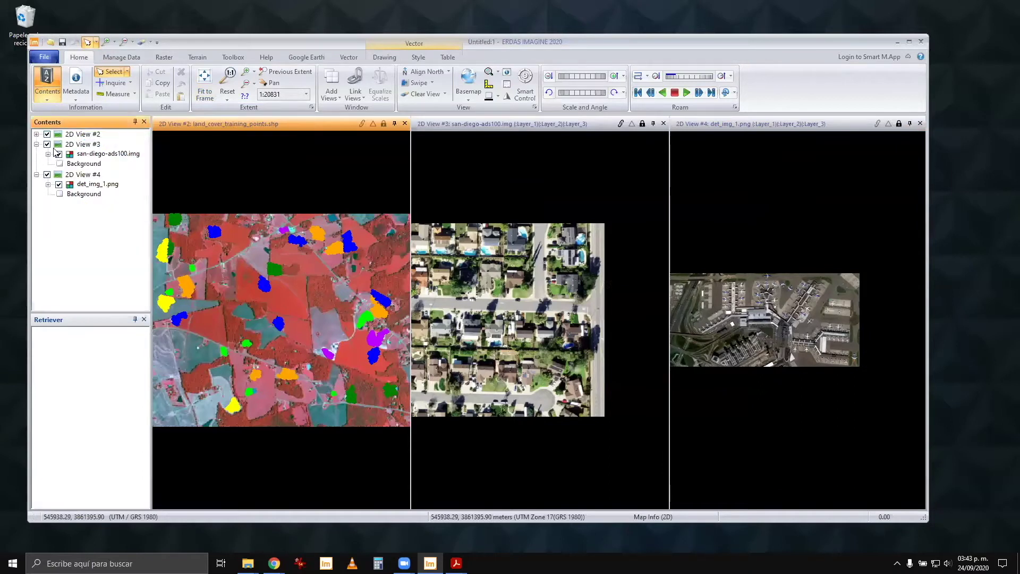
left_click(46, 134)
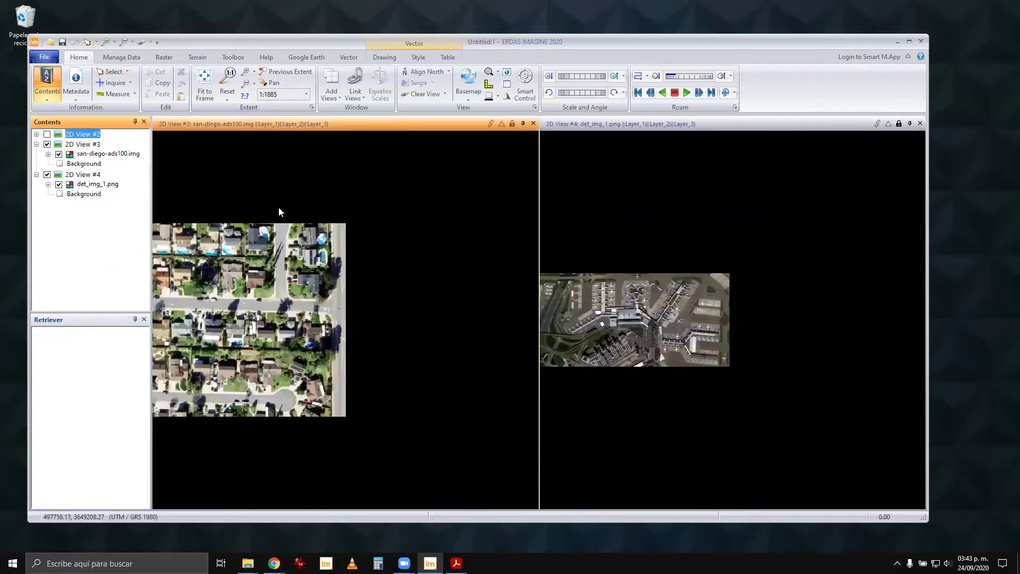
left_click(206, 92)
left_click(209, 93)
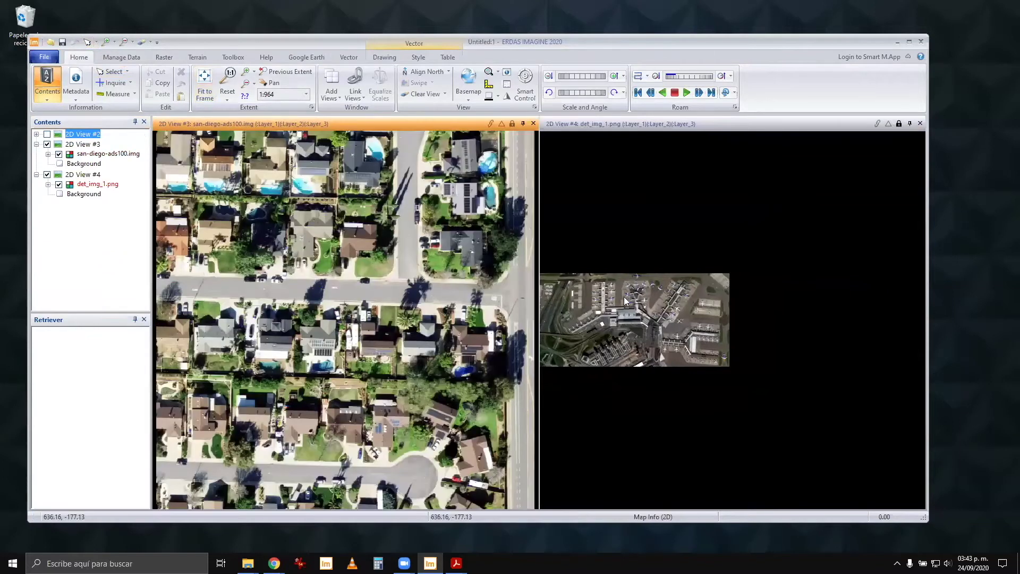
left_click(721, 301)
left_click(204, 80)
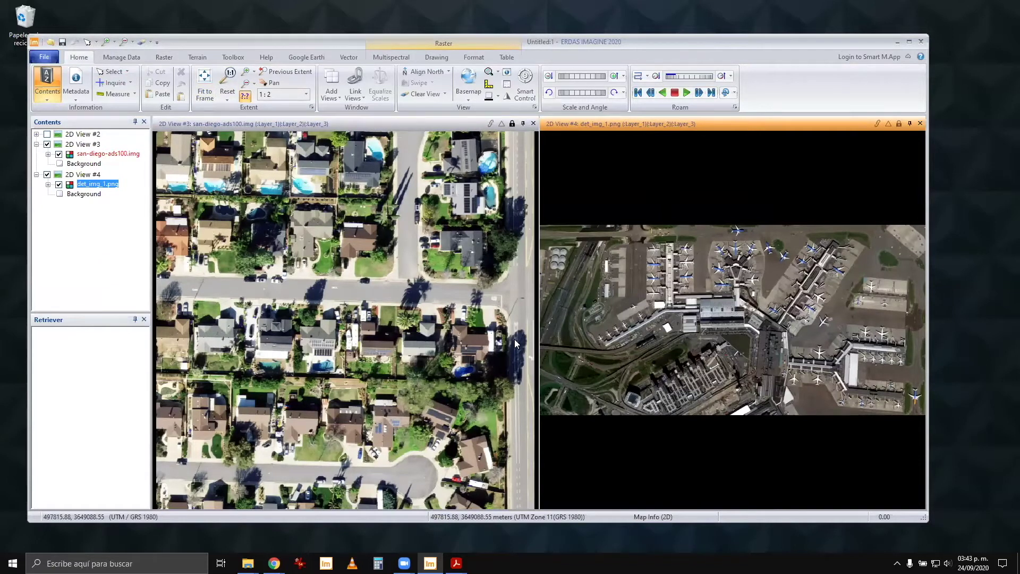
Step: Look over the available workspace layouts, including the Machine Learning Layout, and return to the image views without changing the layout
left_click(48, 60)
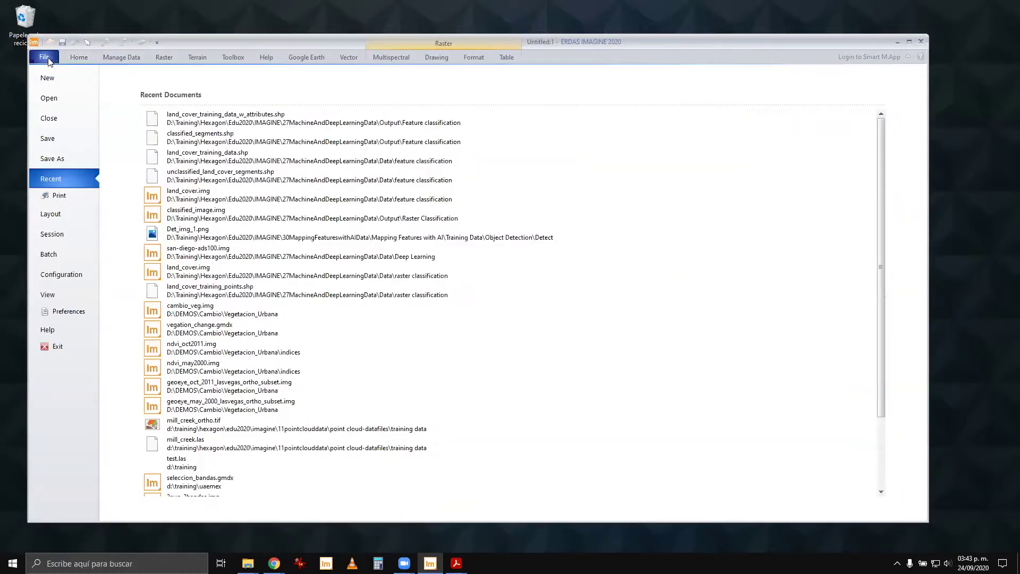
left_click(60, 218)
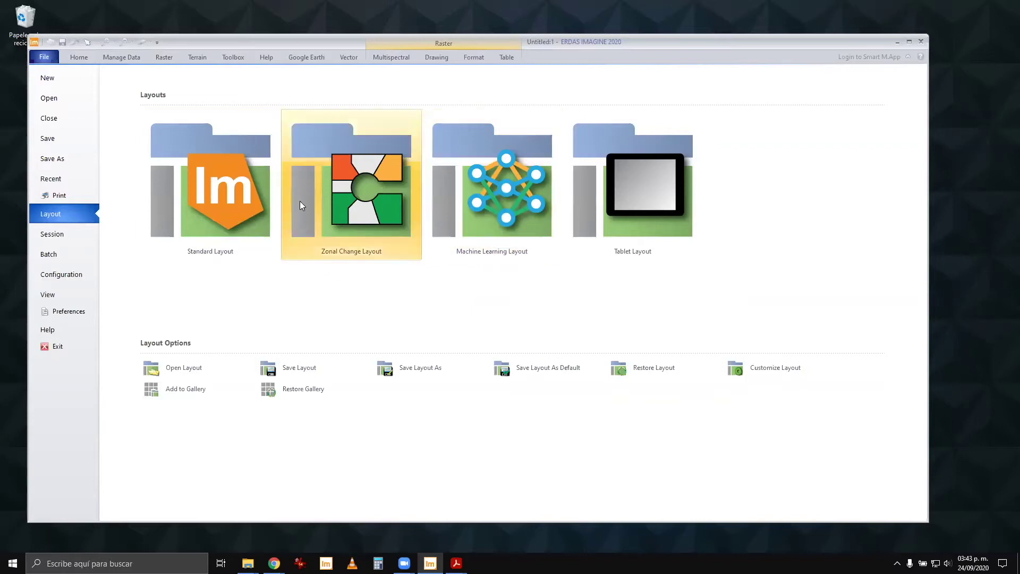
left_click(79, 57)
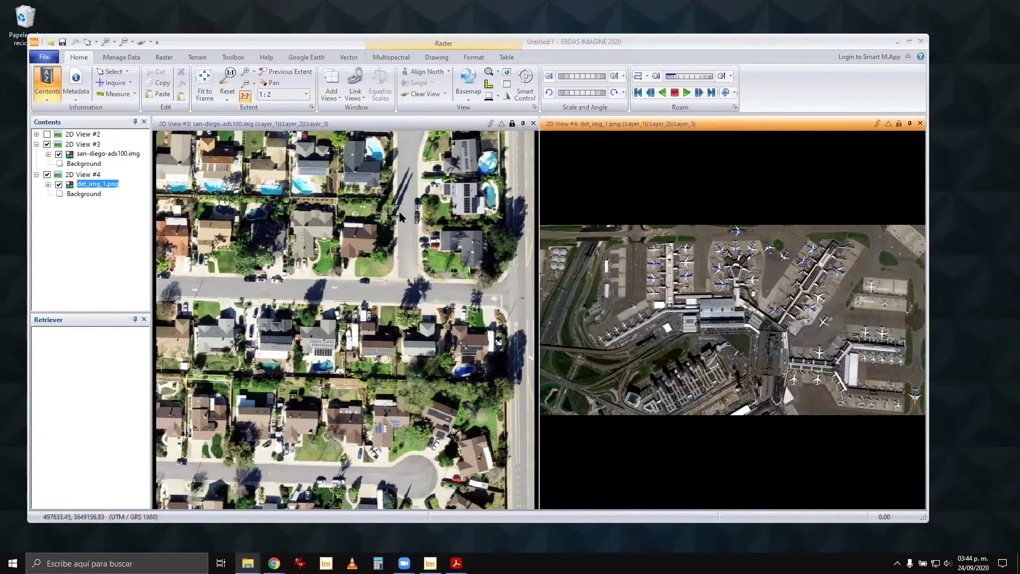
Step: Switch to File Explorer and examine the training tiles in the buildings, roads, swimming pool and vegetation folders of TrainingImages
key("alt+Tab")
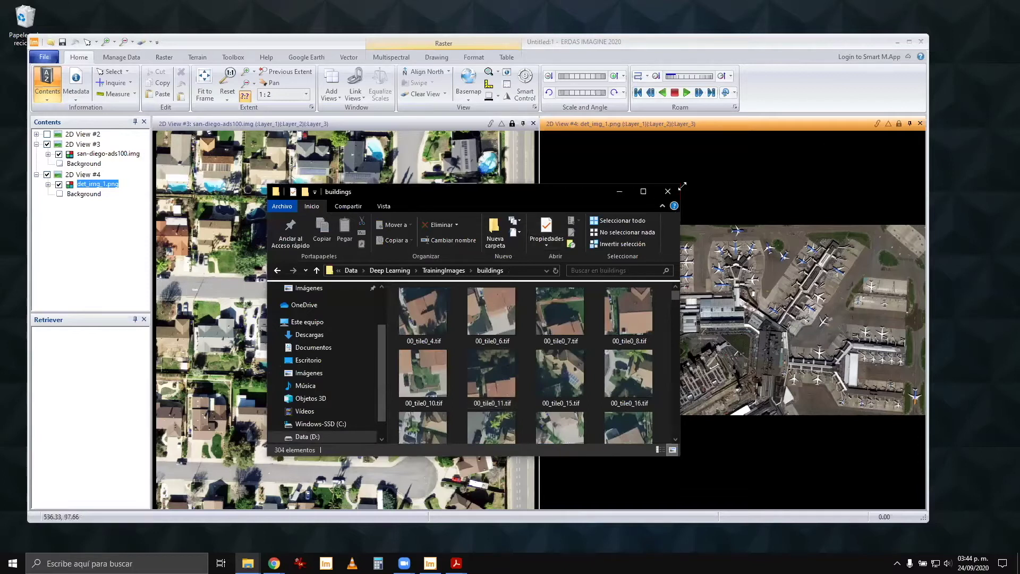
left_click_drag(682, 186, 725, 53)
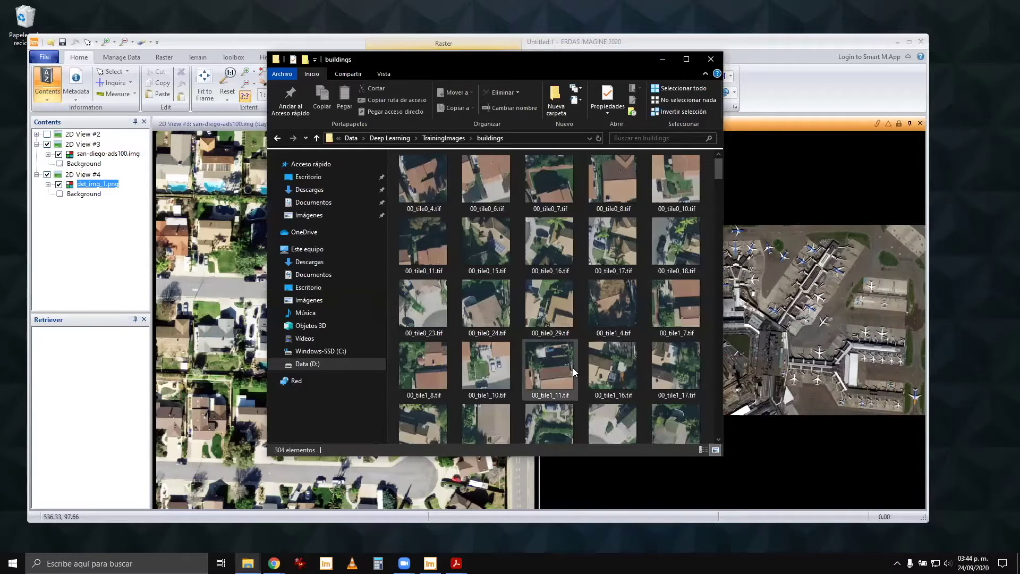
left_click(445, 138)
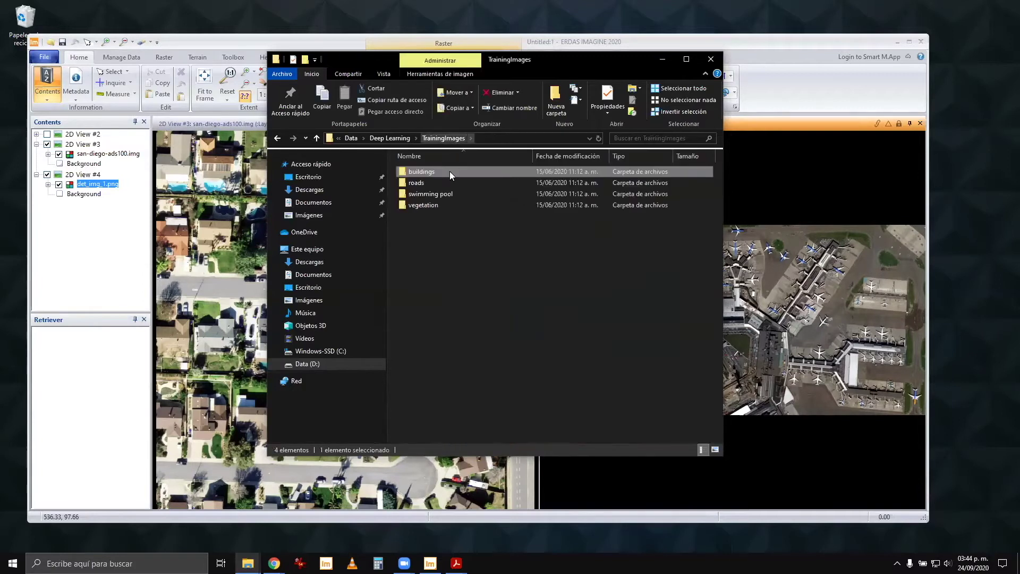
double_click(420, 182)
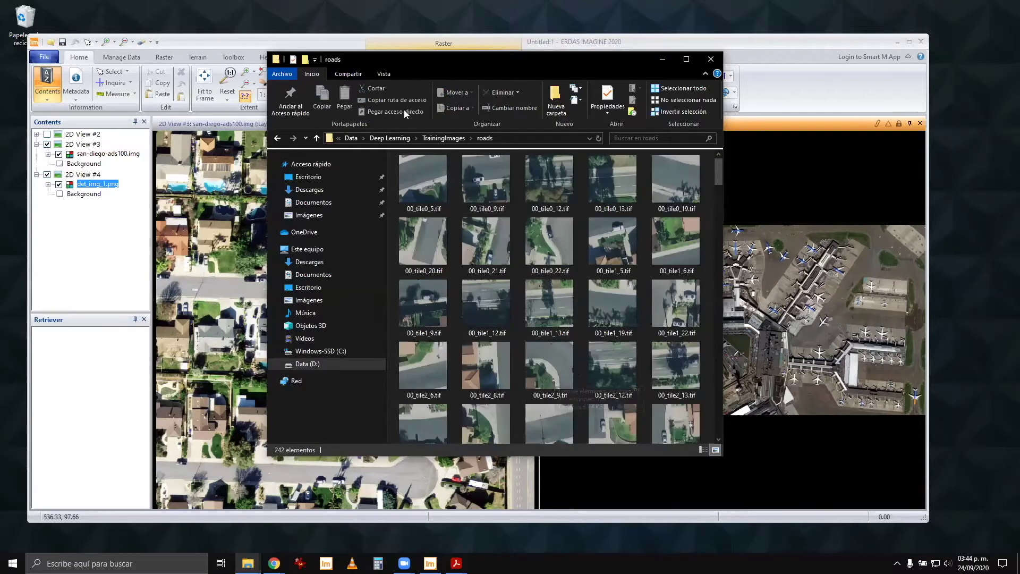
left_click(441, 138)
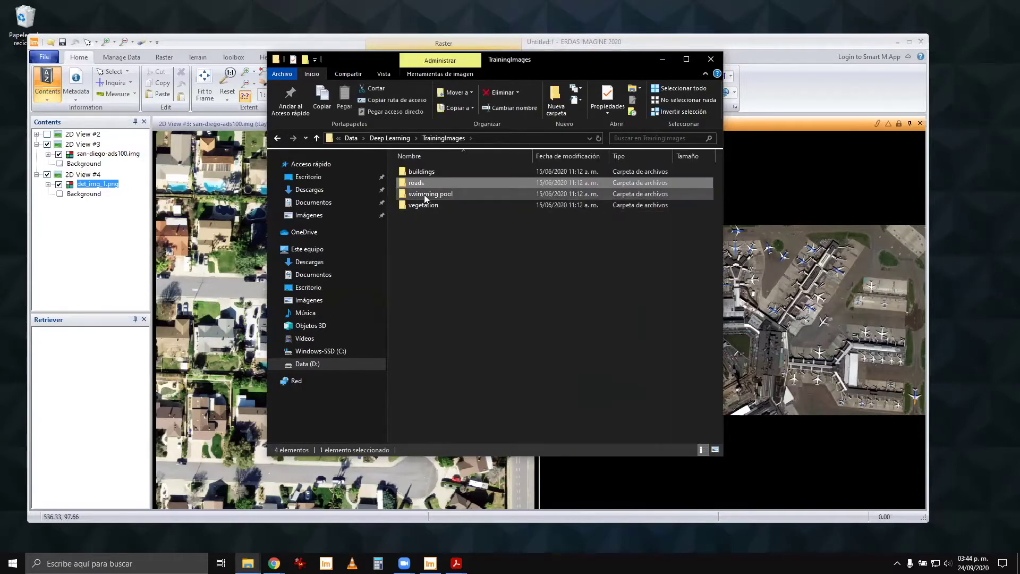
double_click(417, 204)
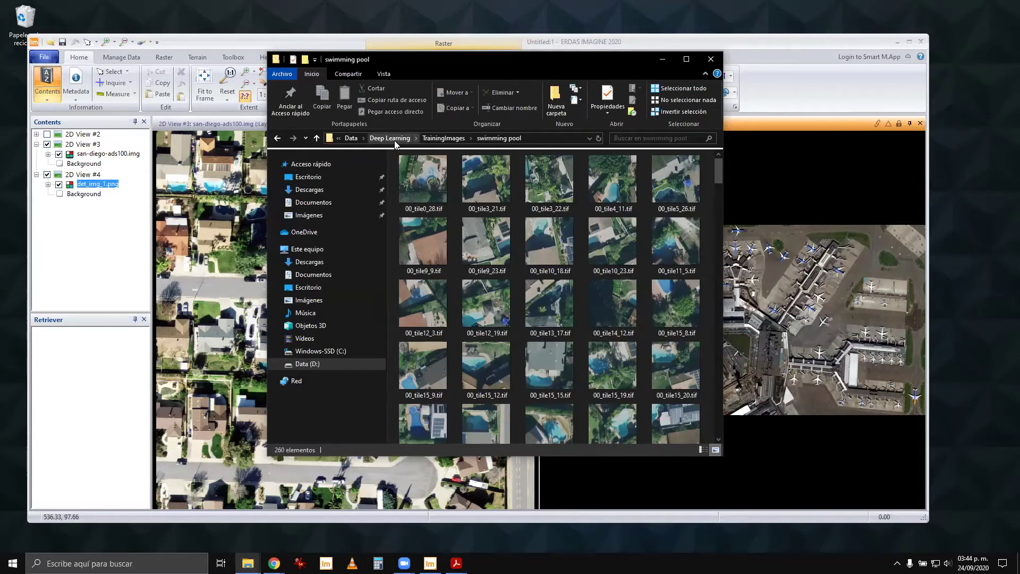
left_click(441, 138)
double_click(427, 206)
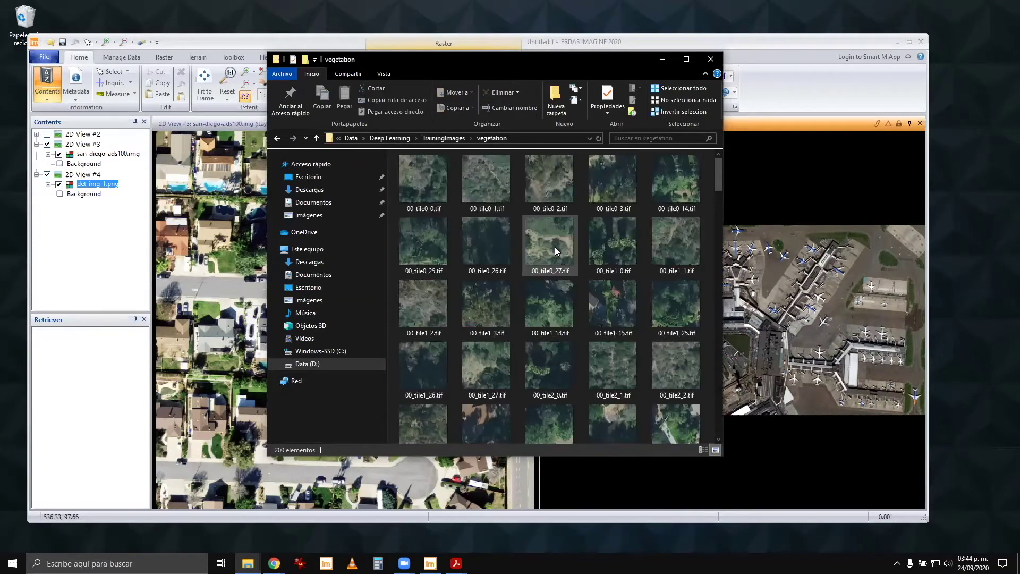
left_click(441, 138)
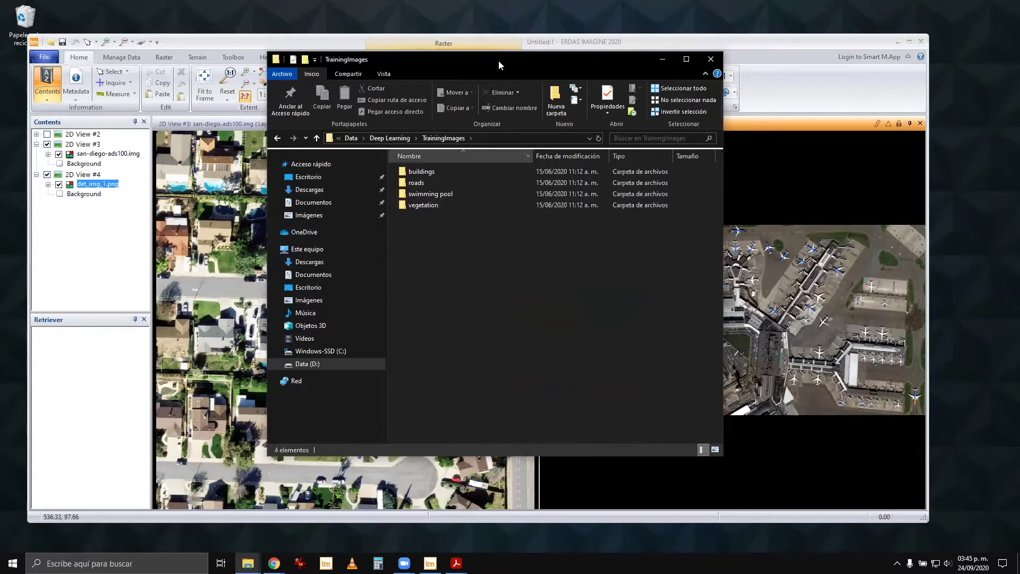
left_click(498, 44)
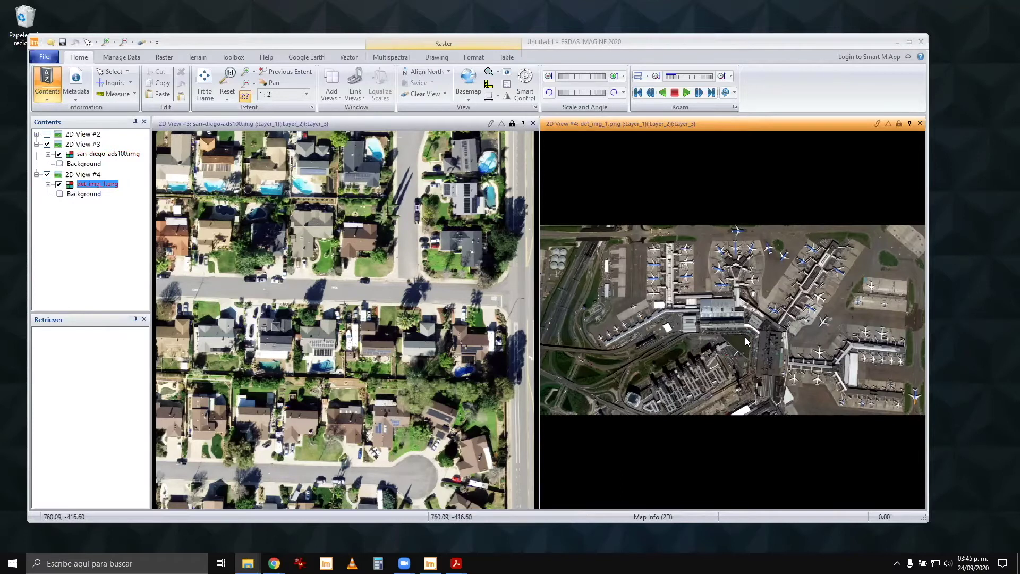
Step: Inspect the parked aircraft in det_img_1.png up close and fit the whole airport image back to the frame
scroll(742, 338, "up", 3)
scroll(733, 253, "down", 3)
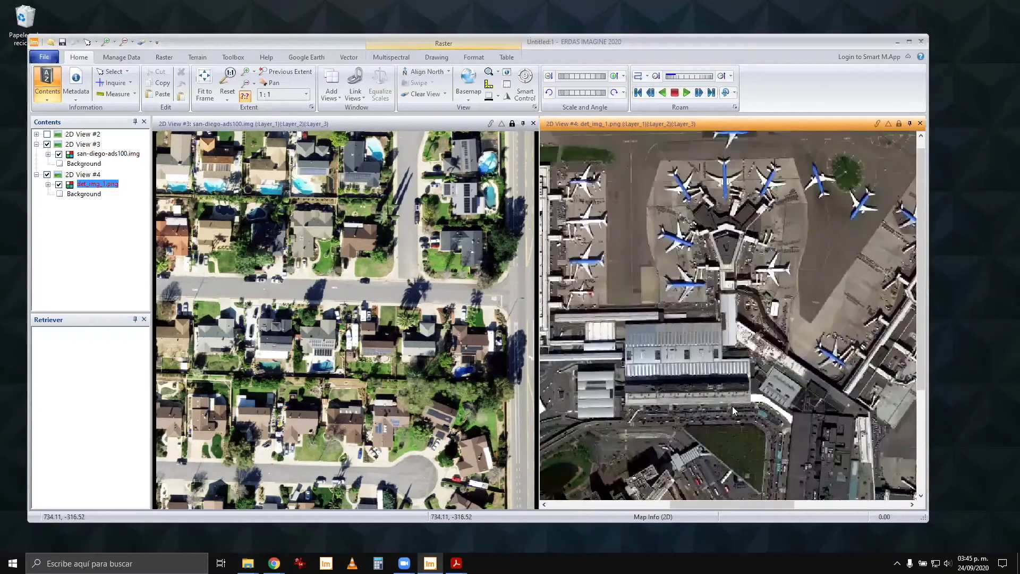
scroll(675, 294, "up", 2)
scroll(675, 294, "up", 1)
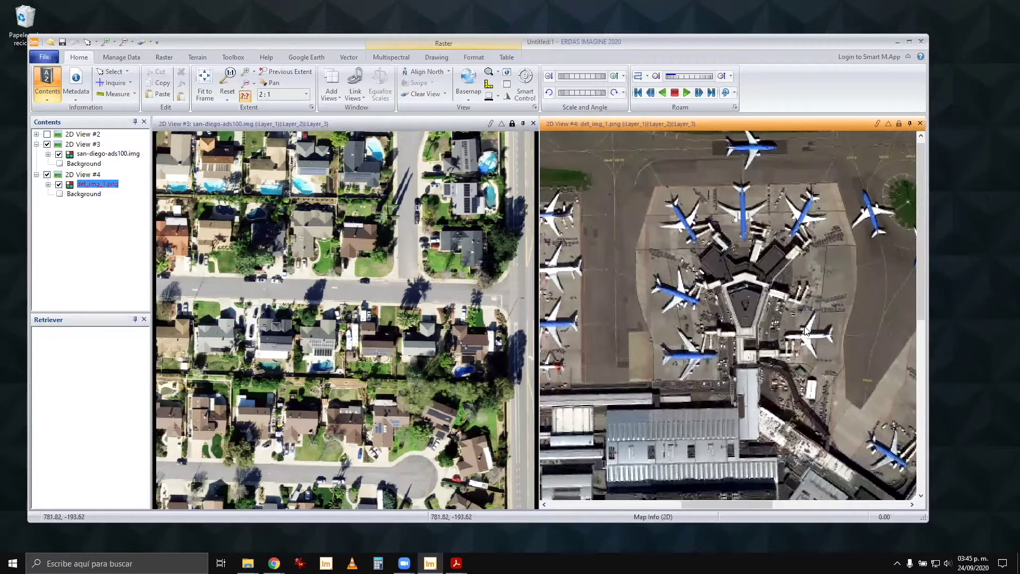
left_click(205, 84)
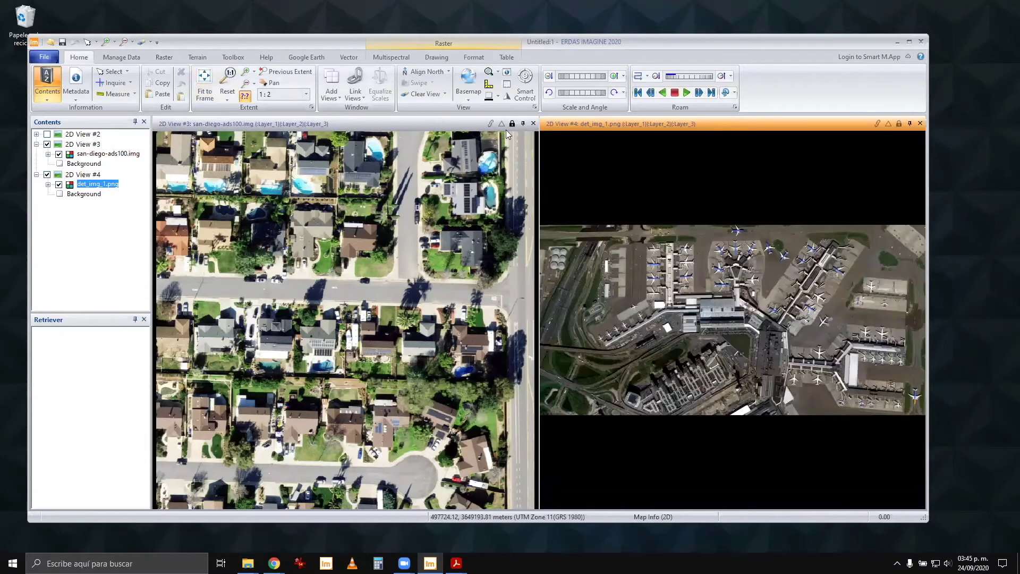
Step: Close 2D View #3, display 2D View #2 again and fit the land cover data to its frame
left_click(534, 124)
left_click(46, 134)
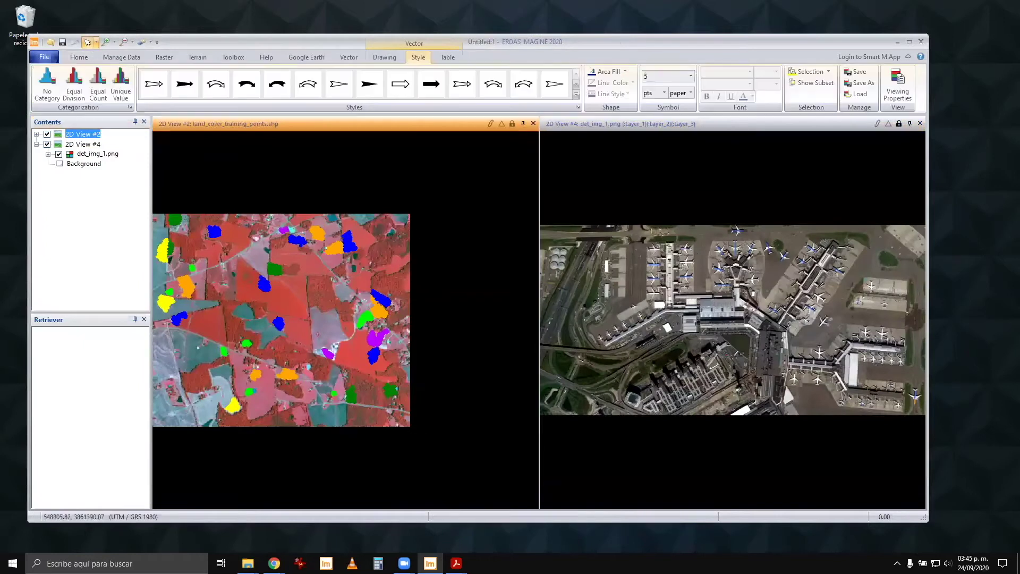
left_click(90, 57)
left_click(205, 85)
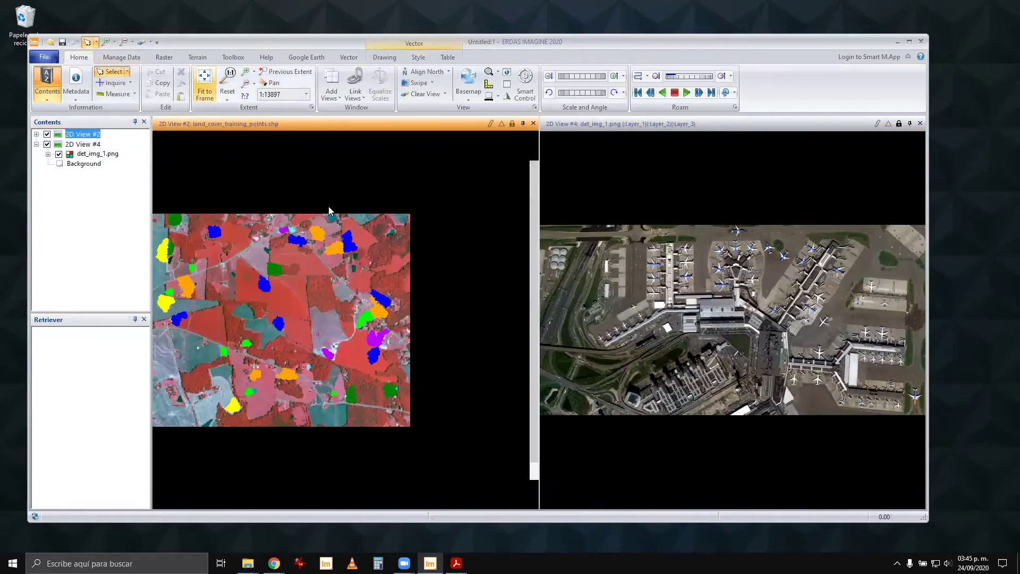
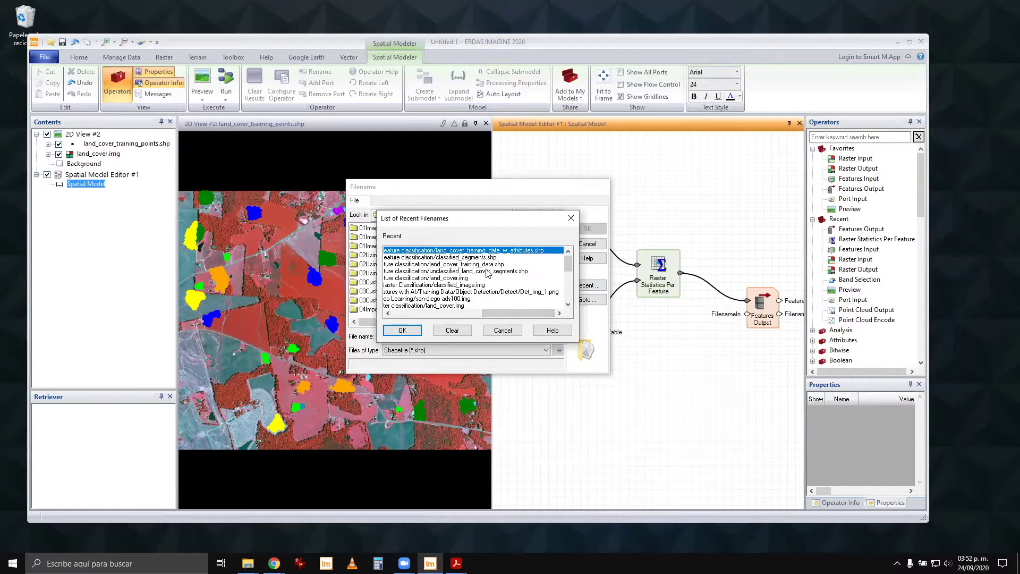
Step: Browse for the Features Input file from the recent Detect directory up to the IMAGINE training folder
left_click(458, 265)
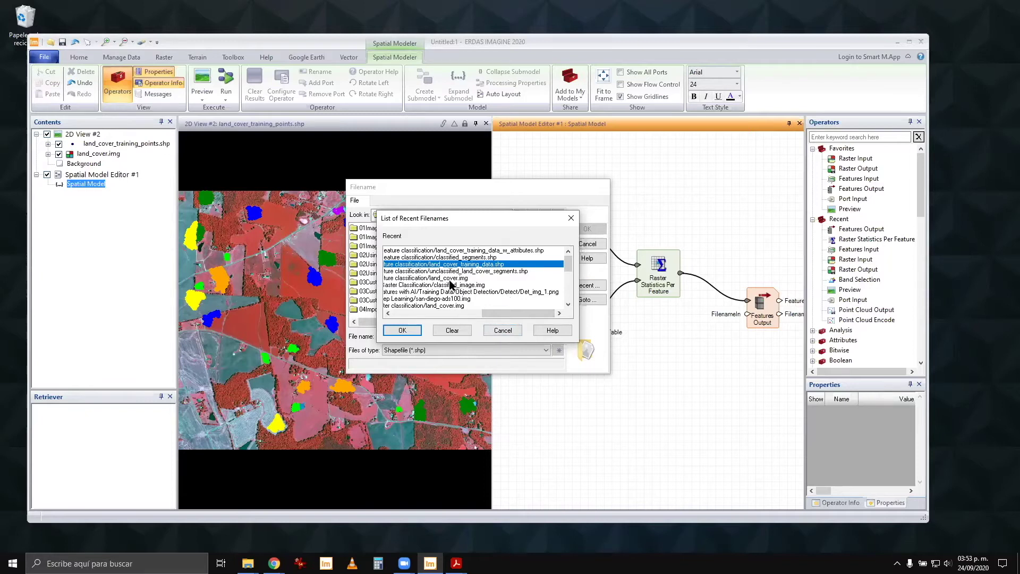
left_click(498, 334)
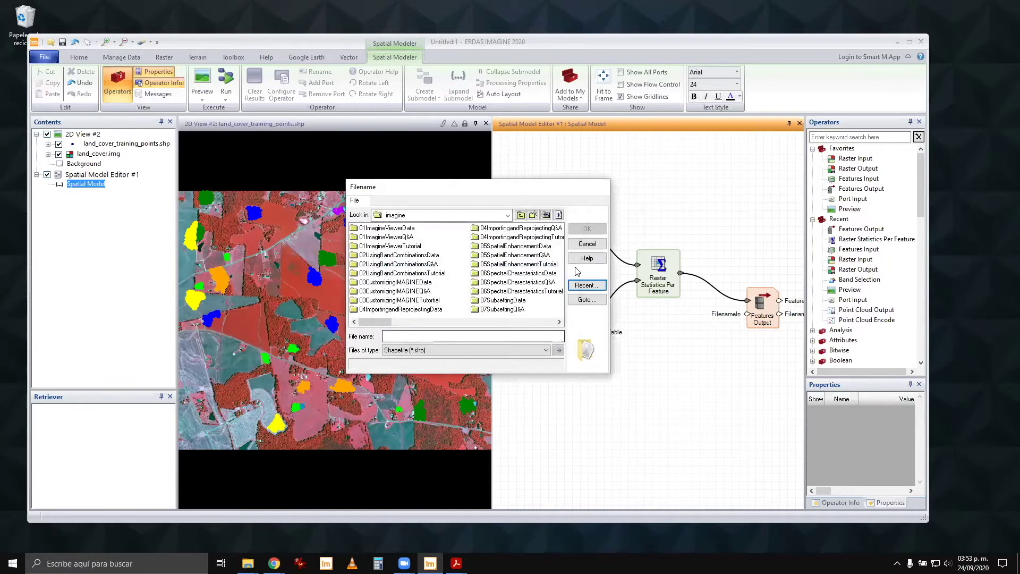
left_click(587, 299)
left_click_drag(452, 318, 494, 319)
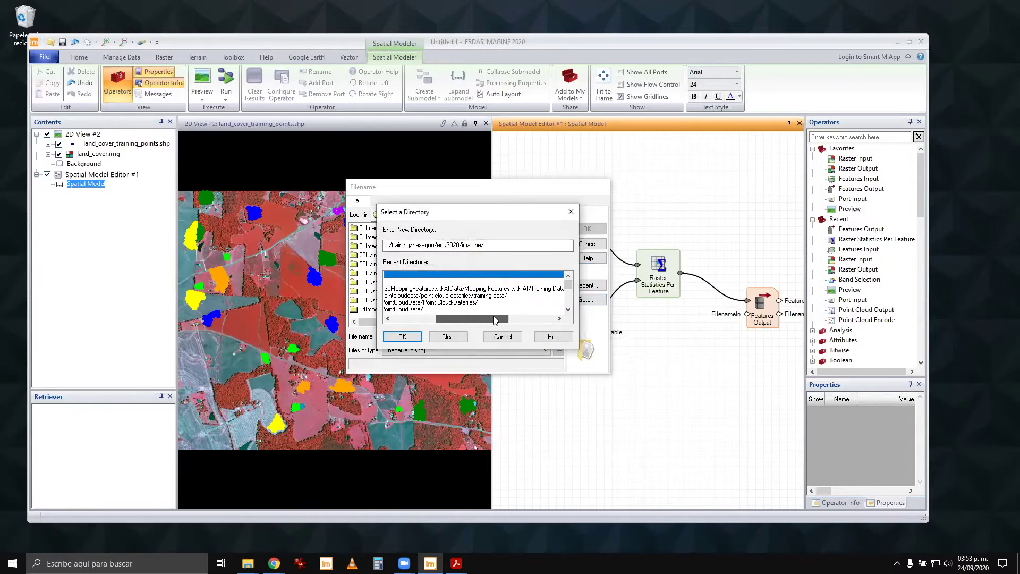
double_click(514, 289)
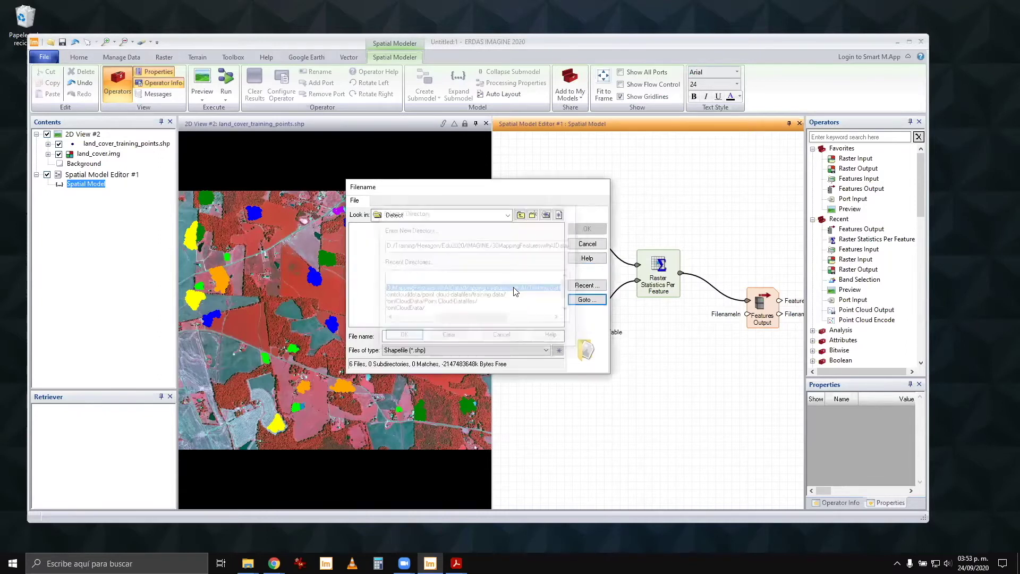
left_click(521, 215)
left_click(520, 214)
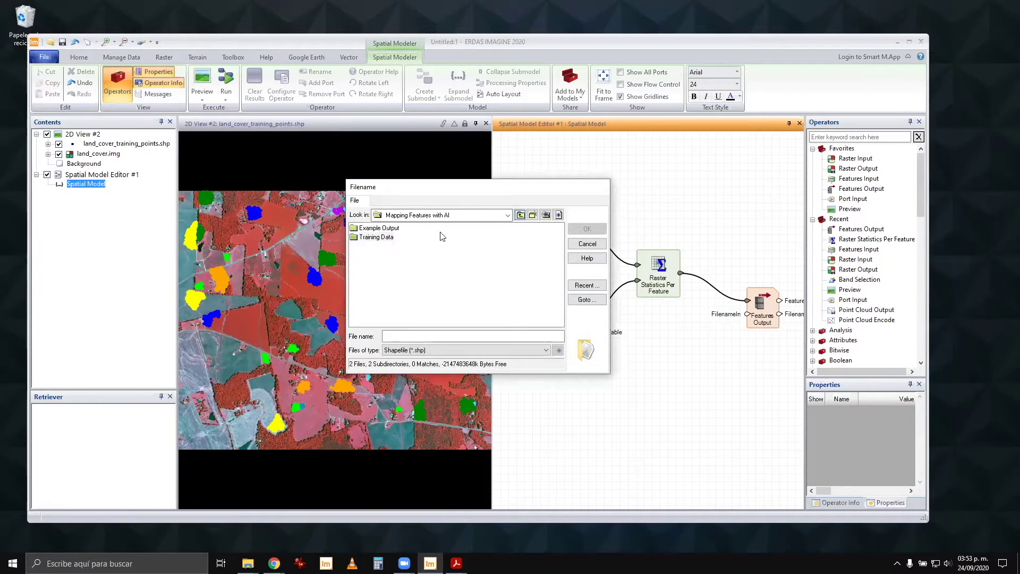
left_click(521, 215)
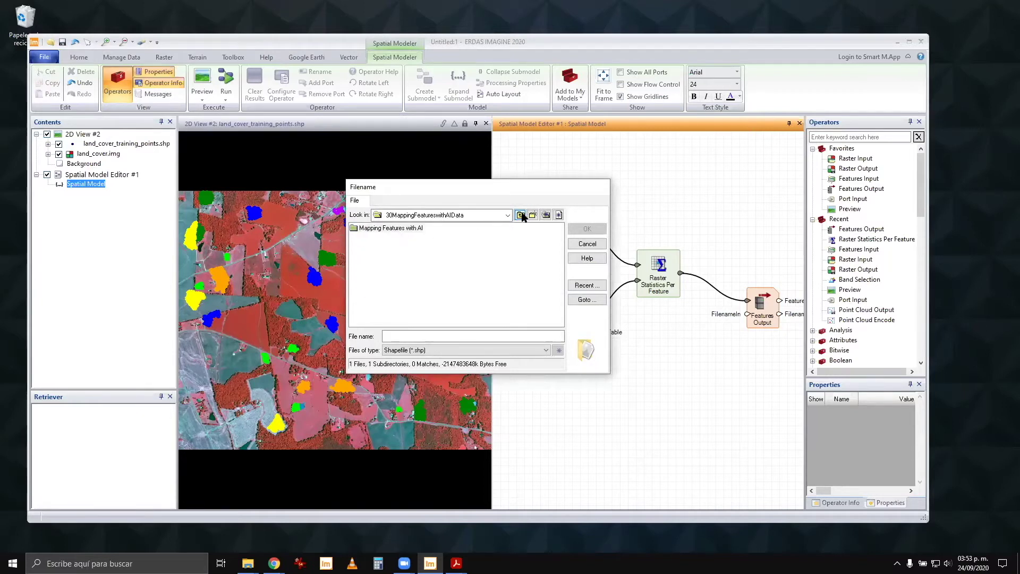
left_click(521, 215)
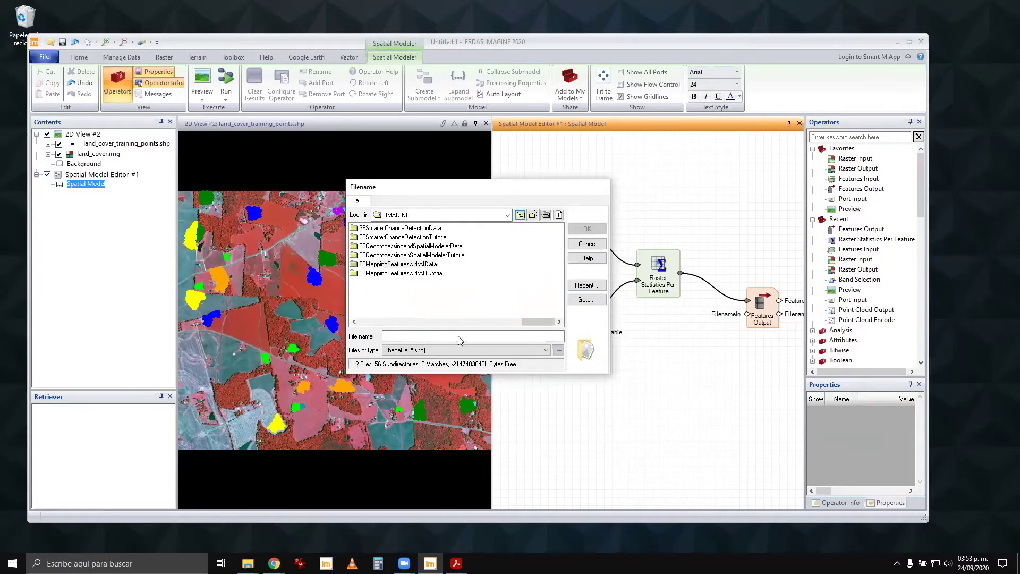
Step: Set the Features Input file to land_cover_training_points.shp from the raster classification folder in 27MachineAndDeepLearningData
left_click_drag(541, 322, 508, 322)
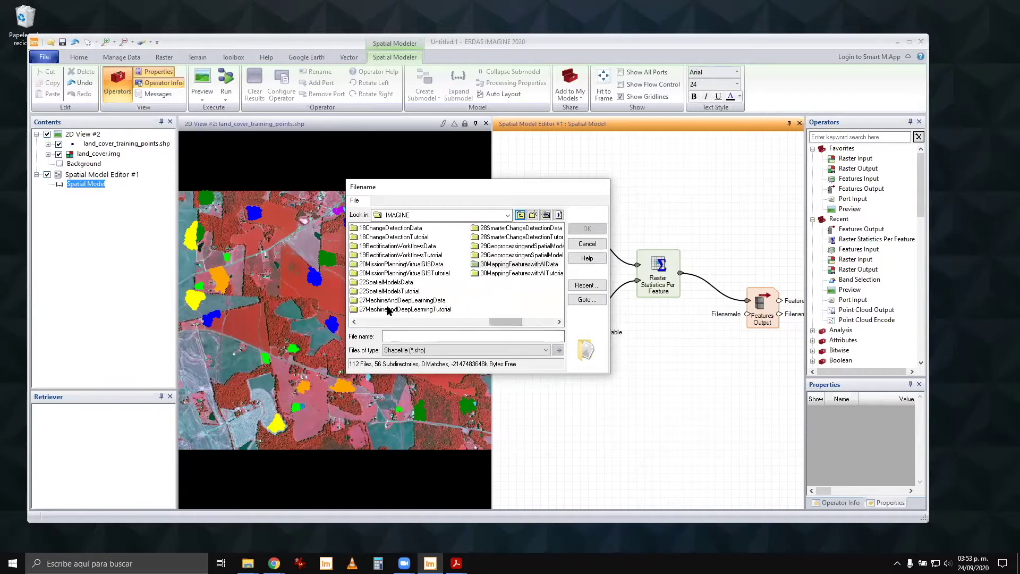
double_click(404, 301)
double_click(366, 229)
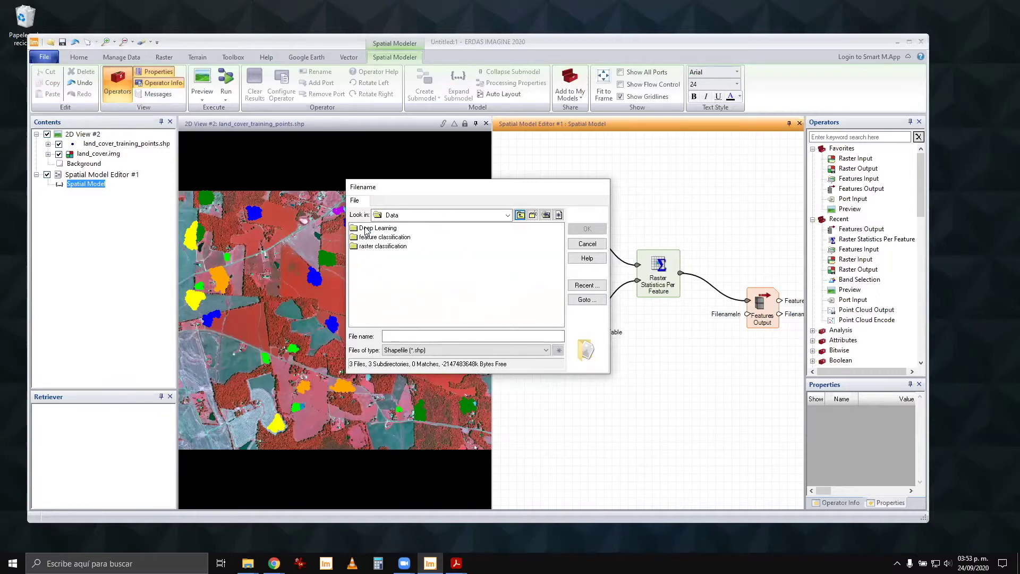
double_click(382, 246)
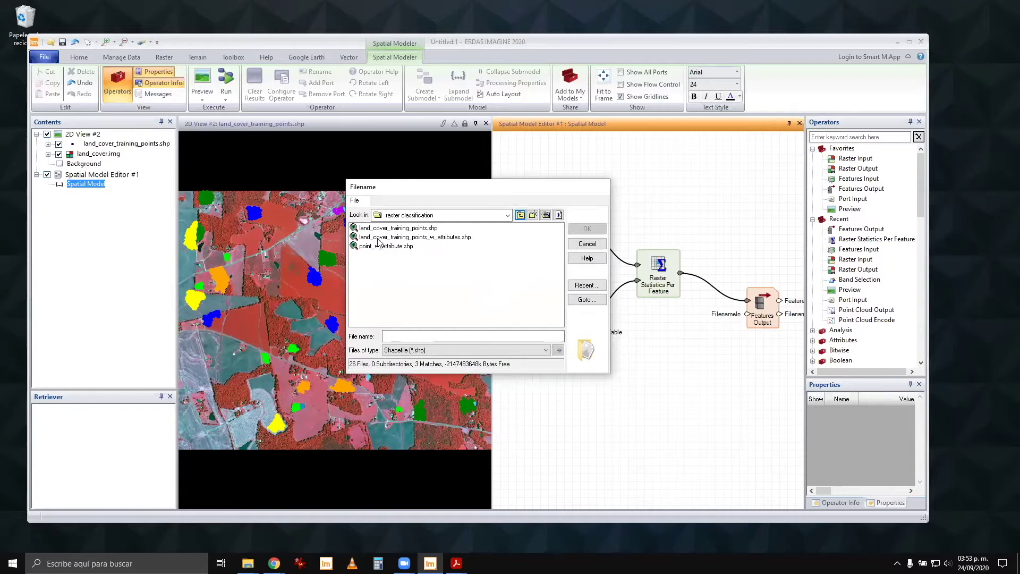
left_click(416, 228)
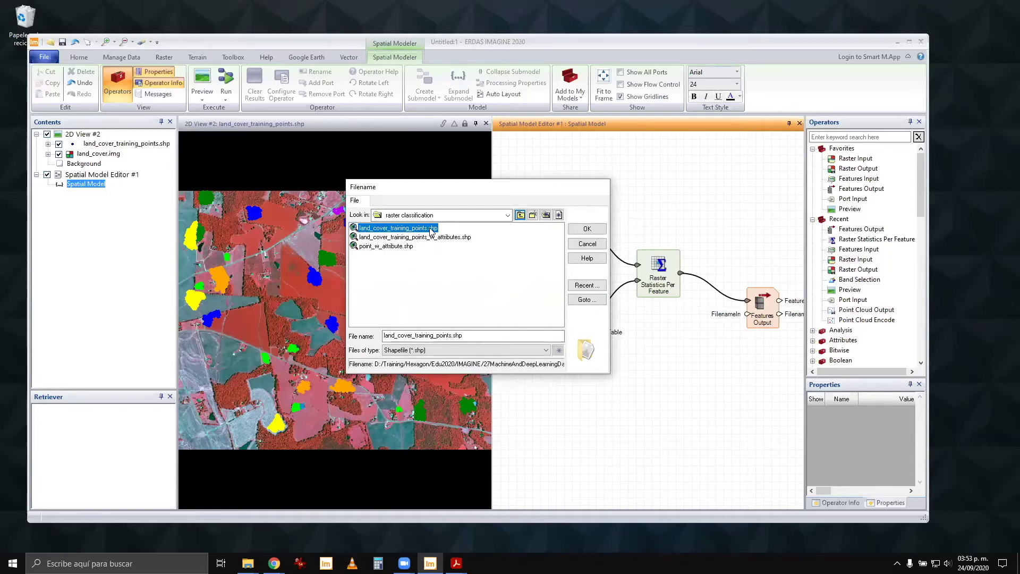
left_click(587, 229)
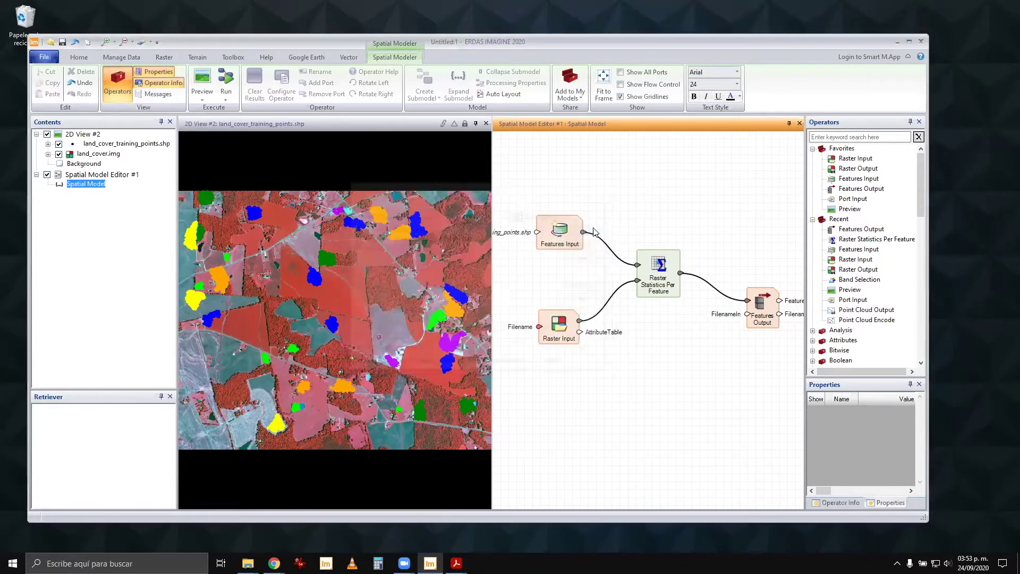
Step: Set the Raster Input file to the recently used land_cover.img from the feature classification folder
double_click(540, 328)
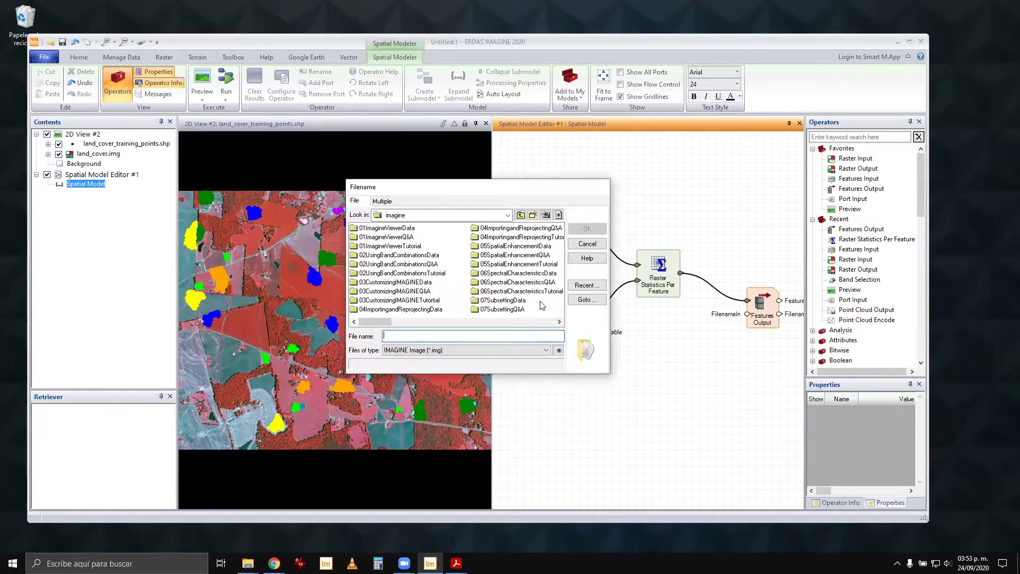
left_click(587, 286)
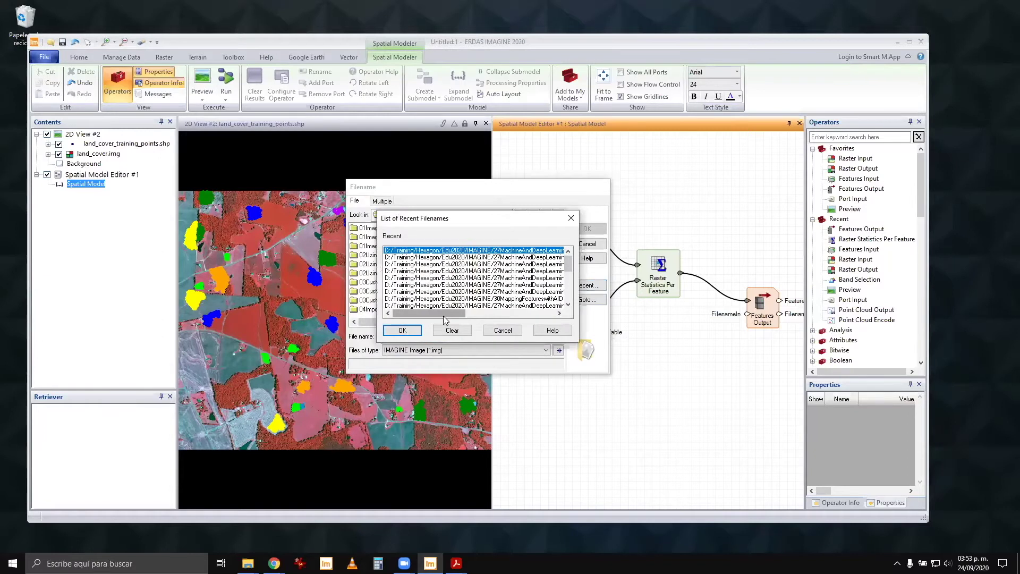
left_click(553, 313)
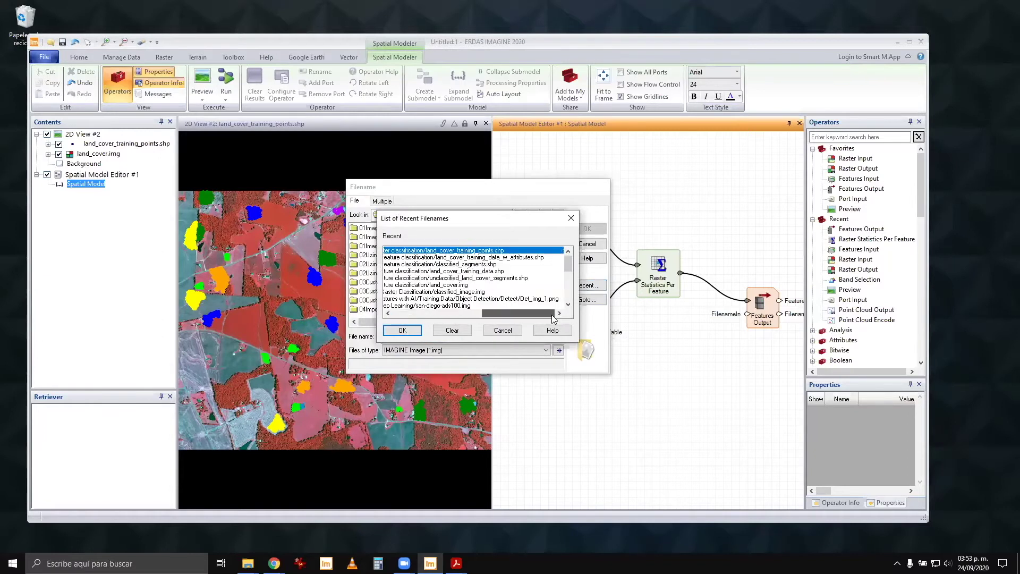
left_click(462, 285)
left_click(402, 331)
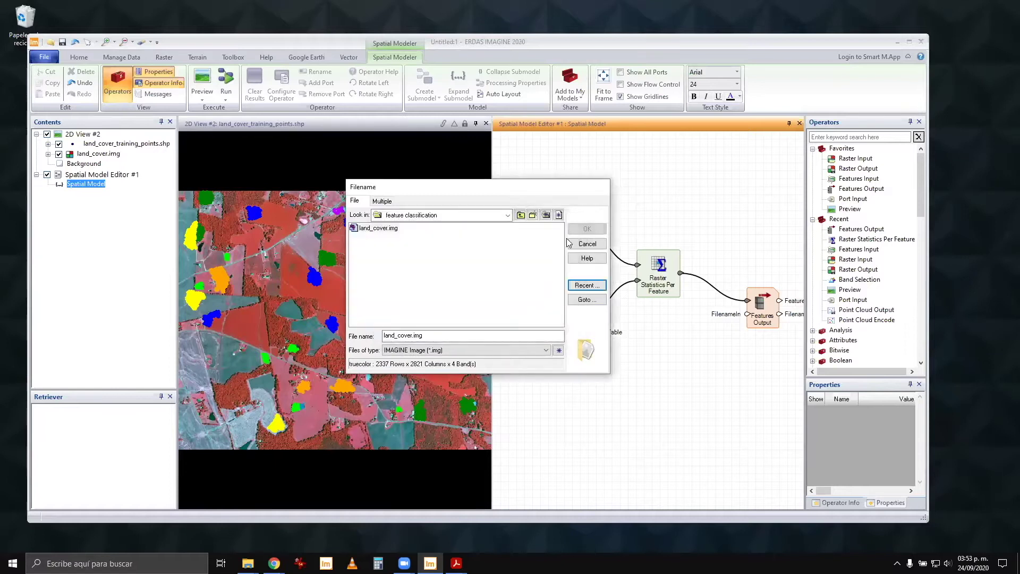
left_click(586, 229)
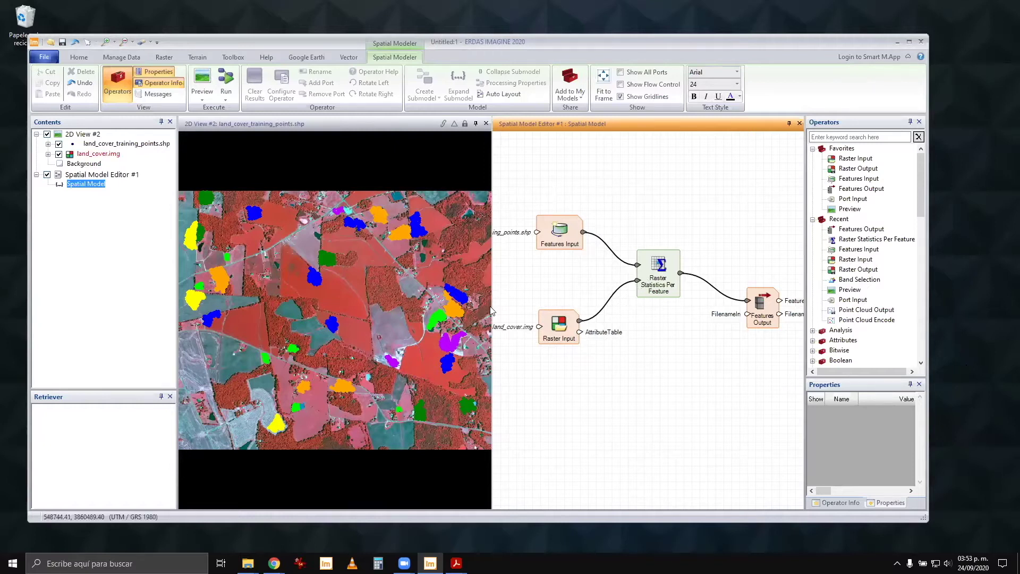
Step: Widen the application window and enlarge the properties list to show every Raster Statistics Per Feature property with its full name
left_click_drag(479, 309, 334, 316)
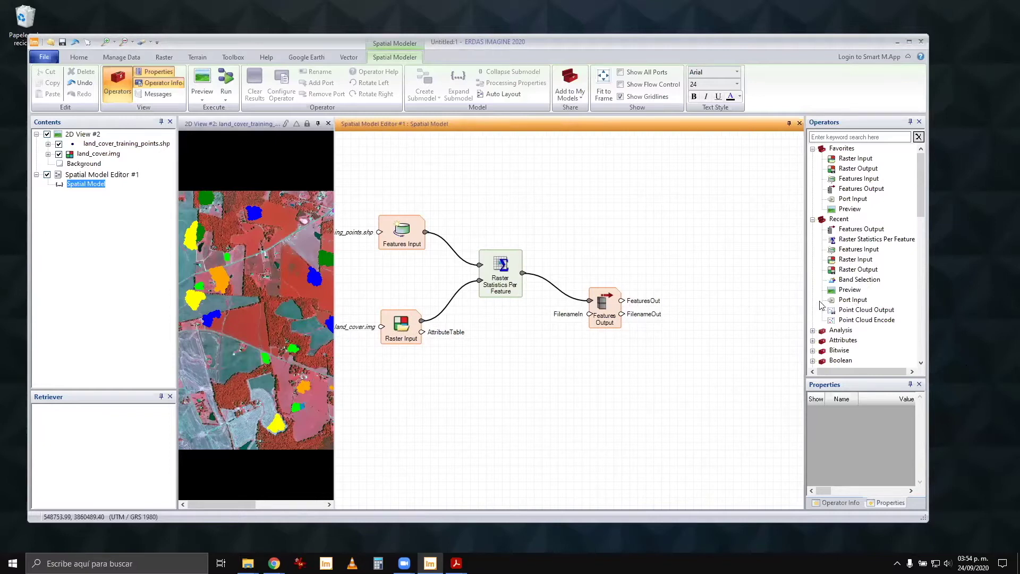
left_click_drag(928, 289, 964, 290)
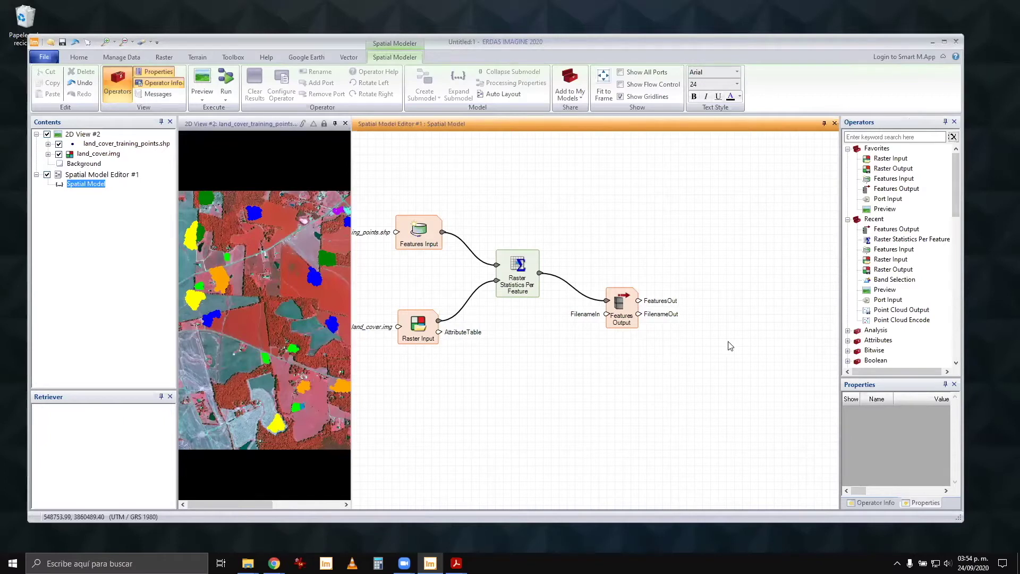
left_click(524, 281)
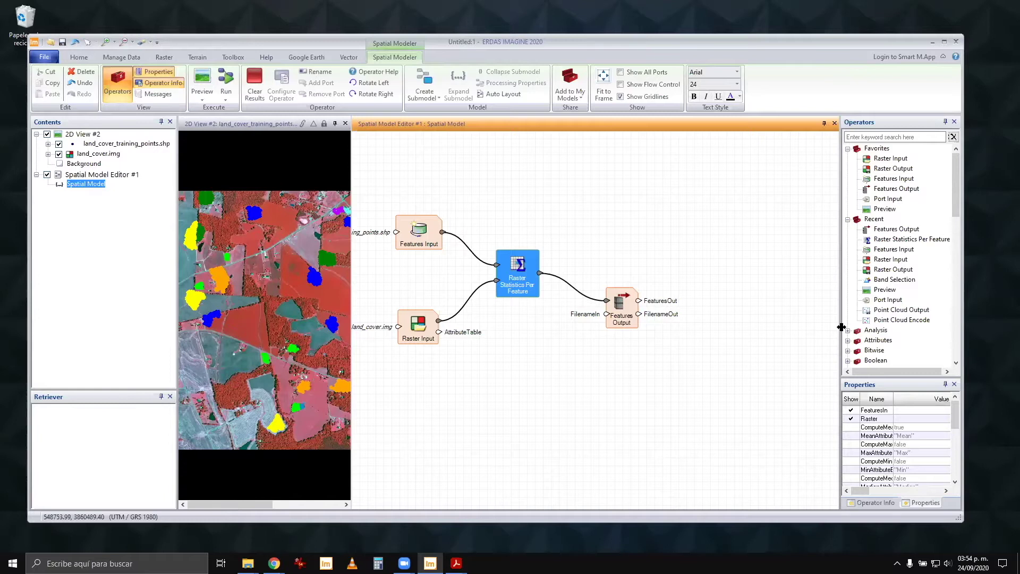
left_click_drag(839, 328, 715, 338)
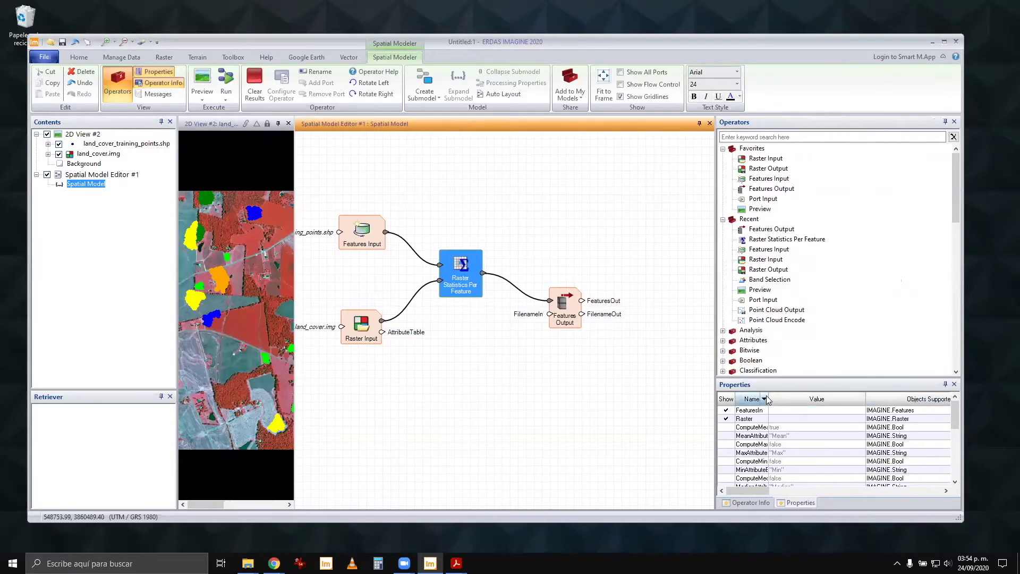
left_click_drag(767, 395, 844, 397)
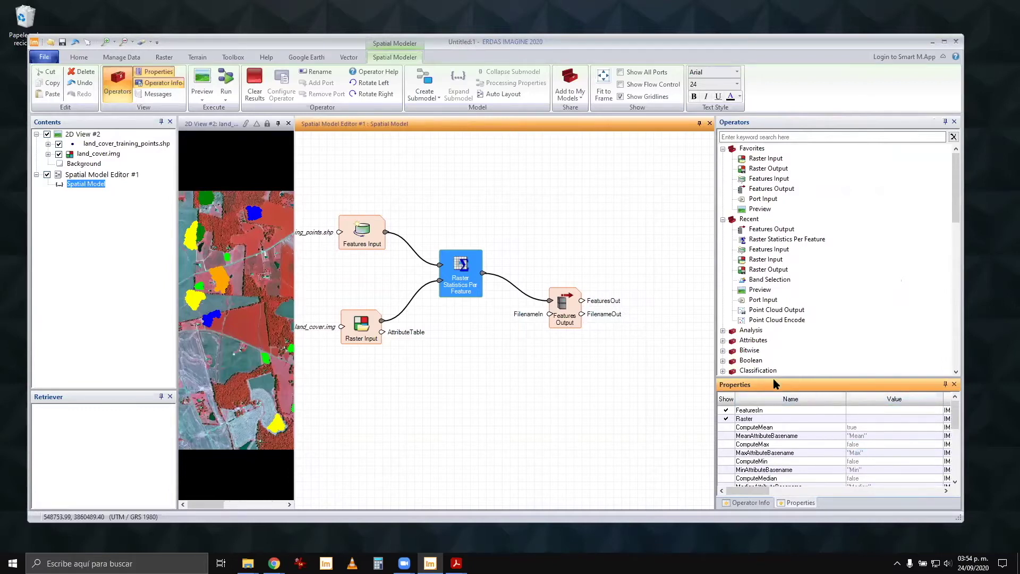
left_click_drag(773, 375, 782, 222)
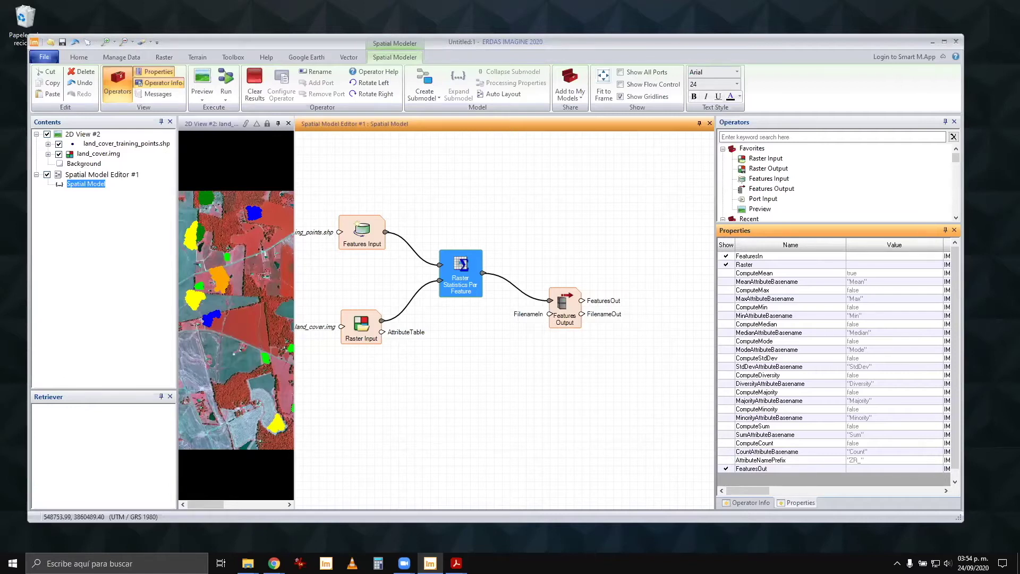
Step: Expose the ComputeMean and MeanAttributeBasename ports on Raster Statistics Per Feature and set the mean attribute base name to DNV_B
left_click(727, 273)
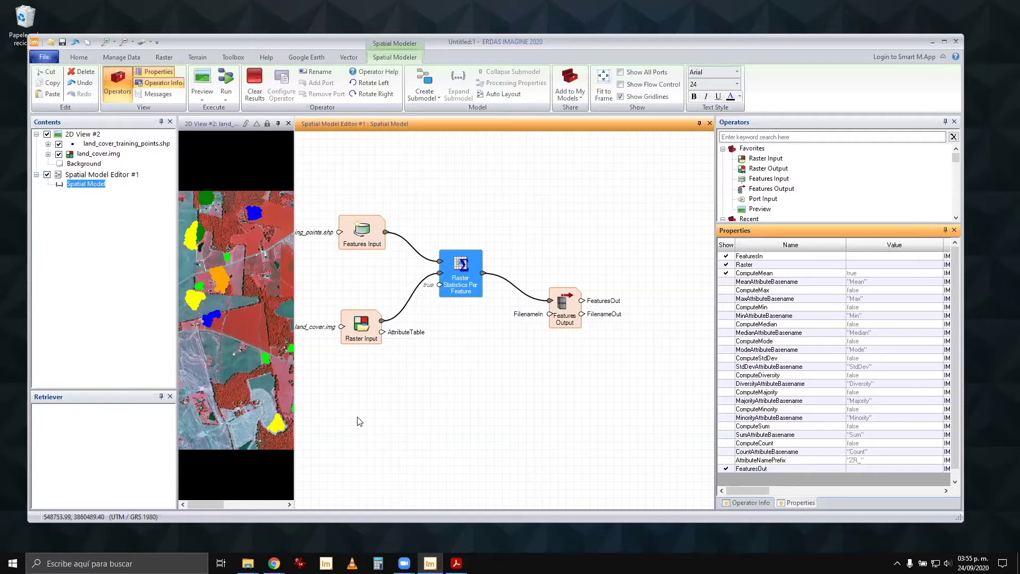
left_click(726, 282)
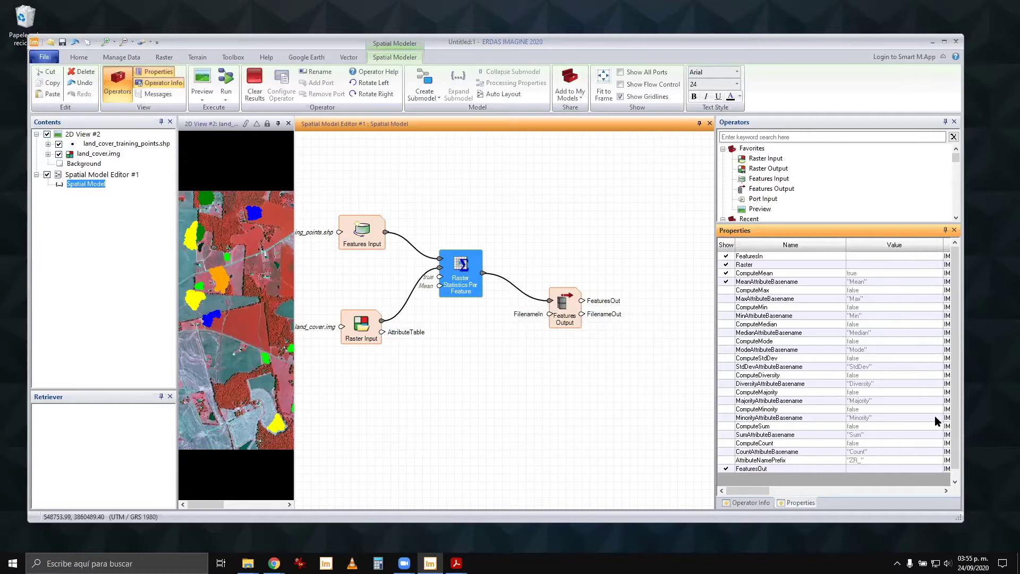
double_click(439, 288)
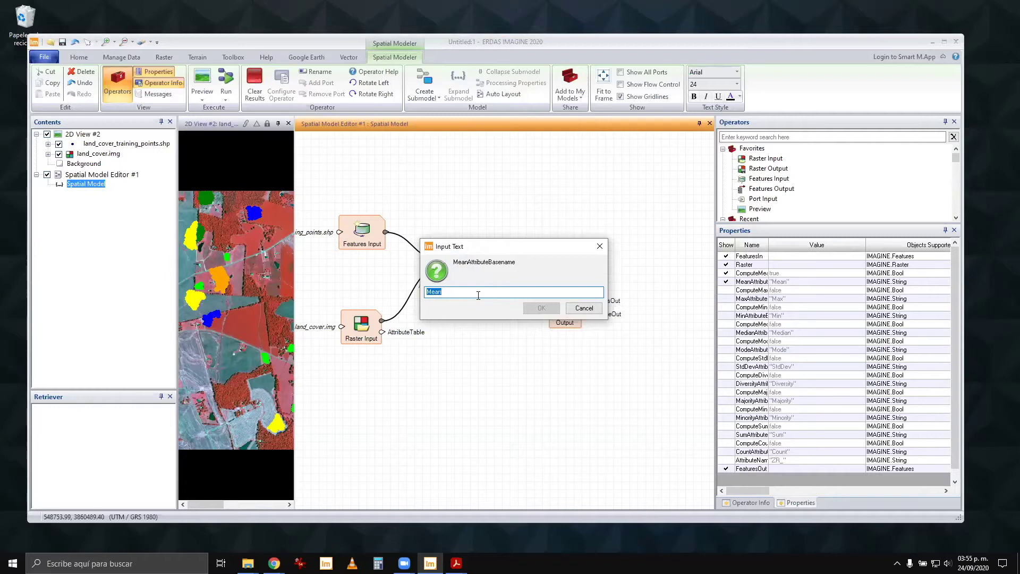
type("DNV_B")
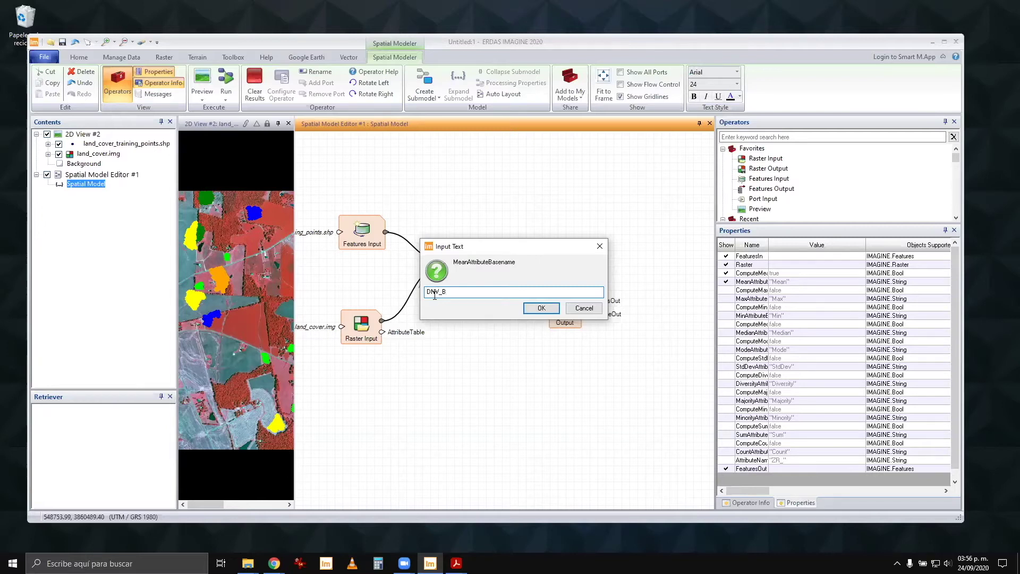
left_click(542, 309)
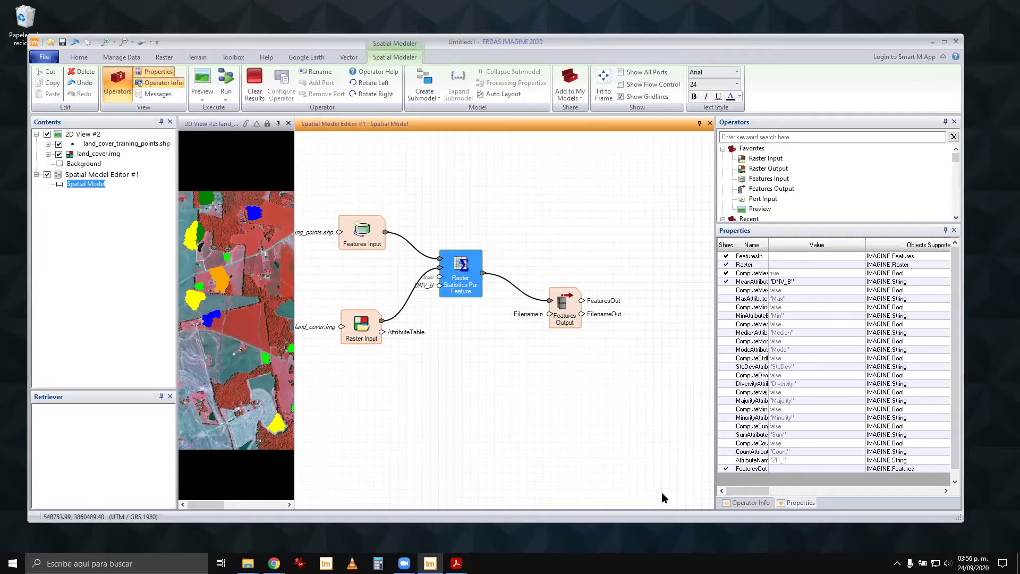
left_click(498, 401)
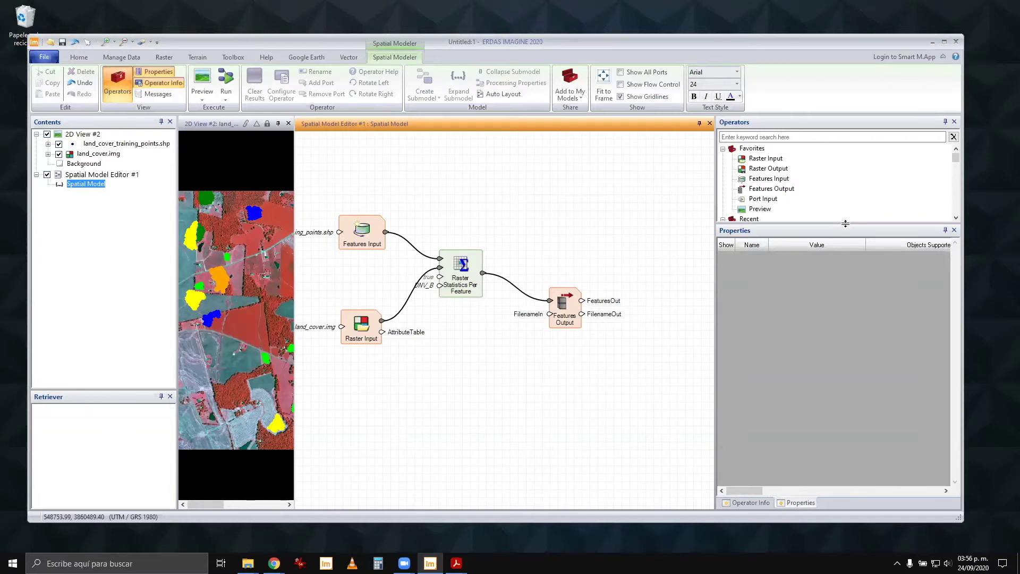
Step: Set the Features Output file to land_cover_training_points_w_attr.shp in the training folder and widen the 2D view to show the whole image
left_click_drag(846, 223, 842, 322)
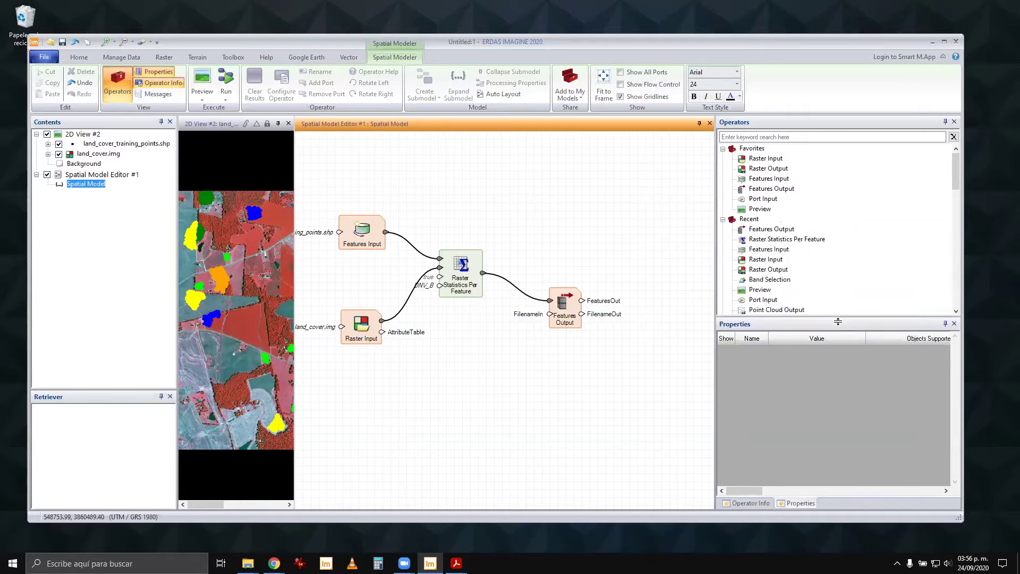
double_click(550, 317)
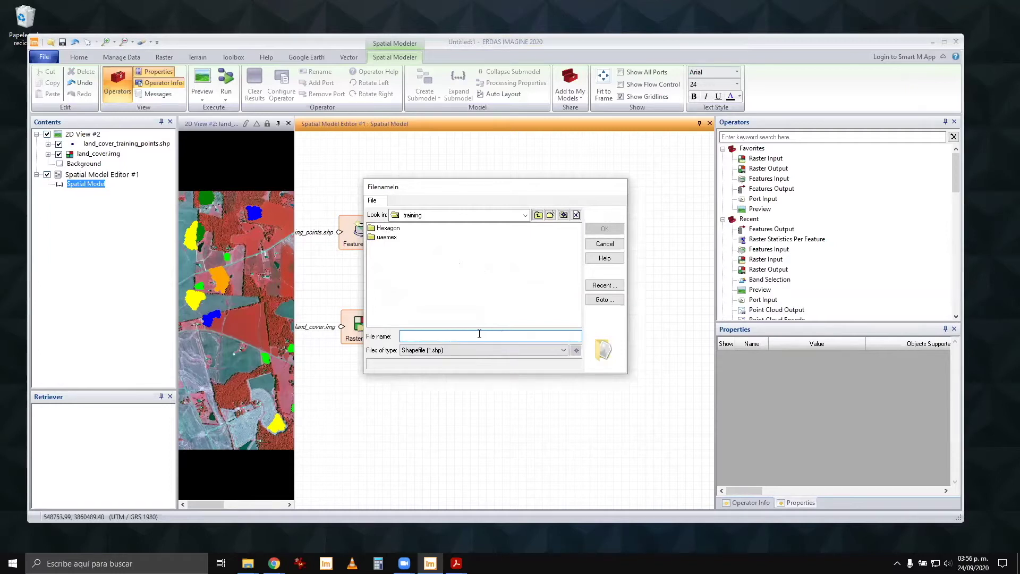
type("land_cover_")
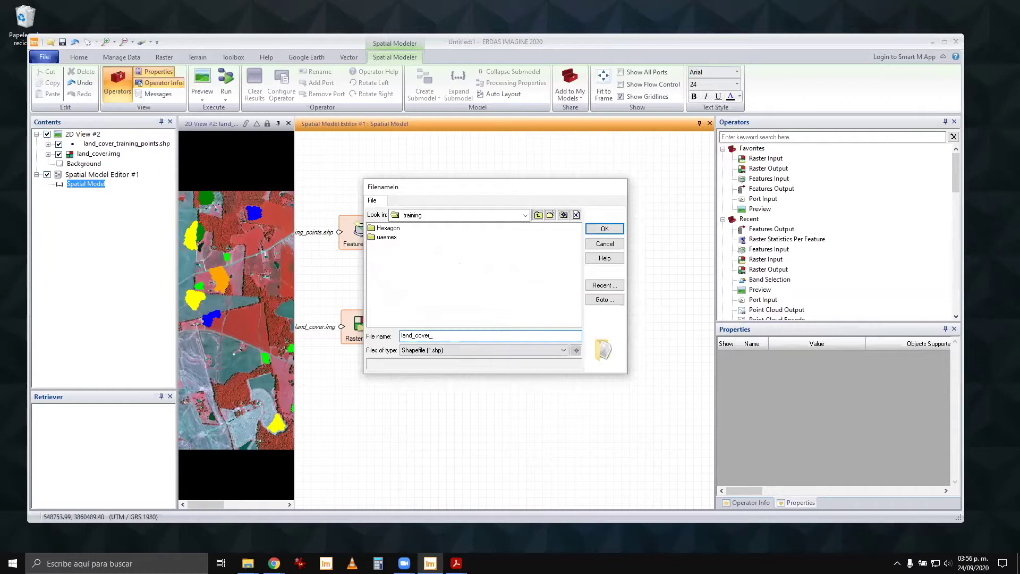
type("training_points_w_attr")
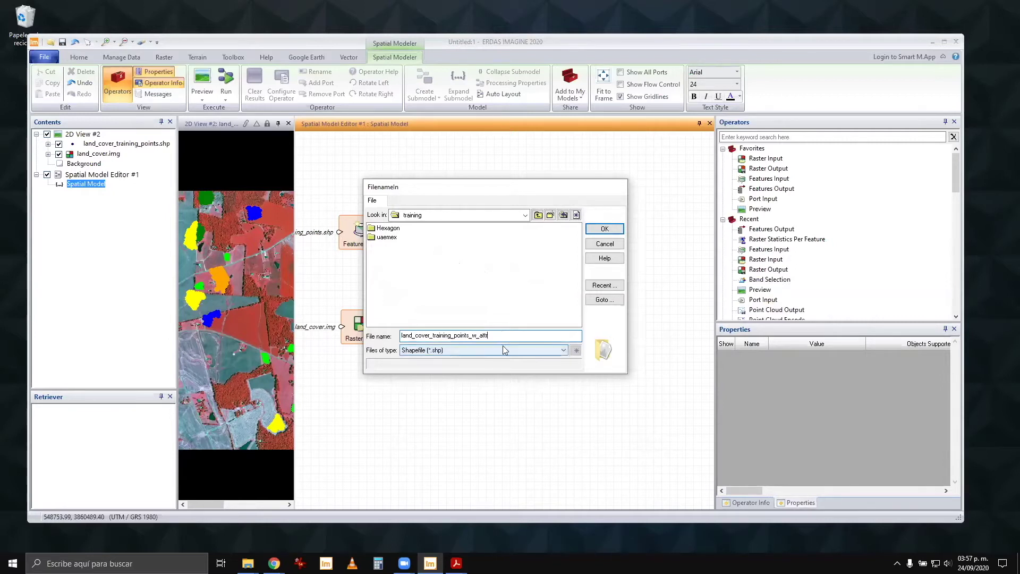
left_click(610, 230)
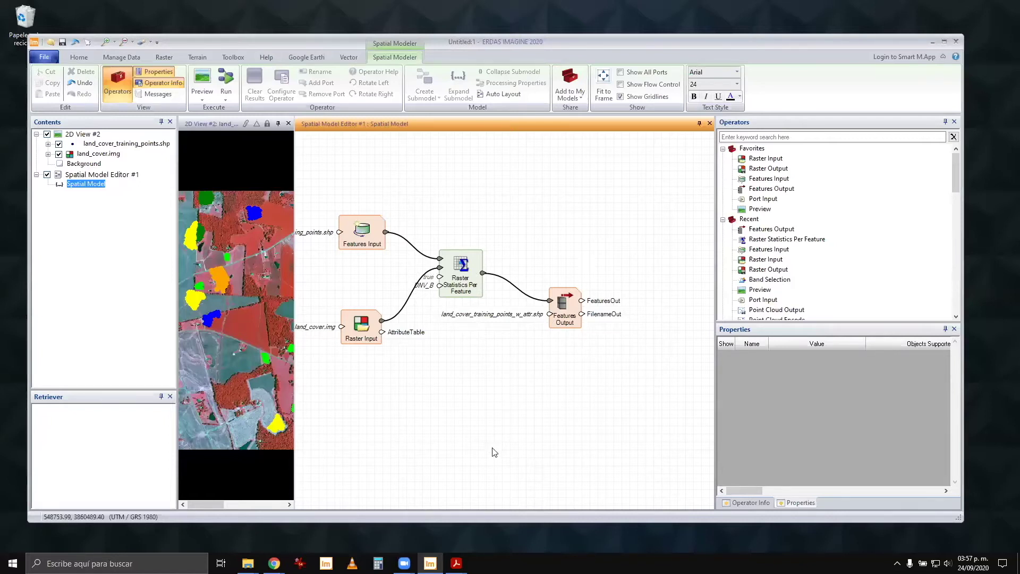
left_click_drag(295, 344, 501, 332)
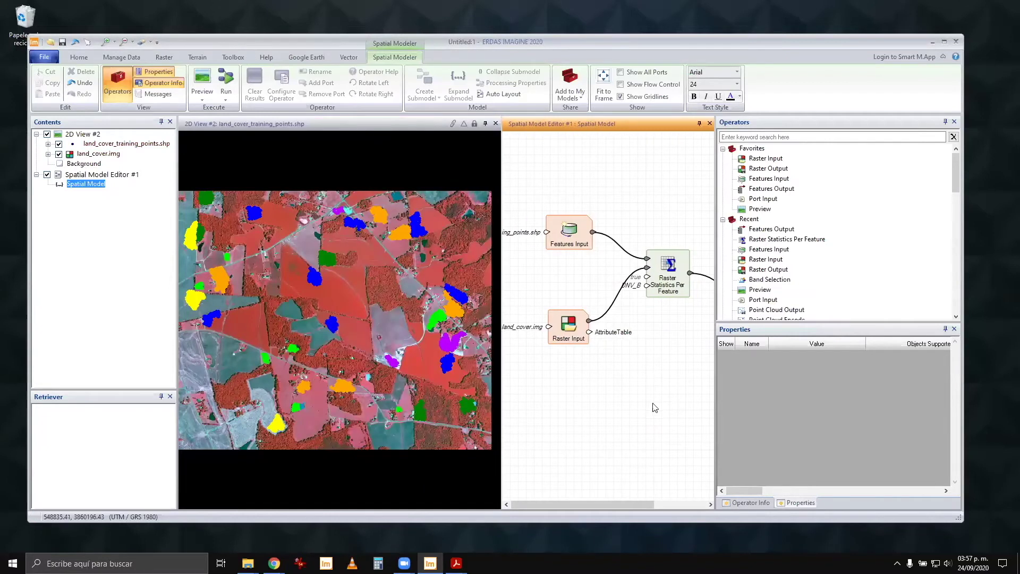
Step: Widen the Spatial Model Editor and reposition the model to bring the operator chain through Features Output into view
left_click_drag(642, 505, 710, 502)
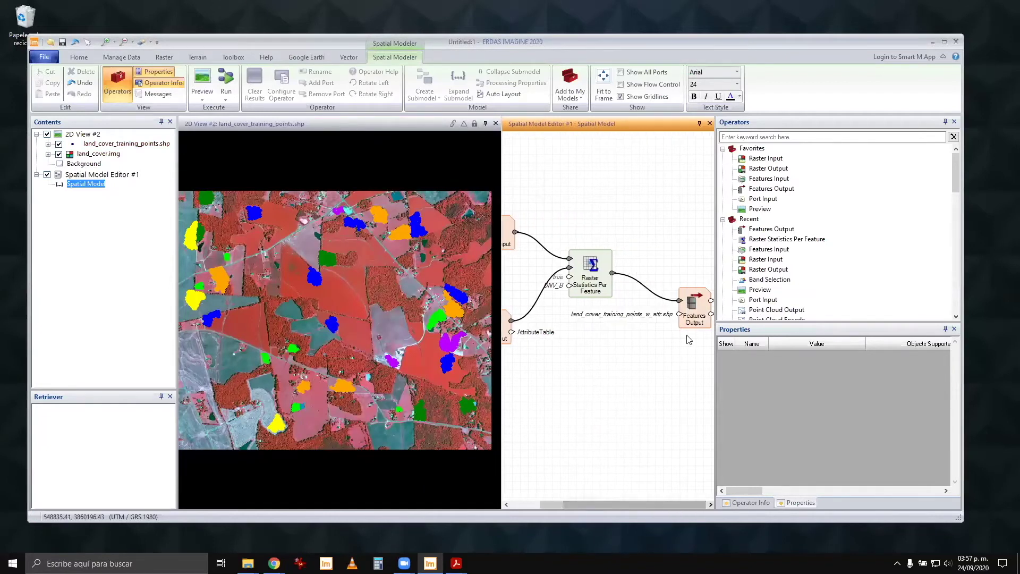
left_click_drag(714, 371, 834, 366)
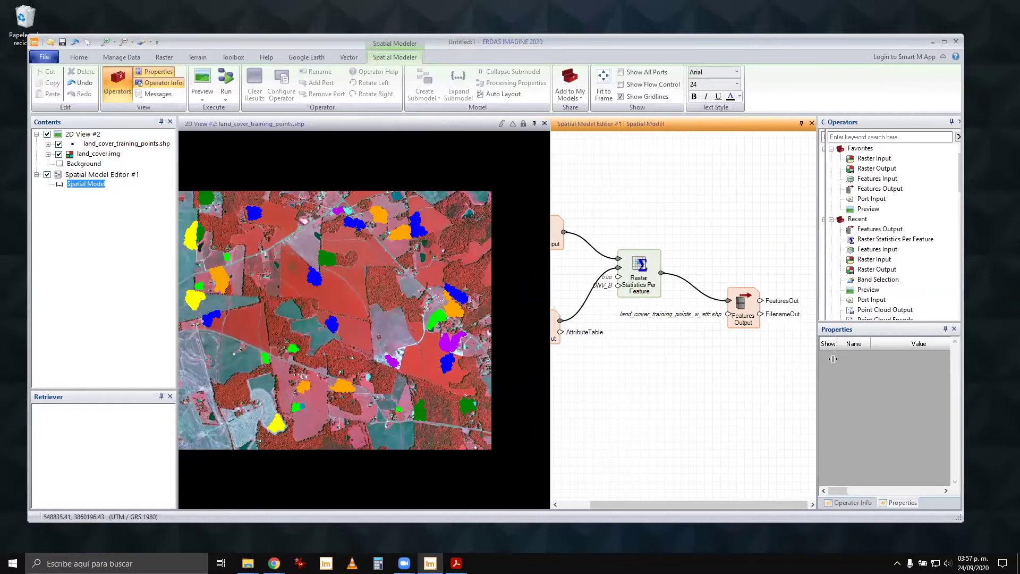
left_click_drag(670, 384, 708, 377)
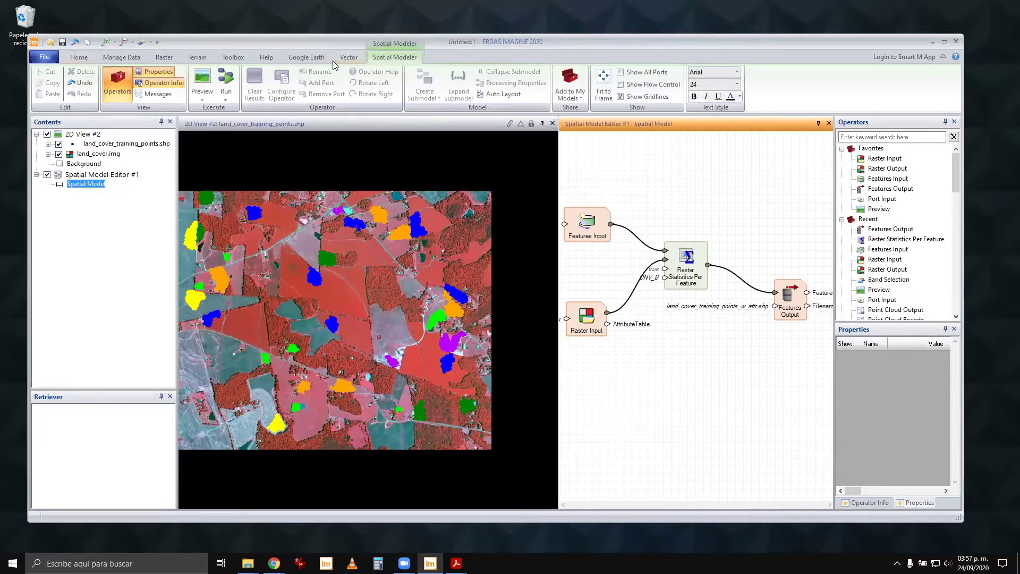
Step: Save the spatial model as data_prep2 in the training folder and run it
left_click(85, 176)
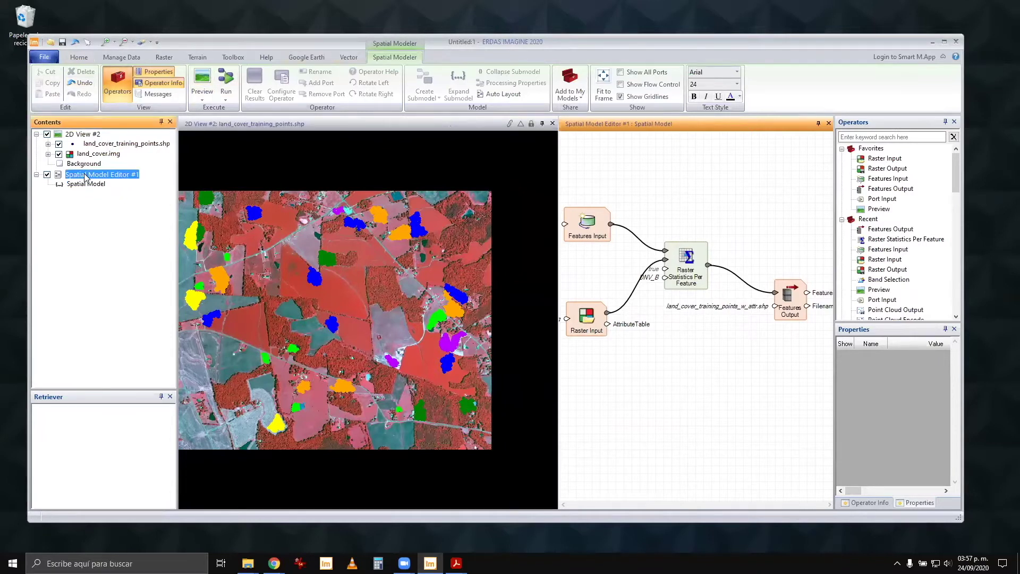
right_click(85, 176)
left_click(122, 205)
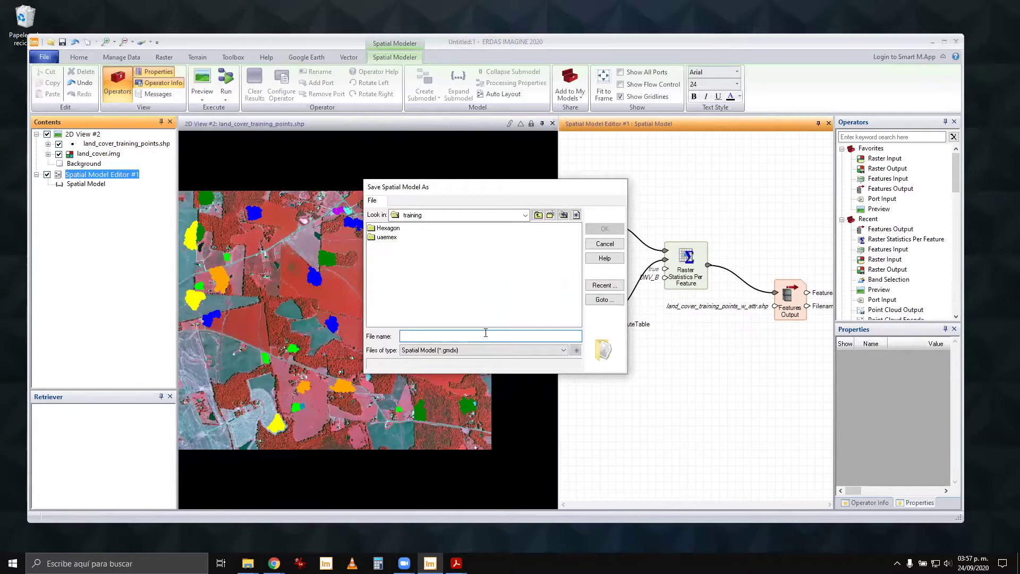
type("data_prep2")
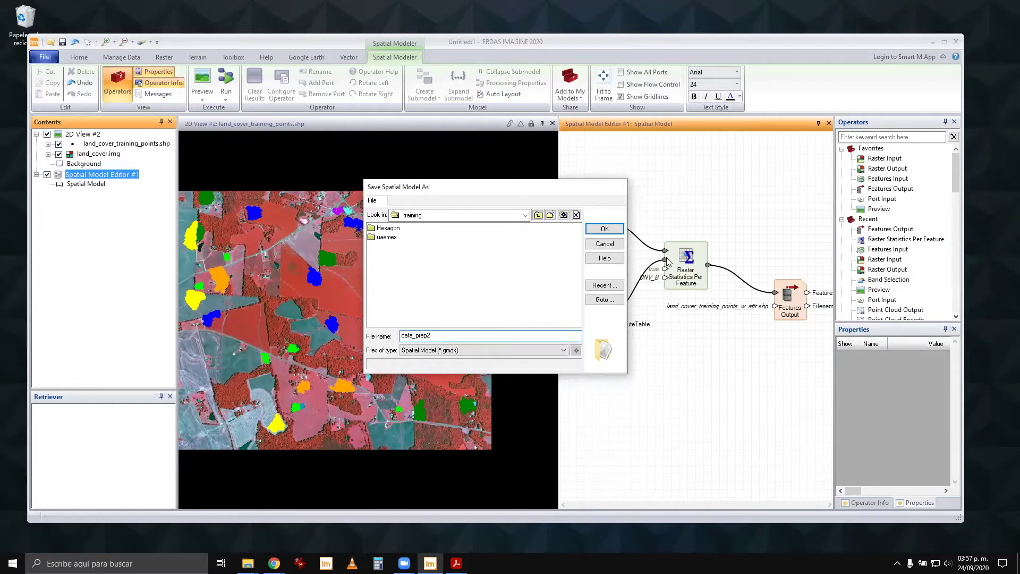
left_click(611, 228)
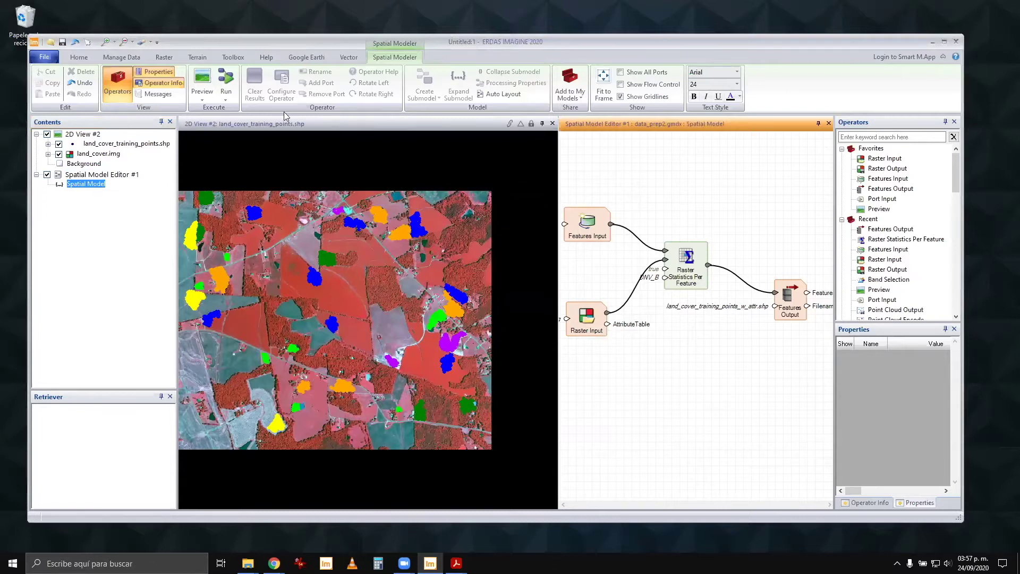
left_click(226, 80)
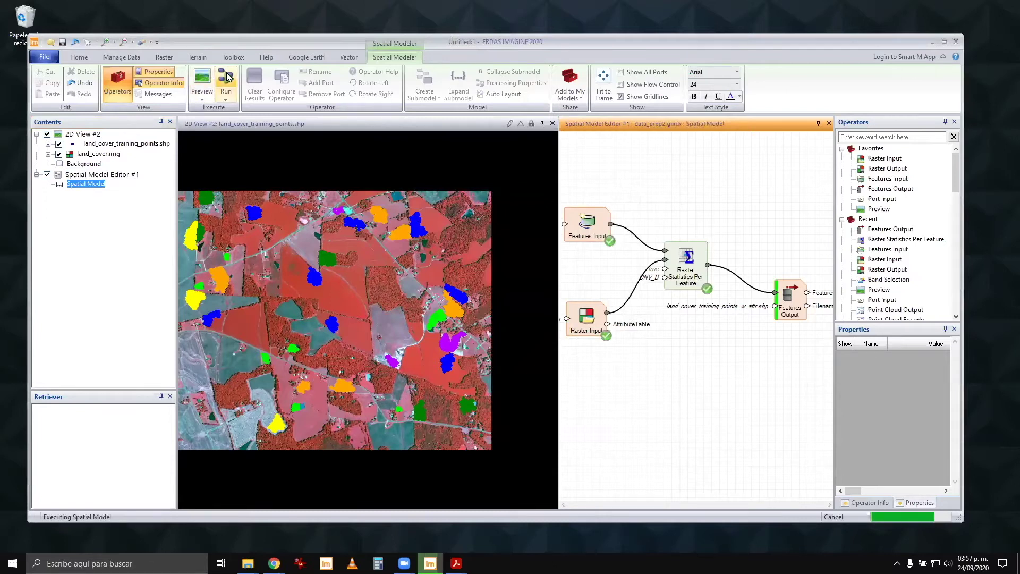
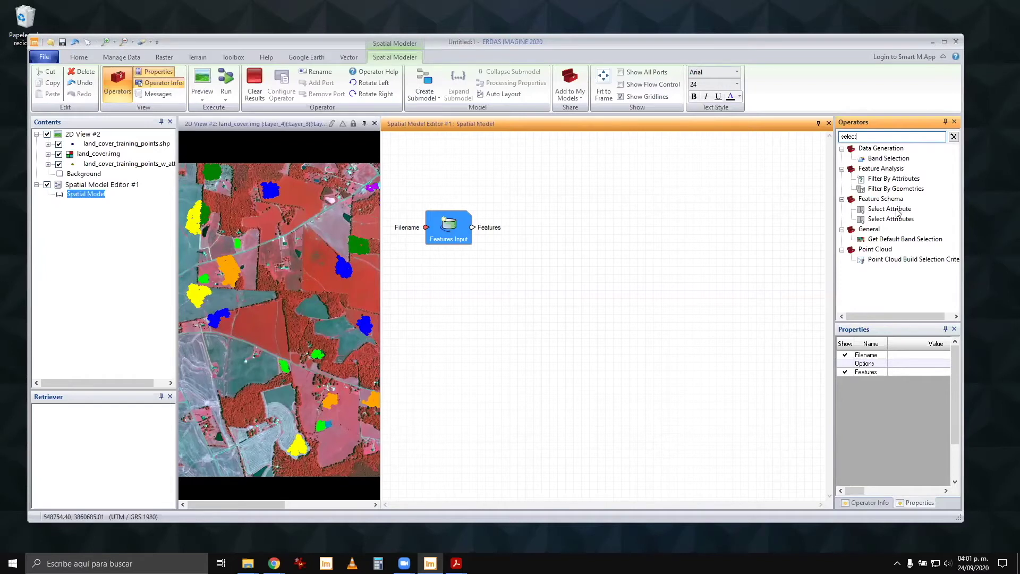
Step: Add a Select Attributes operator to the new model and connect the Features Input output to its FeaturesIn port
left_click(899, 221)
left_click_drag(899, 221, 578, 247)
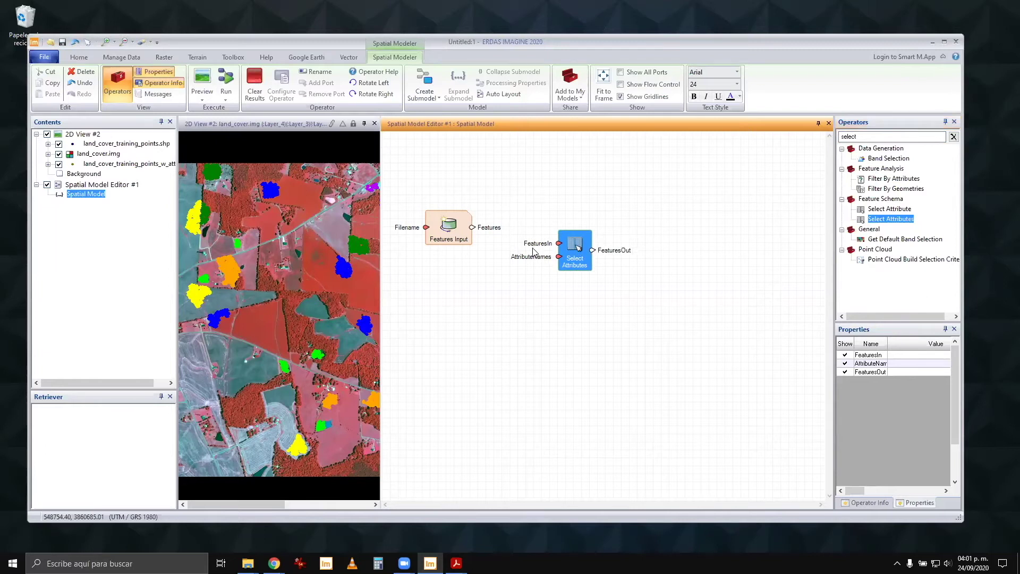
left_click_drag(571, 245, 533, 258)
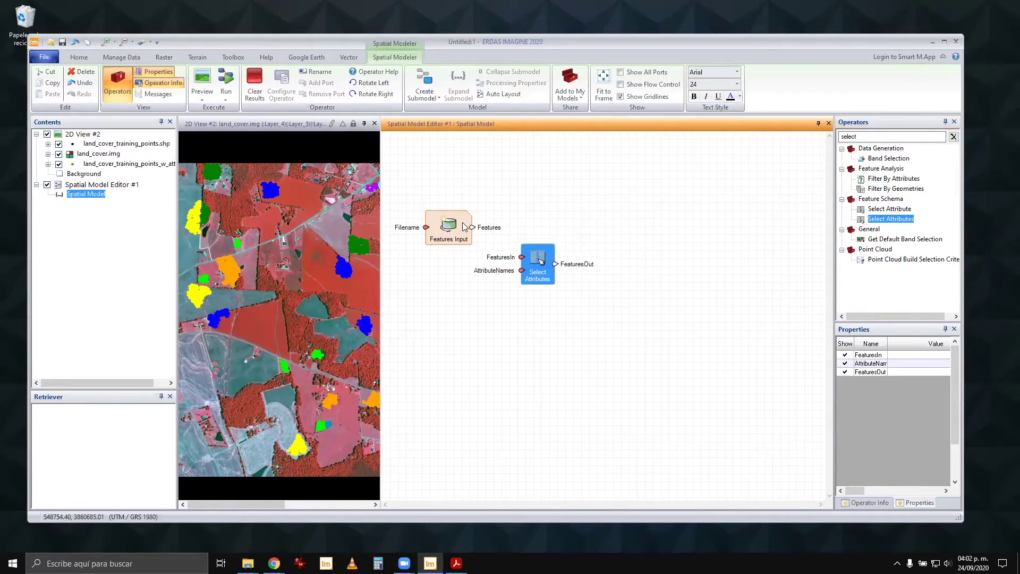
left_click_drag(473, 229, 522, 260)
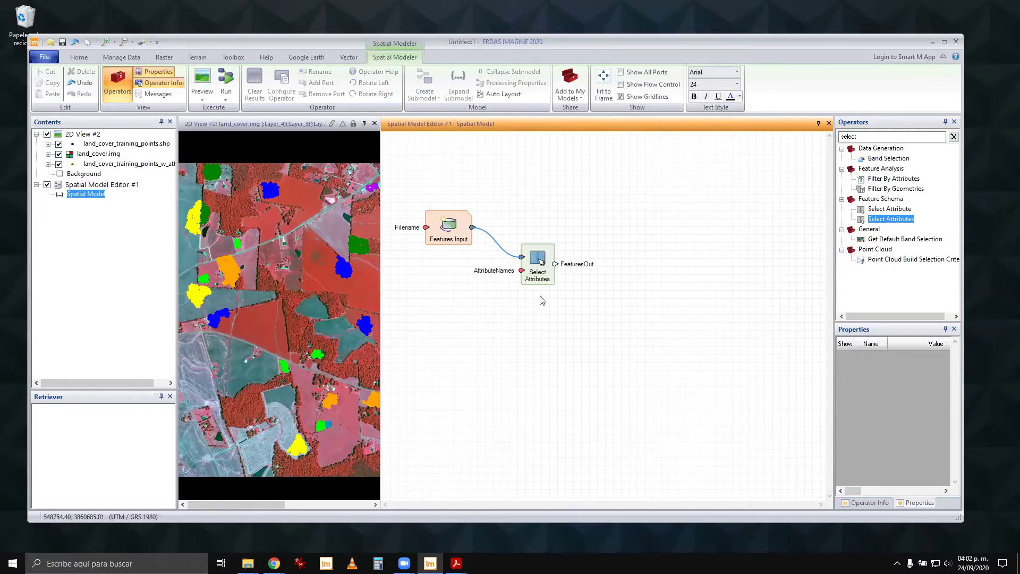
left_click_drag(543, 275, 527, 283)
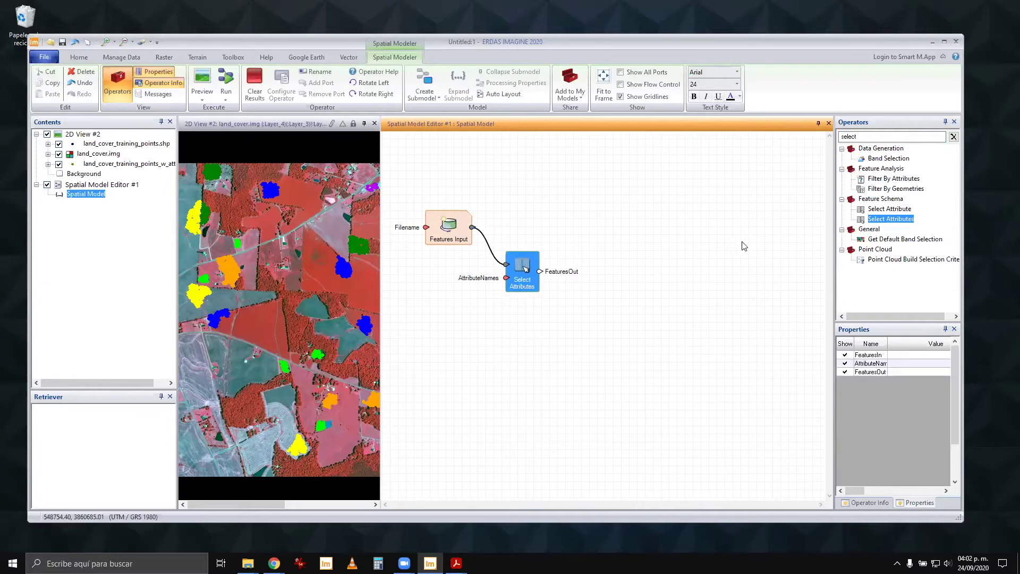
Step: Search the operators for random and add an Initialize Random Forest operator to the model beside Select Attributes
left_click(883, 135)
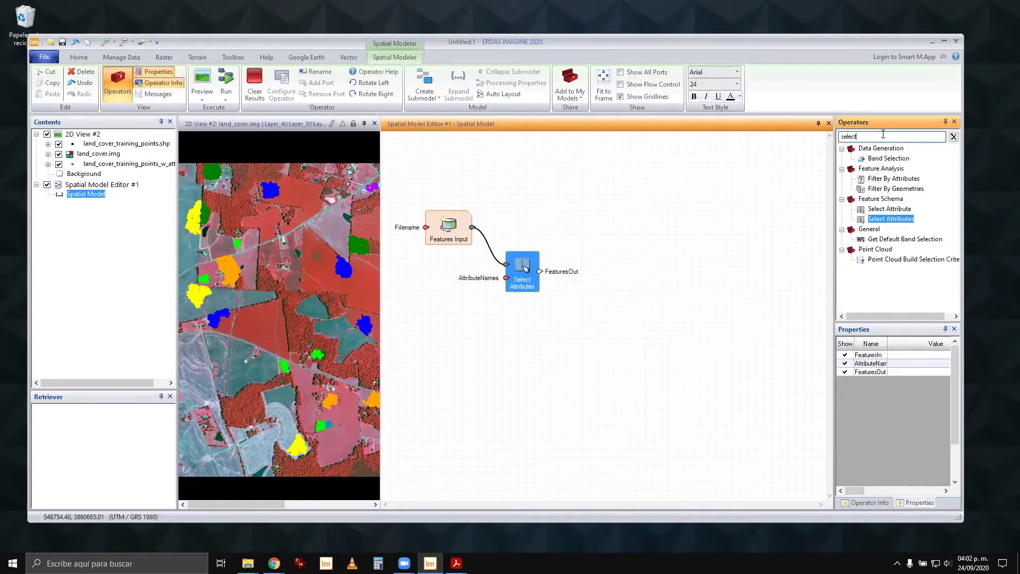
key("ctrl+a")
type("randio")
key("BackSpace")
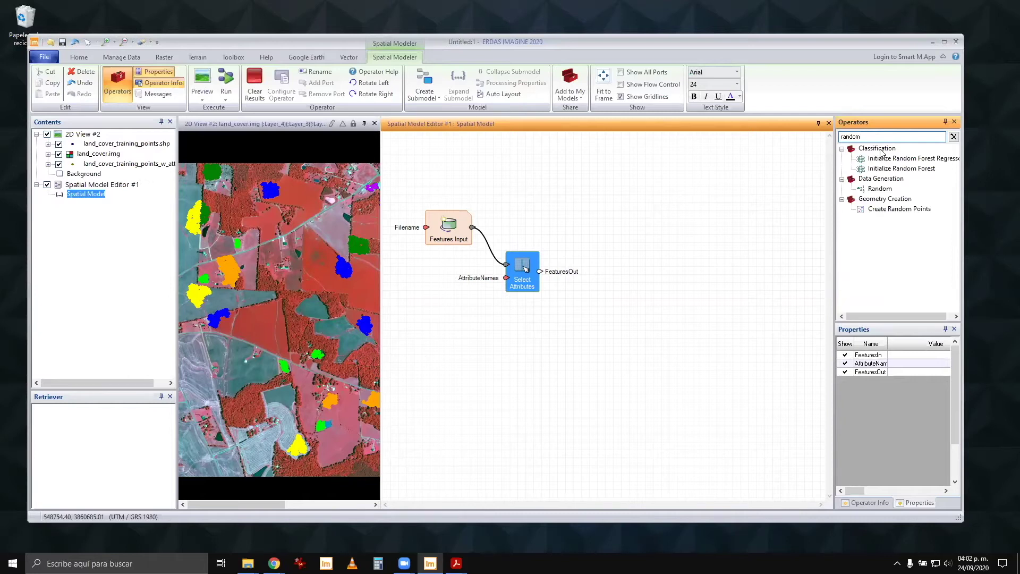
left_click(897, 169)
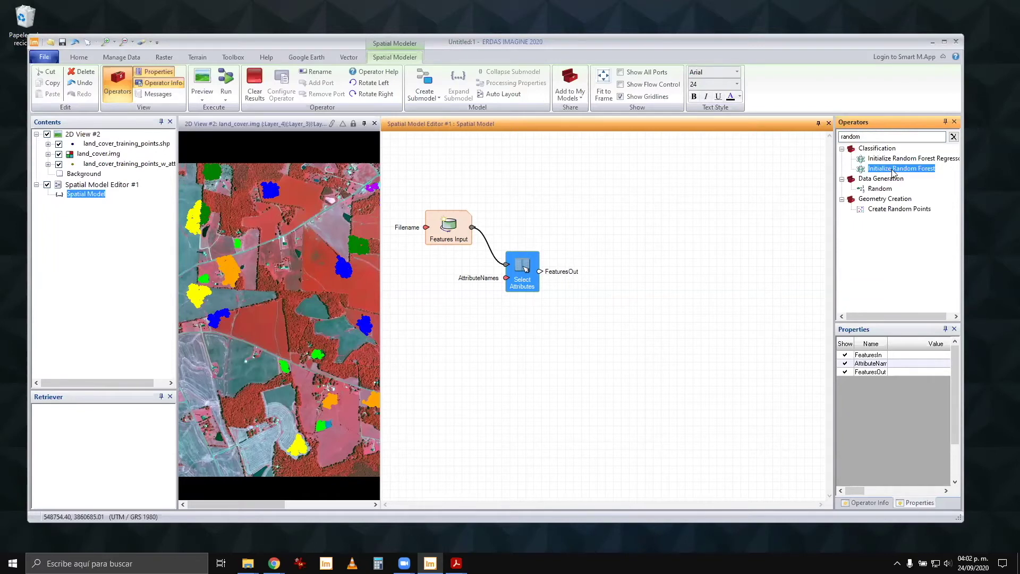
left_click_drag(894, 174, 689, 241)
right_click(689, 241)
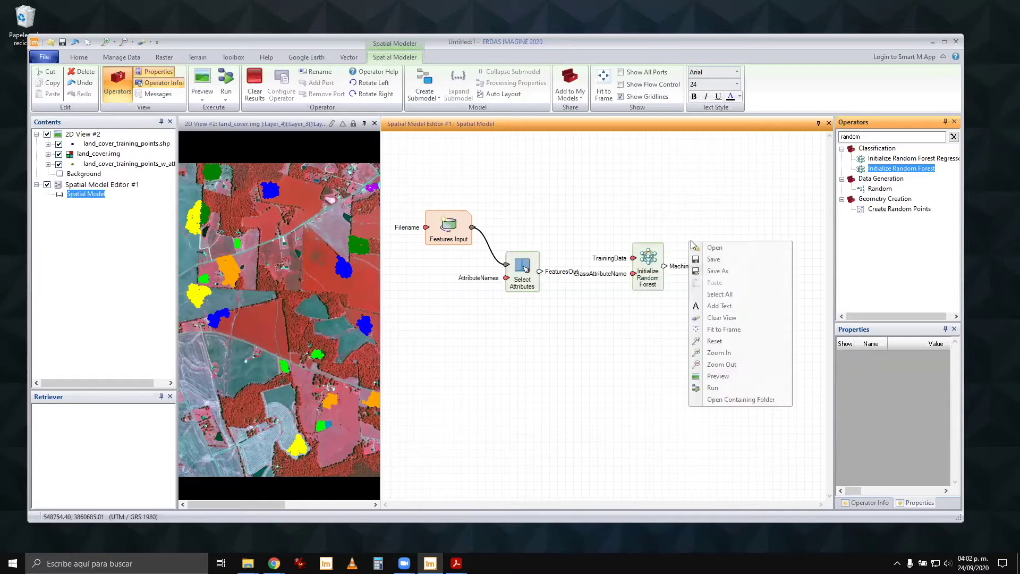
left_click(685, 249)
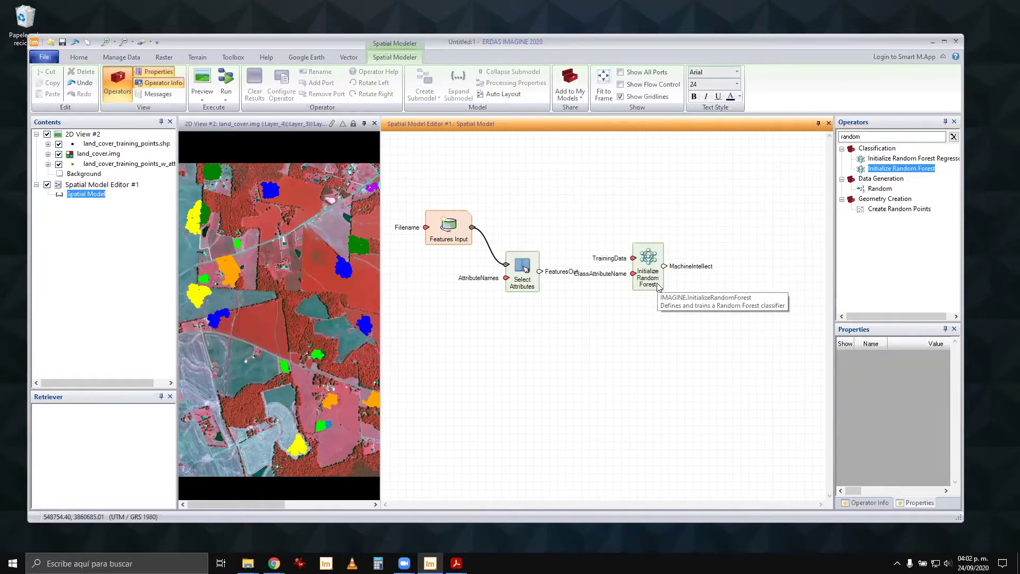
Step: Line up Select Attributes and Initialize Random Forest beside Features Input and connect FeaturesOut to the TrainingData port
left_click_drag(646, 278, 644, 257)
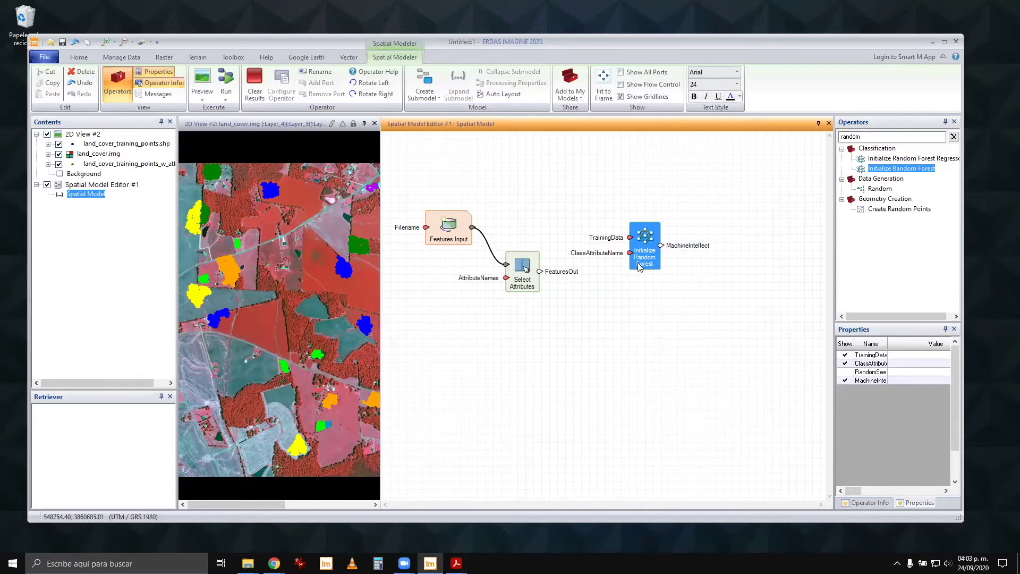
left_click_drag(645, 257, 630, 298)
left_click_drag(526, 269, 553, 230)
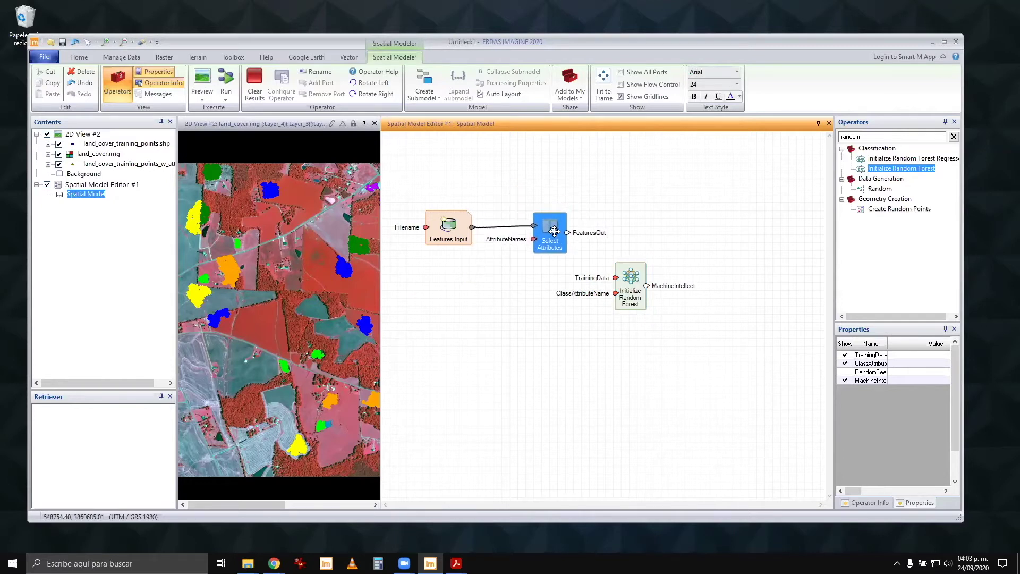
left_click_drag(637, 279, 684, 236)
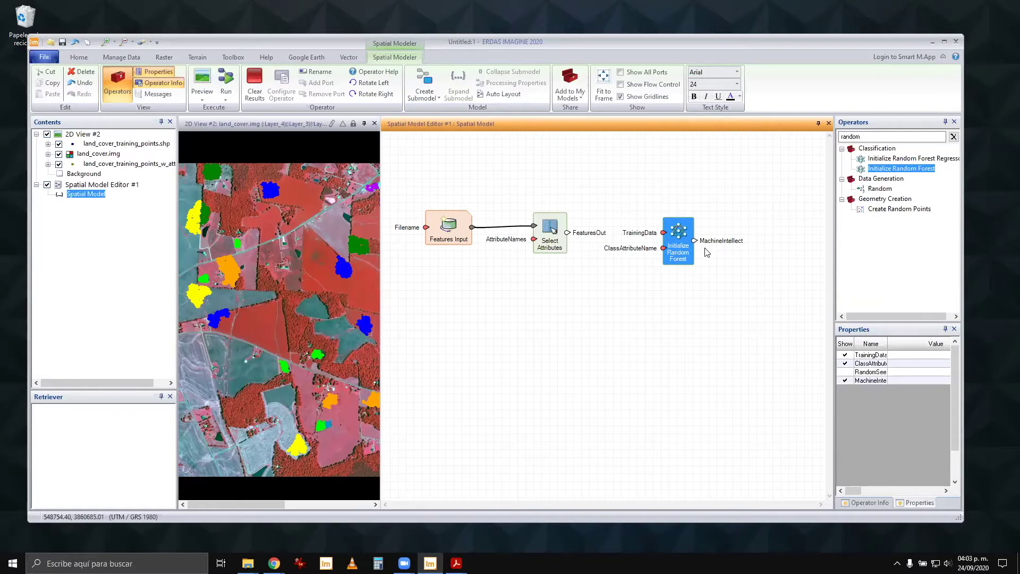
left_click_drag(568, 234, 664, 232)
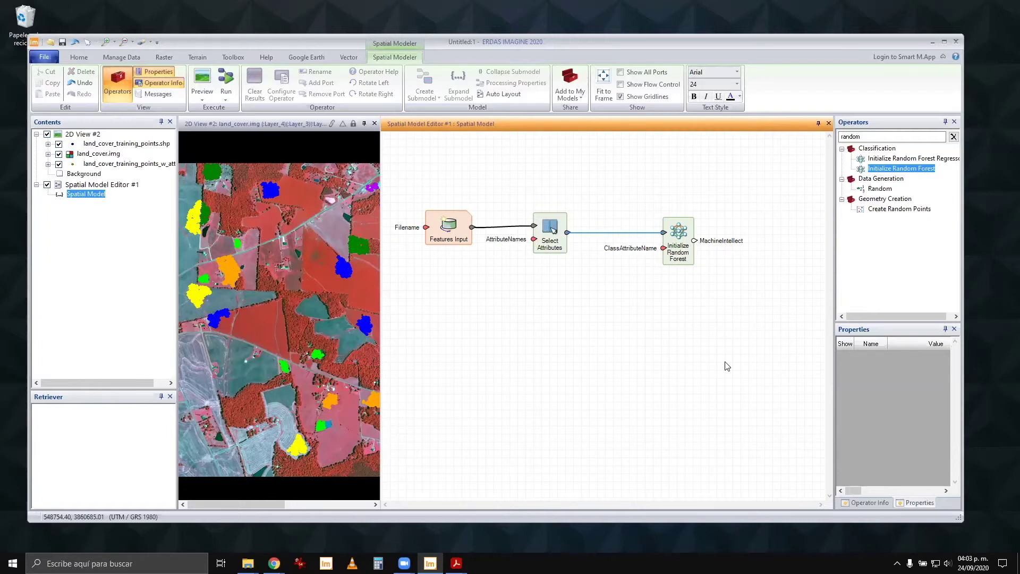
Step: Rearrange Select Attributes and Initialize Random Forest into a compact descending chain after Features Input
scroll(727, 366, "down", 1)
left_click_drag(724, 361, 687, 312)
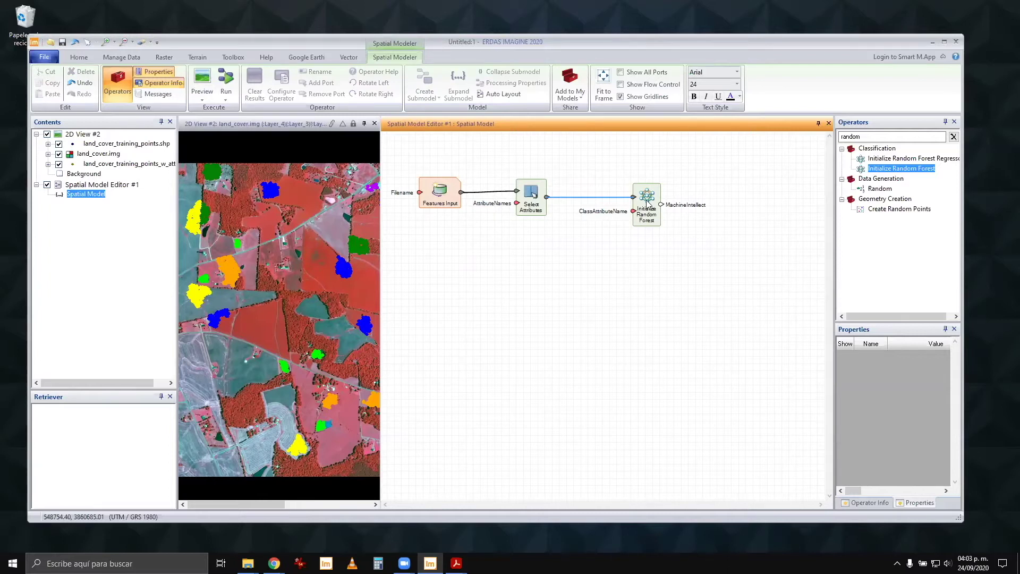
left_click_drag(639, 201, 611, 211)
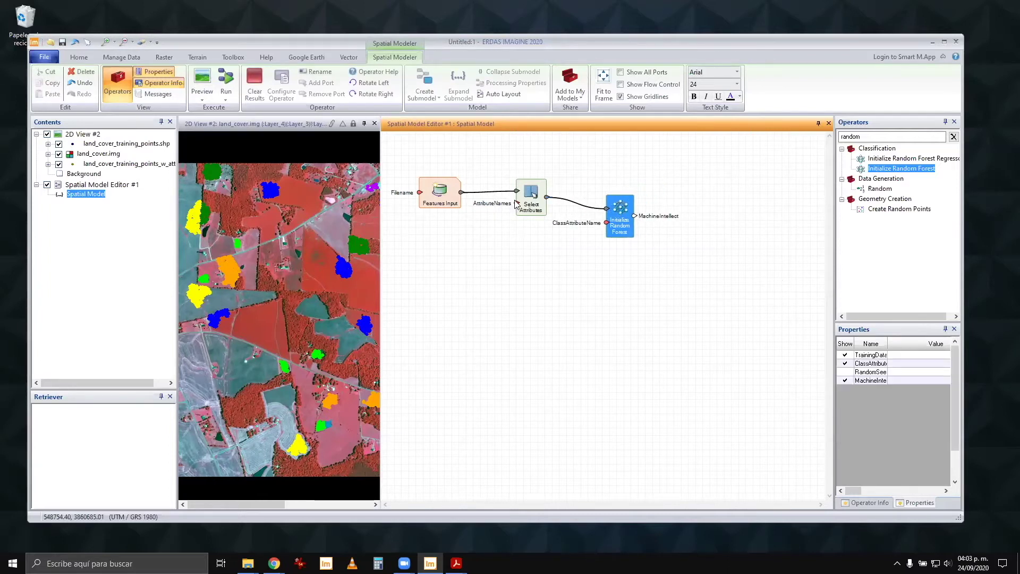
left_click_drag(522, 202, 508, 218)
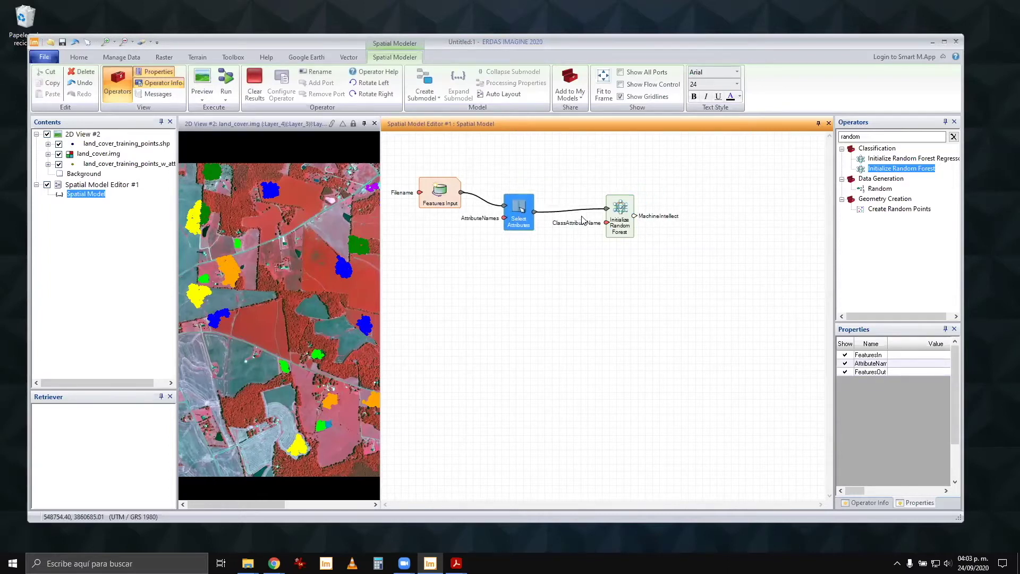
left_click_drag(612, 218, 583, 238)
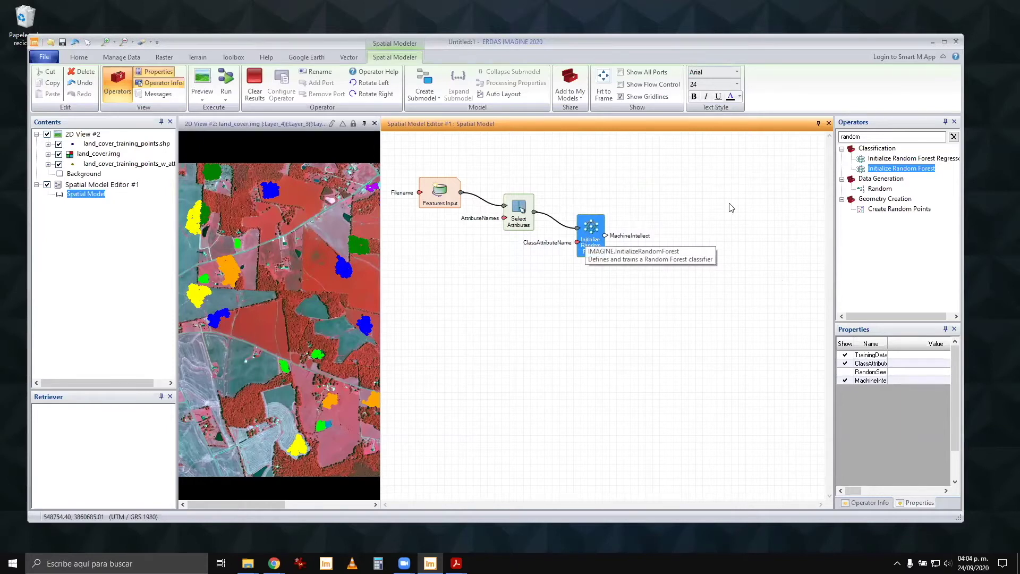
Step: Search for intellec, add a Machine Intellect Output operator and connect the MachineIntellect port of Initialize Random Forest to it
left_click(901, 138)
double_click(901, 138)
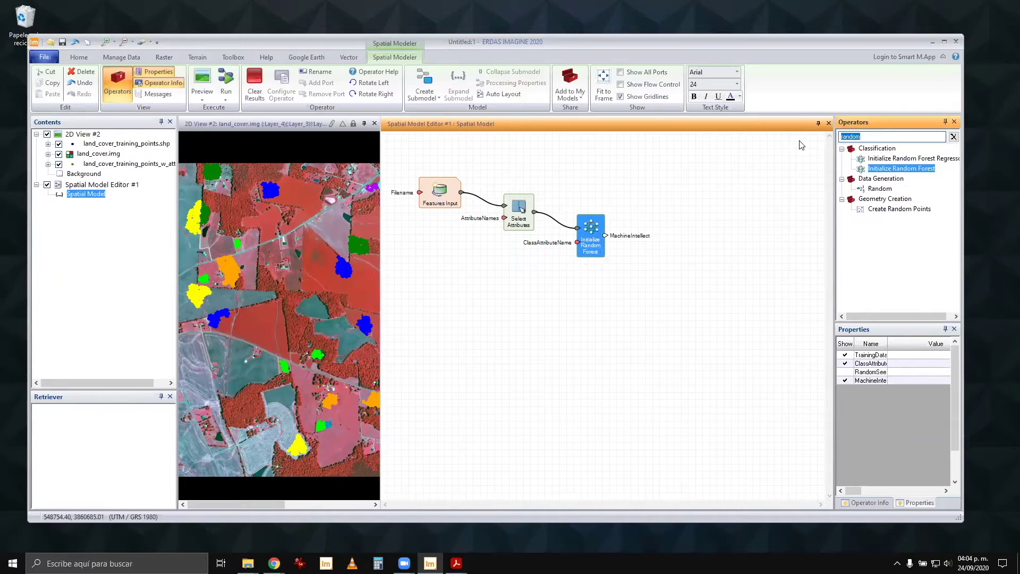
type("intellec")
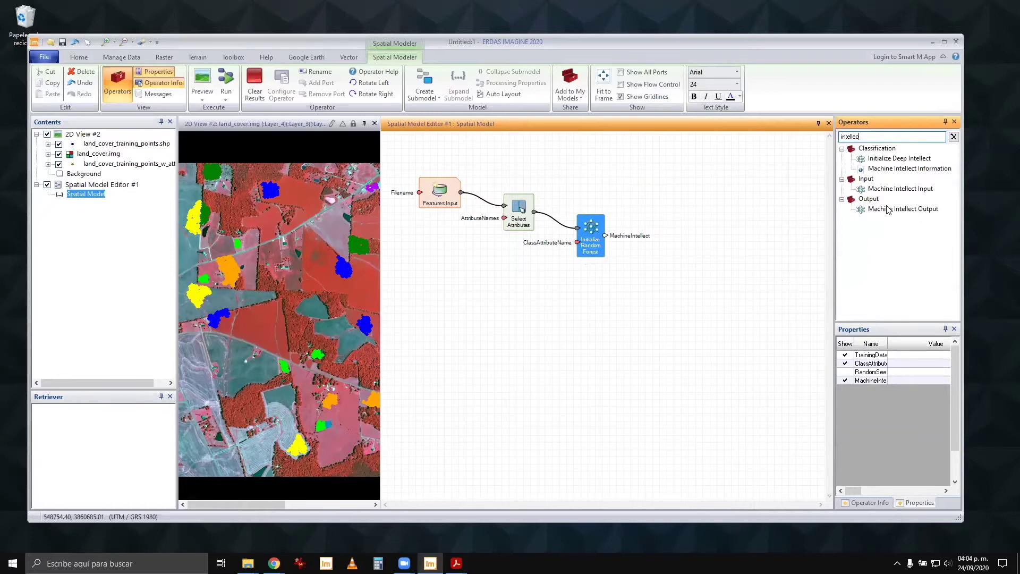
left_click_drag(889, 209, 678, 263)
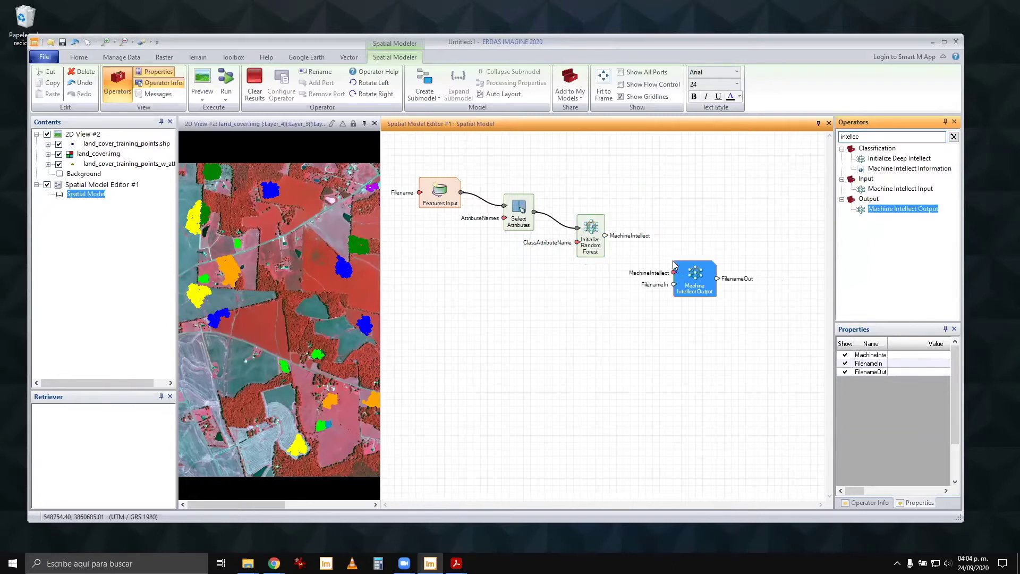
left_click_drag(685, 272, 666, 261)
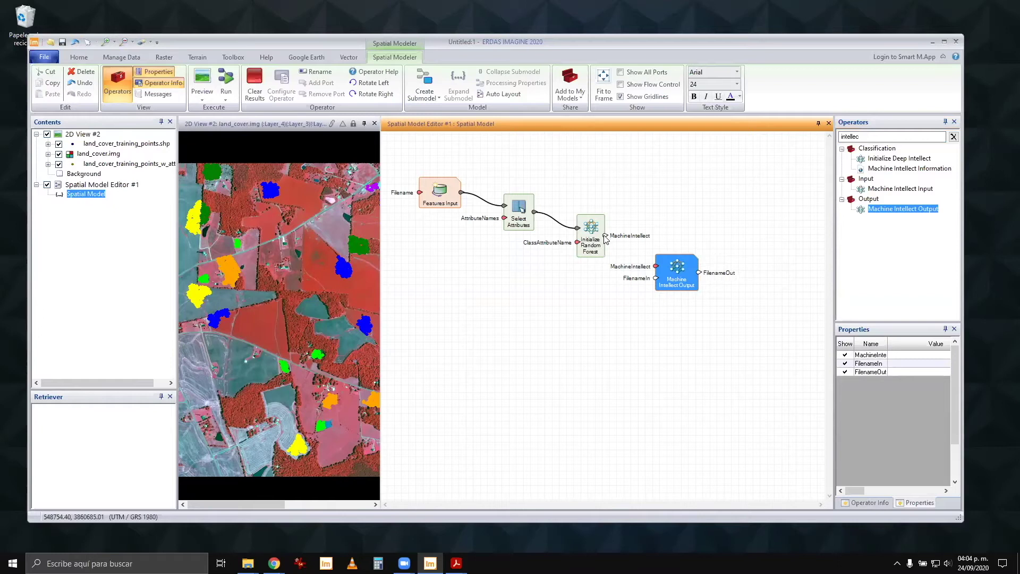
left_click_drag(605, 235, 656, 267)
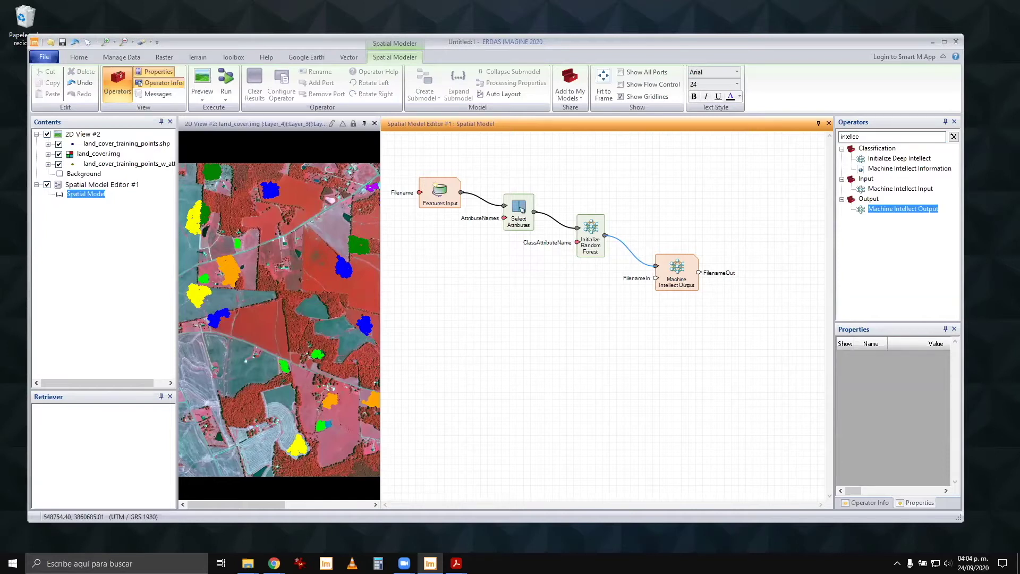
Step: Set the Features Input file to the recently used land_cover_training_points_w_attr.shp
double_click(419, 193)
left_click(614, 287)
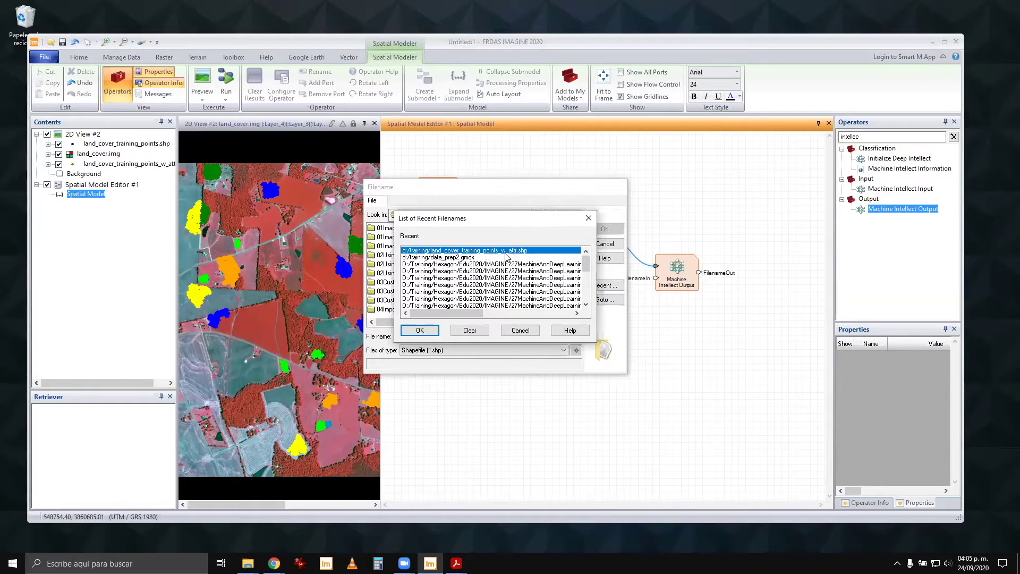
left_click(418, 330)
left_click(604, 228)
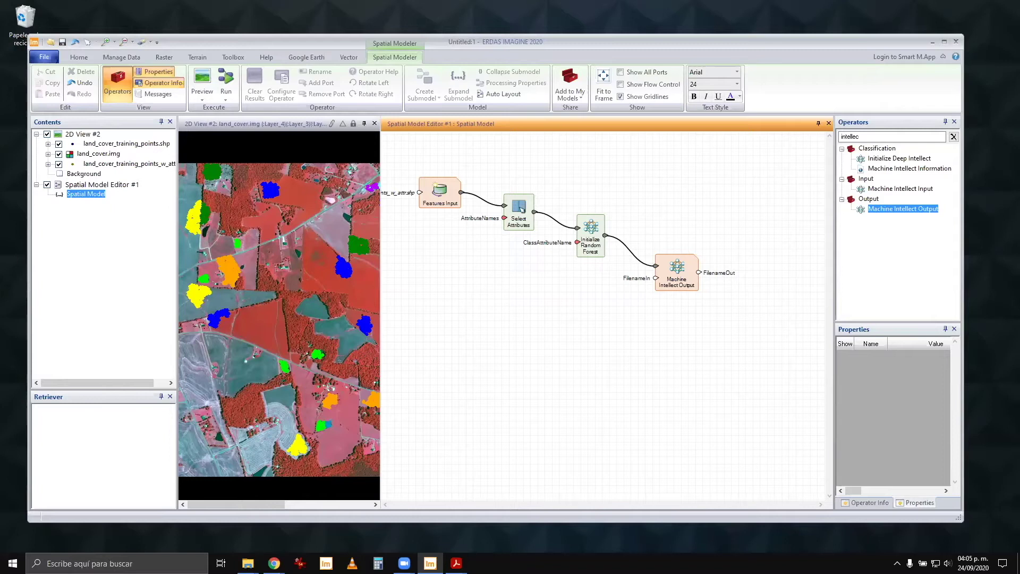
Step: Configure Select Attributes to pass on Name, ZR_DNV_B1, ZR_DNV_B2, ZR_DNV_B3 and ZR_DNV_B4
left_click(523, 214)
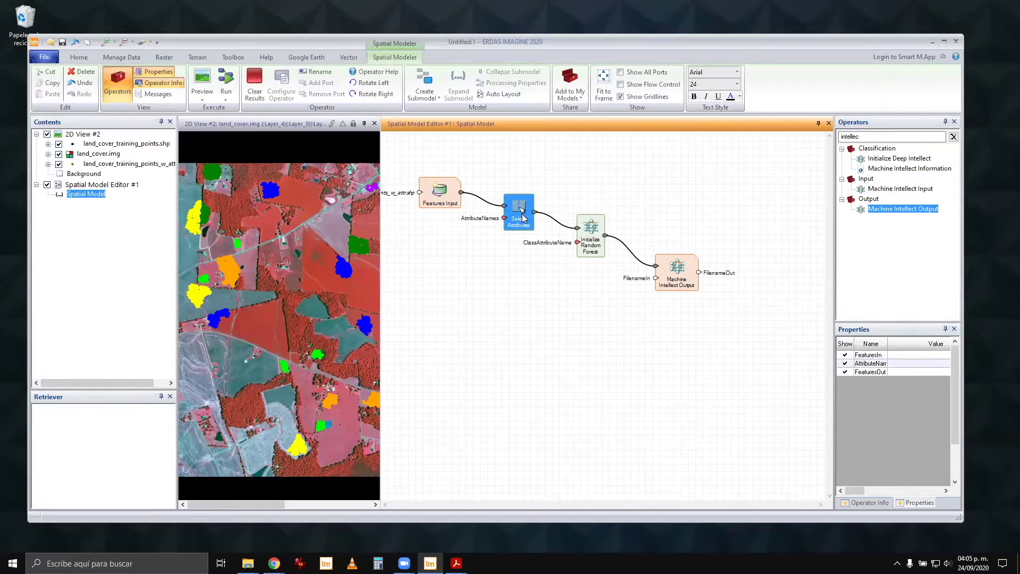
double_click(505, 219)
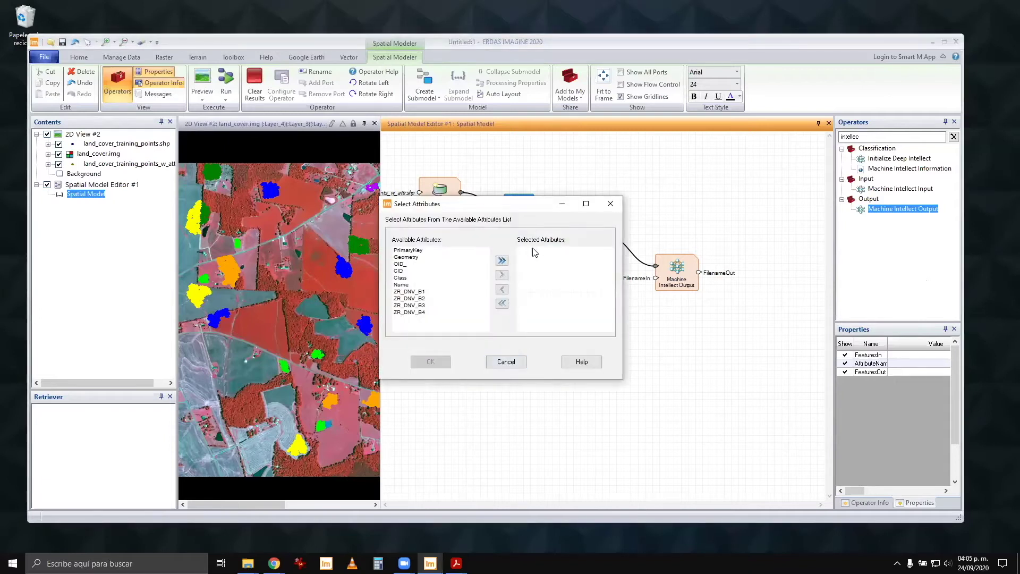
left_click_drag(533, 205, 558, 292)
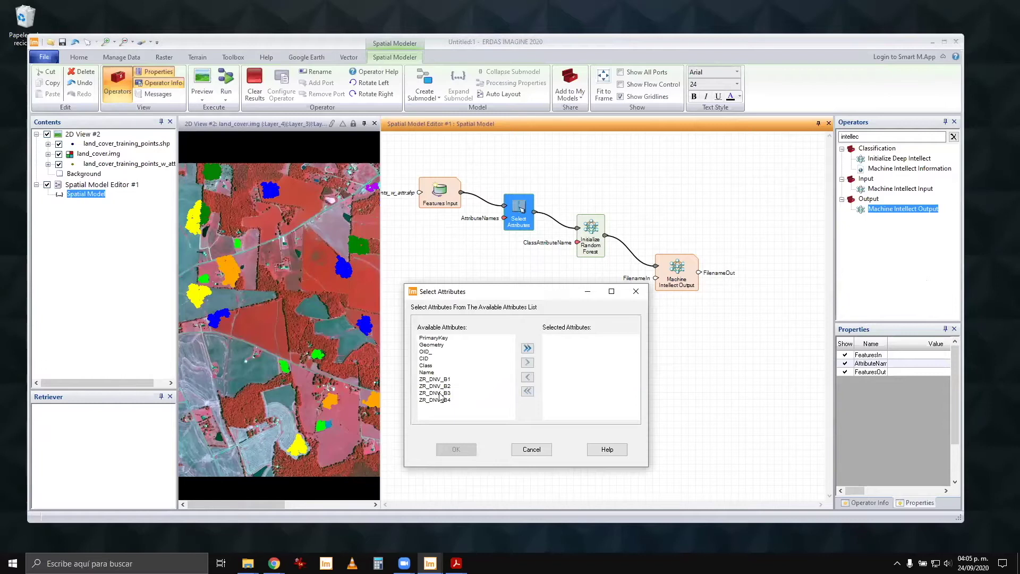
left_click(428, 372)
left_click(527, 362)
left_click(440, 372)
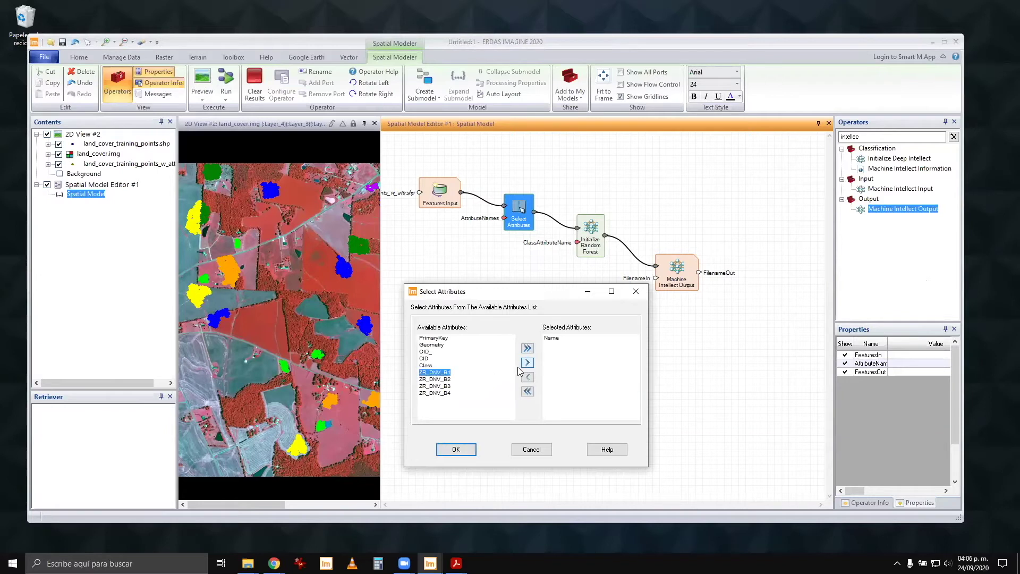
left_click(527, 363)
left_click(494, 373)
left_click(527, 363)
left_click(460, 373)
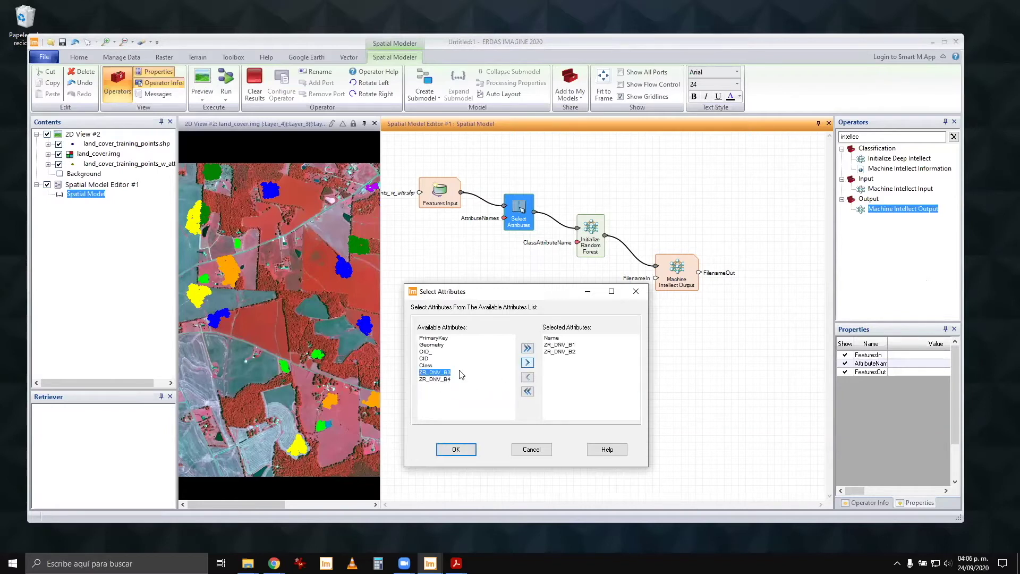
left_click(526, 363)
left_click(442, 373)
left_click(527, 364)
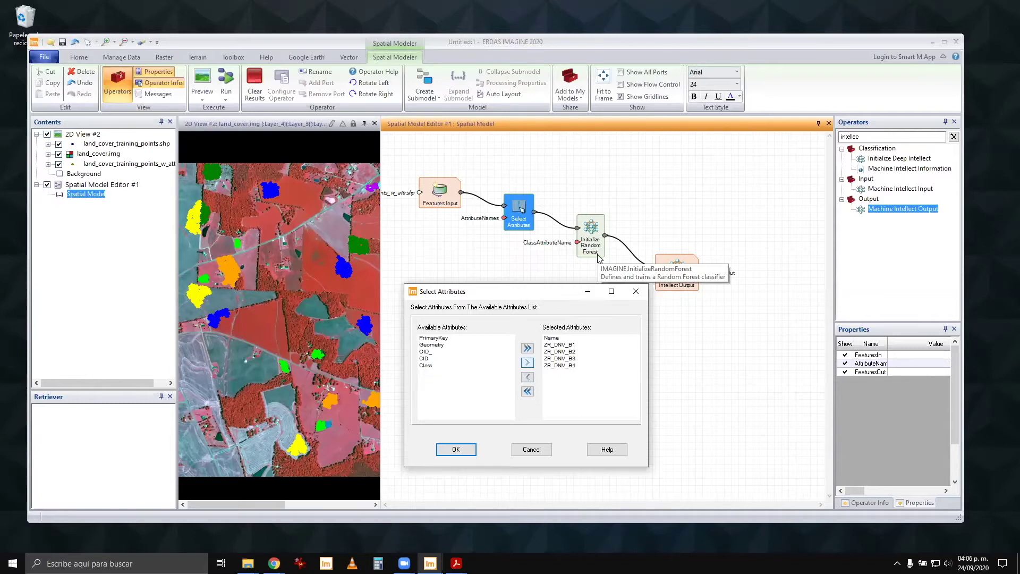
left_click(461, 449)
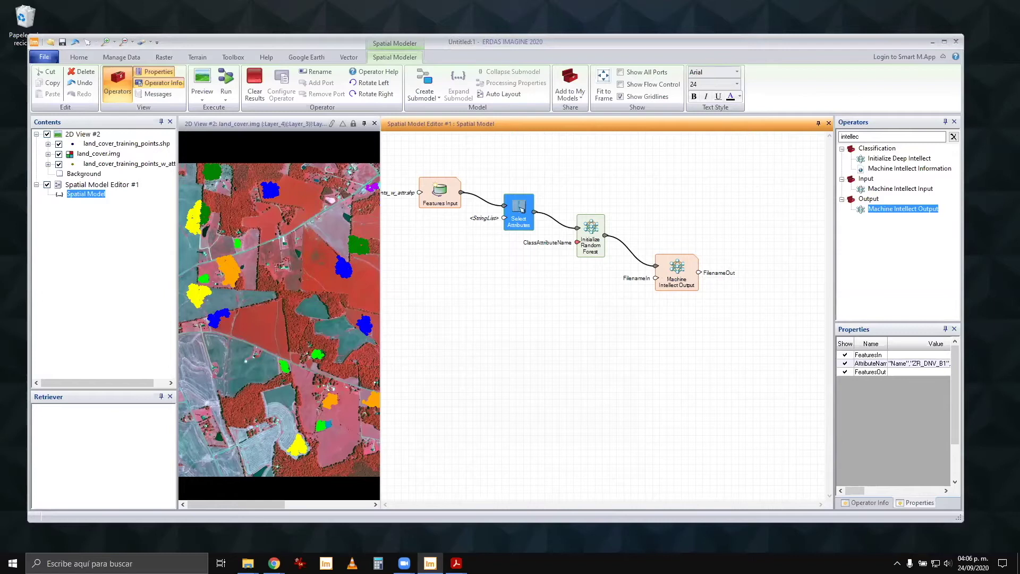
Step: Set the ClassAttributeName port of Initialize Random Forest to Name
double_click(577, 243)
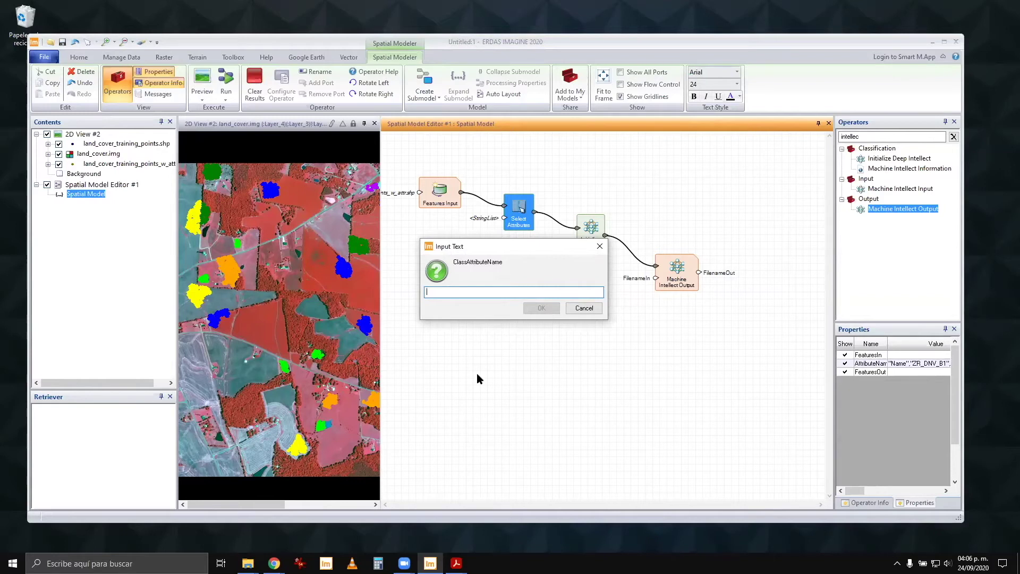
type("Name")
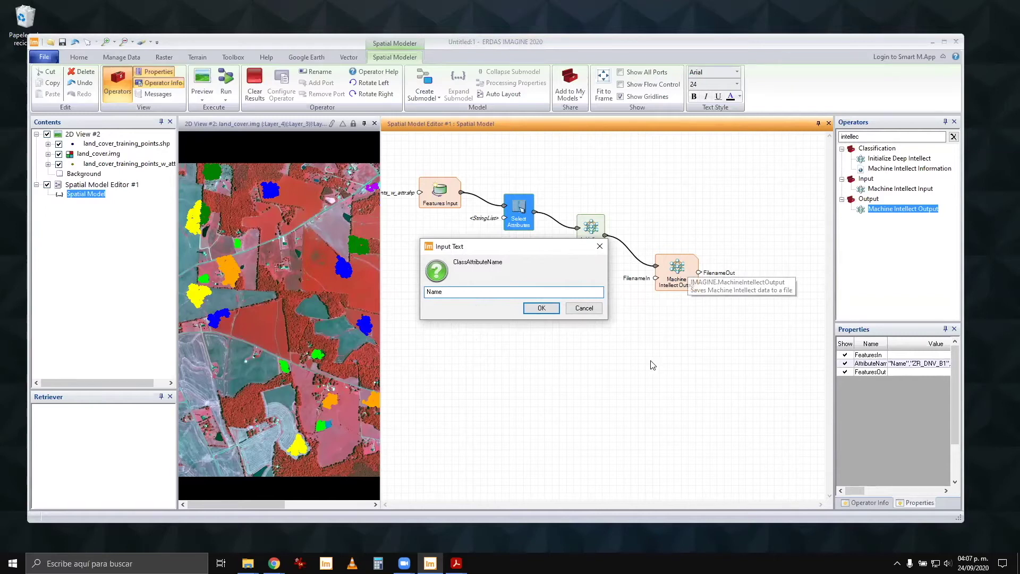
left_click(538, 308)
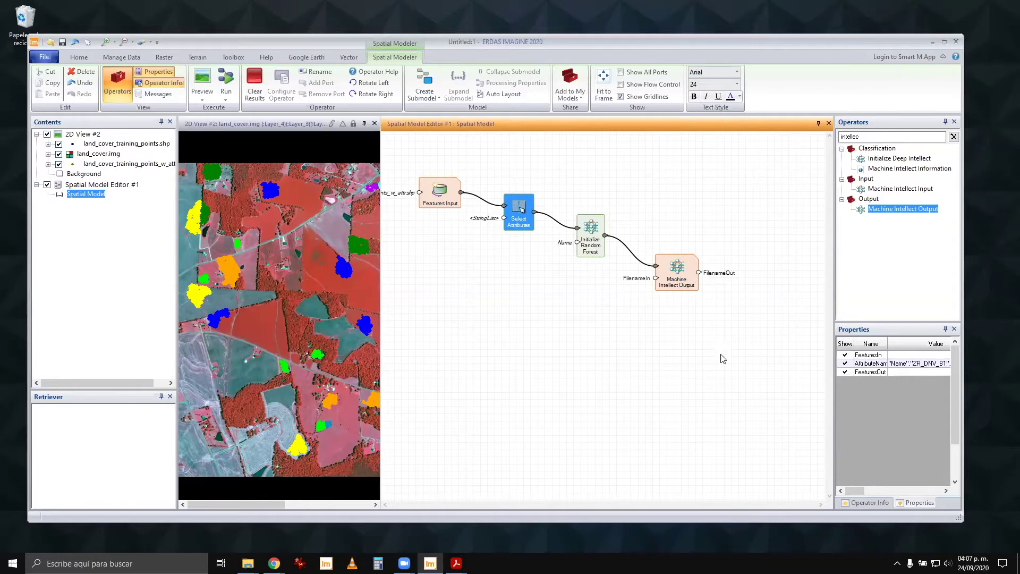
Step: Change the class attribute value of Initialize Random Forest to ClassAttributeName
double_click(577, 244)
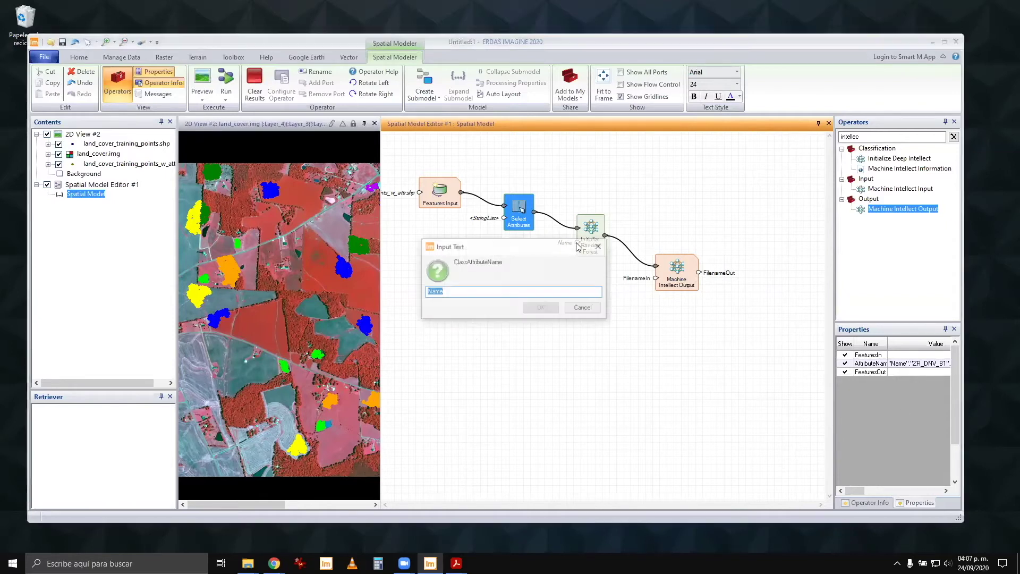
left_click(428, 291)
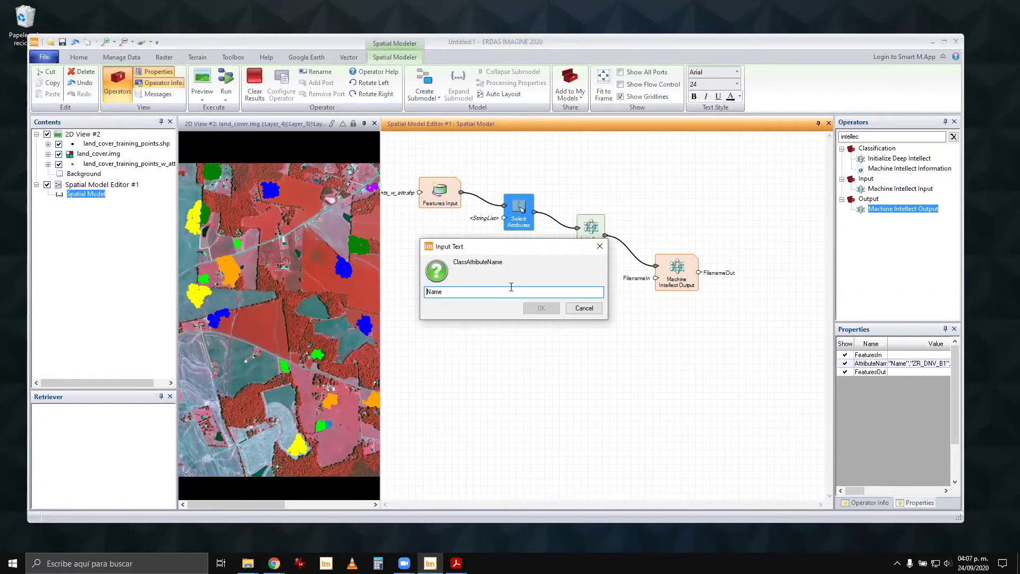
type("Class")
type("Attribu")
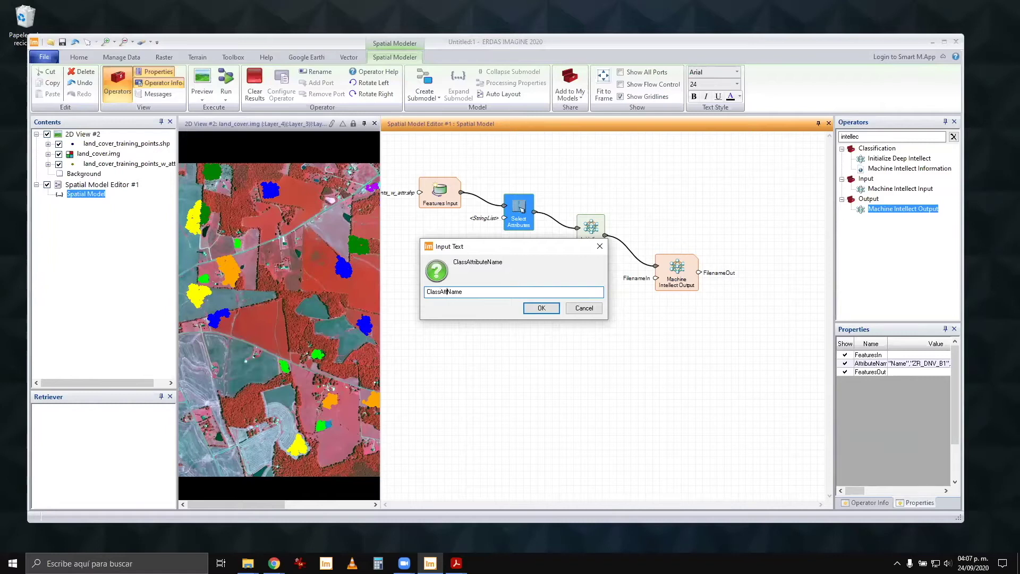
type("te")
key("BackSpace")
type("rri")
left_click(537, 308)
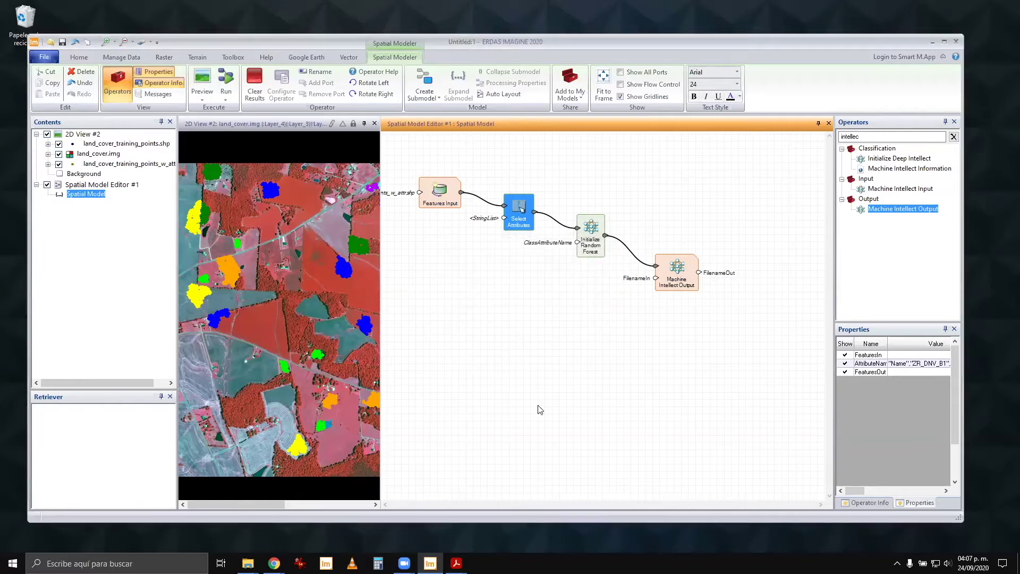
left_click(576, 374)
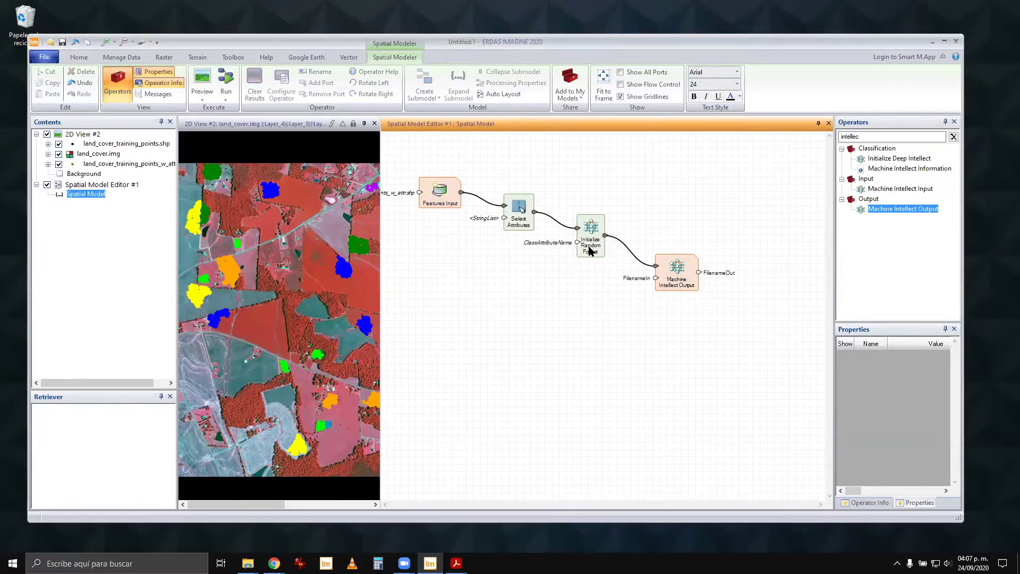
Step: Set the Machine Intellect Output file to rf_land_cover.miz in the training folder
double_click(656, 280)
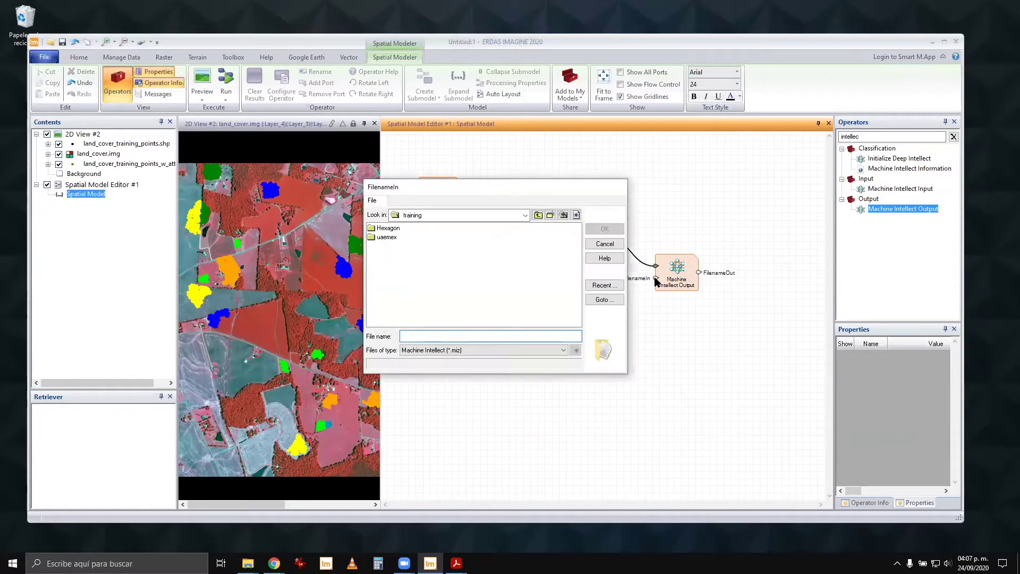
left_click(444, 335)
type("rf_land")
type("_cover")
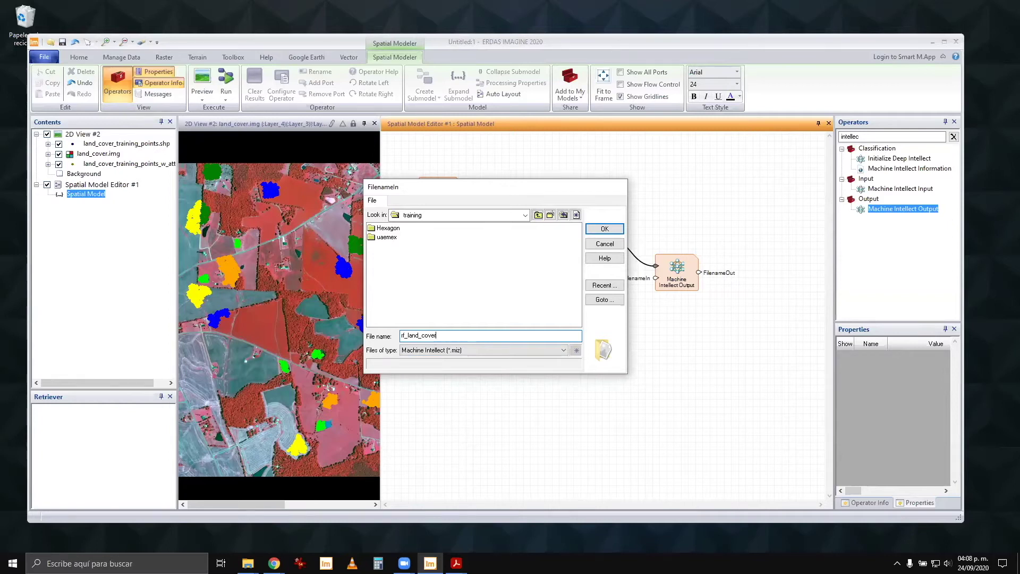
key("Return")
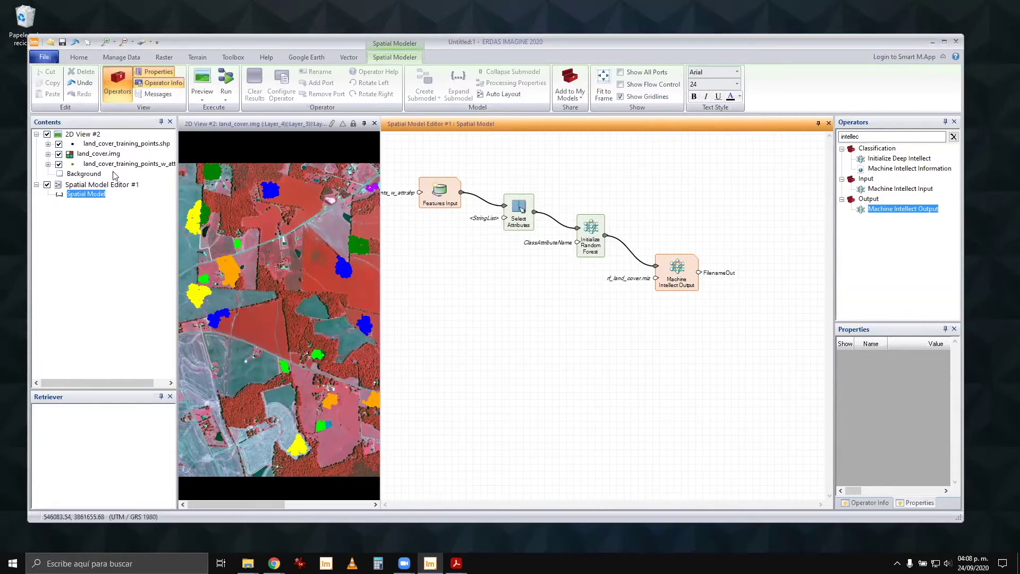
Step: Save the spatial model as it_rf_raster.gmdx in the training folder and run it
right_click(113, 187)
left_click(133, 215)
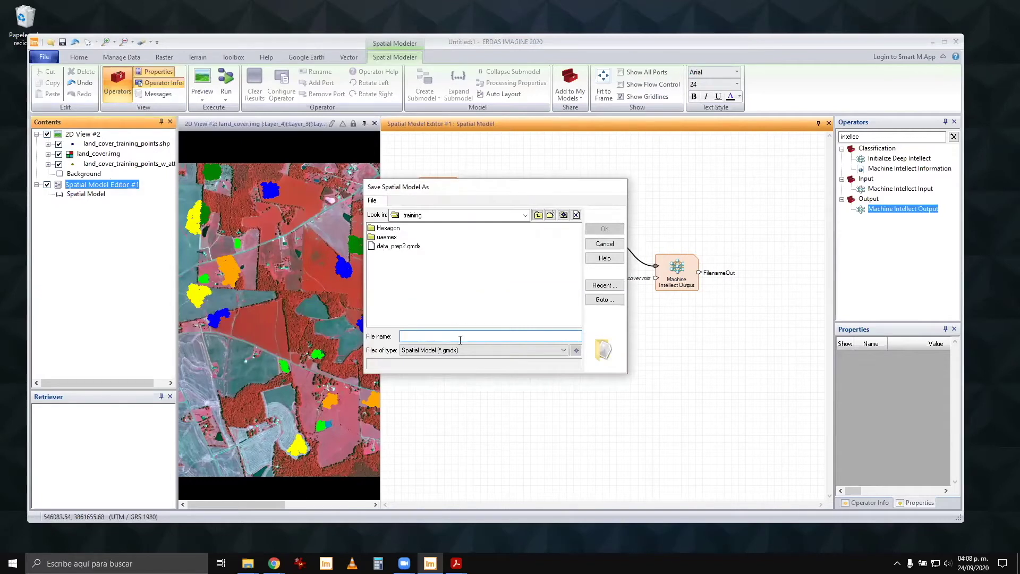
type("lt_rf_raster")
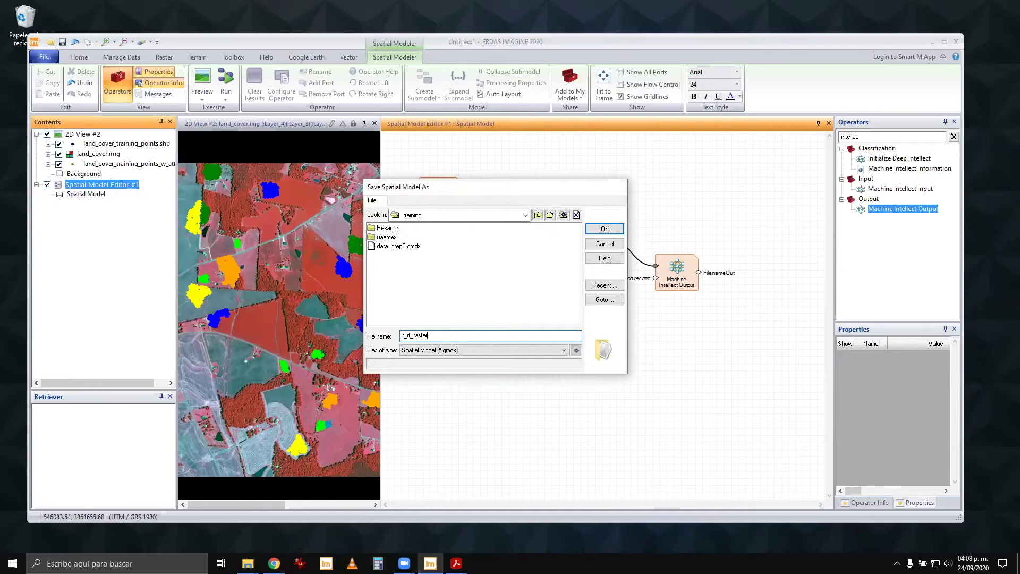
key("Return")
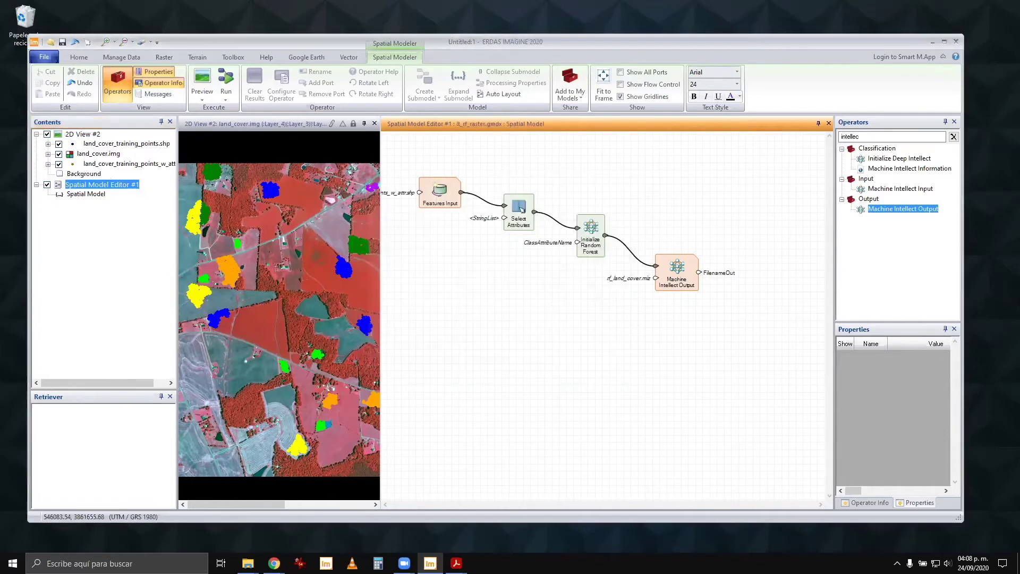
left_click_drag(604, 203, 640, 216)
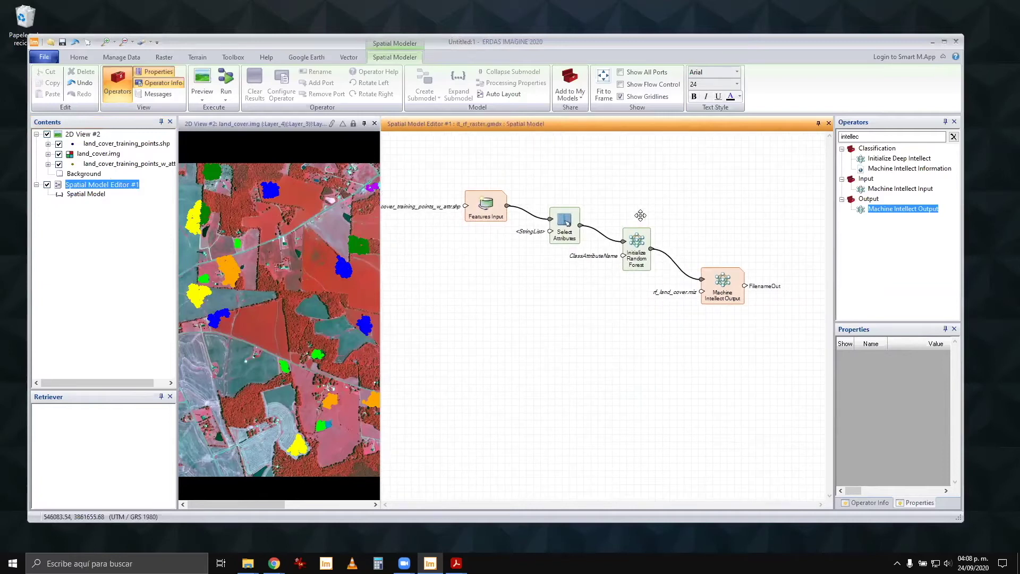
left_click(232, 83)
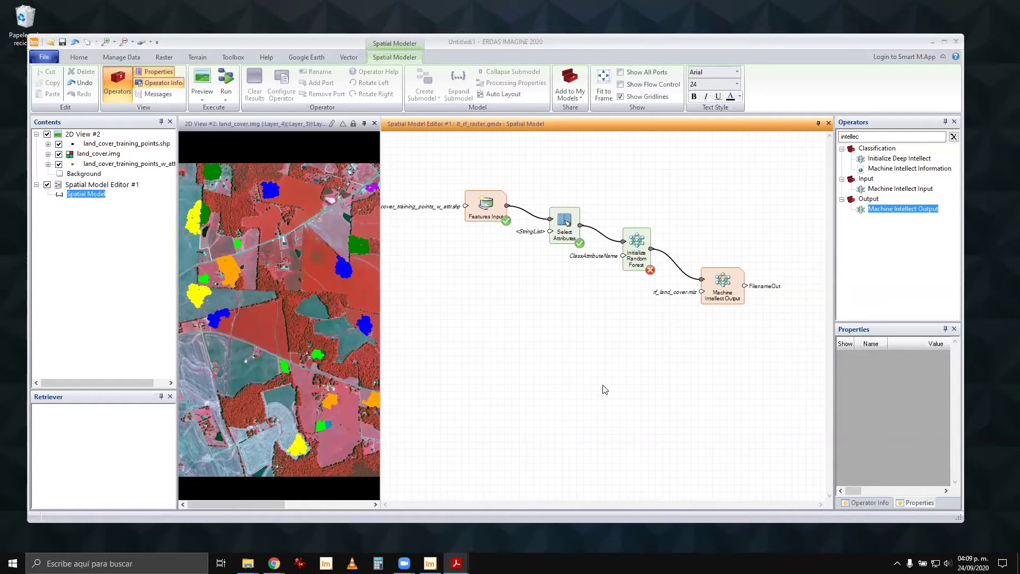
left_click(651, 272)
right_click(651, 274)
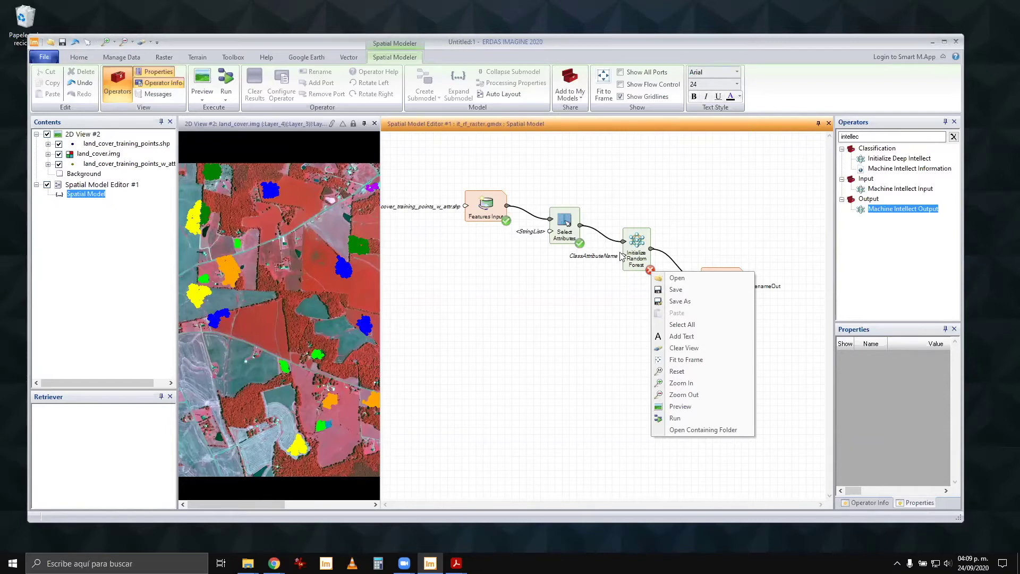
left_click(635, 301)
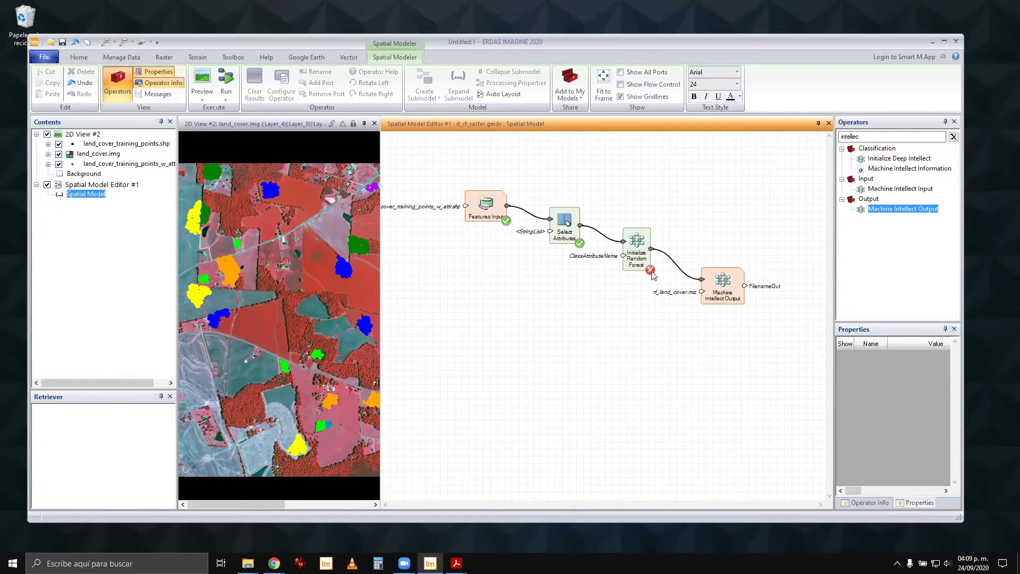
right_click(627, 257)
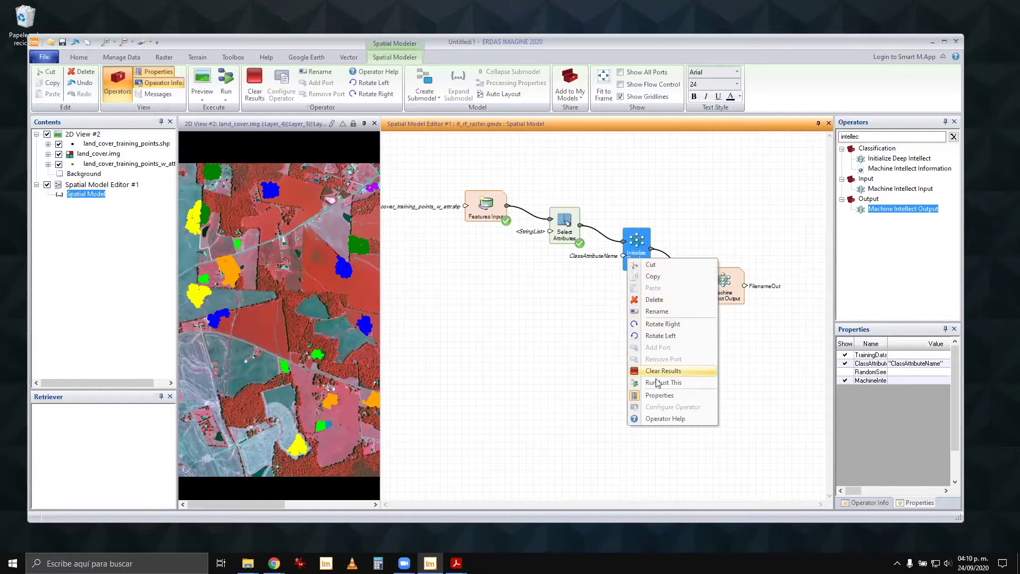
left_click(569, 402)
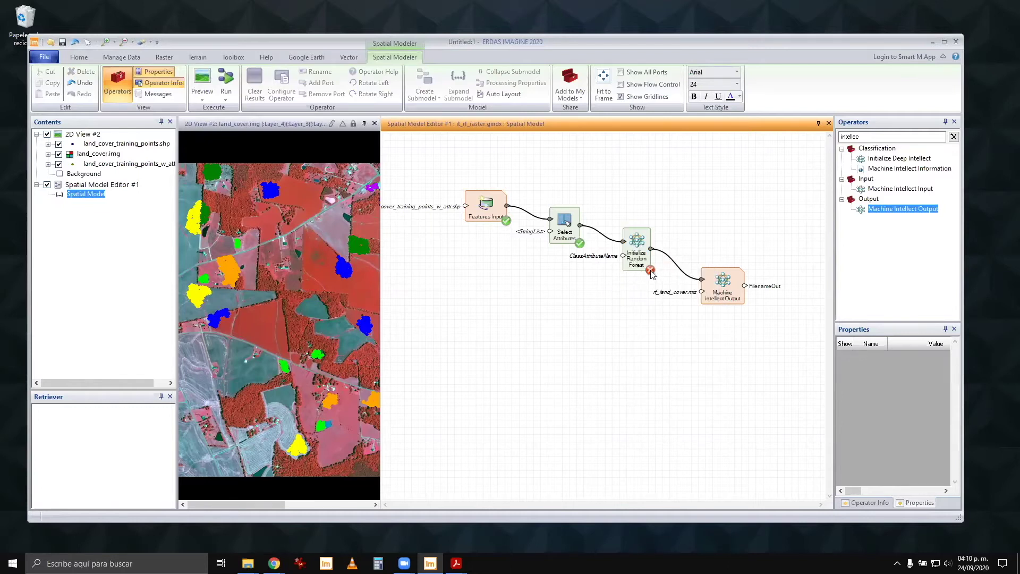
Step: Display the session log, enlarge it to examine the messages from the Random Forest model run, and close it
left_click(79, 57)
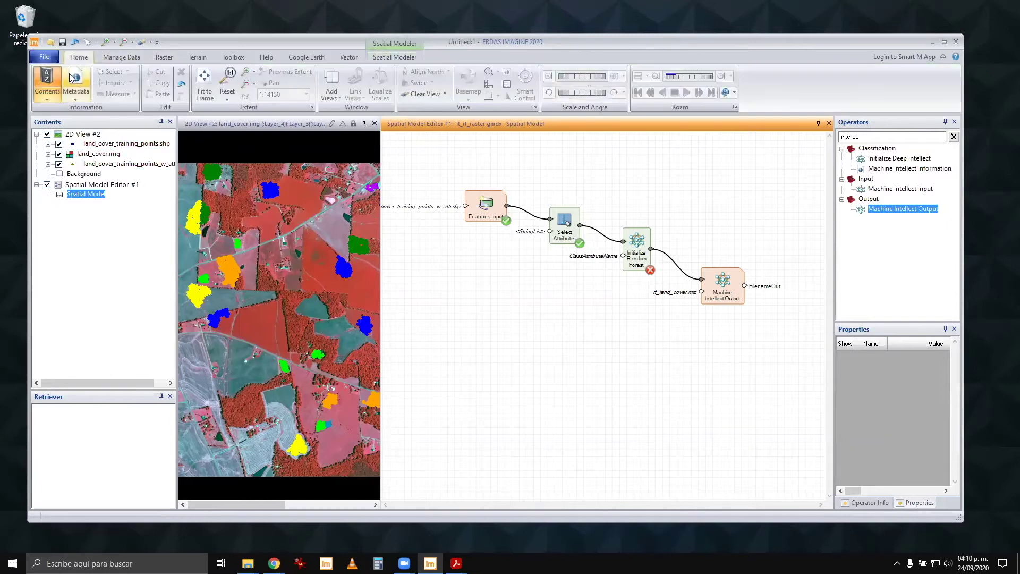
left_click(44, 56)
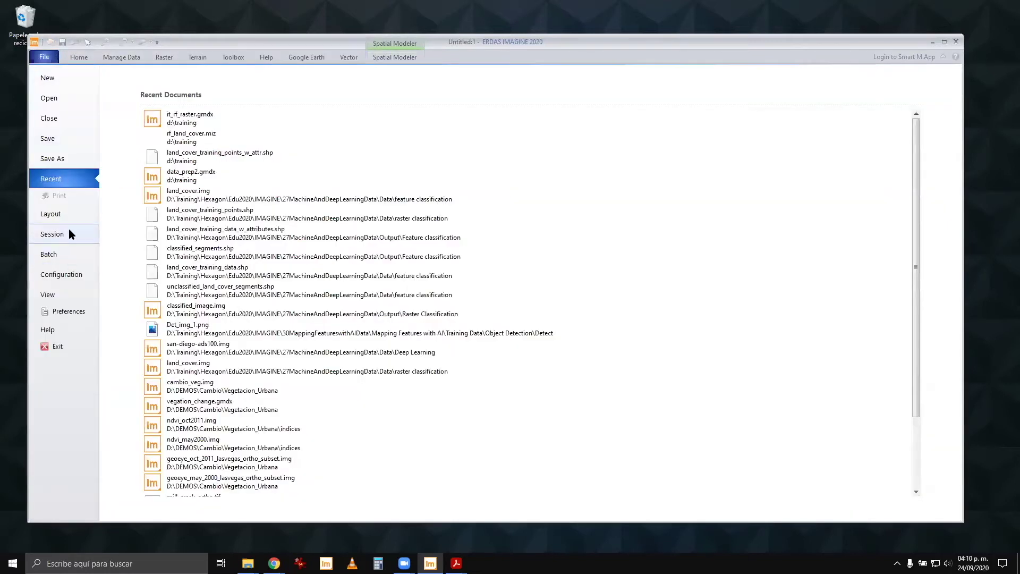
left_click(69, 232)
left_click(206, 117)
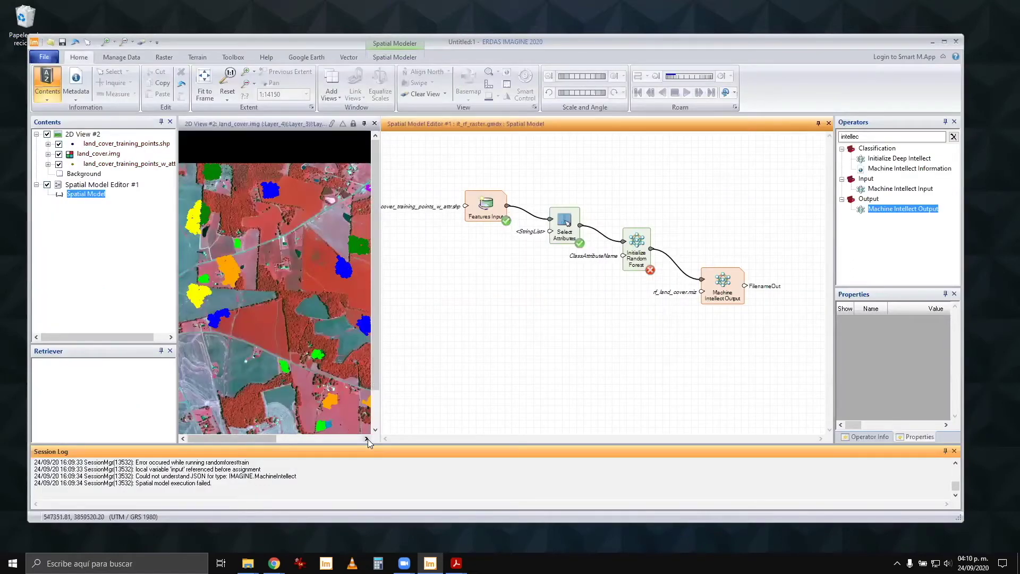
left_click_drag(369, 440, 392, 319)
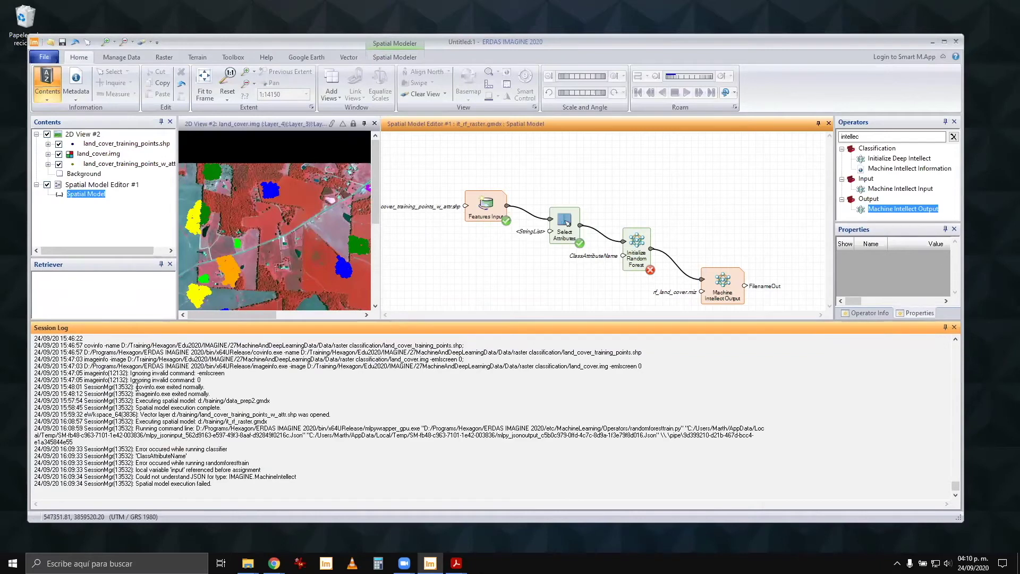
left_click_drag(135, 430, 765, 432)
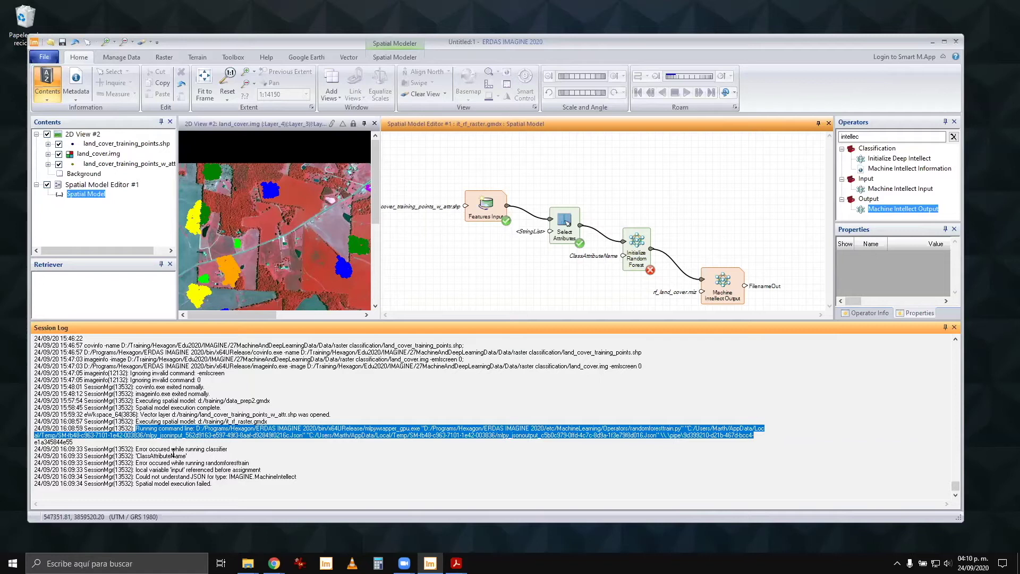
left_click_drag(187, 456, 134, 460)
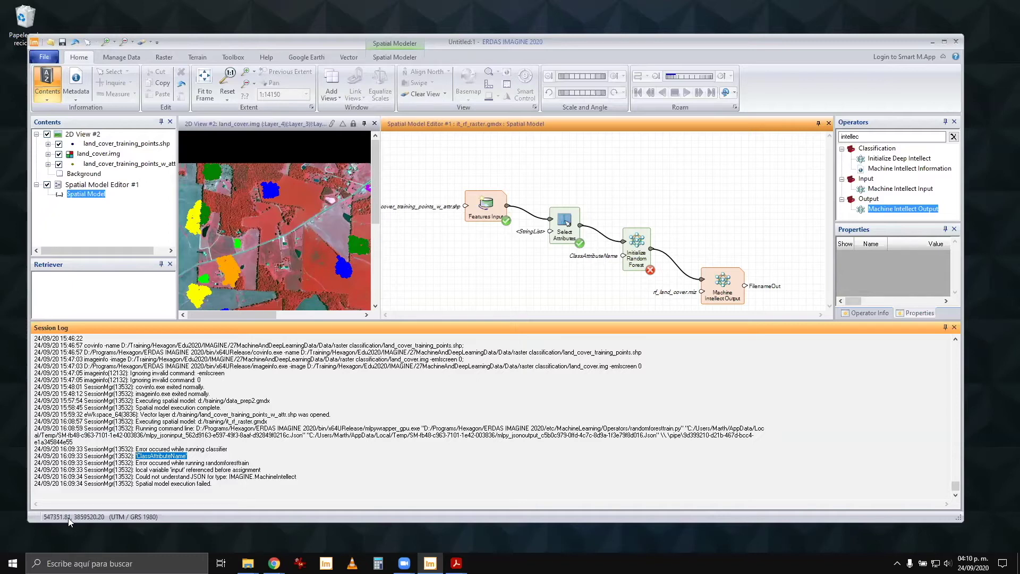
left_click(955, 327)
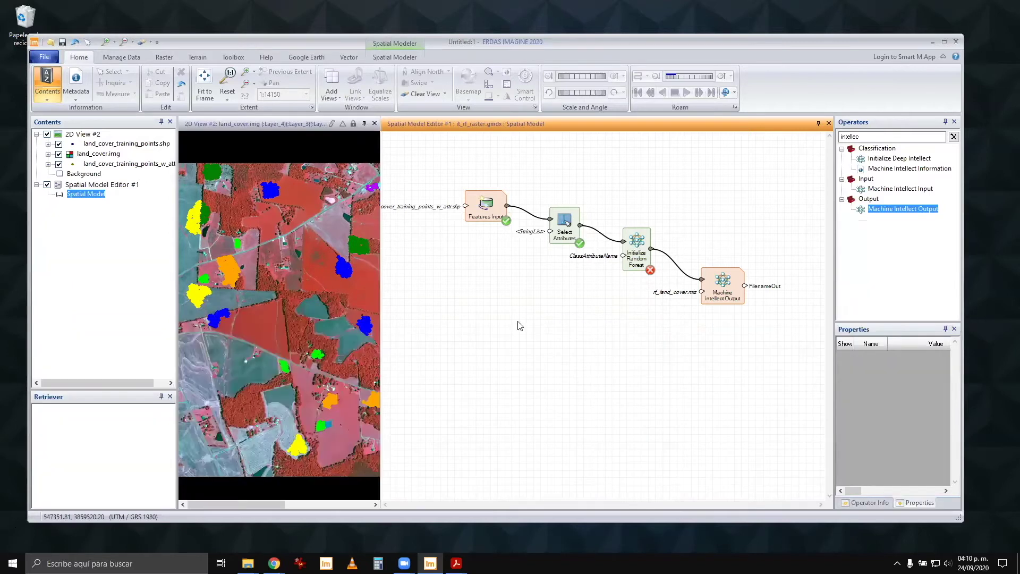
Step: Set the class attribute name of Initialize Random Forest to Name
double_click(623, 259)
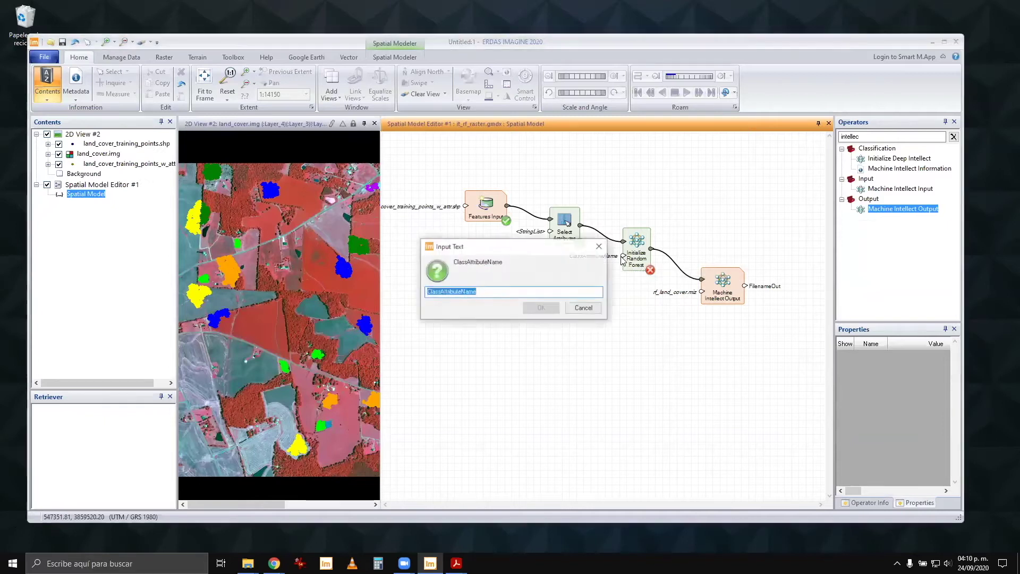
left_click(461, 291)
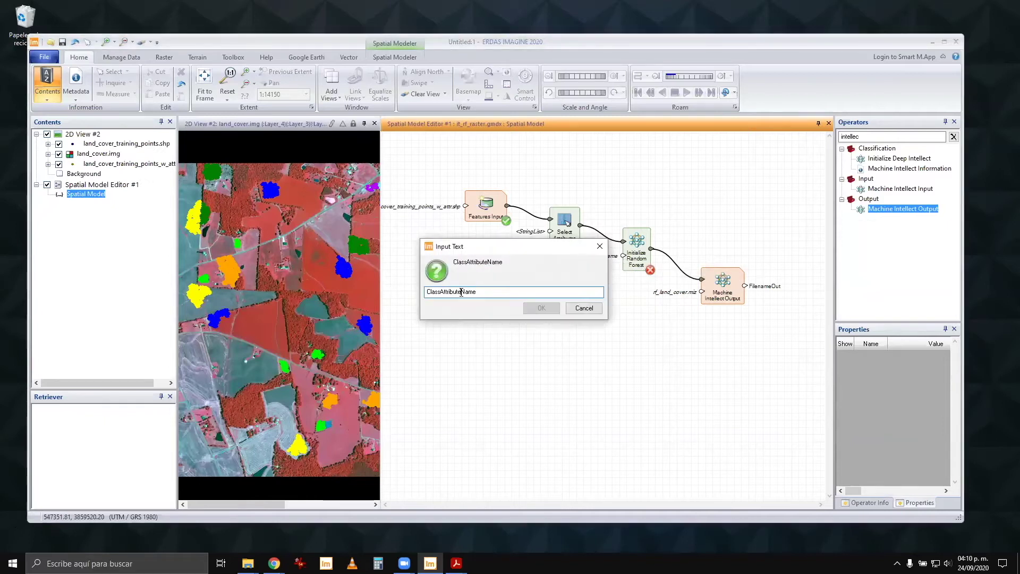
left_click_drag(461, 291, 390, 294)
key("BackSpace")
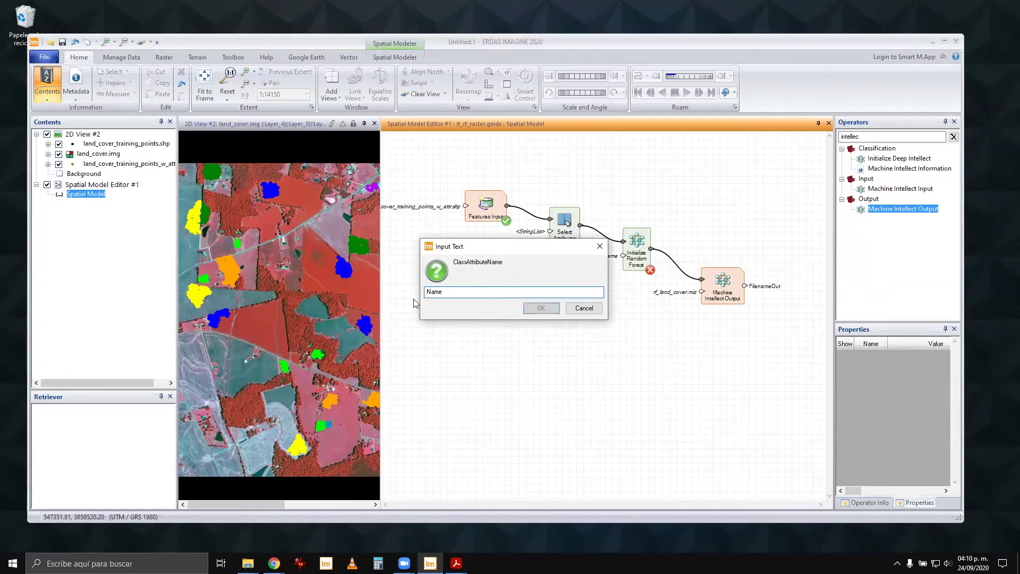
left_click(543, 310)
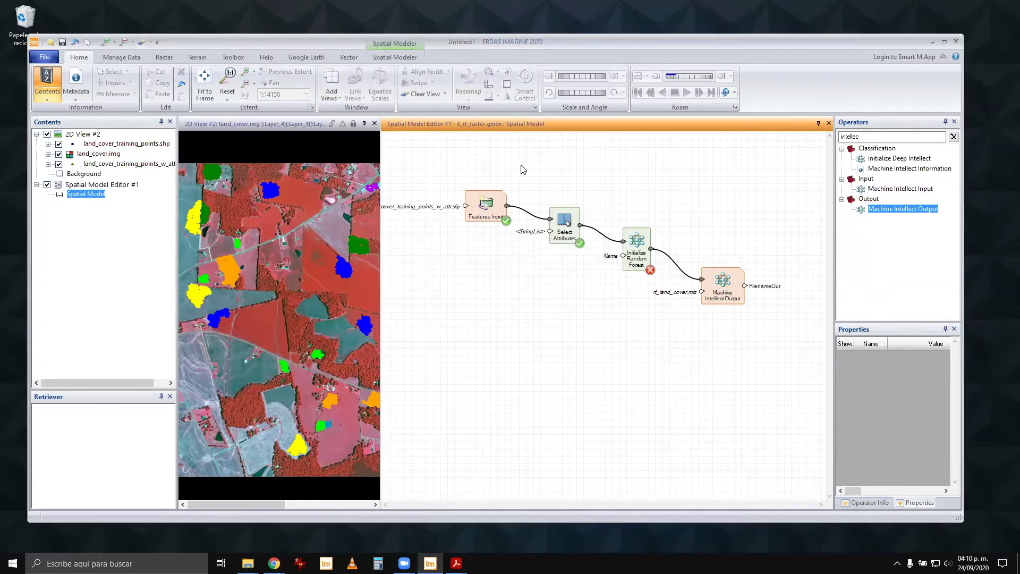
Step: Run the Random Forest training model from Spatial Model Editor #1
left_click(115, 186)
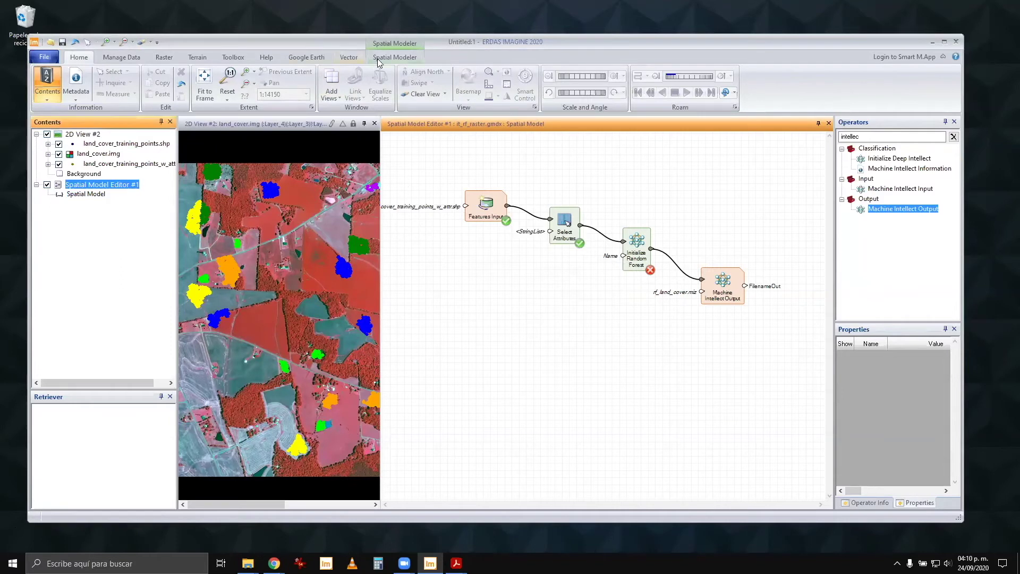
left_click(378, 58)
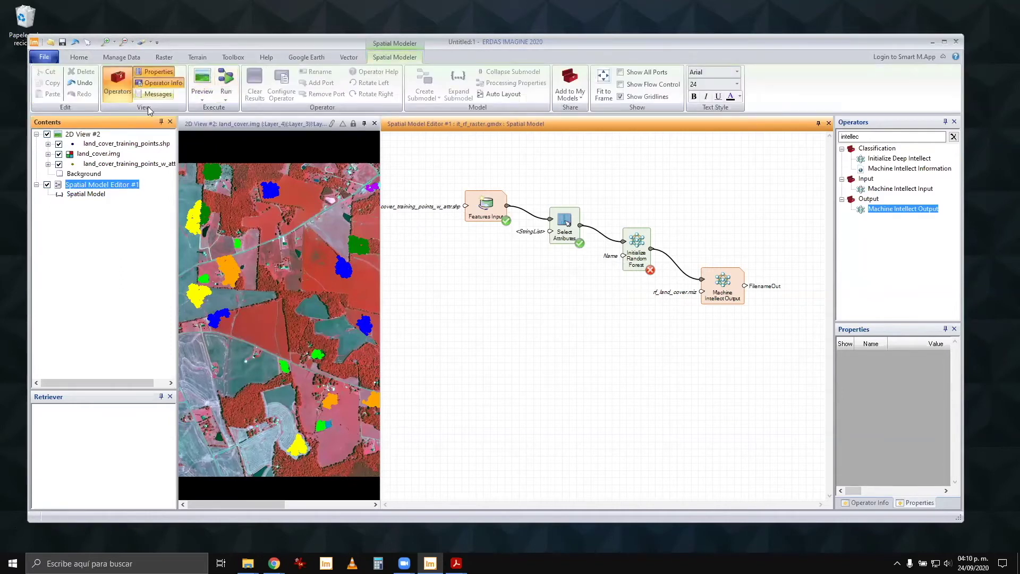
left_click(228, 81)
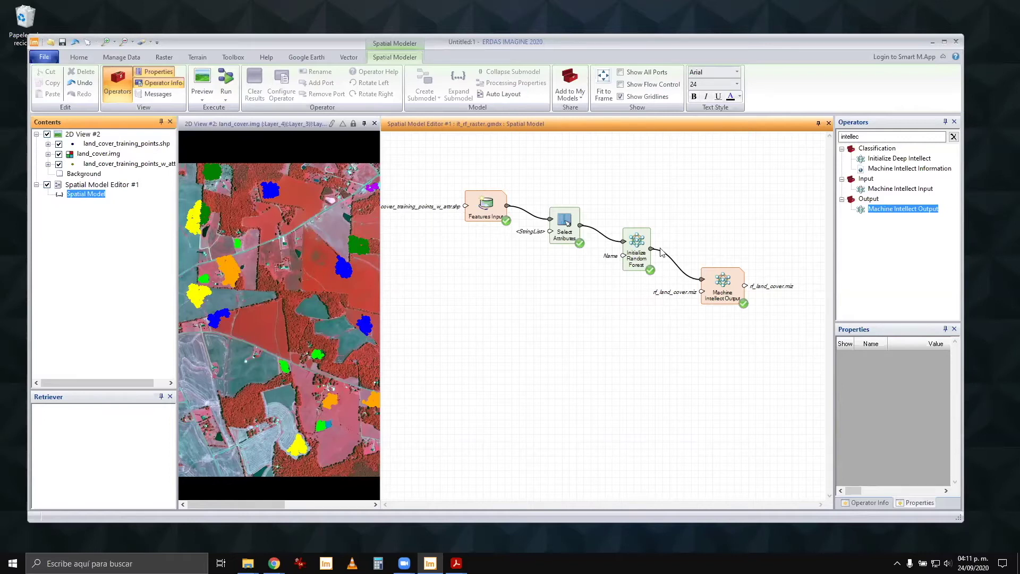
Step: Review the properties of Initialize Random Forest and the attributes chosen in Select Attributes, without changing them
left_click(634, 257)
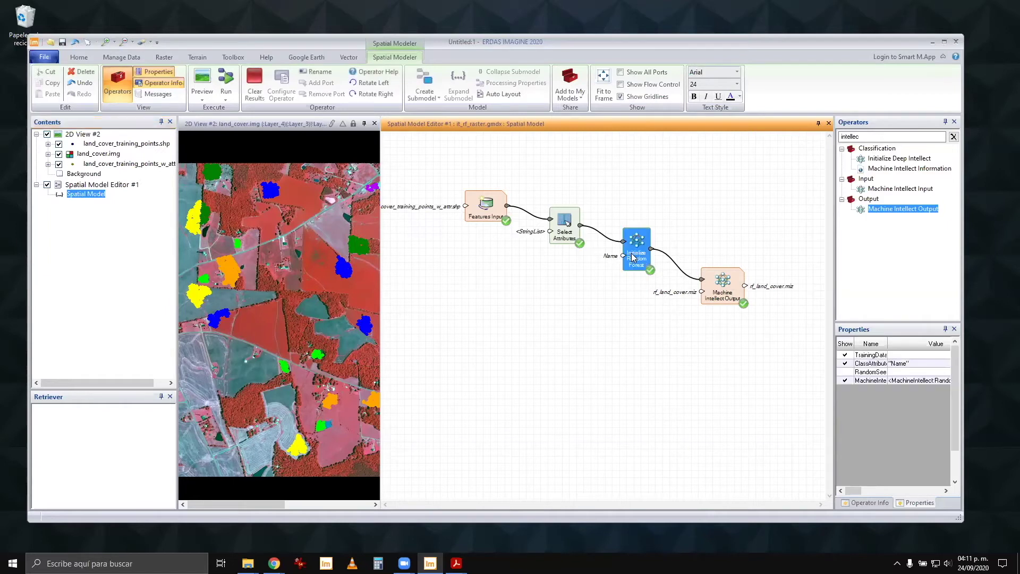
left_click(624, 241)
left_click(633, 245)
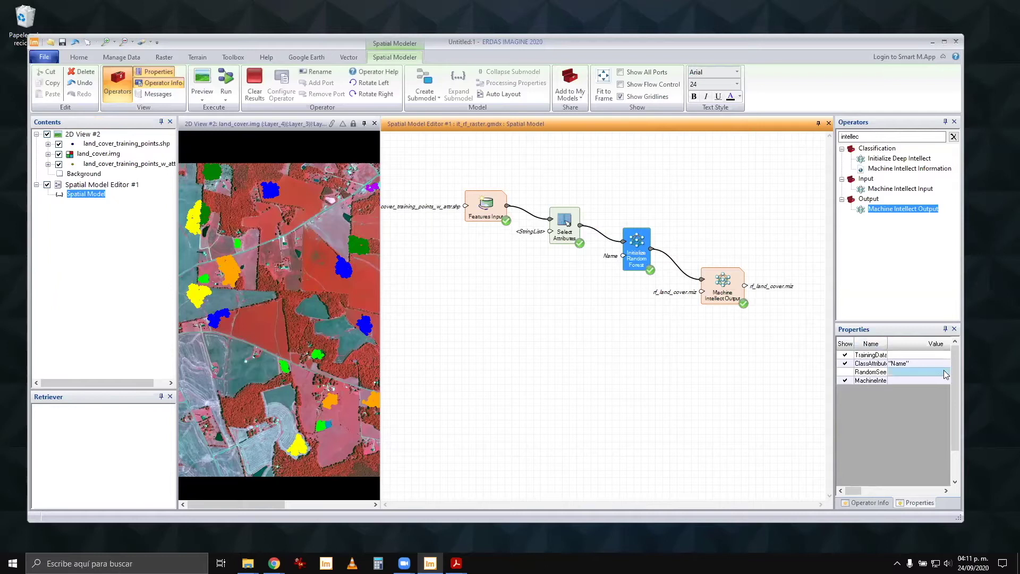
double_click(562, 225)
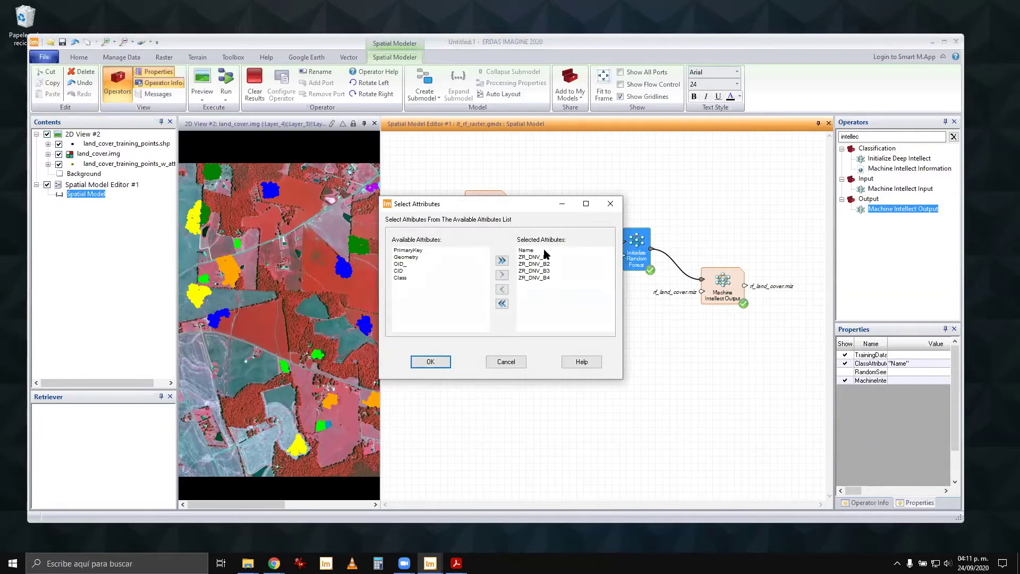
left_click(520, 362)
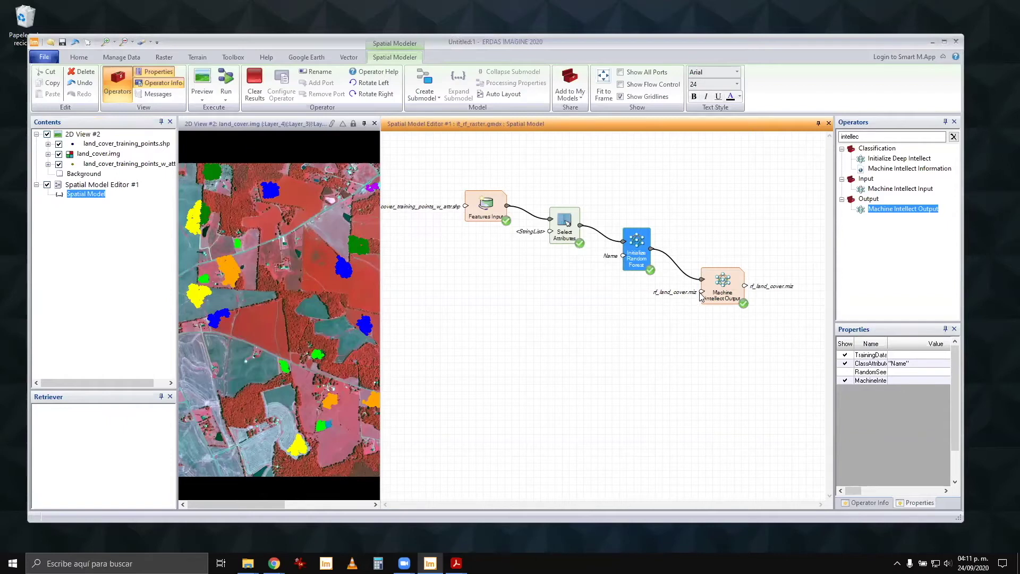
left_click(659, 354)
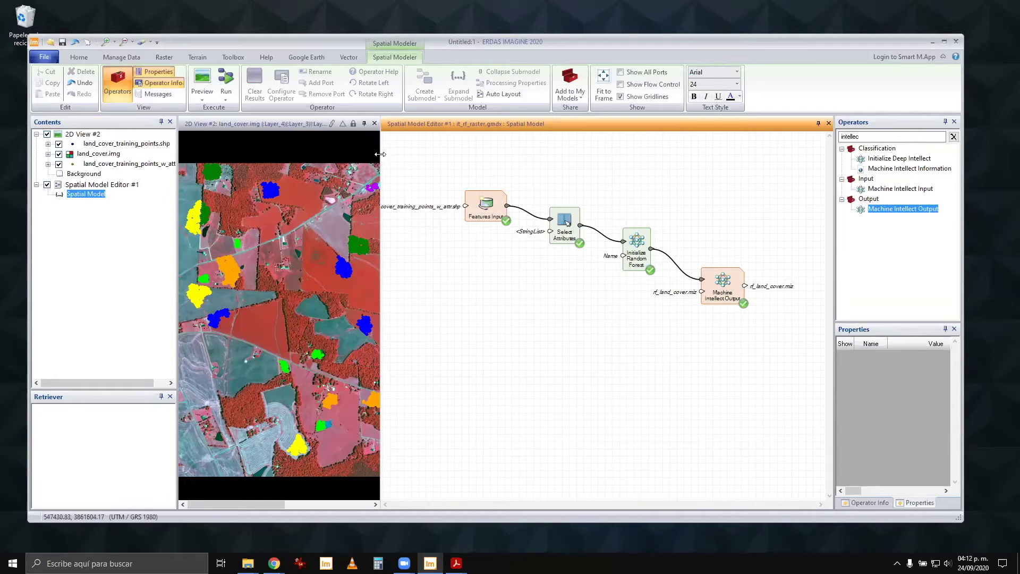
Step: Clear the training model from Spatial Model Editor #1, saving the changes to it_rf_raster.gmdx
left_click_drag(387, 154, 433, 154)
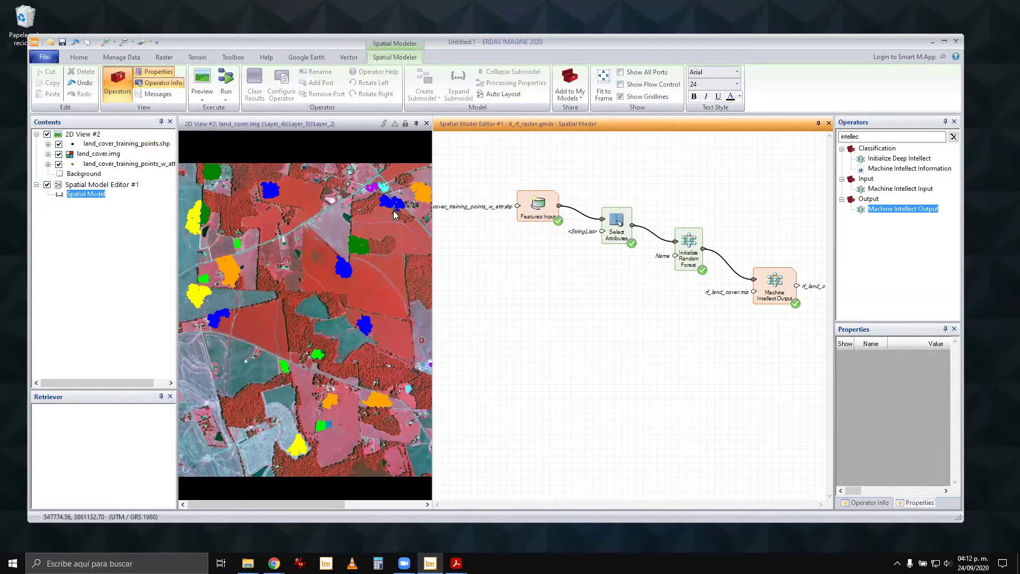
right_click(461, 151)
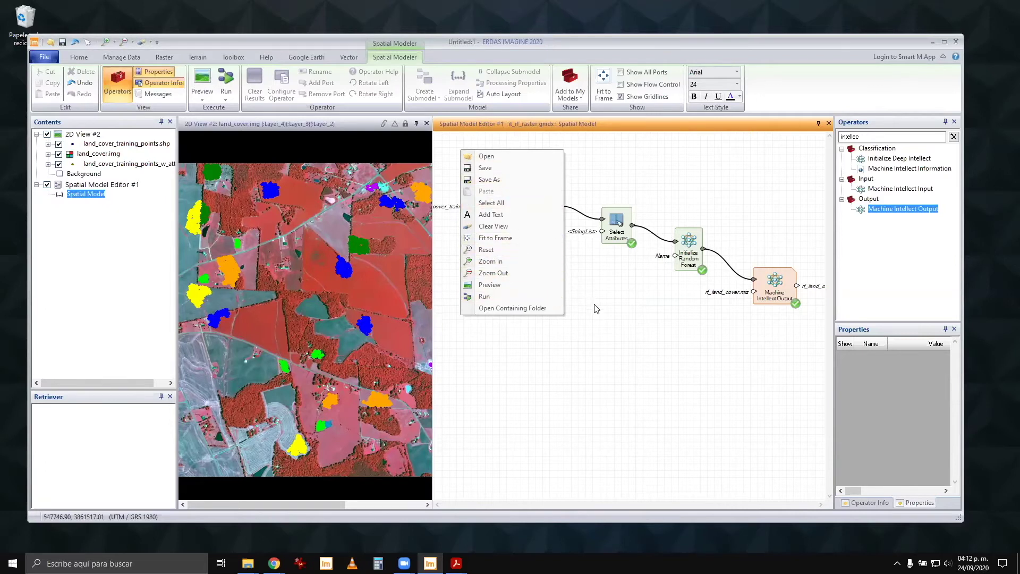
left_click(499, 227)
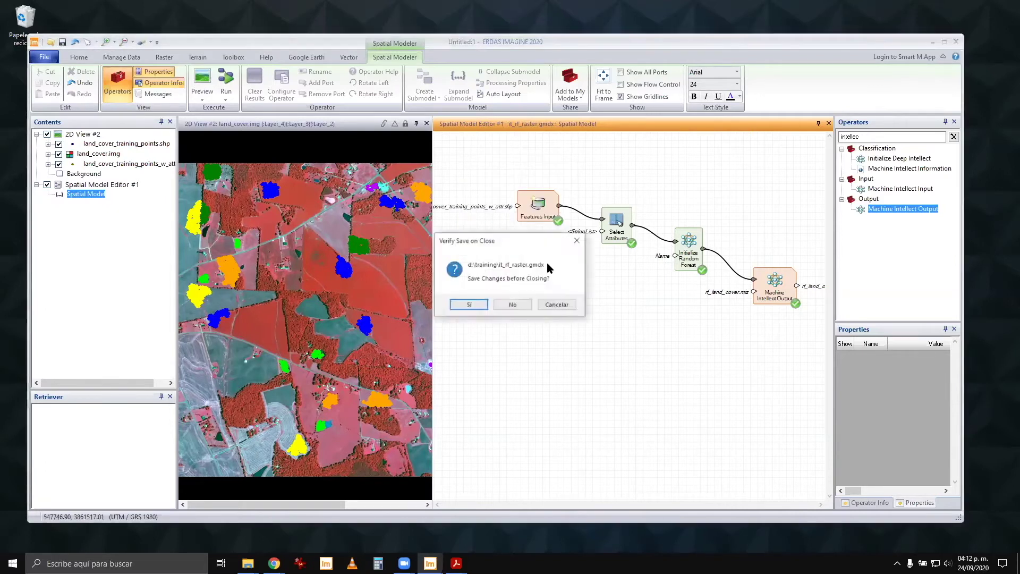
left_click(469, 306)
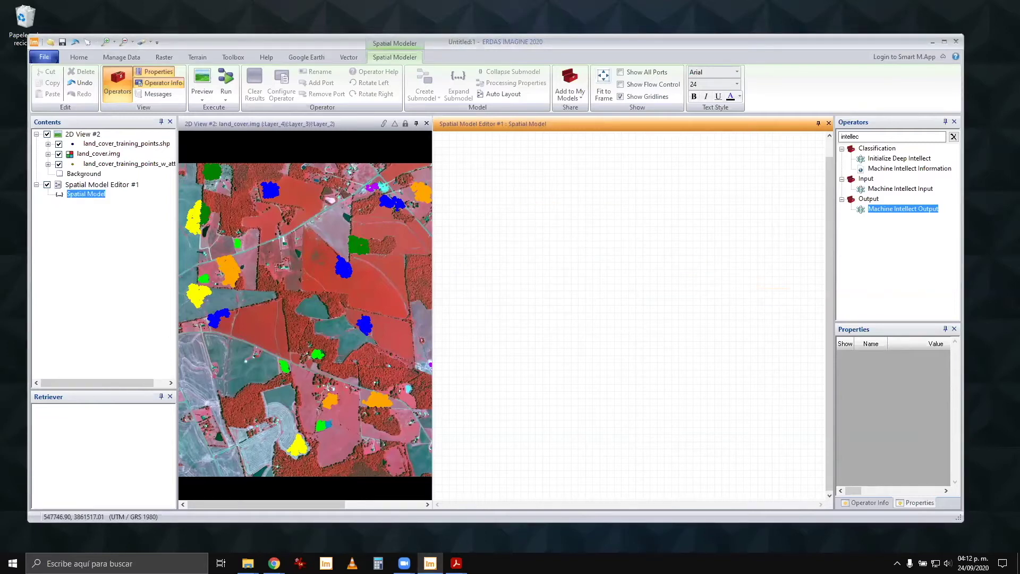
Step: Narrow the Contents list, hide the land_cover_training_points.shp layer in 2D View #2, and return to the empty spatial model
key("alt+Tab")
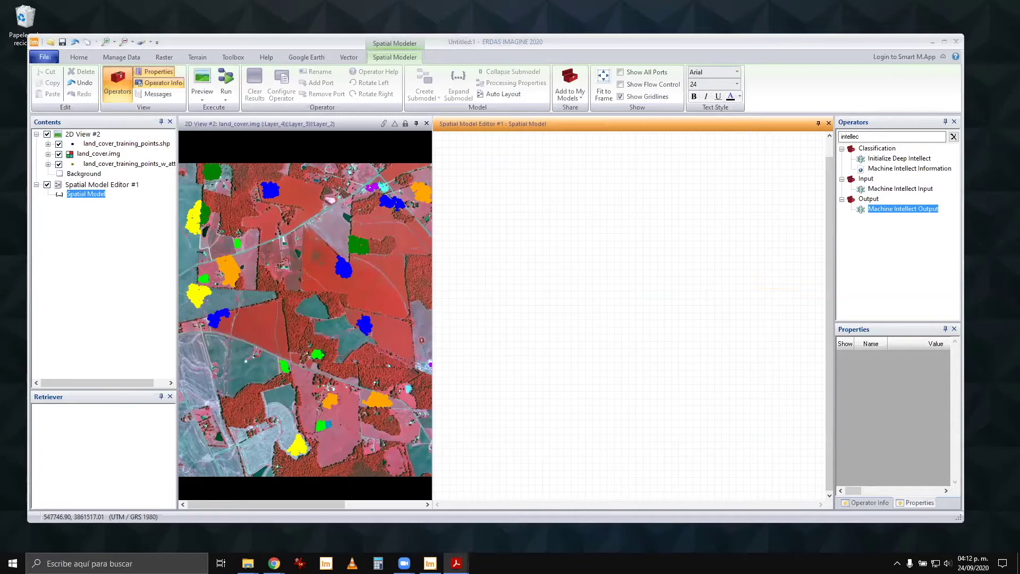
left_click(664, 296)
left_click_drag(178, 281, 139, 282)
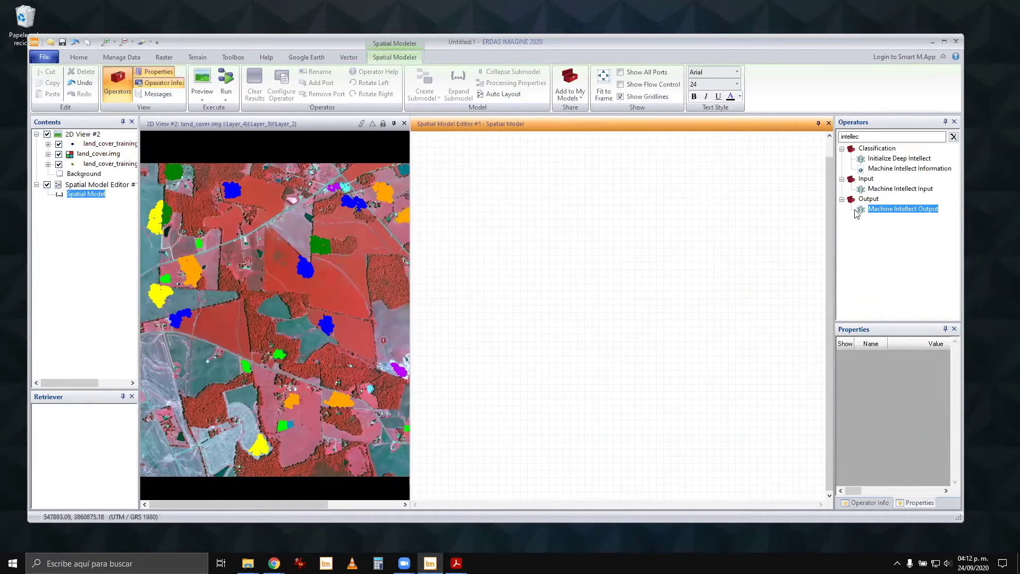
left_click(59, 144)
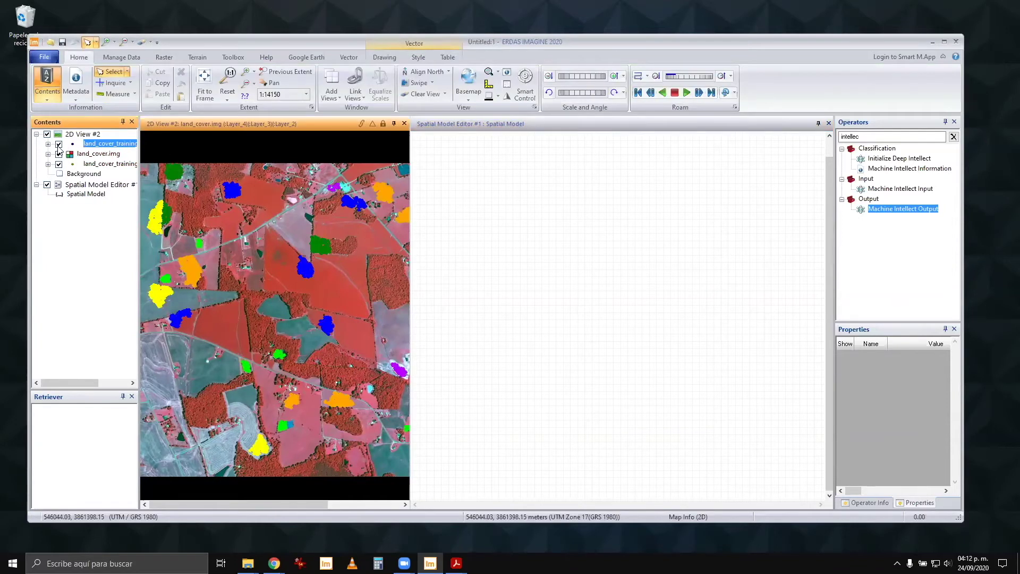
left_click(59, 146)
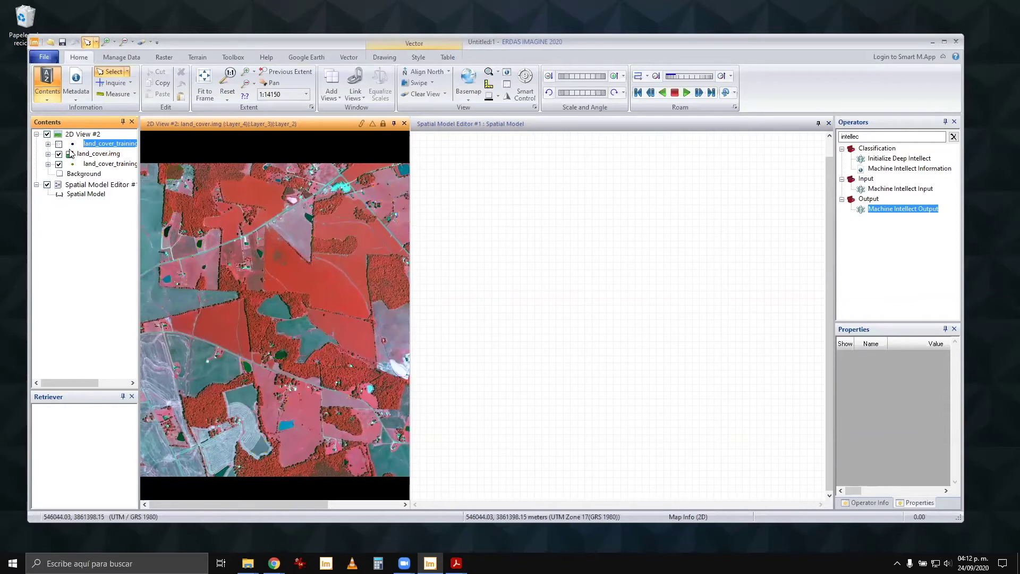
left_click(542, 277)
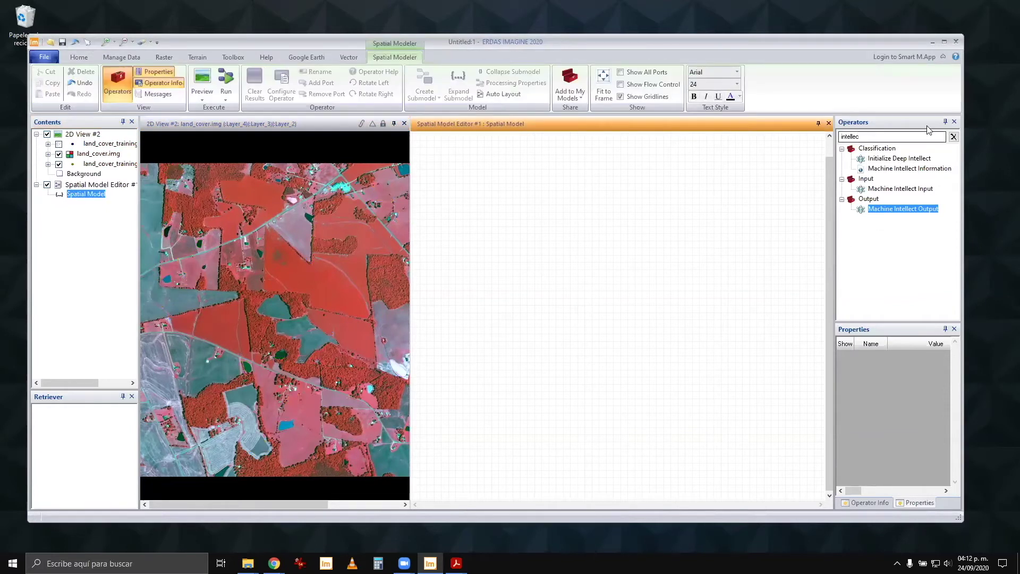
Step: Clear the operator search and add a Raster Input operator to the empty spatial model
left_click(953, 138)
left_click(953, 138)
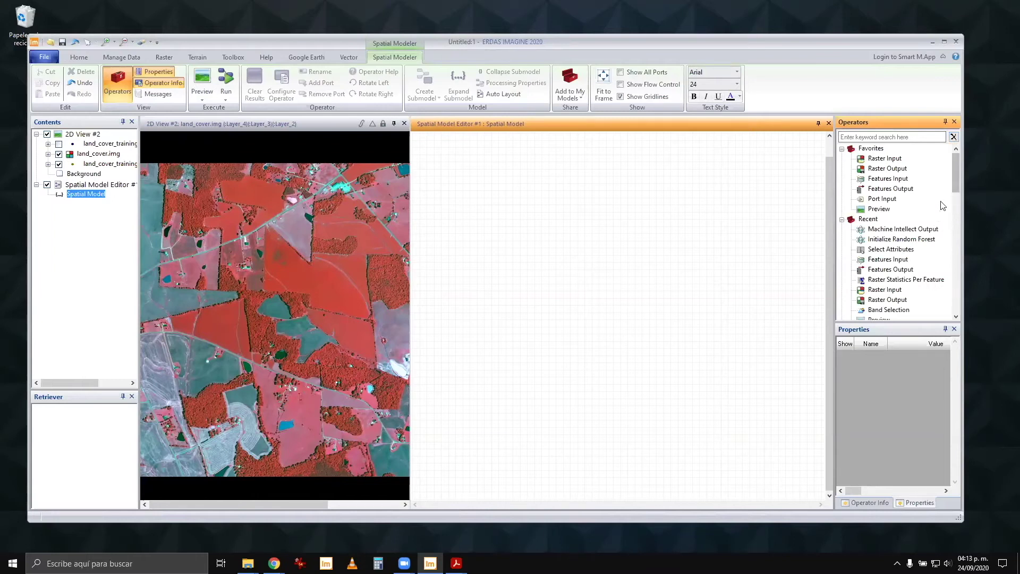
left_click_drag(886, 159, 499, 210)
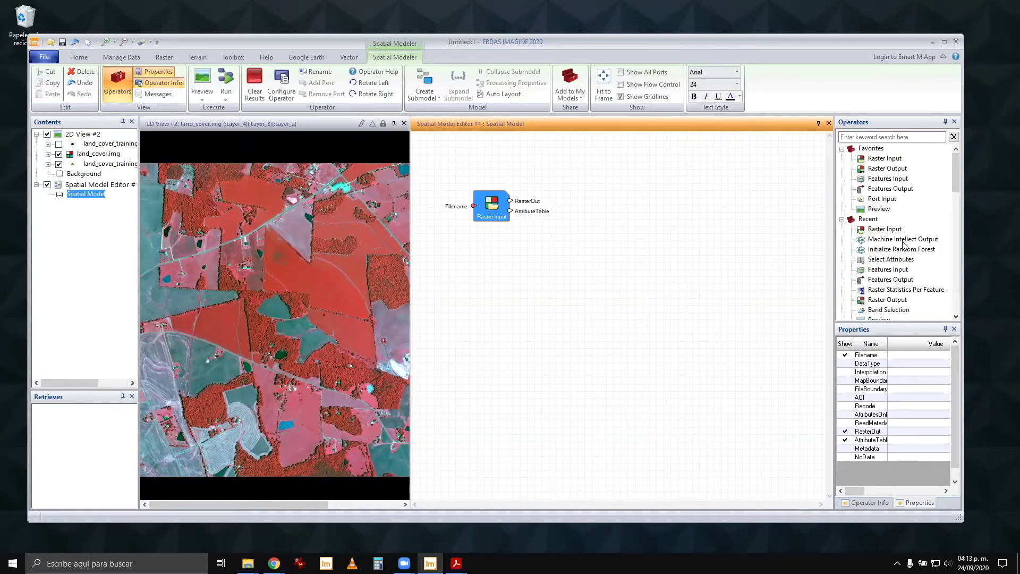
Step: Find the Machine Intellect Input operator and place it below Raster Input in the model
left_click(907, 134)
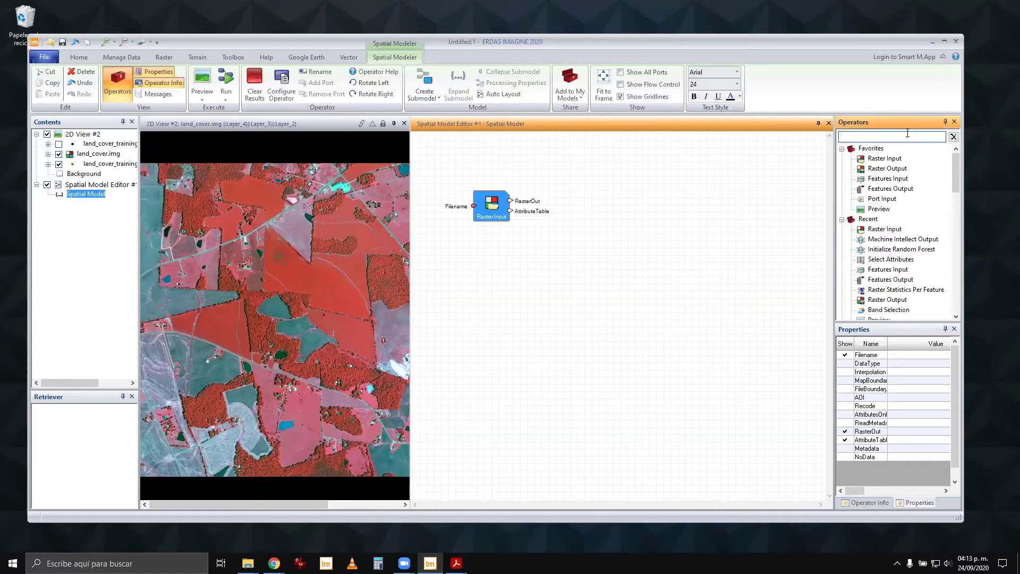
type("intel")
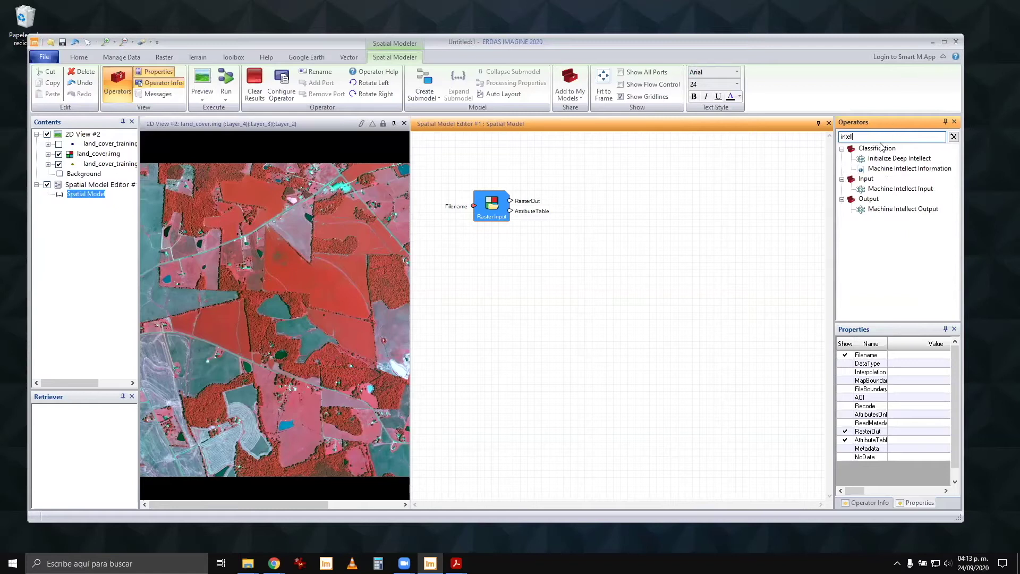
left_click(888, 192)
left_click_drag(888, 191, 493, 278)
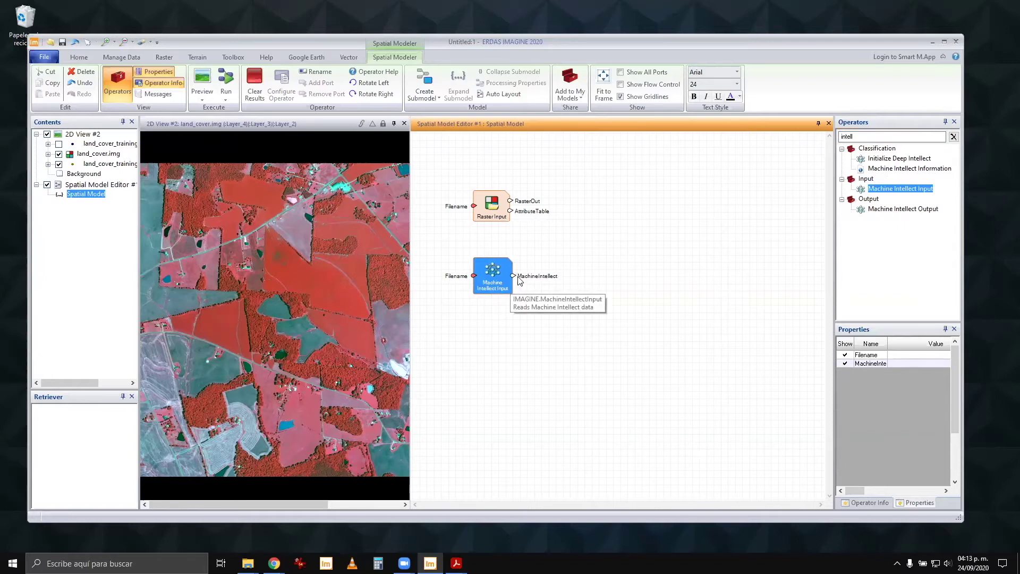
Step: Search the operator list for machine learning and clear the search
left_click(911, 210)
left_click(910, 190)
left_click(911, 212)
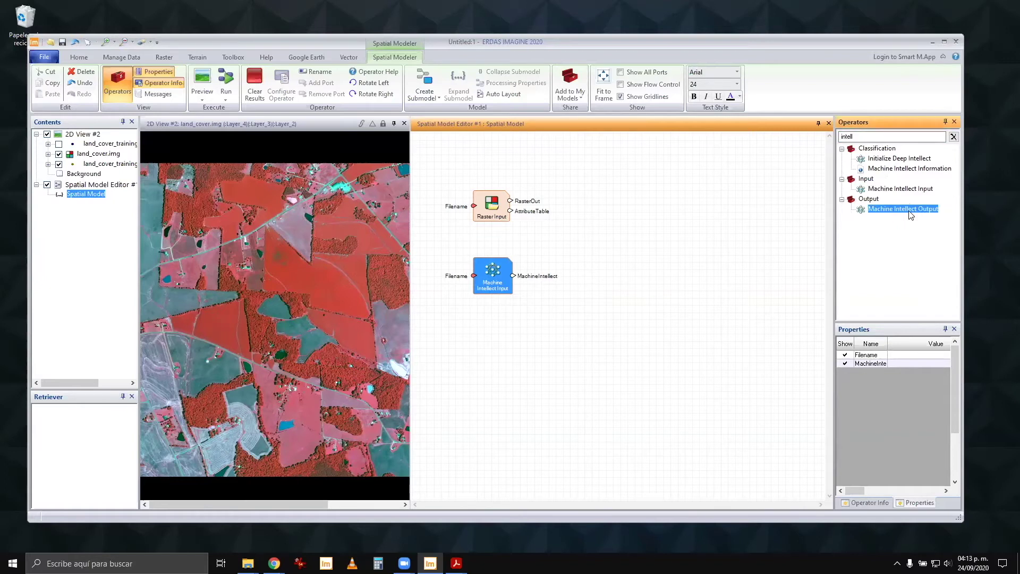
left_click(953, 137)
left_click(922, 135)
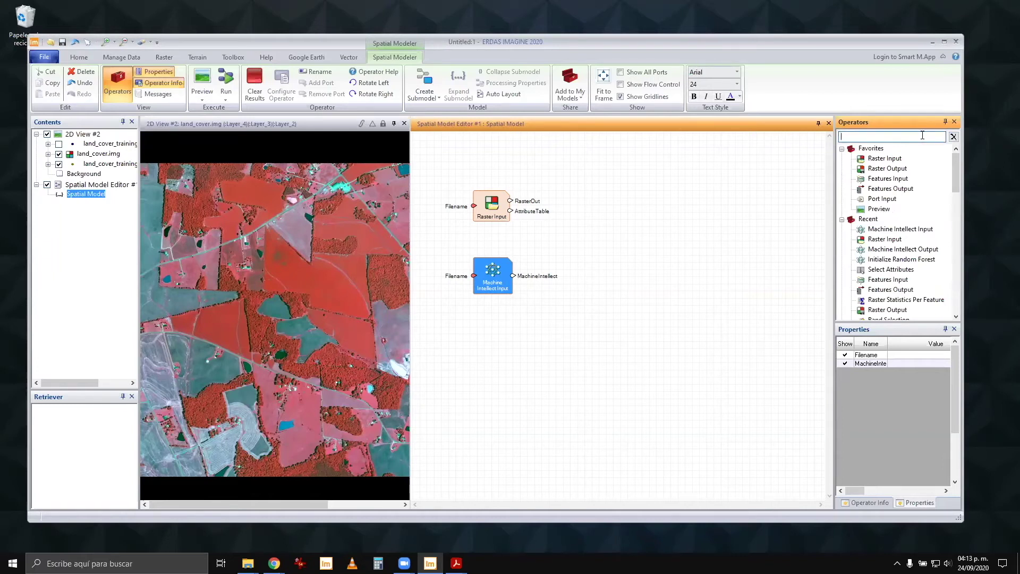
type("machine lear")
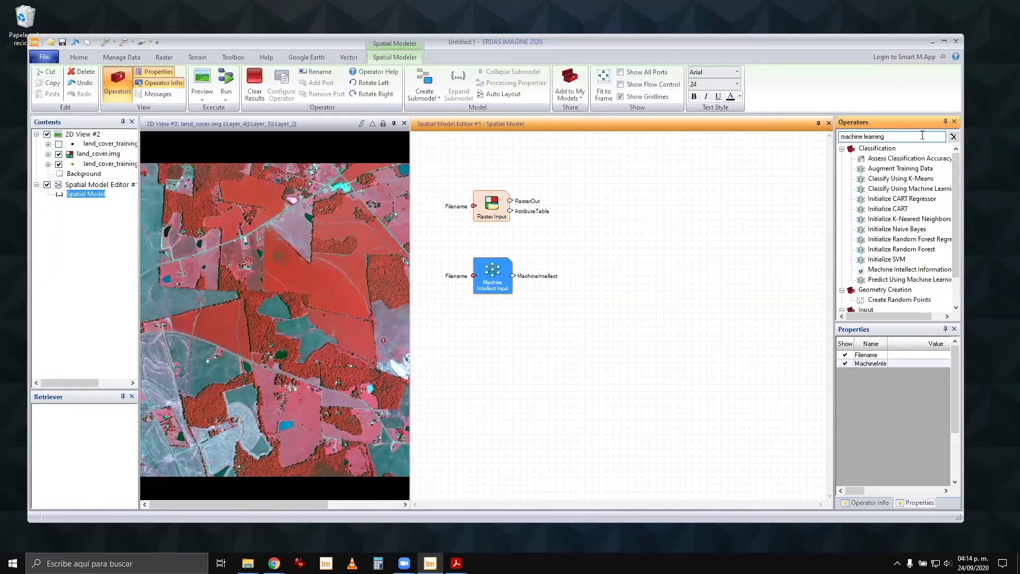
key("ctrl+a")
key("BackSpace")
Step: Find the Classify Using Machine Learning operator and place it to the right of the two input operators
type("cla")
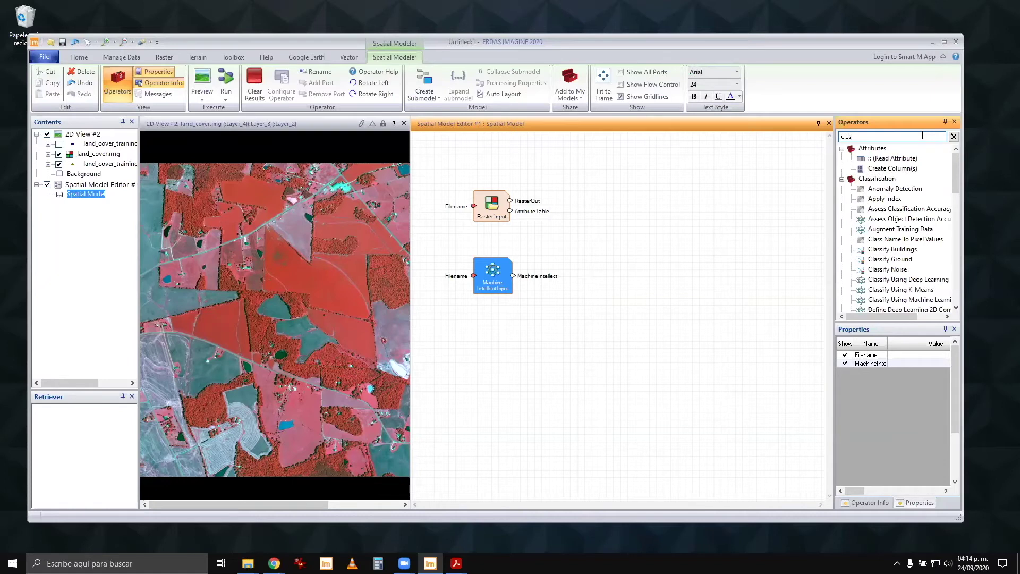
type("ssi")
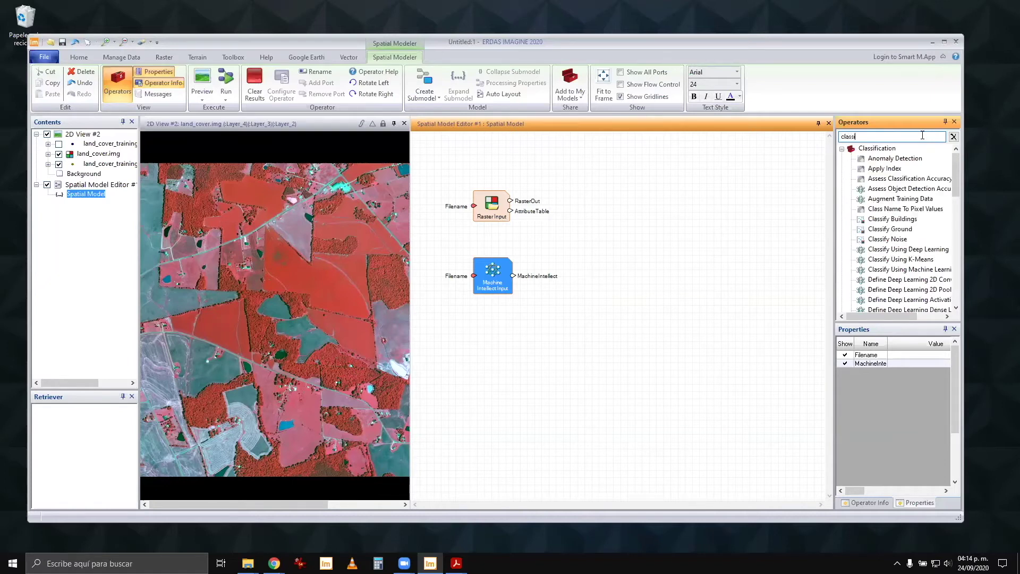
type("fy ")
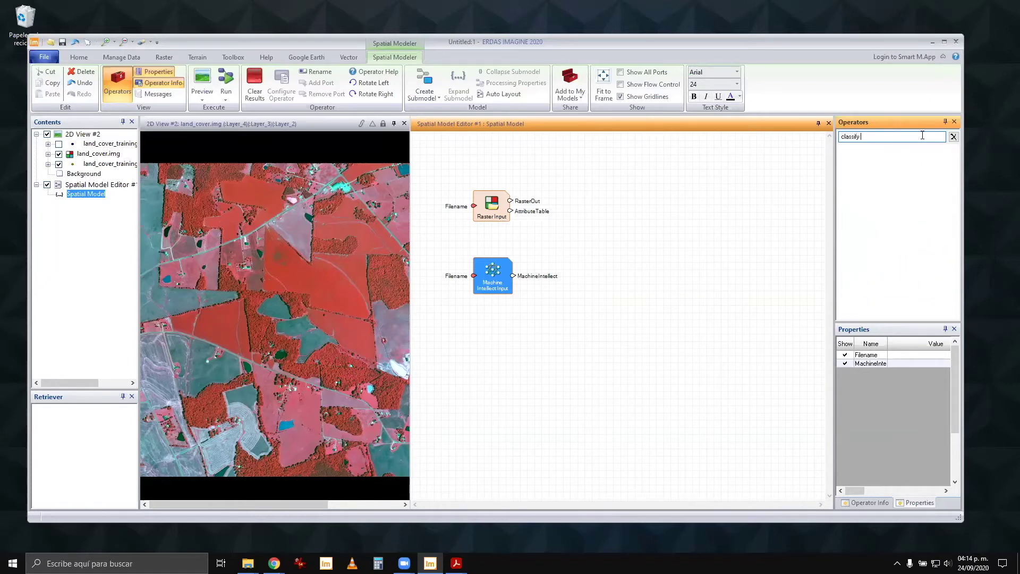
type("usin")
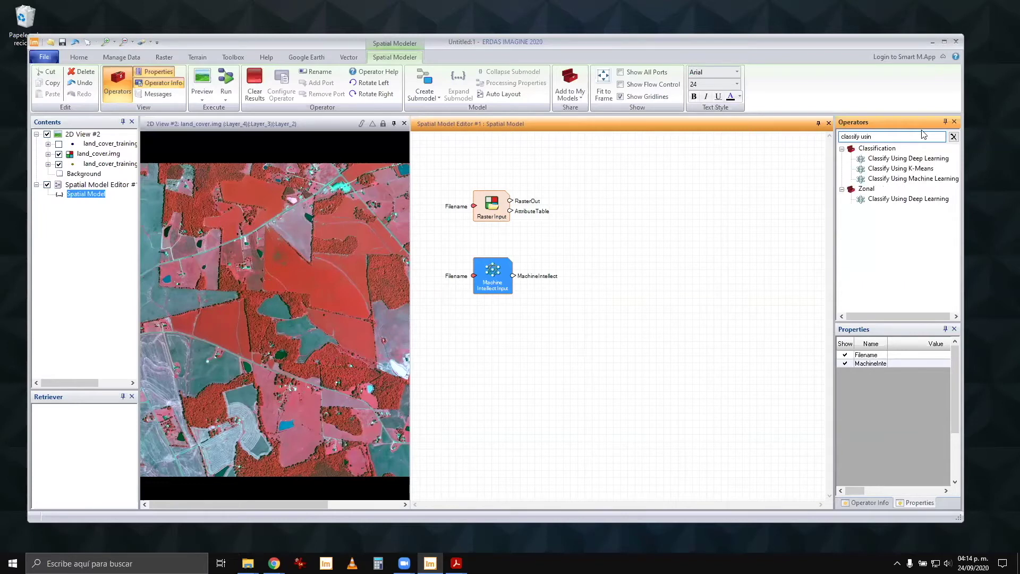
left_click(898, 181)
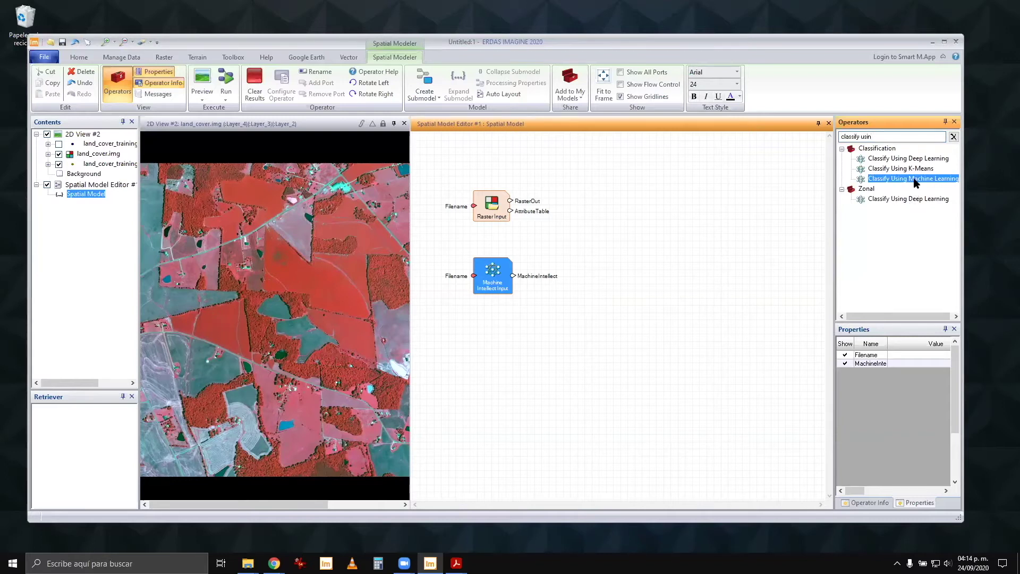
left_click_drag(915, 183, 596, 249)
left_click(604, 245)
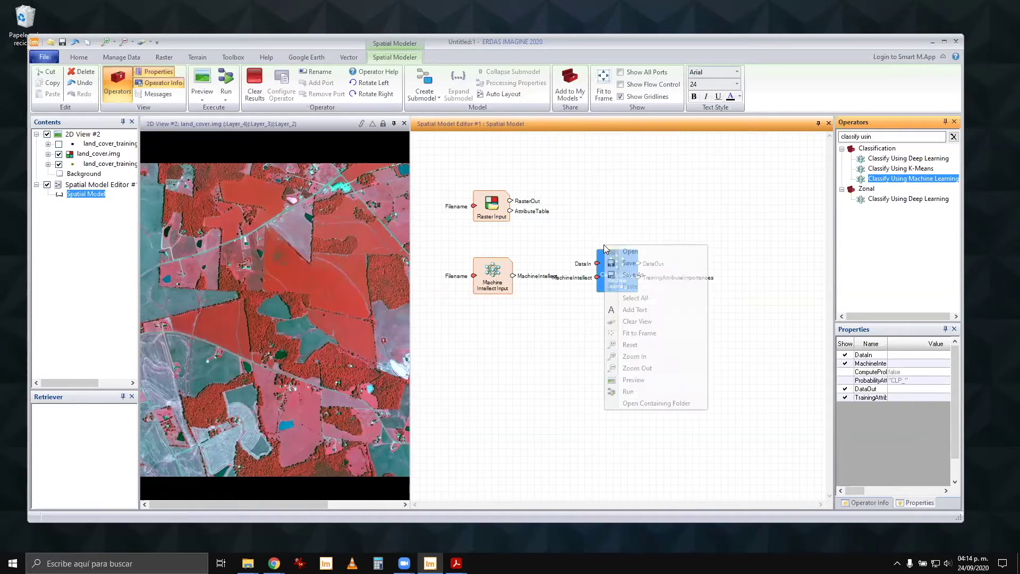
Step: Move Classify Using Machine Learning between the two inputs and connect MachineIntellect to its MachineIntellect port and RasterOut to DataIn
left_click(611, 346)
left_click_drag(616, 274, 618, 244)
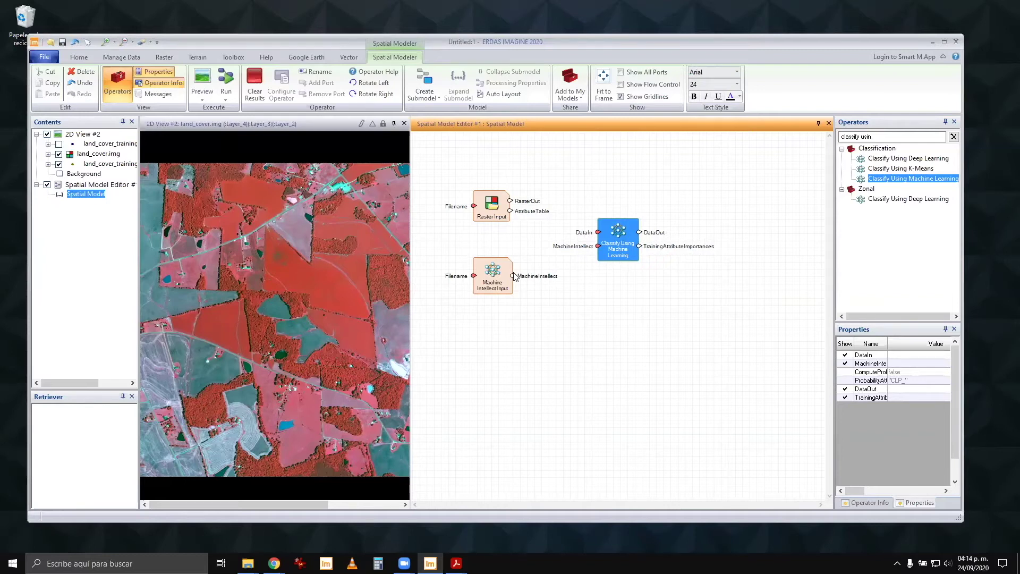
left_click_drag(513, 276, 599, 246)
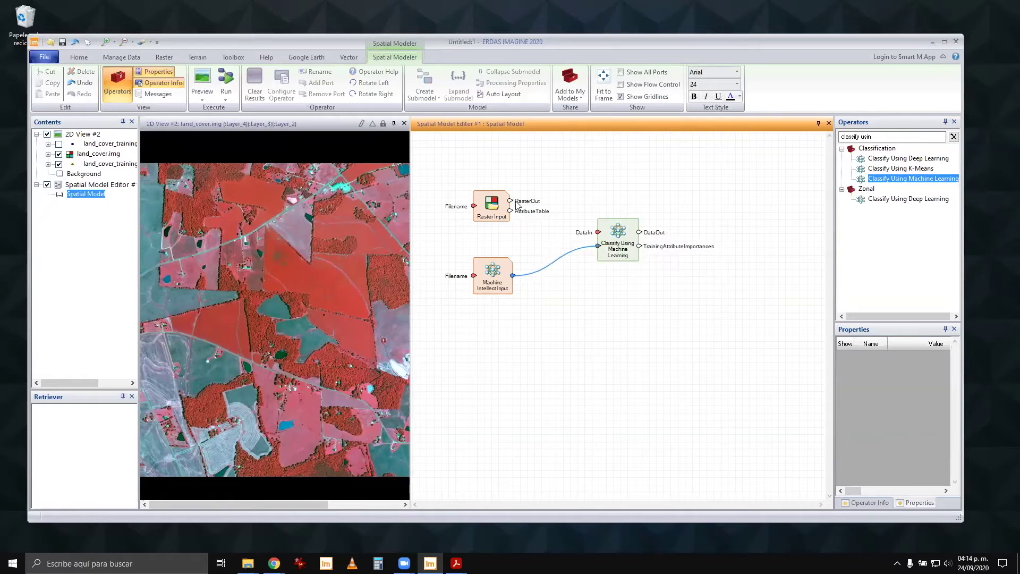
left_click_drag(511, 200, 598, 233)
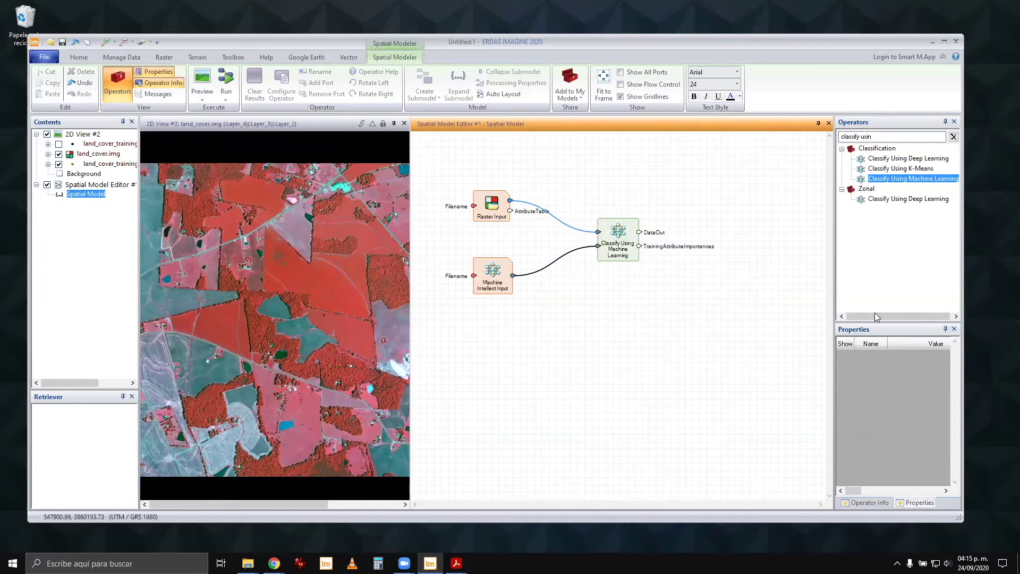
Step: Clear the operator search, add a Raster Output operator beside the classifier, and connect the classifier's DataOut to its raster input
left_click(953, 137)
left_click_drag(890, 172, 765, 219)
left_click_drag(640, 233, 742, 210)
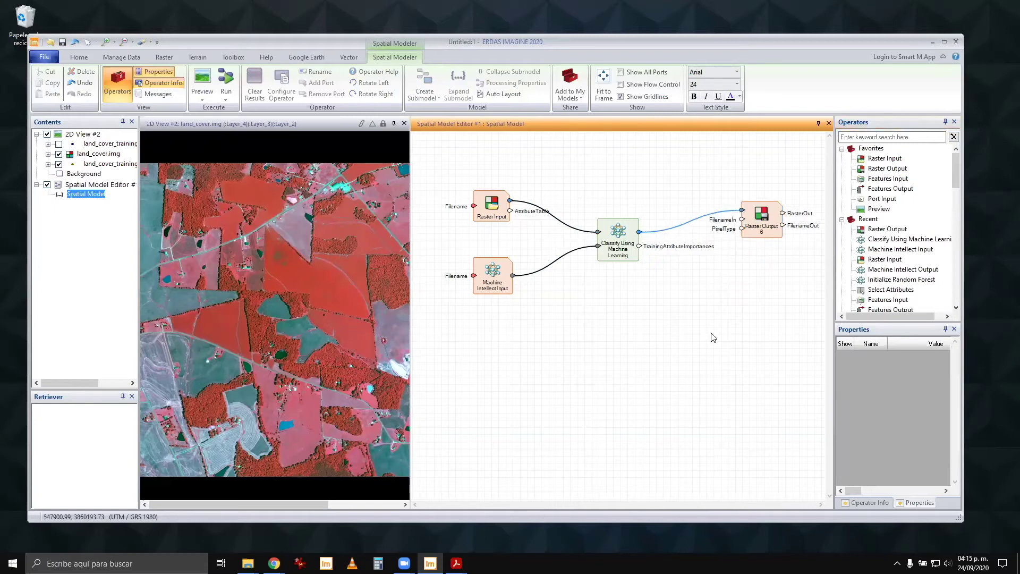
left_click(697, 355)
Step: Set the Raster Input filename to the recently used land_cover.img from the feature classification folder
double_click(476, 211)
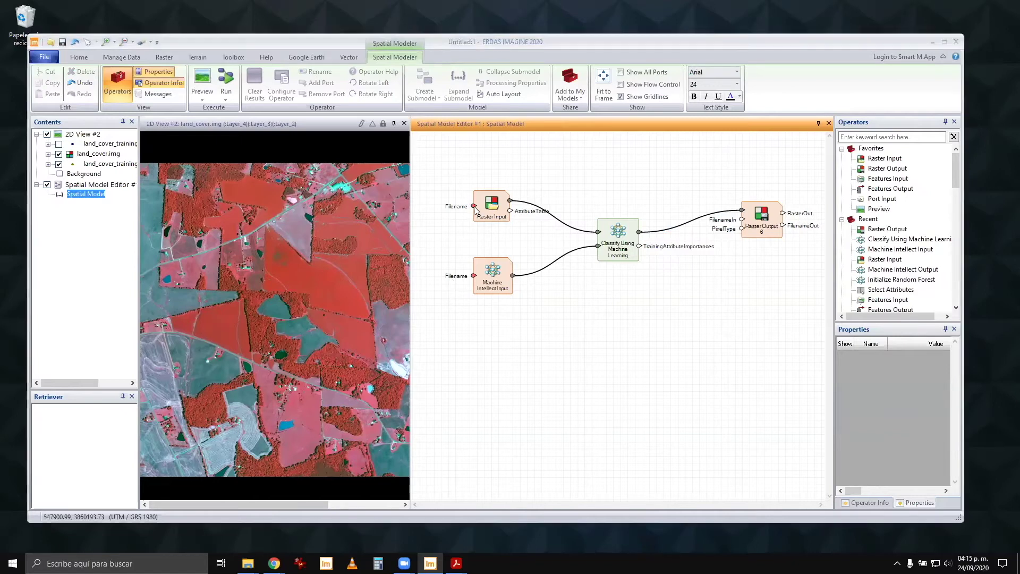
left_click(602, 286)
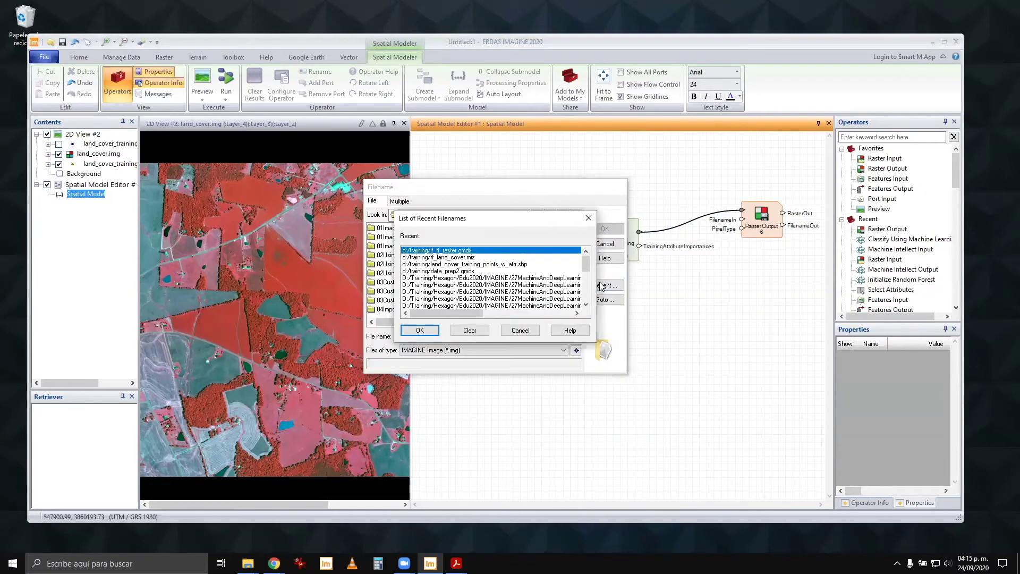
left_click_drag(474, 318, 560, 315)
left_click(478, 279)
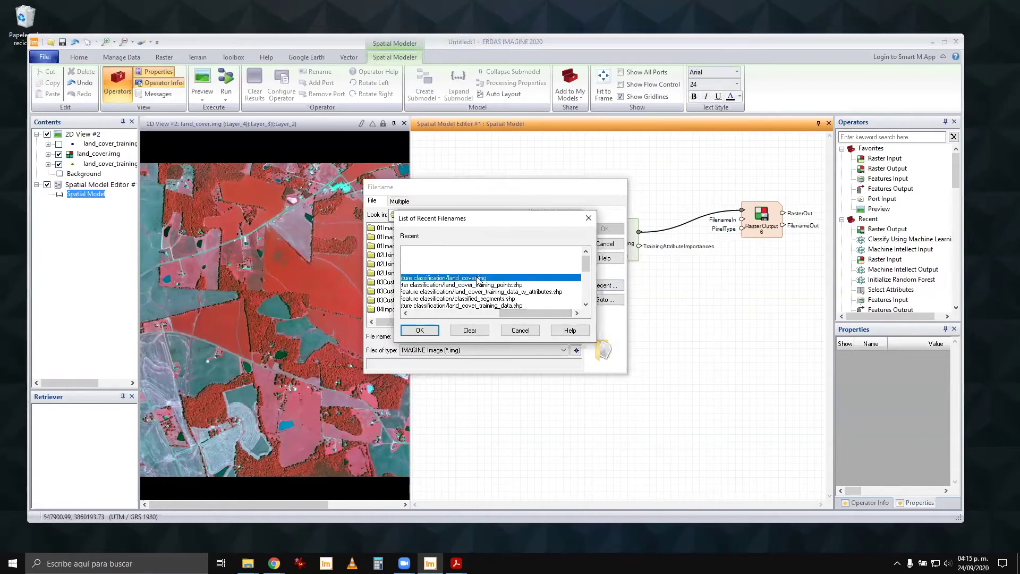
left_click(419, 330)
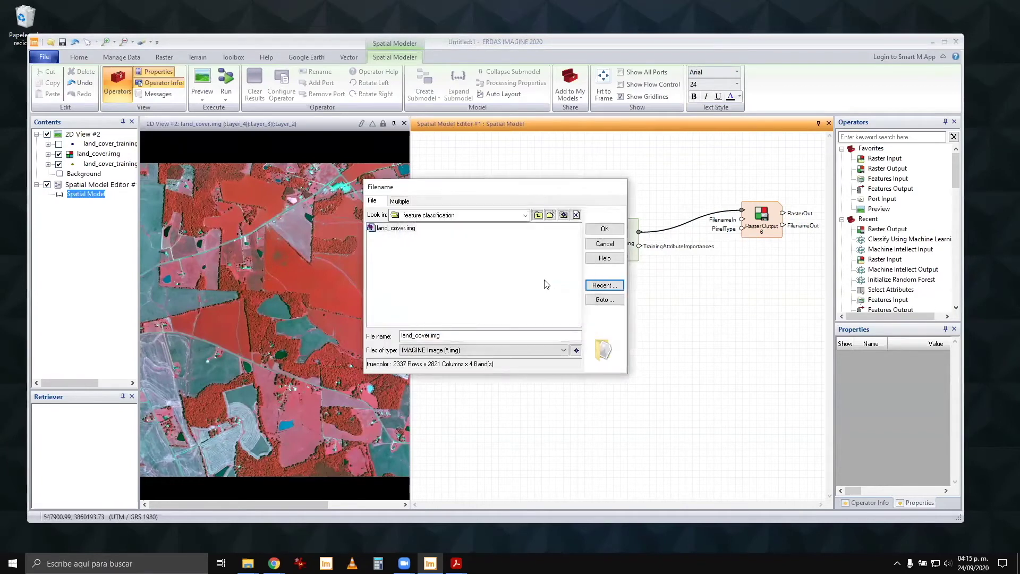
left_click(605, 228)
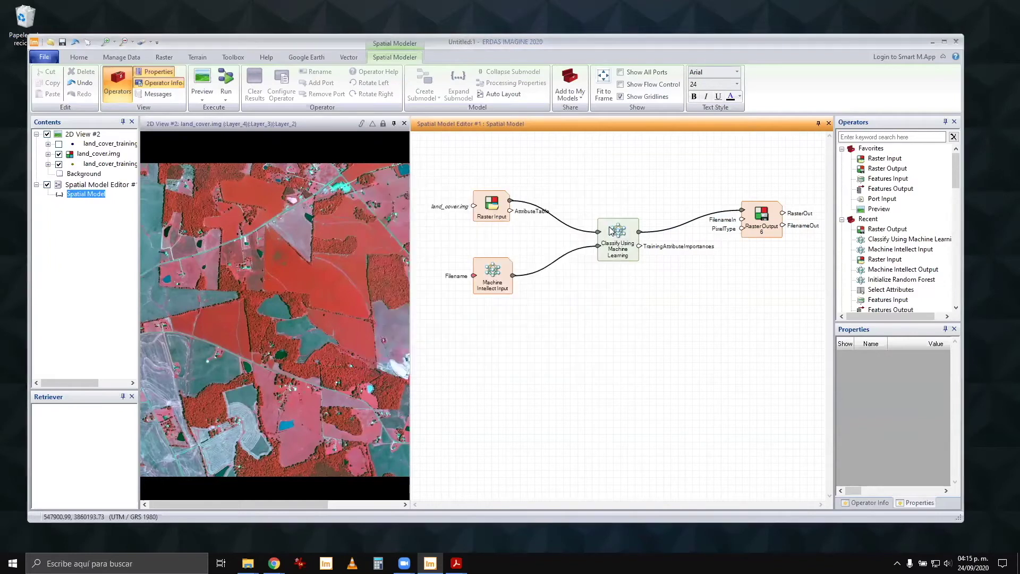
Step: Set the Machine Intellect Input filename to the recently used rf_land_cover.miz from the training folder
double_click(475, 277)
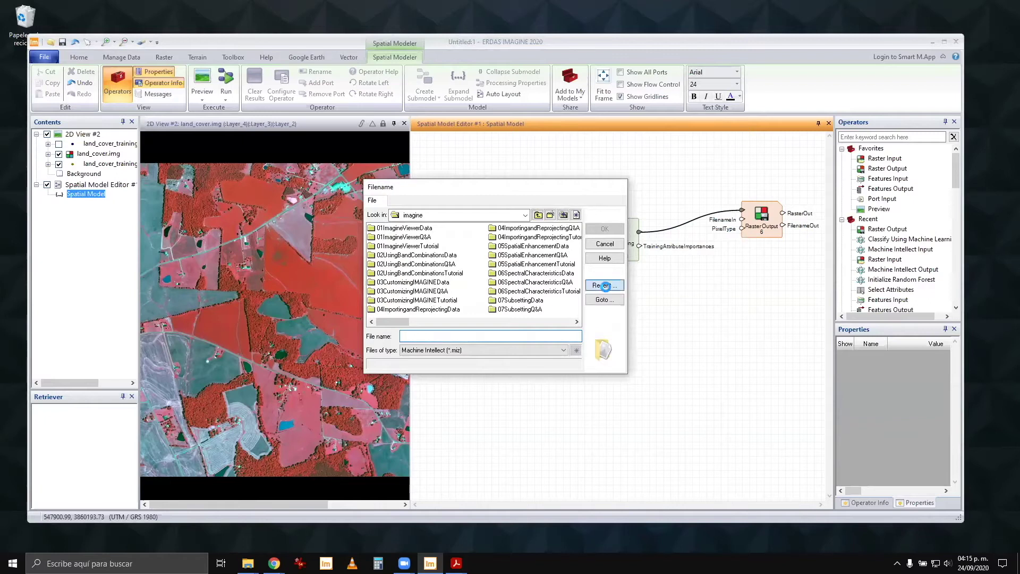
left_click(606, 286)
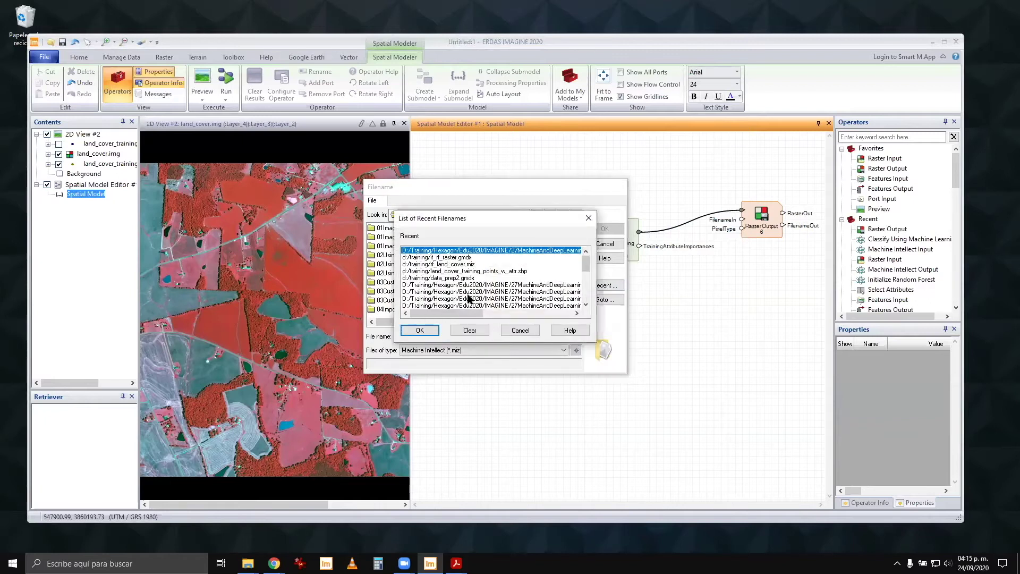
left_click(464, 265)
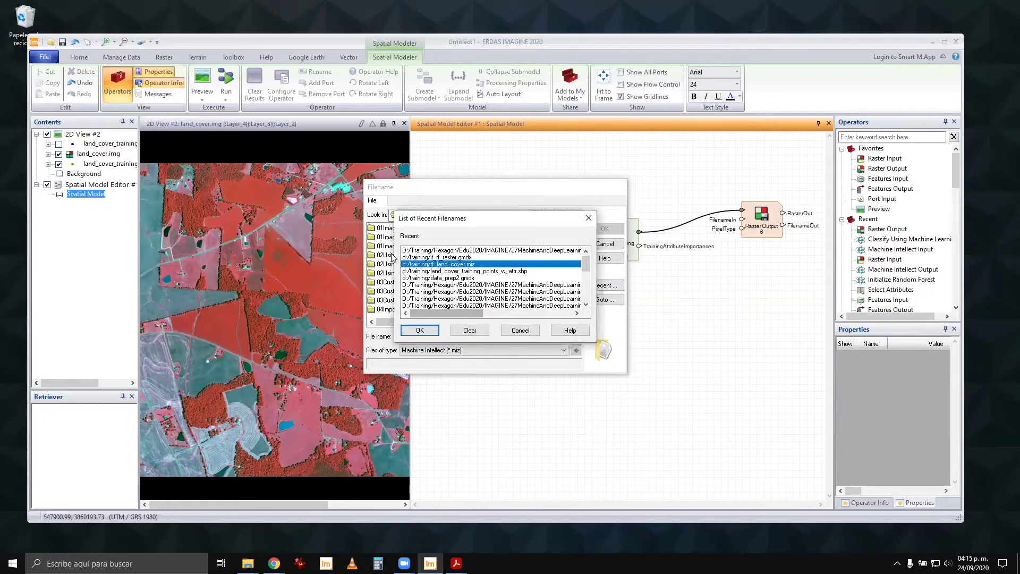
left_click(420, 331)
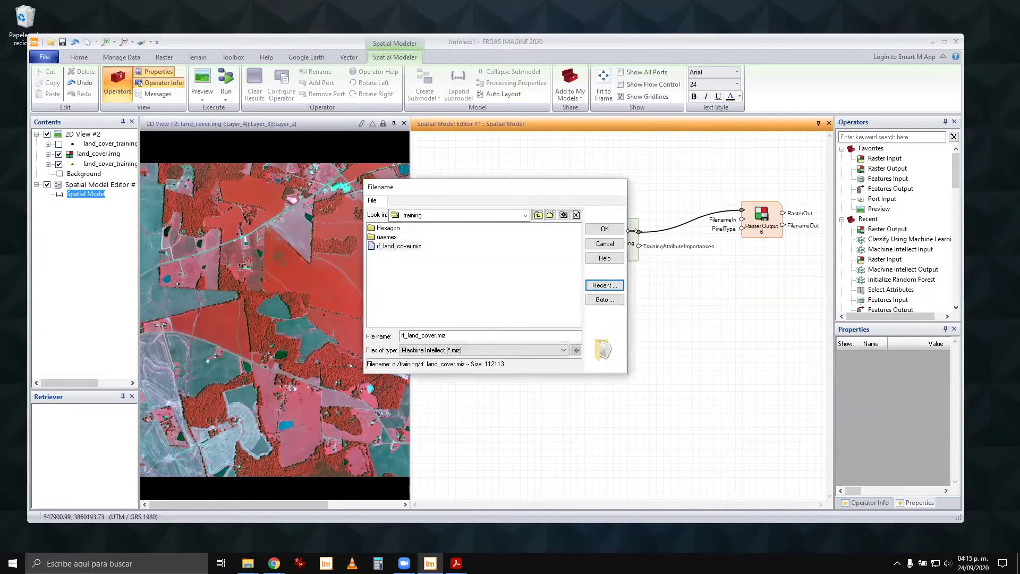
left_click(604, 229)
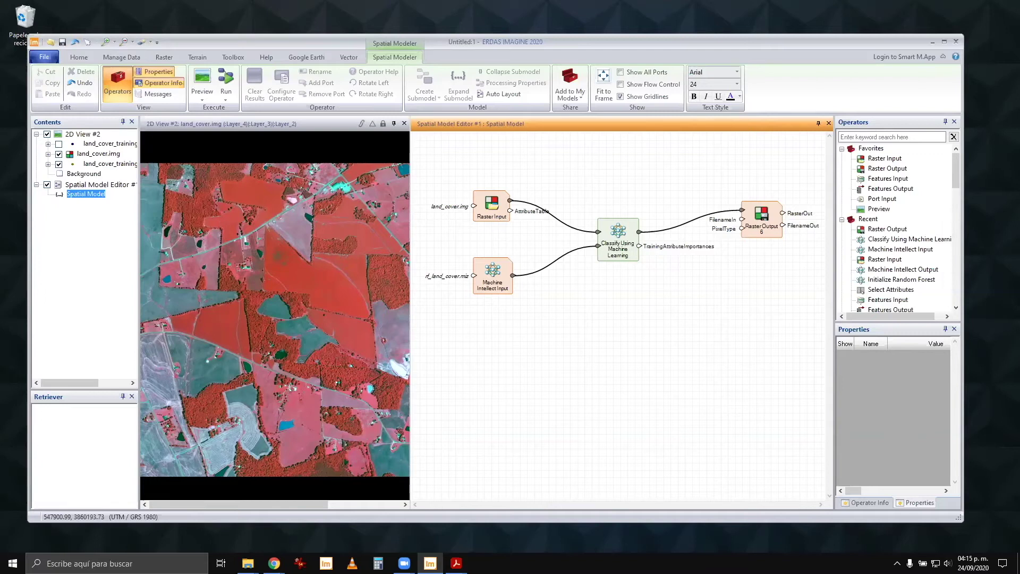
Step: Set the Raster Output filename to classfied_image.img in the training folder and shift the Classify Using Machine Learning operator slightly down
double_click(742, 219)
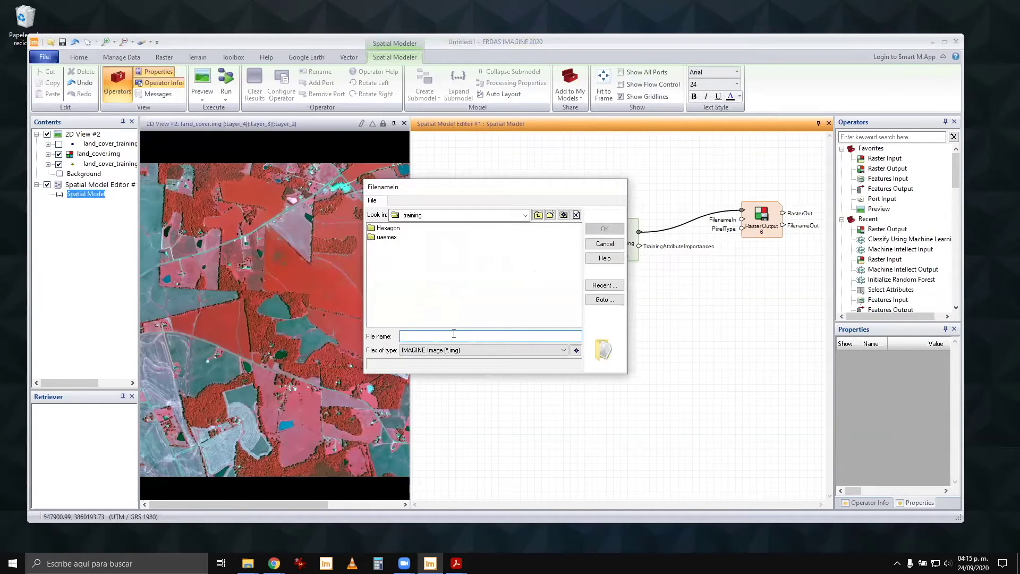
type("classified_imge")
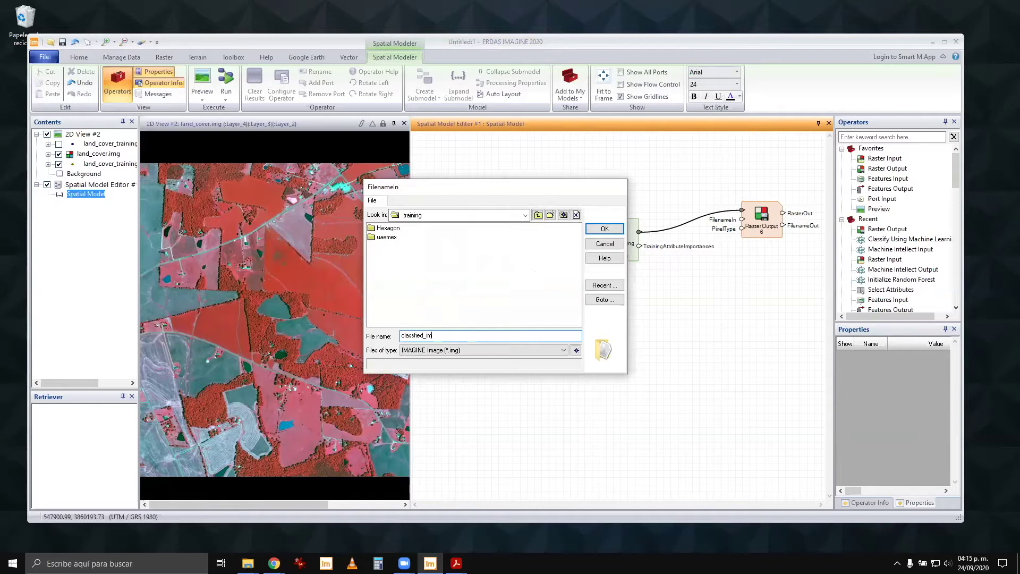
key("BackSpace")
key("BackSpace")
type("age")
key("Return")
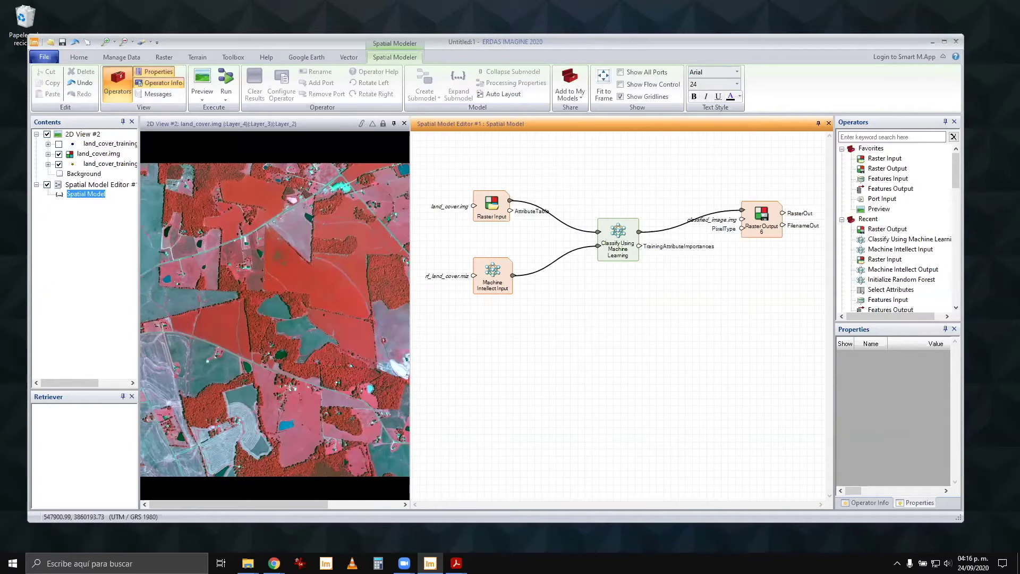
left_click_drag(611, 248, 608, 261)
left_click(634, 450)
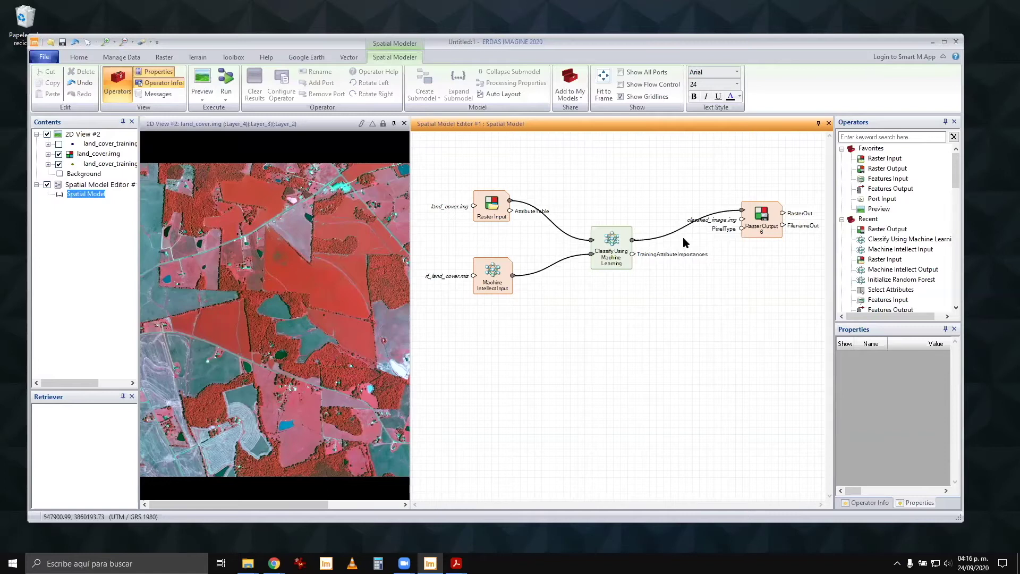
Step: Save the spatial model as raster_landcover_classifier in the training folder
right_click(90, 188)
left_click(120, 215)
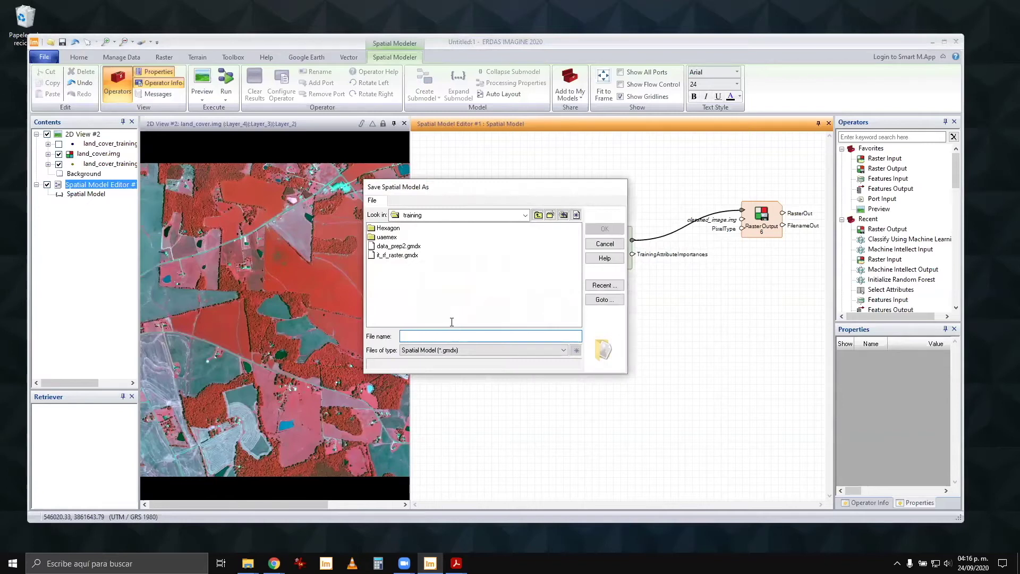
type("raster_lac")
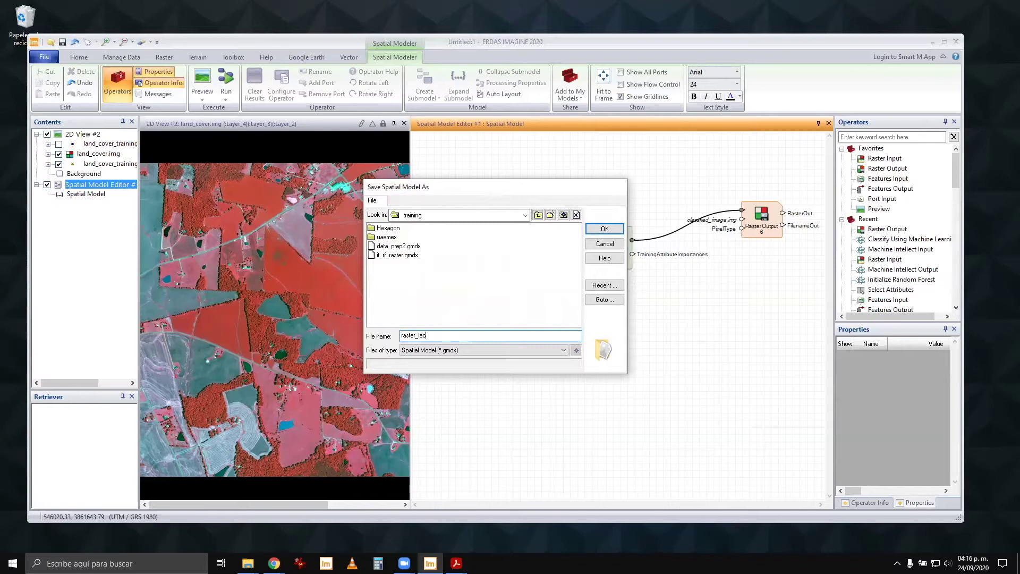
type("ndcover_clssifier")
key("BackSpace")
key("BackSpace")
key("BackSpace")
key("BackSpace")
key("BackSpace")
key("BackSpace")
type("assifier")
key("Return")
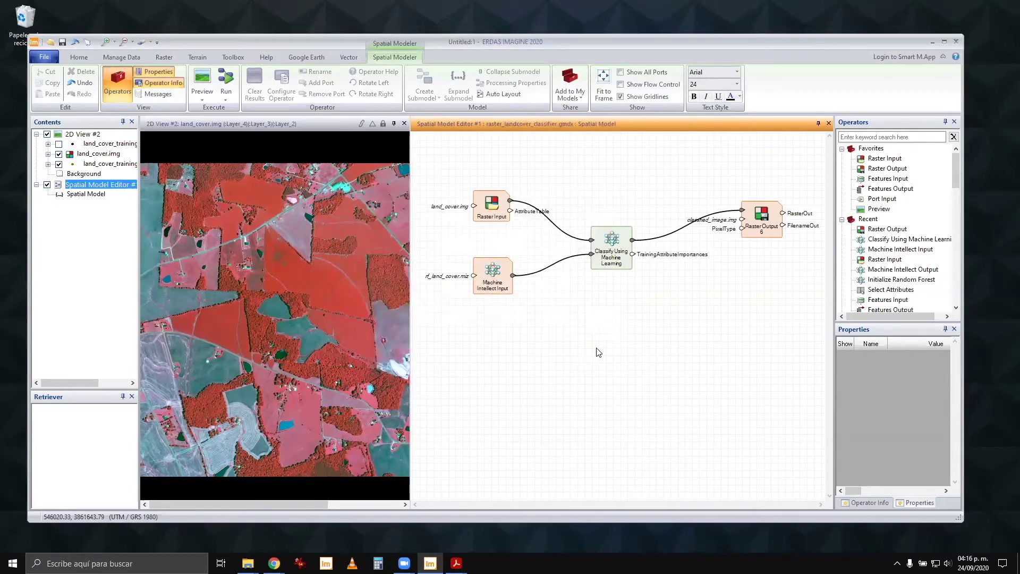
Step: Shift the Raster Output operator slightly up and run the land cover classification model
mouse_move(761, 225)
left_mouse_down()
mouse_move(740, 215)
mouse_move(755, 215)
left_mouse_up()
left_click(651, 330)
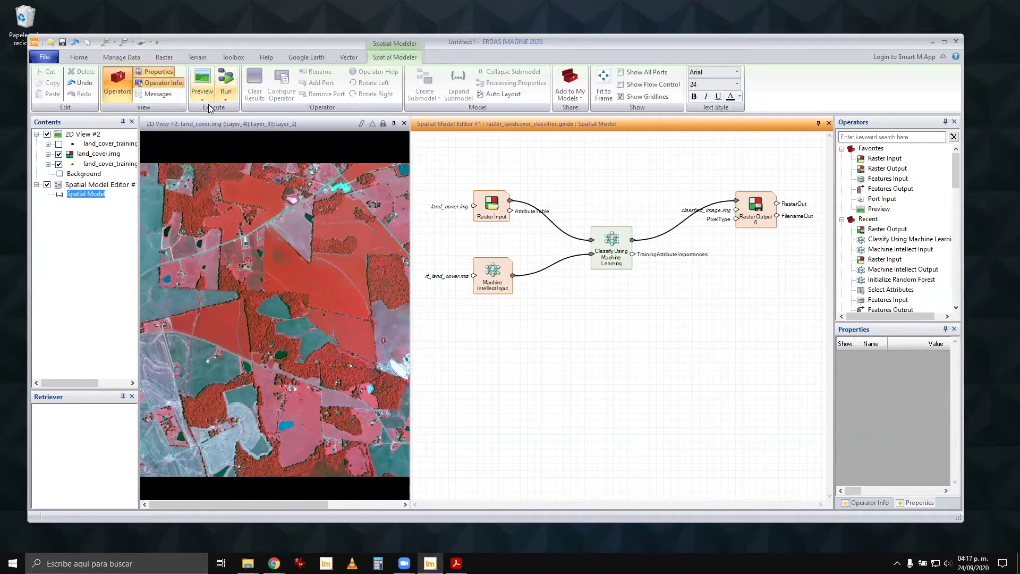
left_click(228, 82)
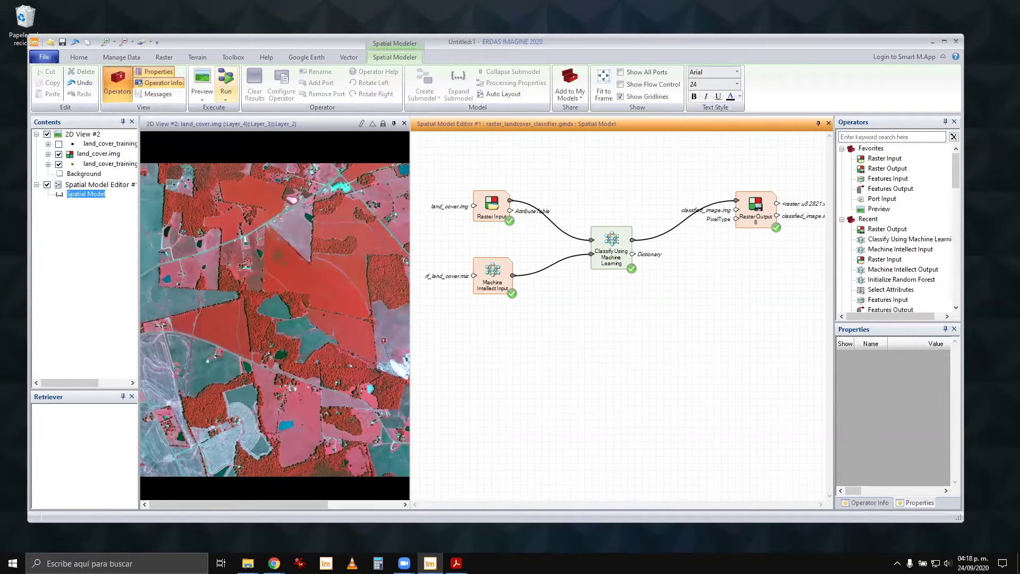
Step: Widen the 2D view, fit the image to the frame, and open the recent classfied_image.img from the training folder
left_click(409, 332)
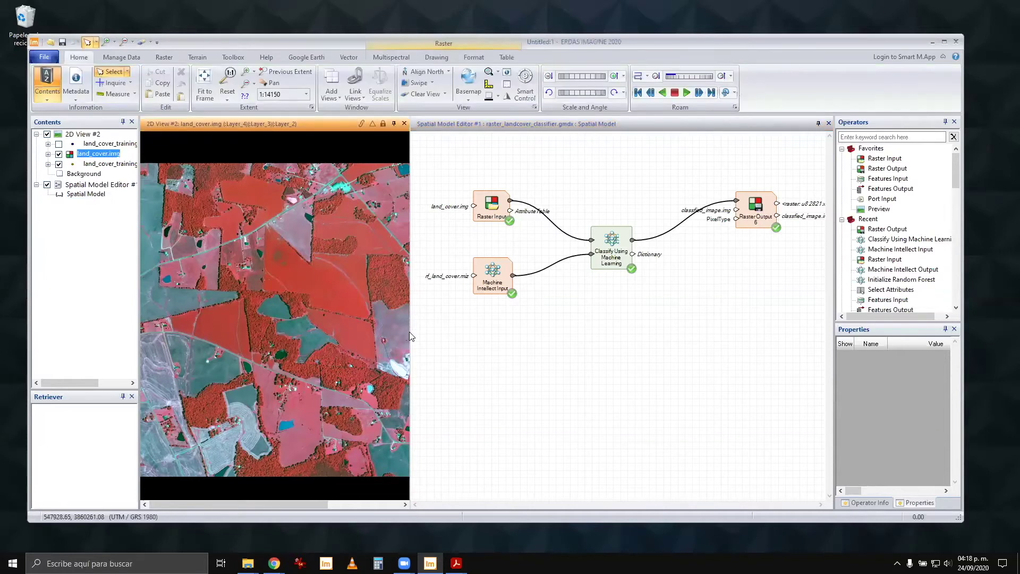
left_click_drag(409, 331, 649, 331)
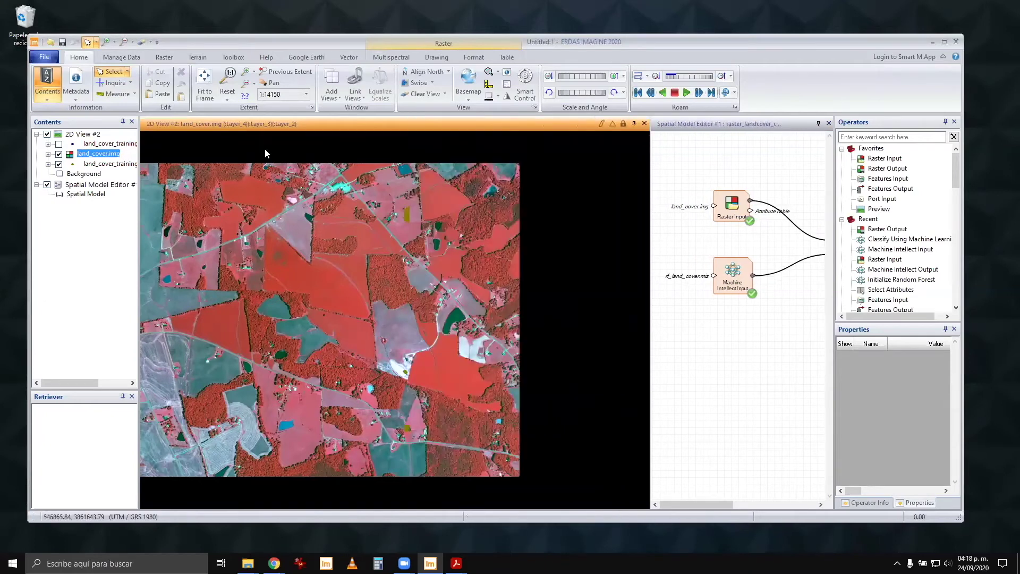
left_click(205, 85)
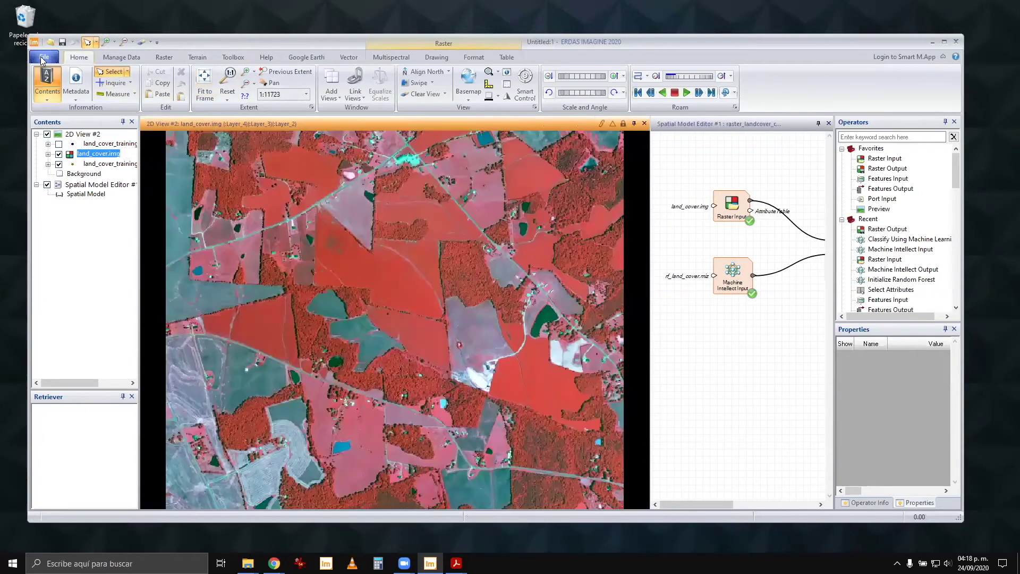
left_click(44, 57)
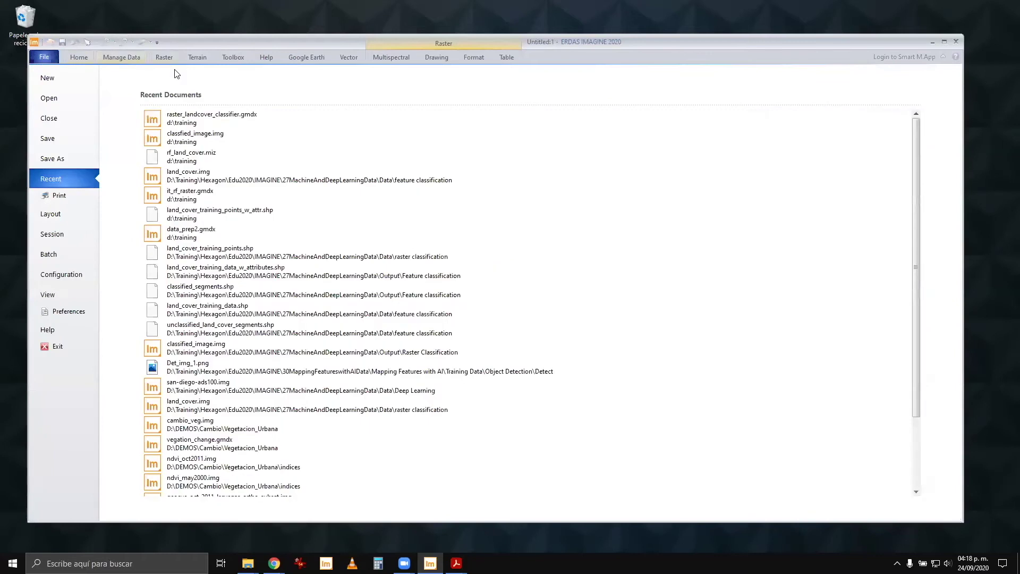
left_click(206, 138)
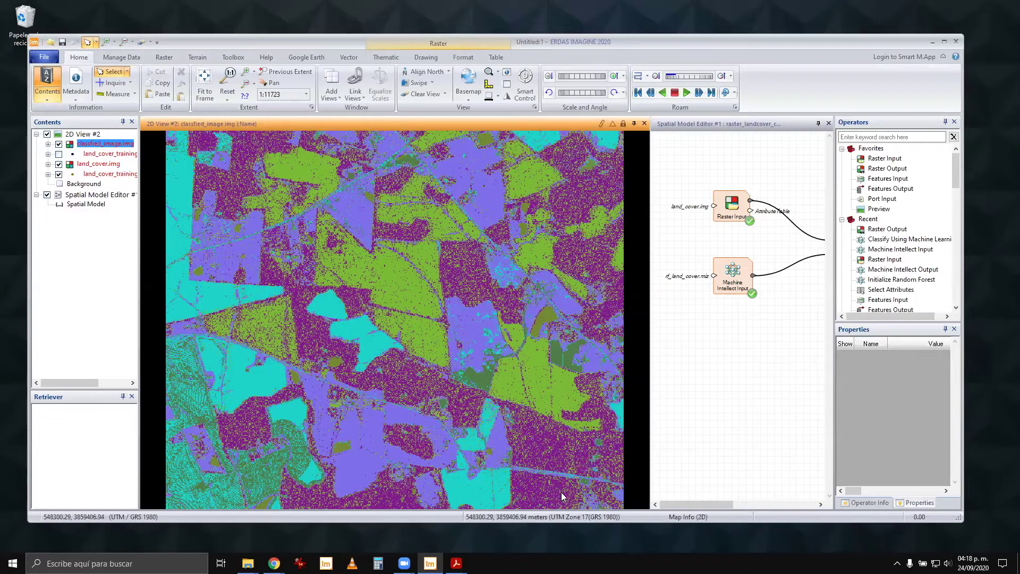
Step: Hide the Spatial Model Editor, display the attribute table of classfied_image.img, and enlarge the table to show all classes
right_click(98, 147)
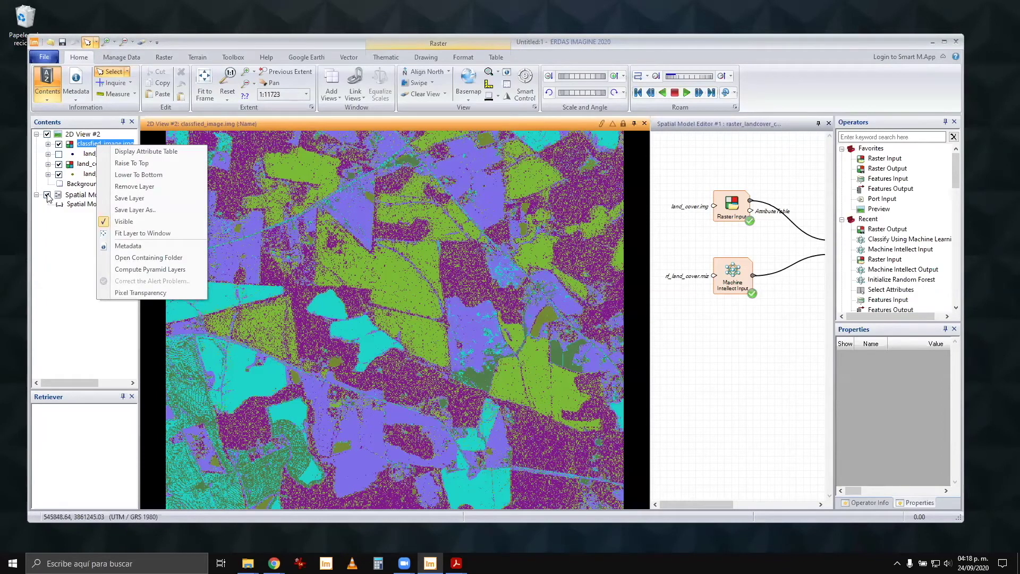
left_click(47, 194)
right_click(88, 146)
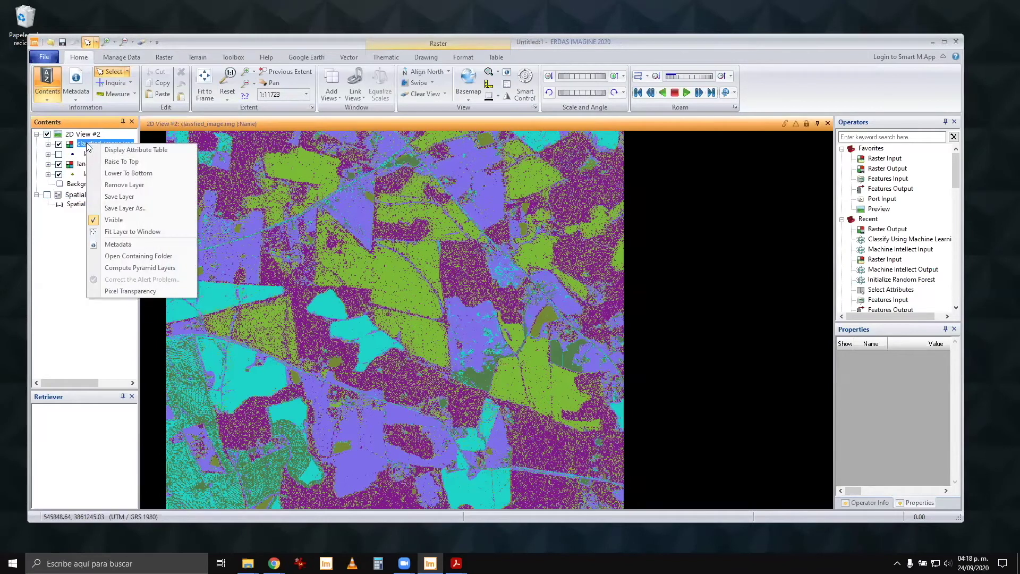
left_click(118, 150)
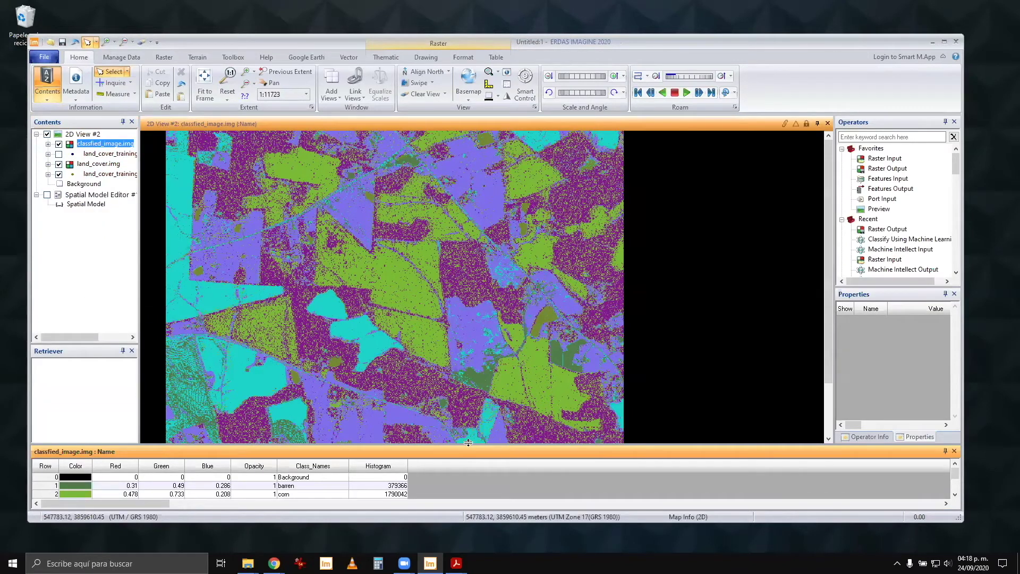
left_click_drag(467, 445, 467, 395)
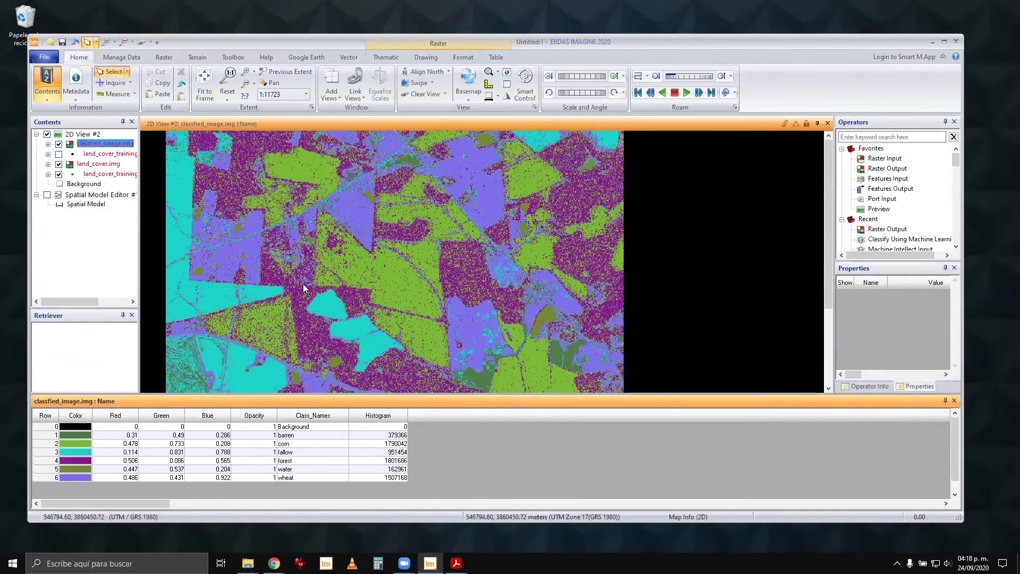
Step: Pick a class in the classified image, fit the image to the frame, and select the barren row in the attribute table
left_click(239, 200)
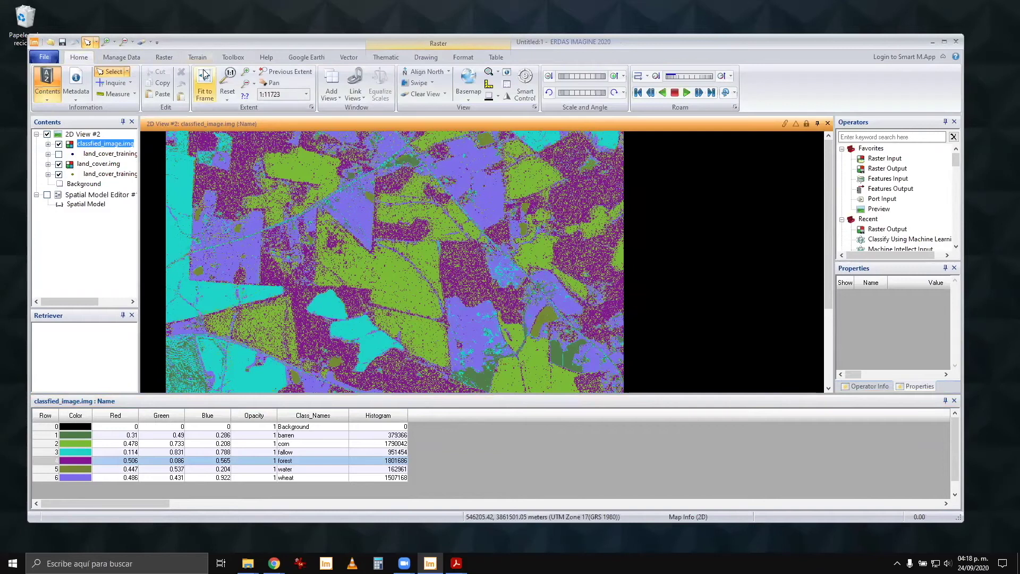
left_click(205, 85)
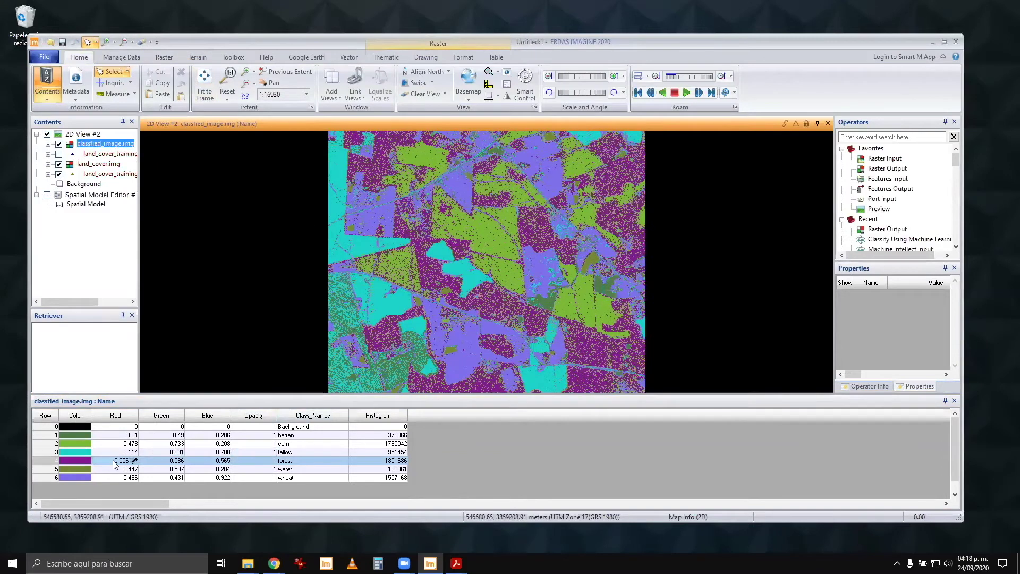
left_click(81, 444)
left_click(48, 437)
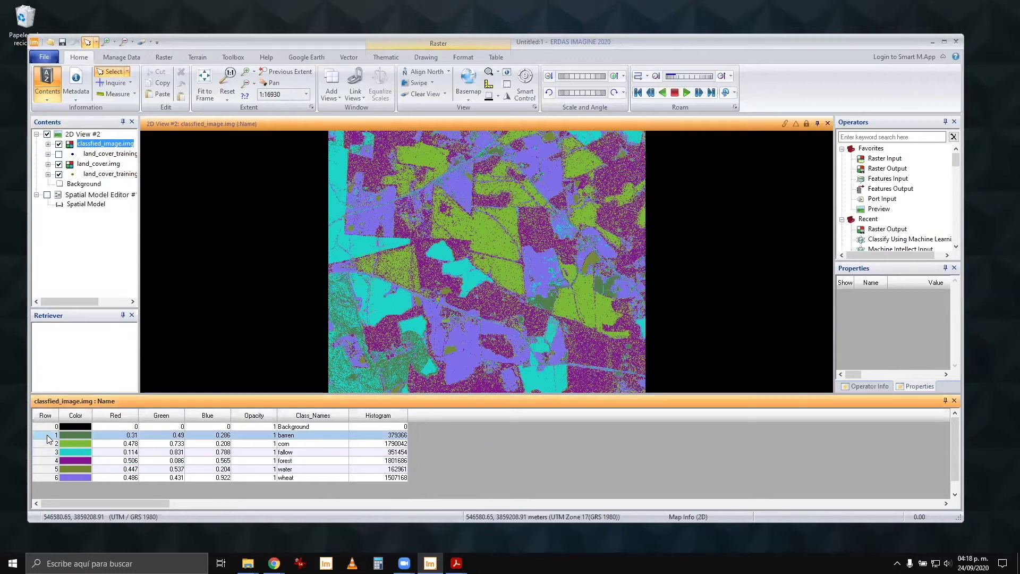
Step: Set the barren class colour to Tan and the corn class colour to Gold in the attribute table of classfied_image.img
left_click(88, 434)
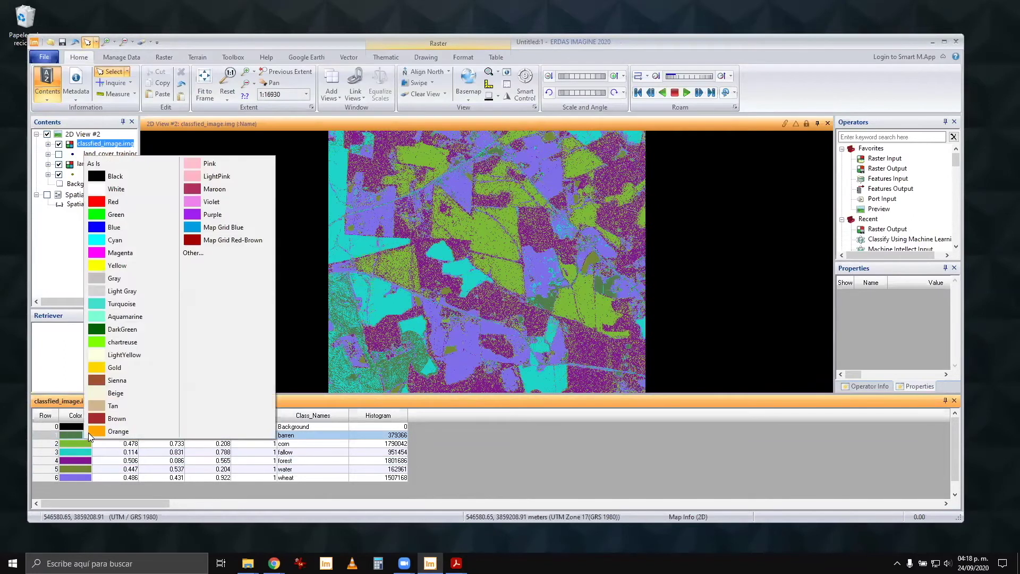
left_click(101, 406)
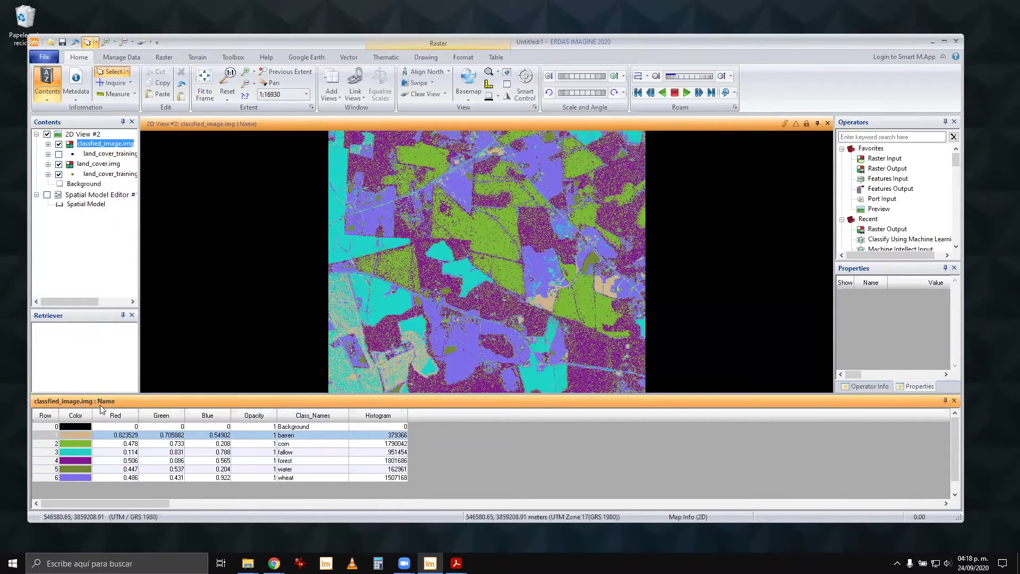
left_click(51, 445)
left_click(89, 441)
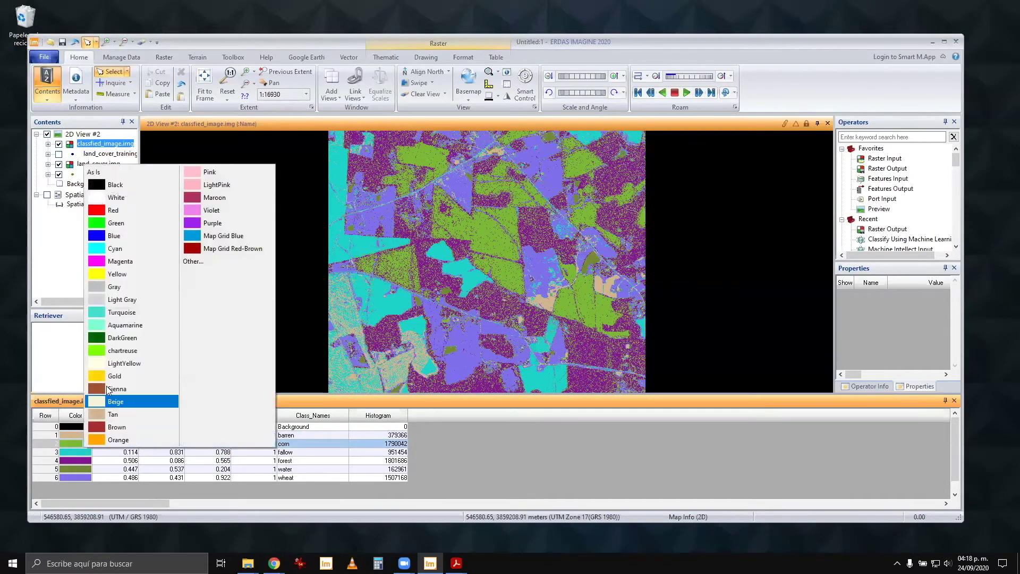
left_click(106, 376)
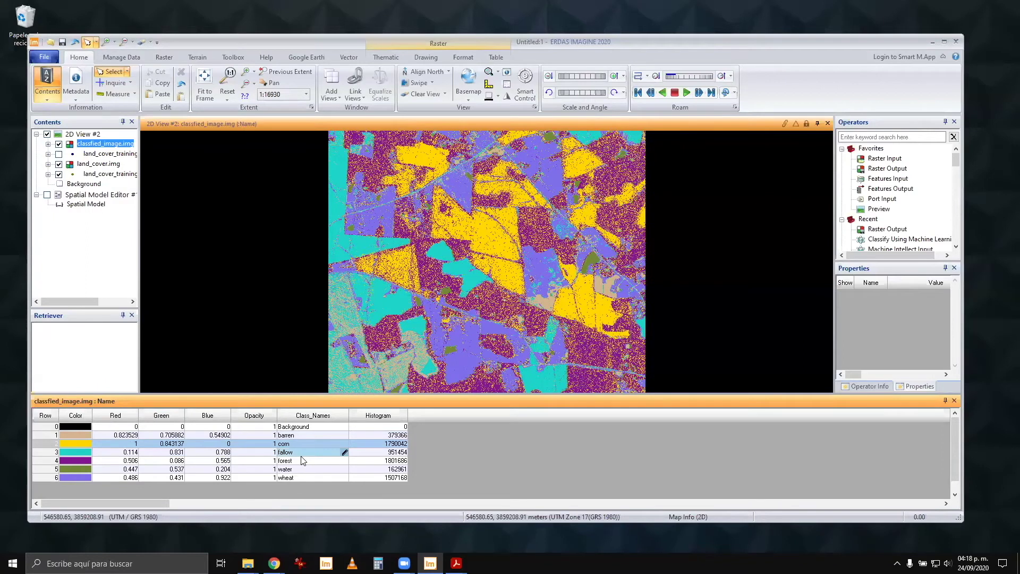
Step: Recolour the fallow class as Light Gray and the forest class as DarkGreen in the attribute table
left_click(52, 452)
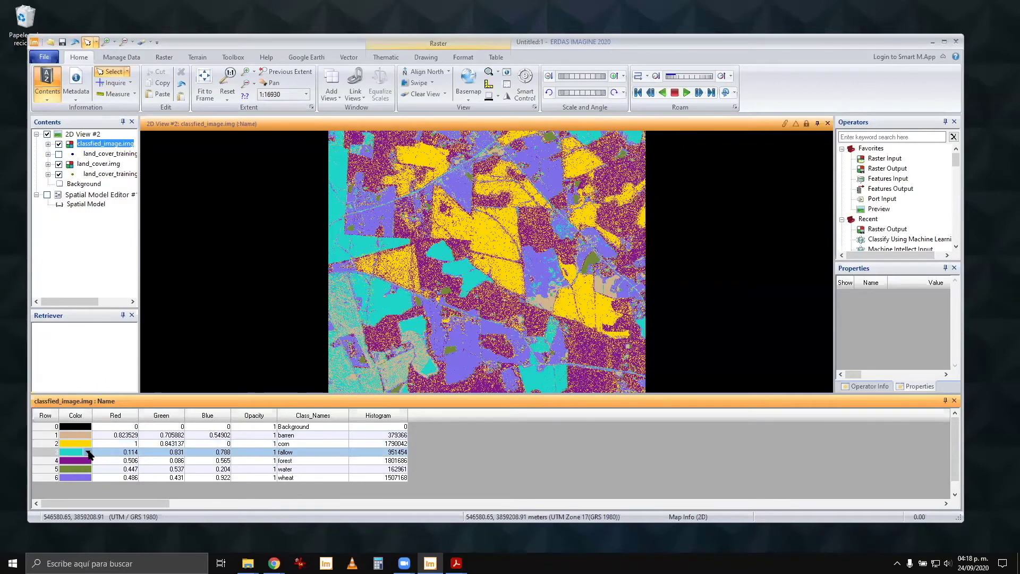
left_click(90, 453)
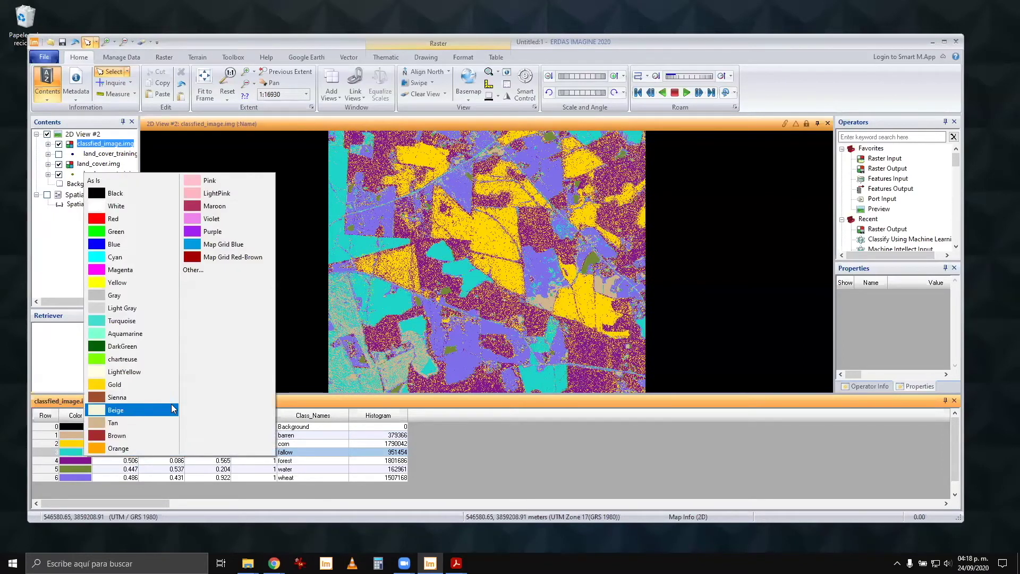
left_click(115, 308)
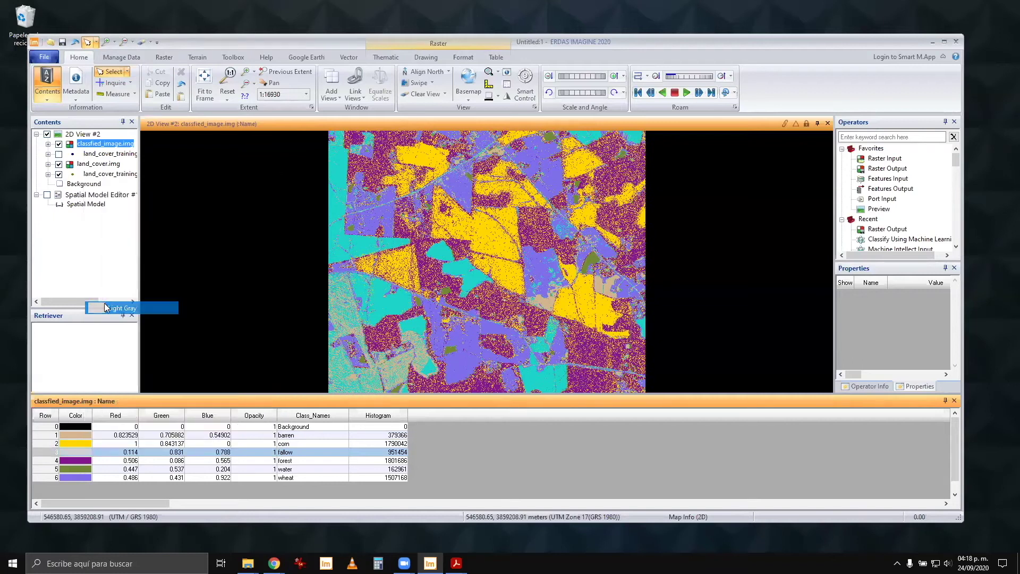
left_click(89, 461)
left_click(52, 460)
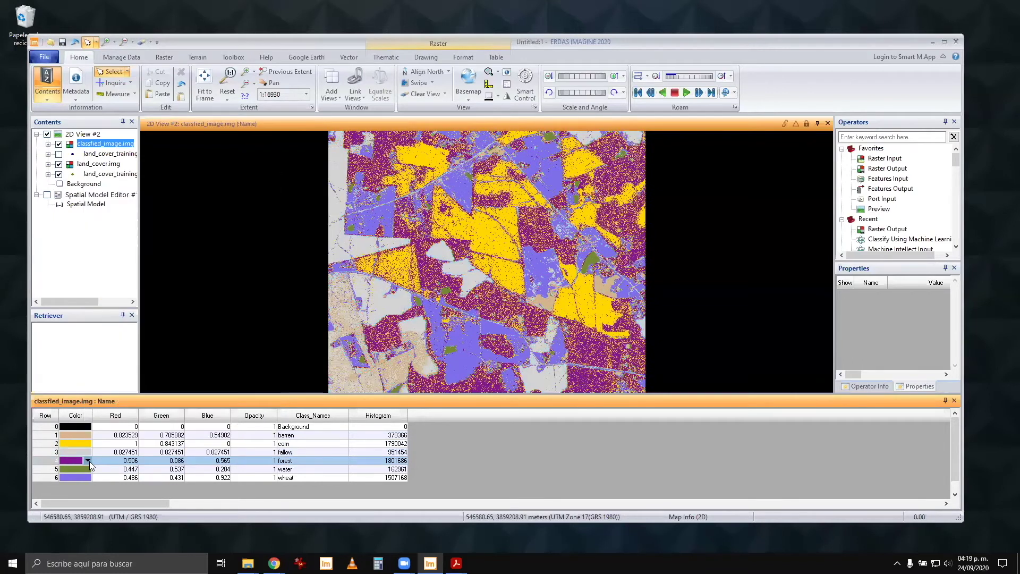
left_click(88, 461)
left_click(117, 355)
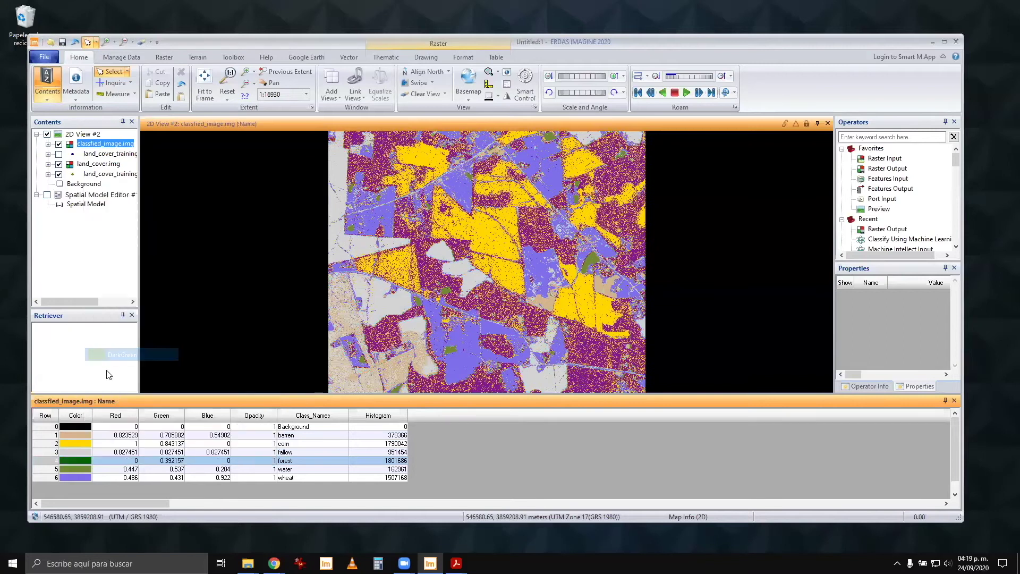
Step: Assign Blue to the water class and Orange to the wheat class in the attribute table
left_click(80, 467)
left_click(88, 469)
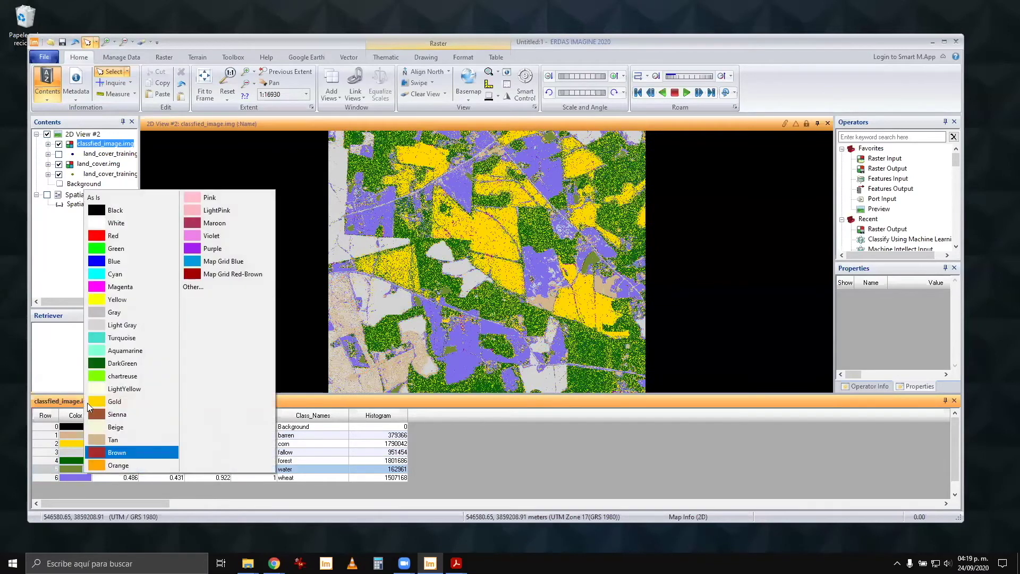
left_click(91, 264)
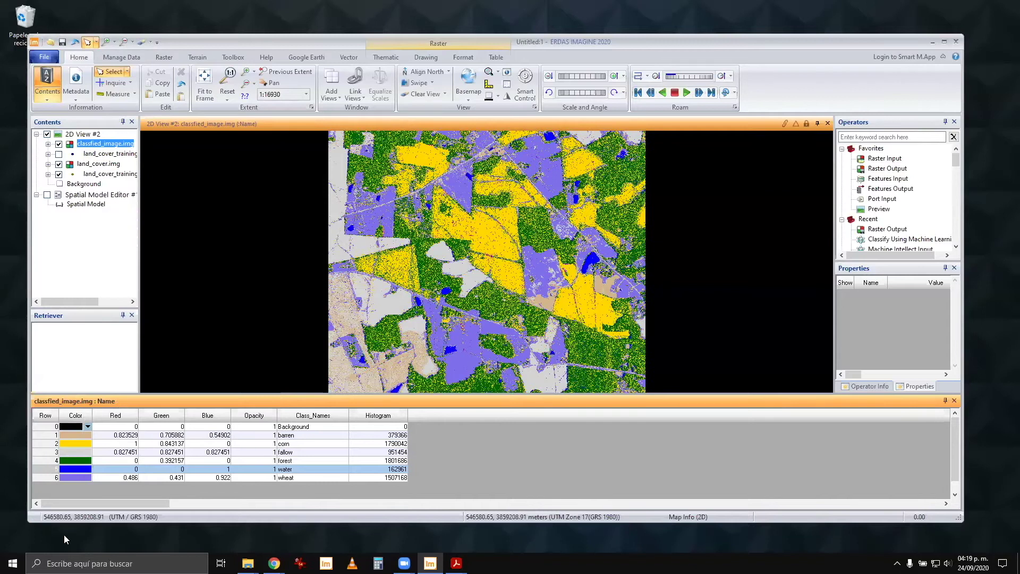
left_click(41, 477)
left_click(88, 478)
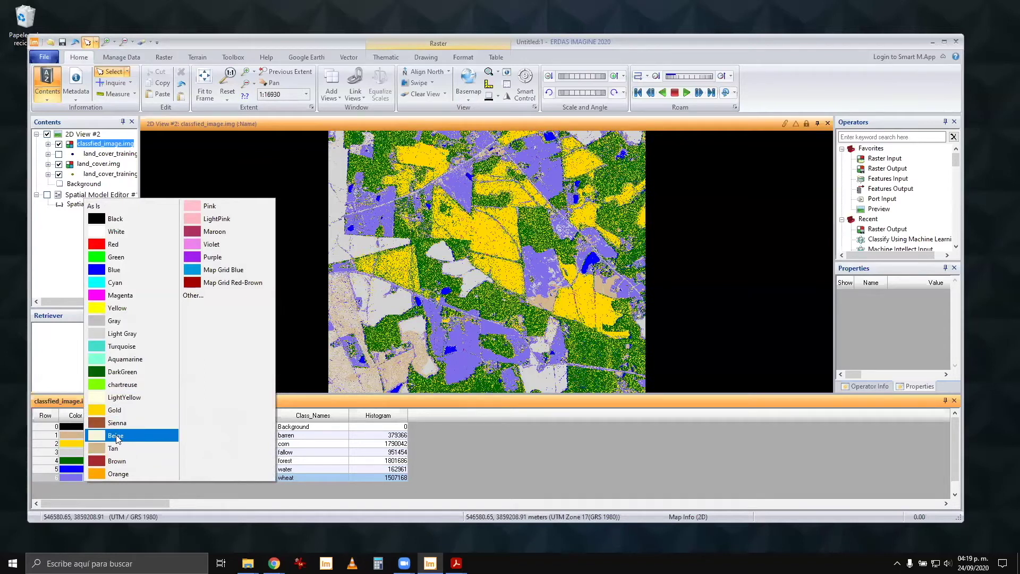
left_click(105, 473)
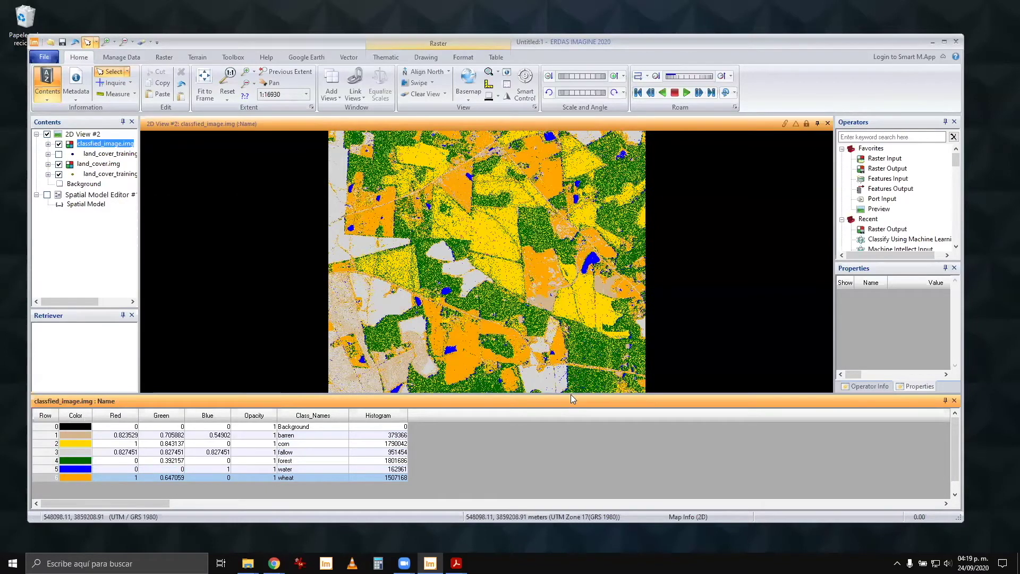
Step: Shrink the attribute table to enlarge the 2D view, and examine the recoloured classes around the curved pond near the image's eastern edge
left_click_drag(571, 397, 577, 458)
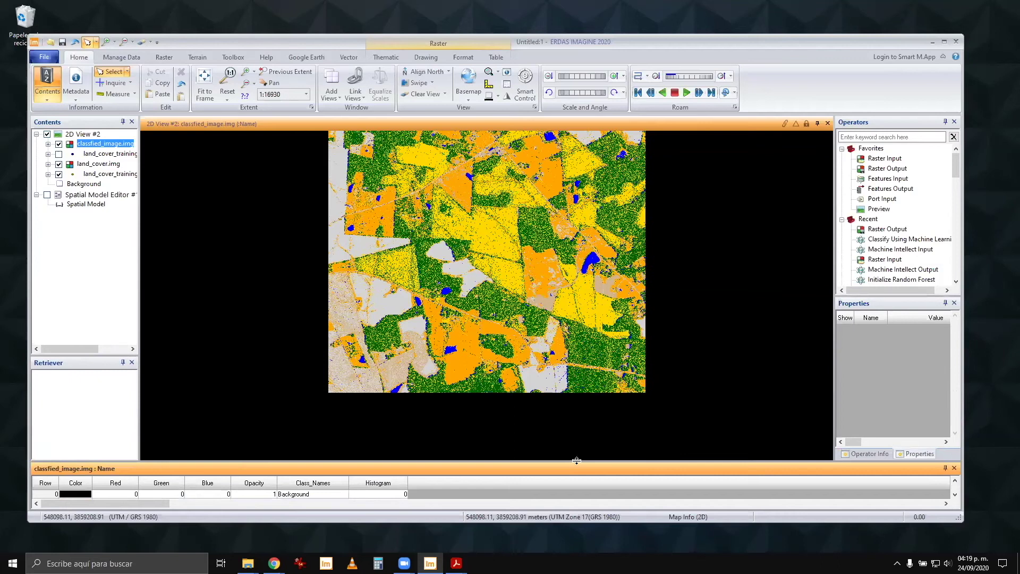
left_click(204, 85)
scroll(504, 312, "up", 3)
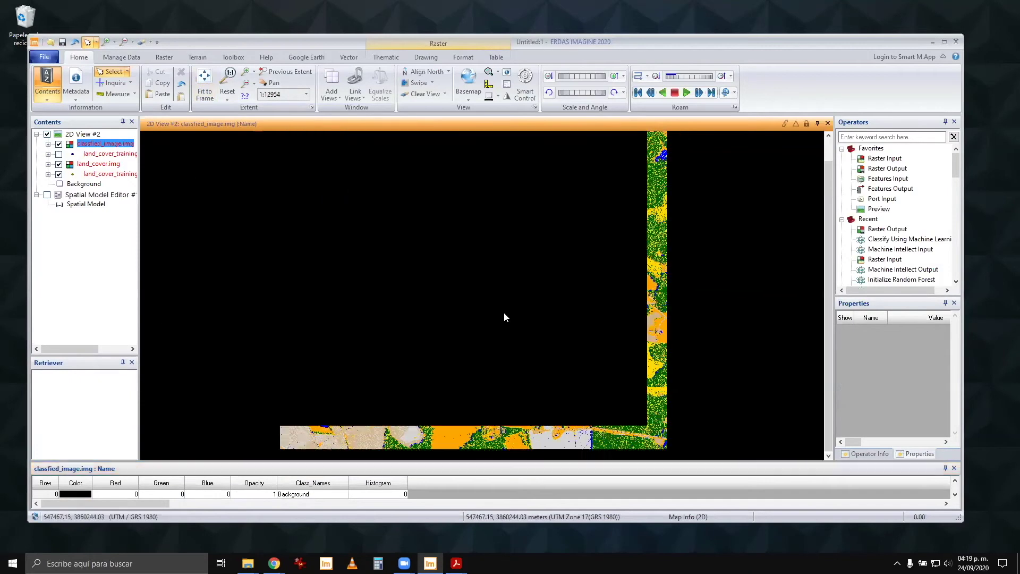
scroll(488, 338, "up", 5)
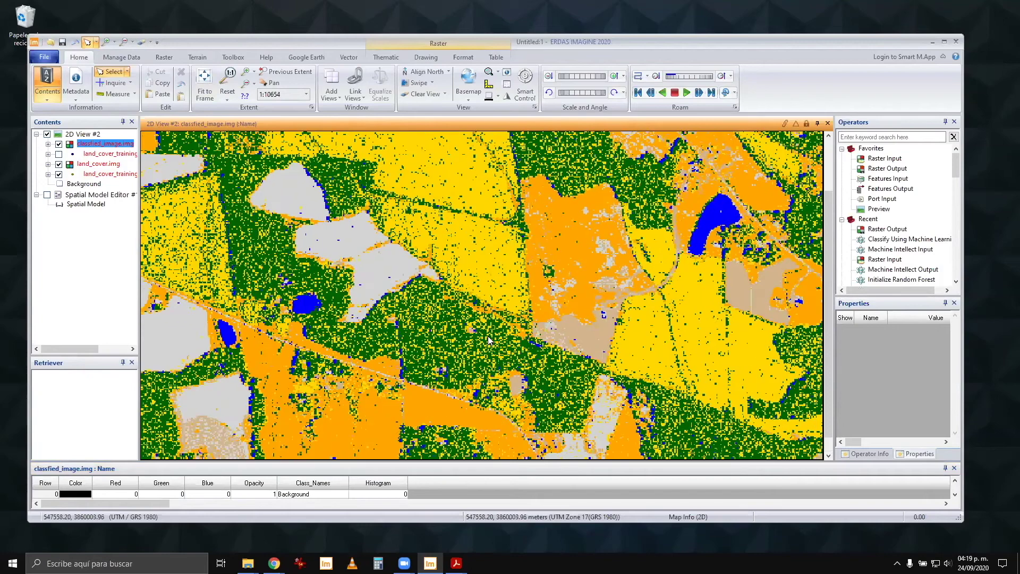
scroll(487, 340, "down", 4)
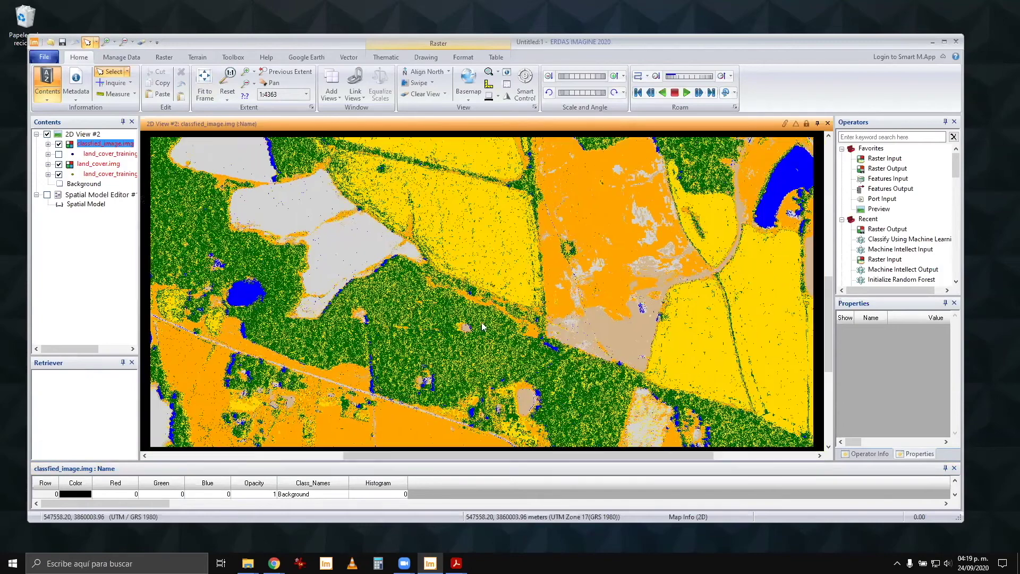
scroll(409, 344, "up", 2)
left_click_drag(410, 340, 308, 417)
left_click_drag(447, 275, 293, 328)
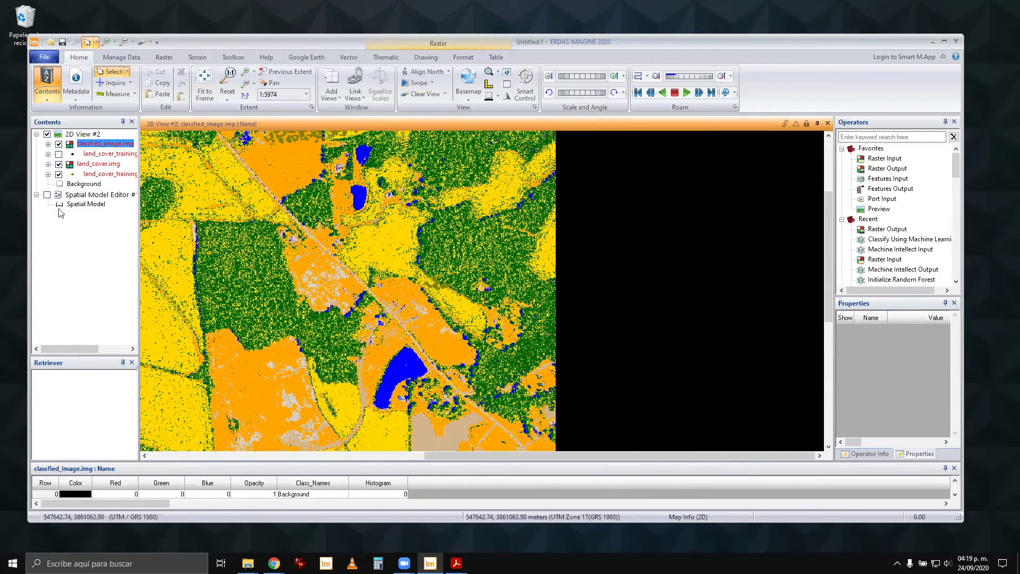
Step: Toggle the visibility of classfied_image.img repeatedly to compare its classes with land_cover.img around the curved pond and nearby fields
left_click(59, 144)
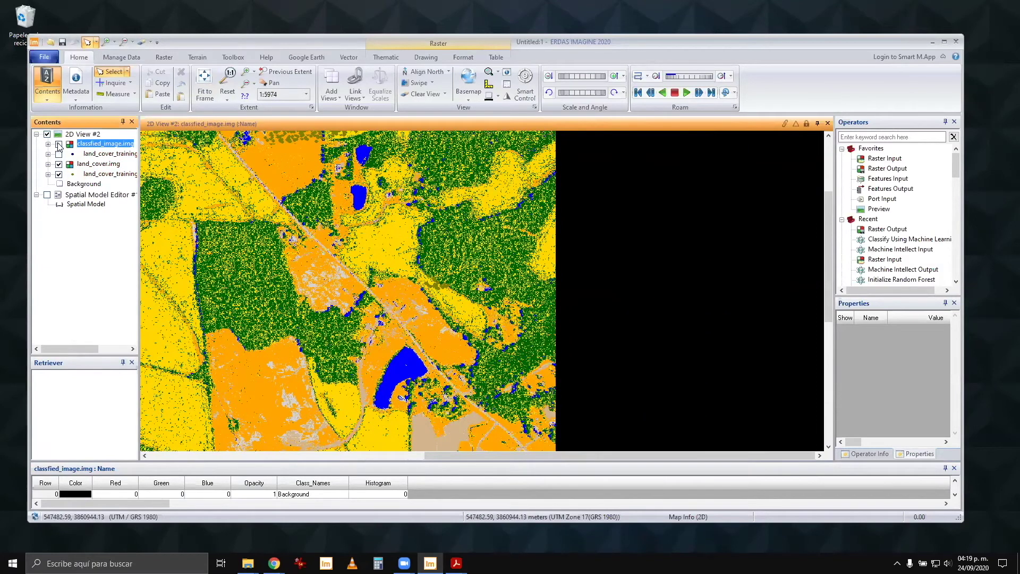
left_click(58, 145)
left_click(58, 145)
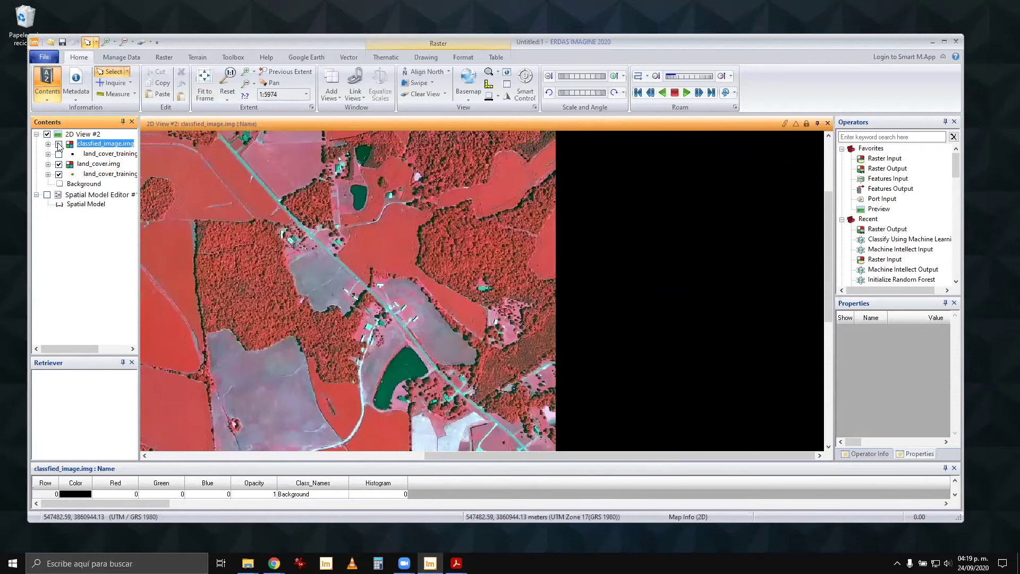
left_click(58, 145)
left_click(59, 145)
left_click(58, 145)
left_click(58, 144)
left_click(59, 145)
left_click(58, 145)
left_click(58, 145)
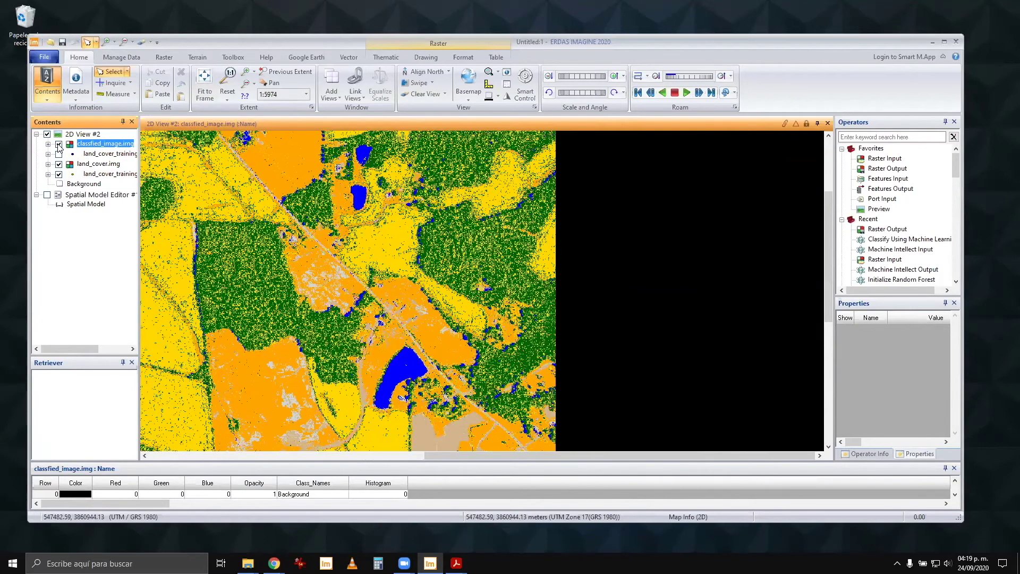
left_click(58, 145)
left_click(58, 145)
left_click(58, 145)
left_click(58, 144)
left_click(58, 145)
left_click(58, 145)
left_click(58, 145)
left_click(59, 145)
left_click(59, 145)
left_click(58, 144)
left_click(59, 145)
left_click(58, 145)
left_click(59, 144)
left_click(58, 144)
left_click(58, 144)
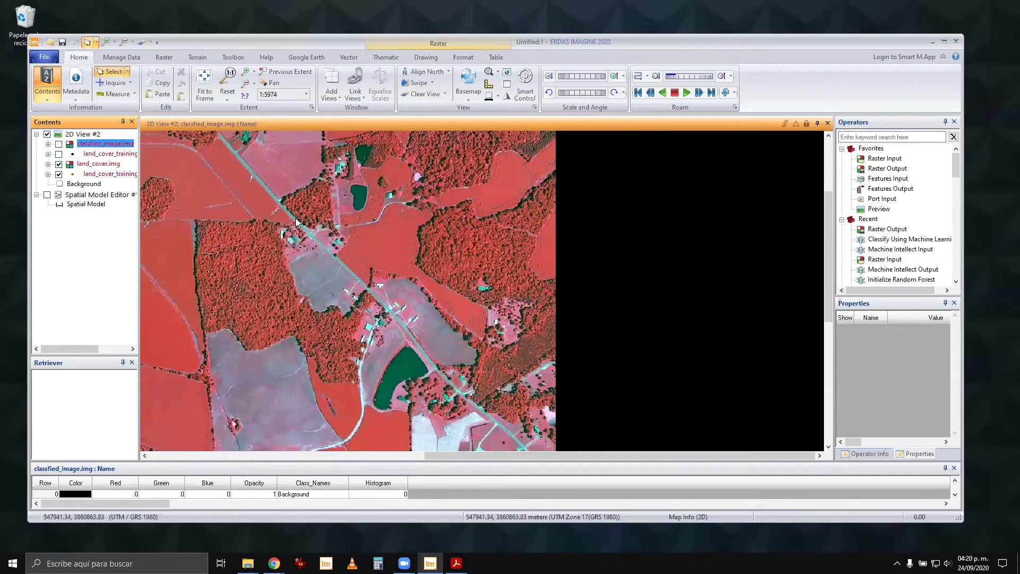
left_click(58, 145)
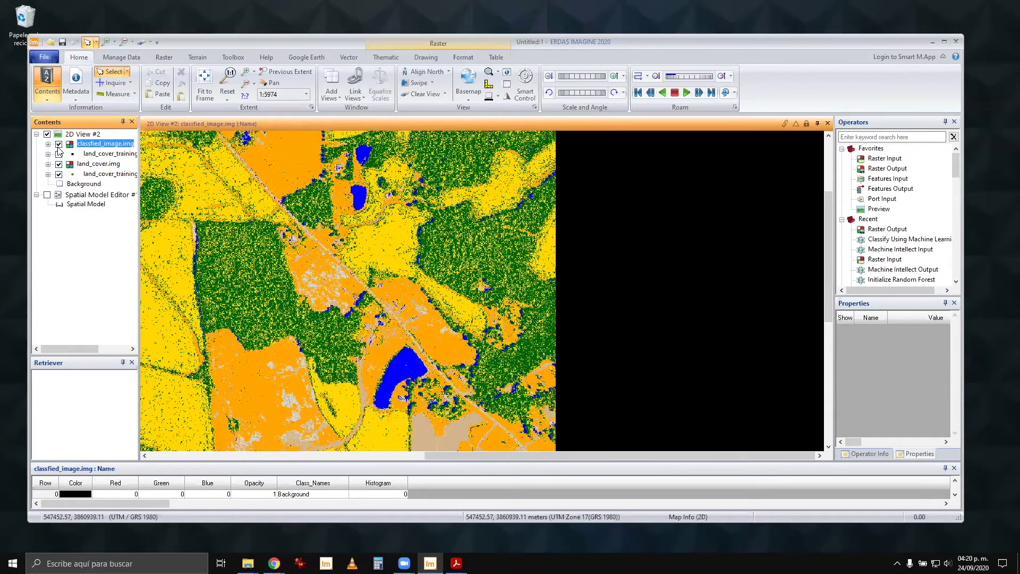
left_click(59, 144)
left_click(59, 146)
left_click(59, 153)
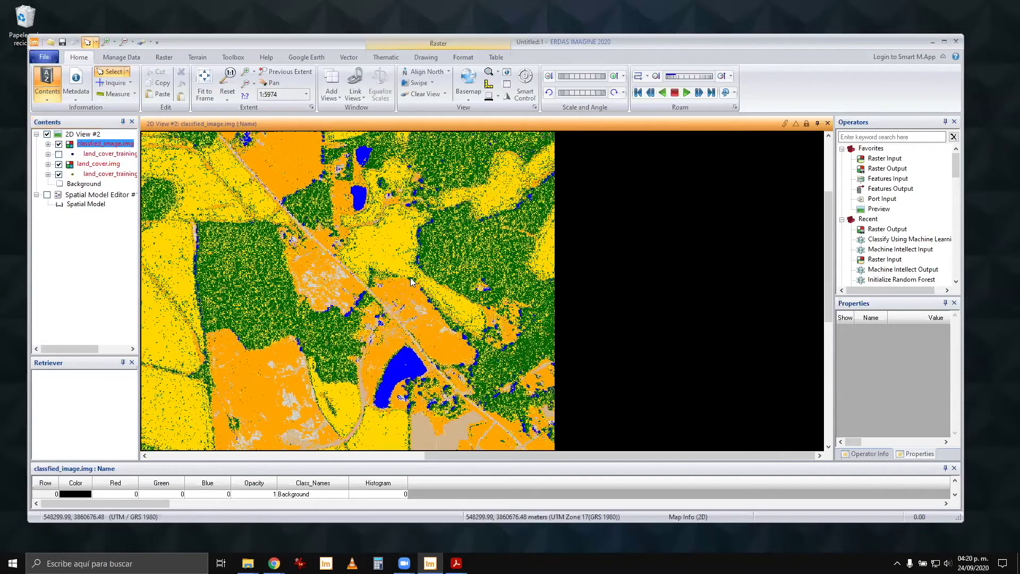
Step: Compare the classification with land_cover.img over most of the scene by repeatedly hiding and showing classfied_image.img, leaving it shown
scroll(389, 271, "down", 1)
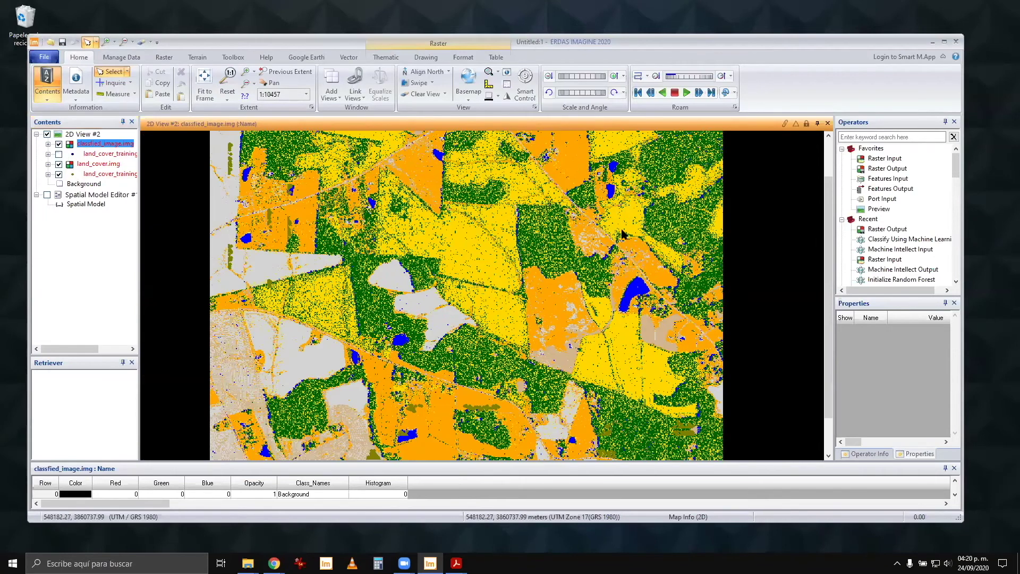
scroll(574, 261, "down", 1)
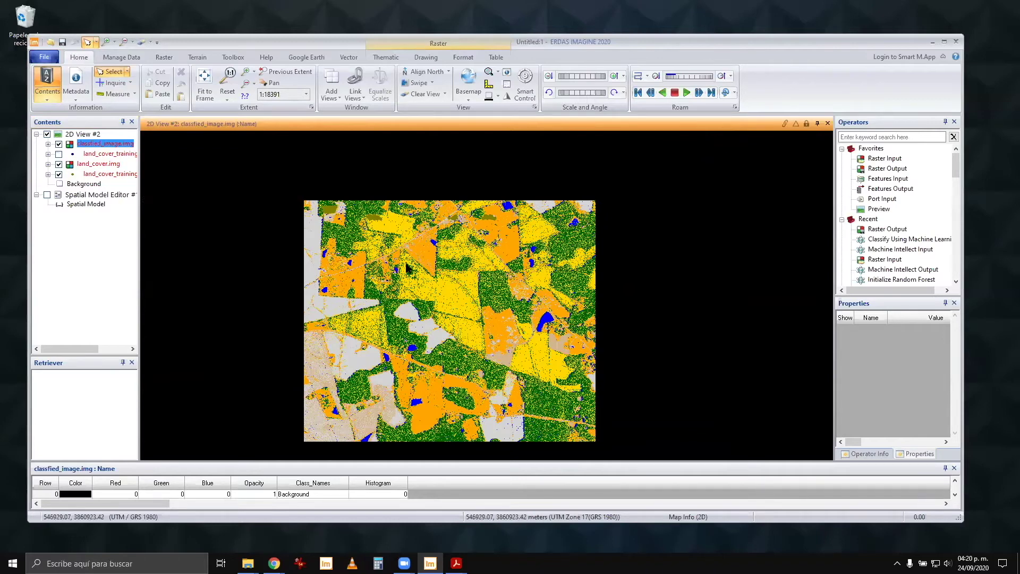
scroll(433, 309, "up", 1)
scroll(432, 306, "up", 3)
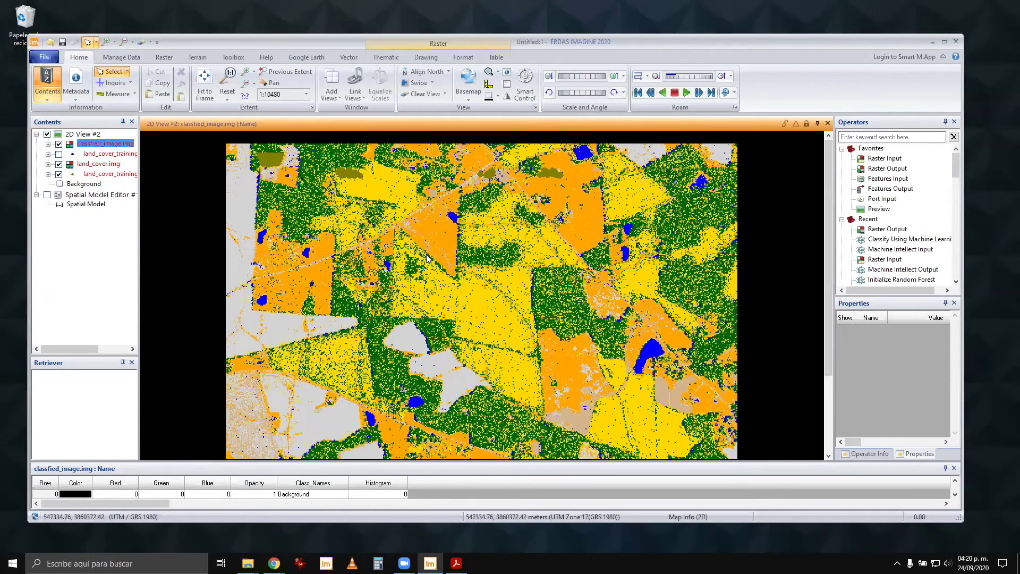
left_click(58, 145)
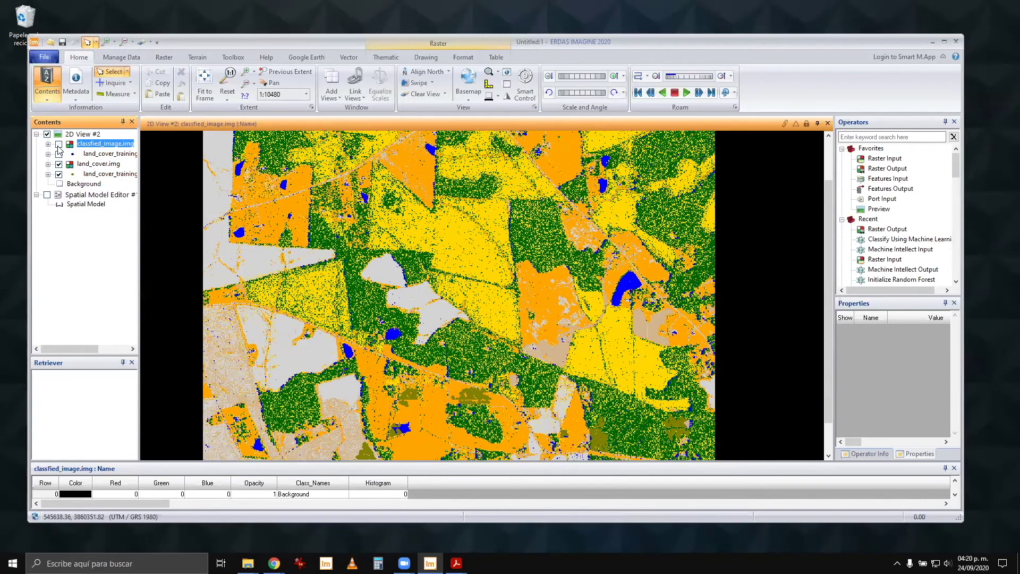
left_click(58, 146)
left_click(58, 145)
left_click(58, 145)
left_click(58, 145)
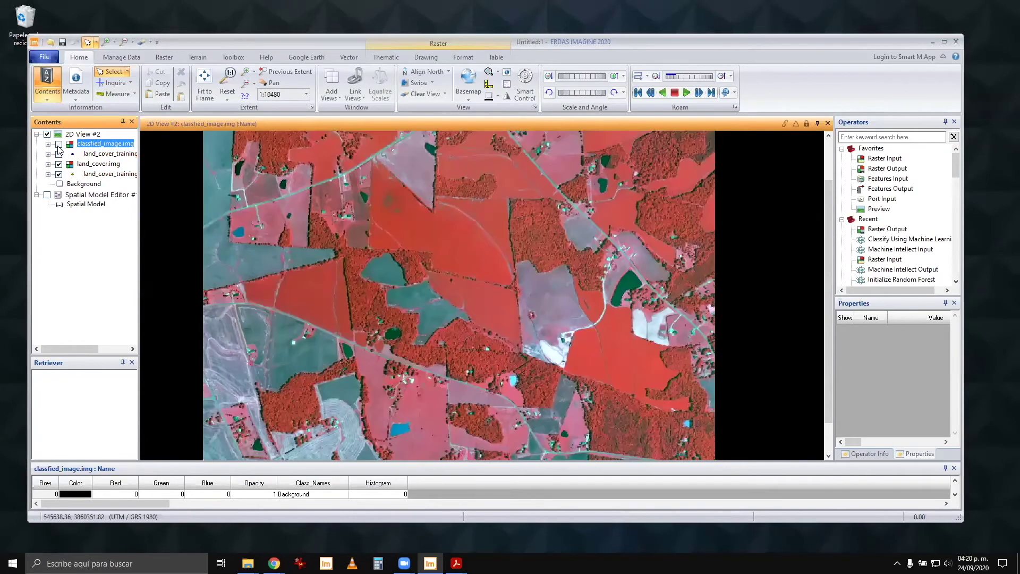
left_click(59, 144)
left_click(58, 145)
left_click(59, 145)
left_click(58, 145)
left_click(59, 146)
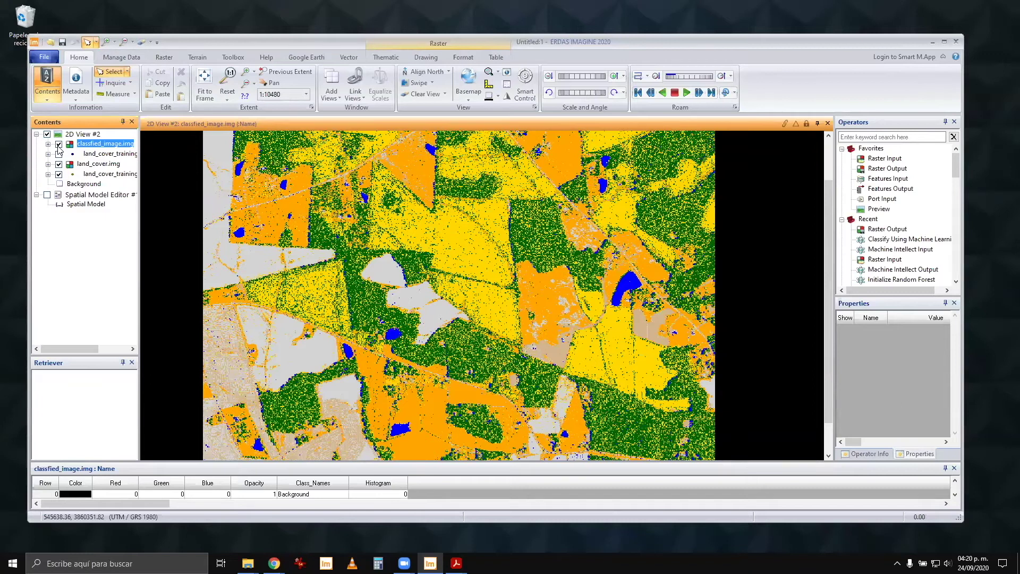
left_click(58, 144)
left_click(59, 144)
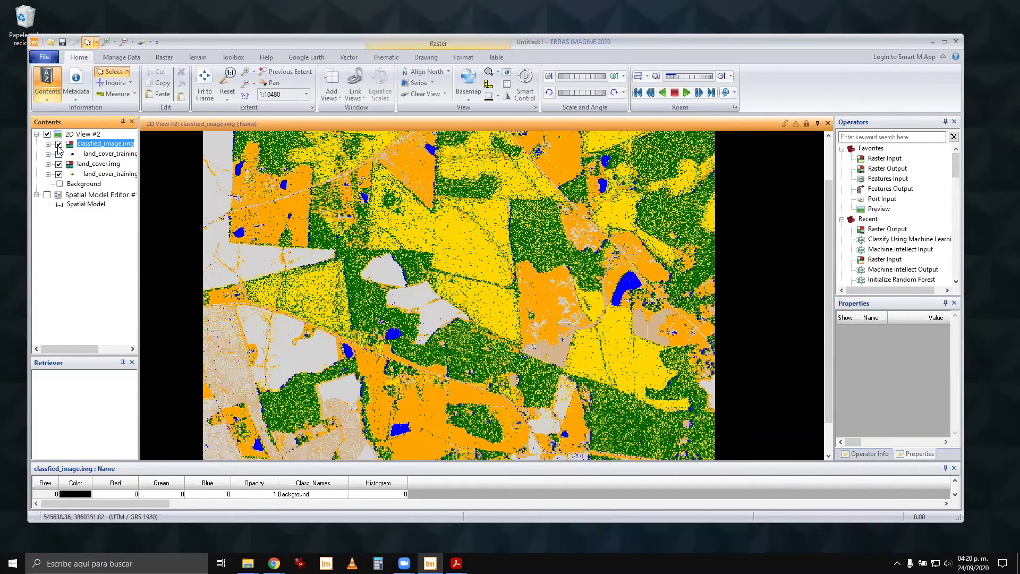
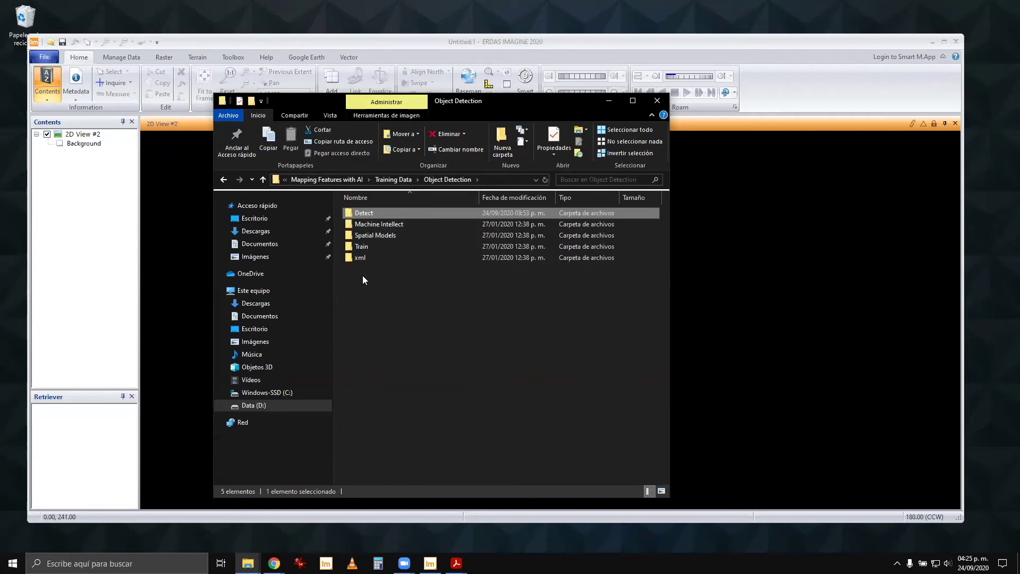
Step: In File Explorer, look through the Detect and Train folders of the Object Detection training data
double_click(359, 212)
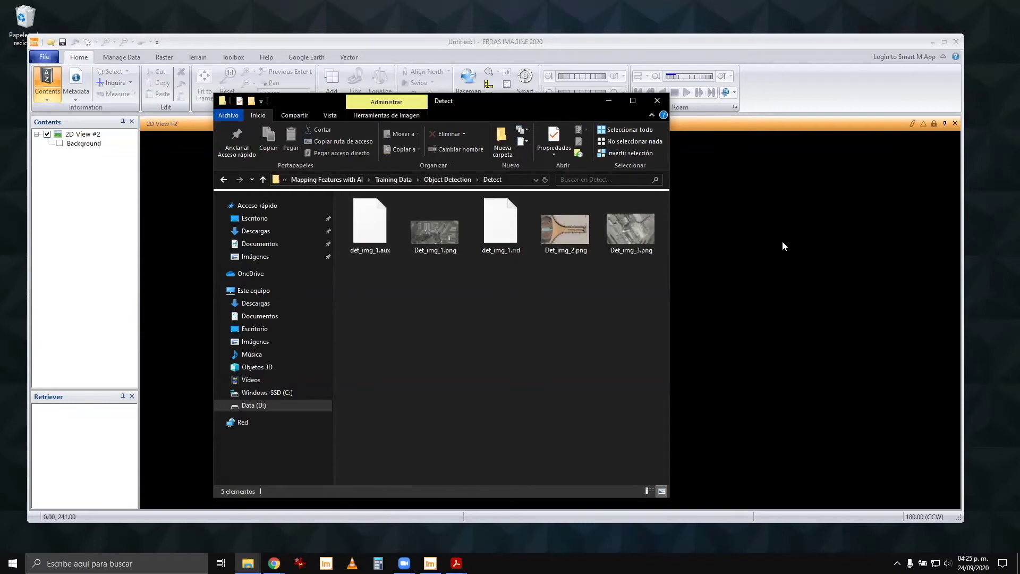
left_click(459, 180)
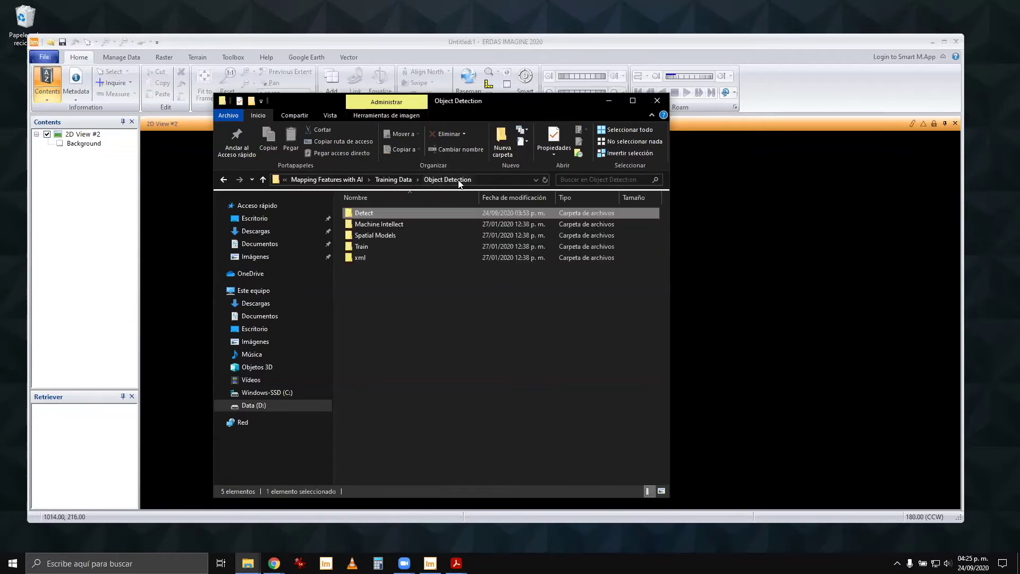
double_click(360, 248)
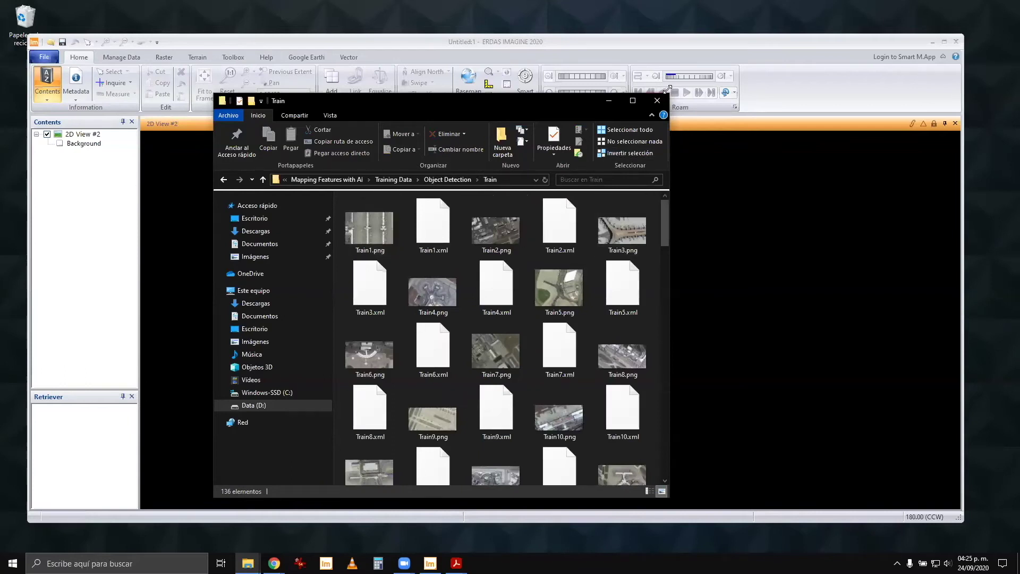
Step: Enlarge the Train folder window and display its files as extra large icons
left_click_drag(668, 96, 911, 1)
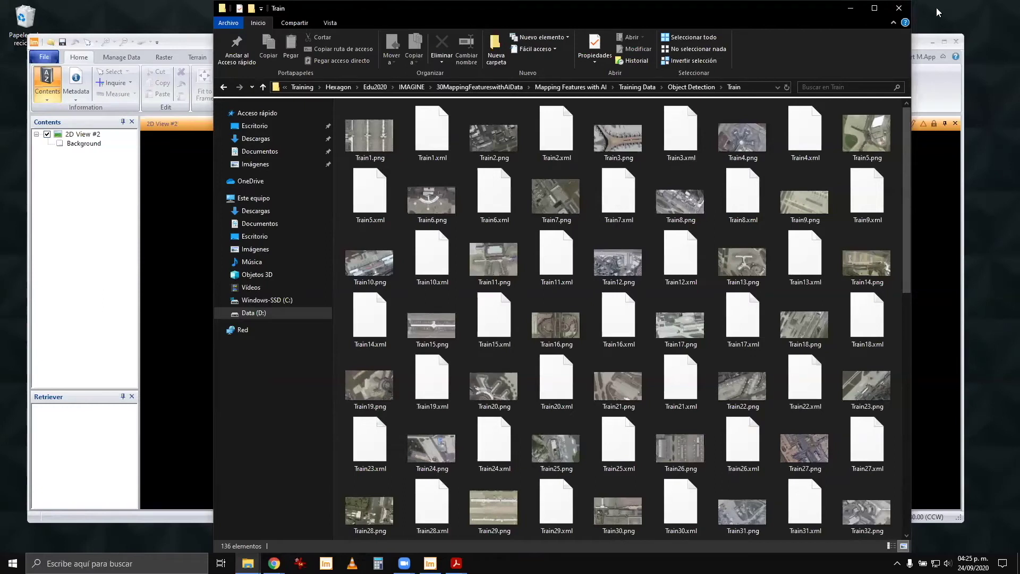
left_click_drag(911, 2, 889, 59)
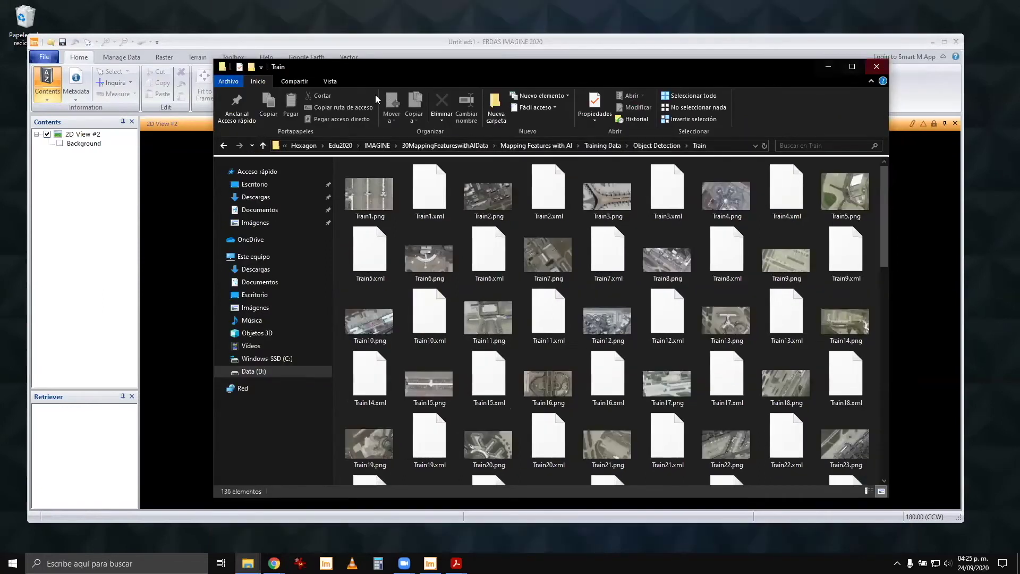
left_click(333, 84)
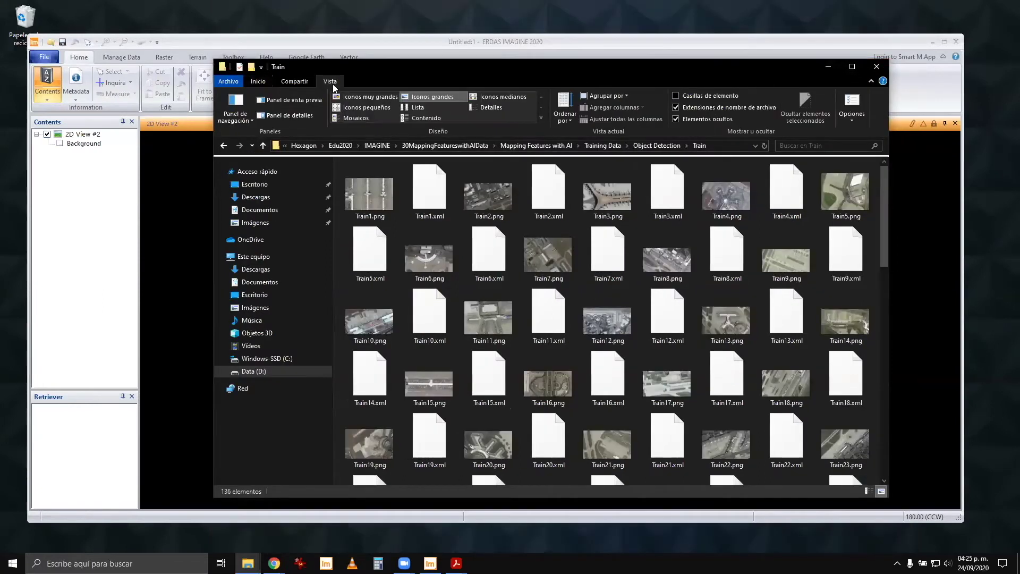
left_click(368, 97)
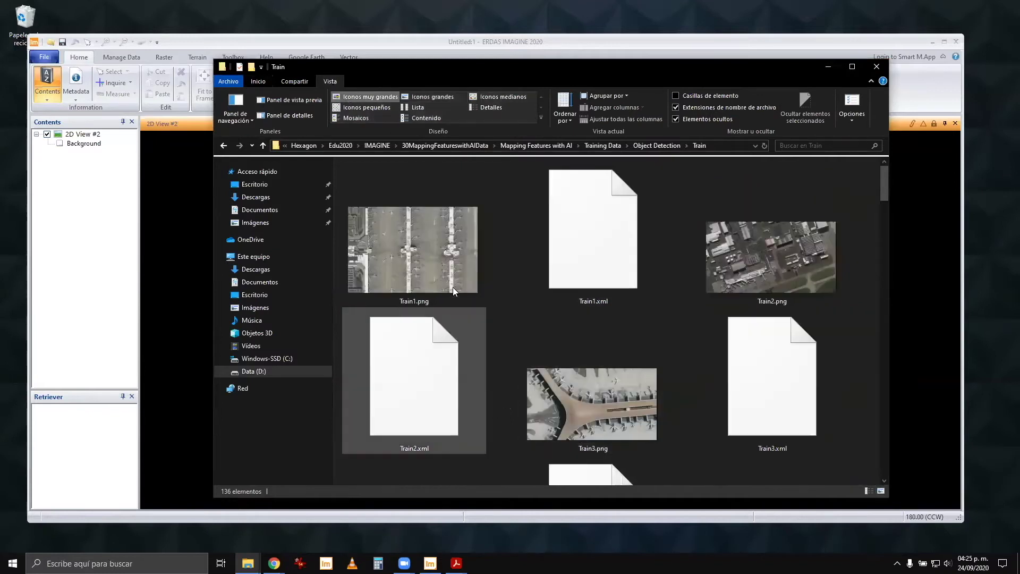
Step: Look through the airport image thumbnails and their paired XML files from Train1 to Train21, and minimise the folder window
scroll(623, 397, "down", 8)
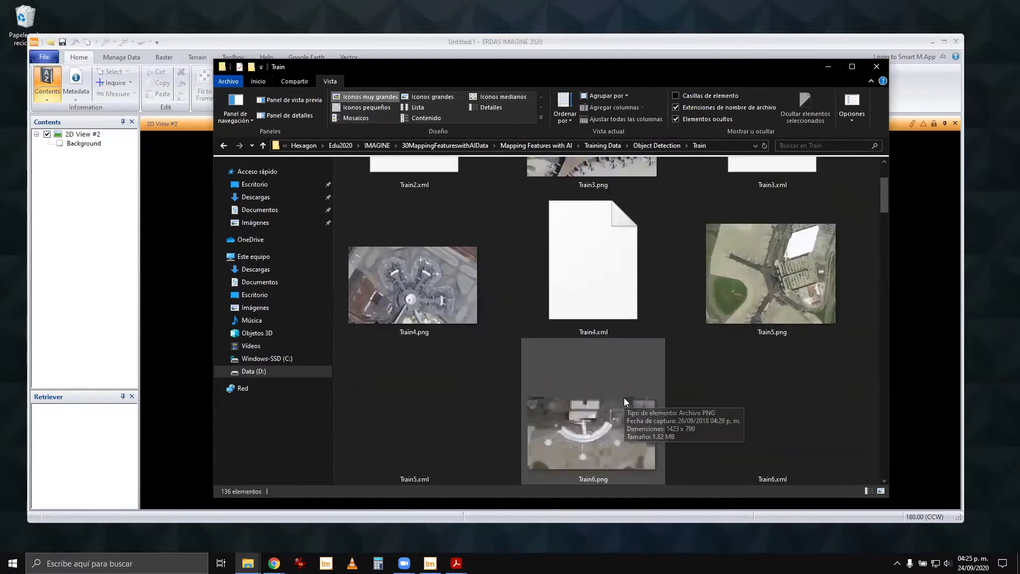
scroll(571, 378, "down", 3)
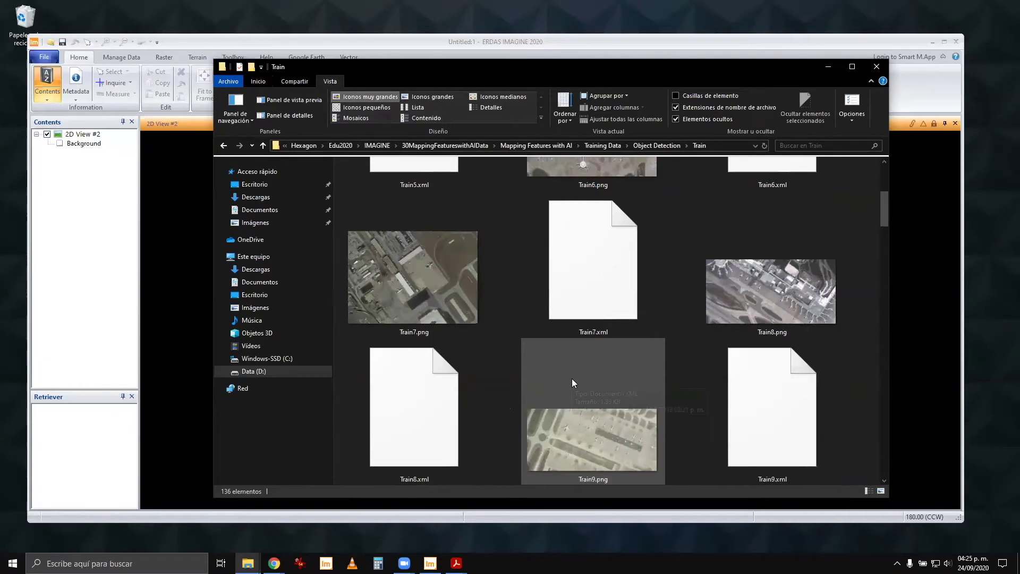
scroll(571, 378, "down", 3)
scroll(659, 400, "down", 3)
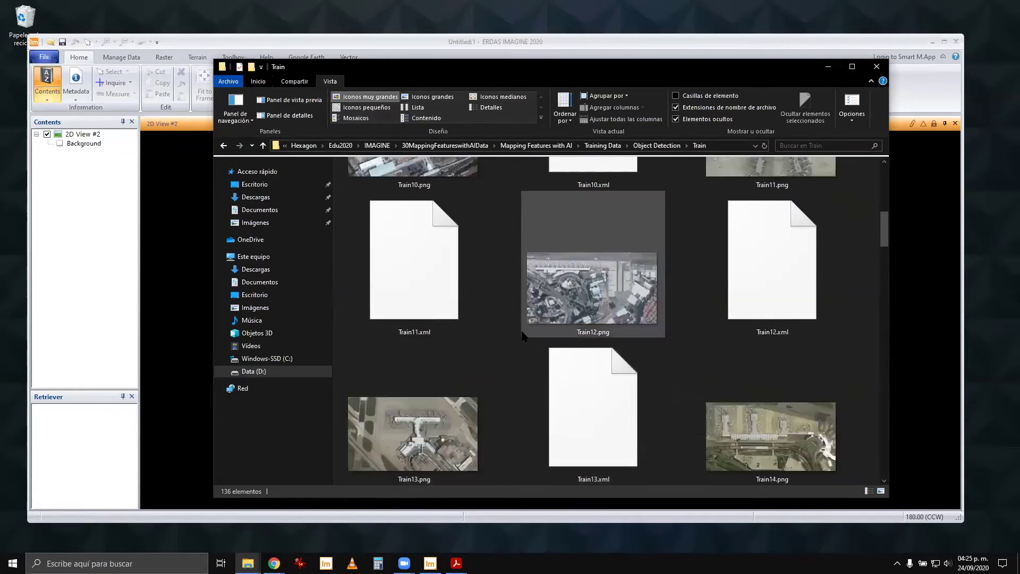
scroll(656, 352, "down", 3)
scroll(655, 353, "down", 3)
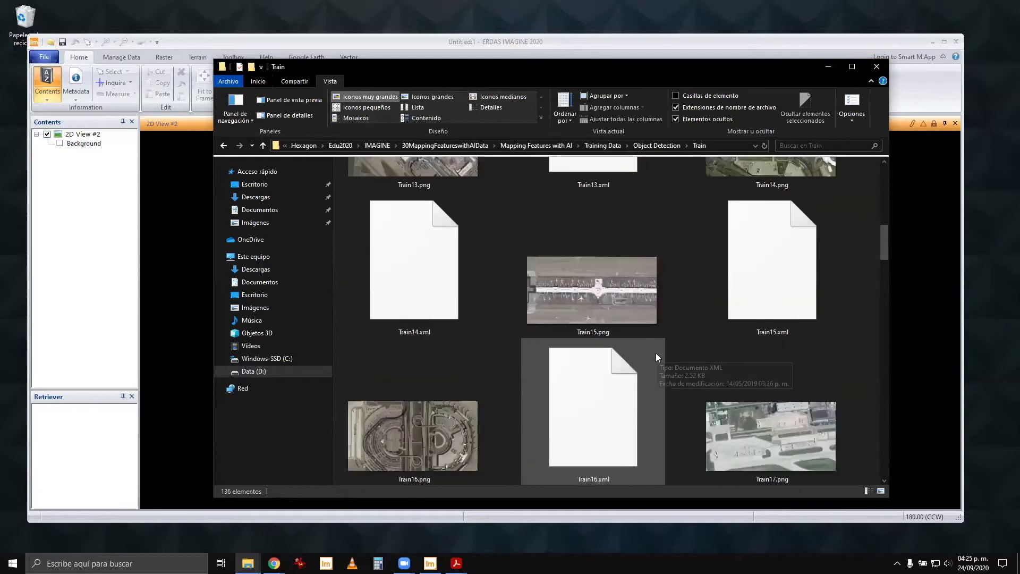
scroll(656, 353, "down", 3)
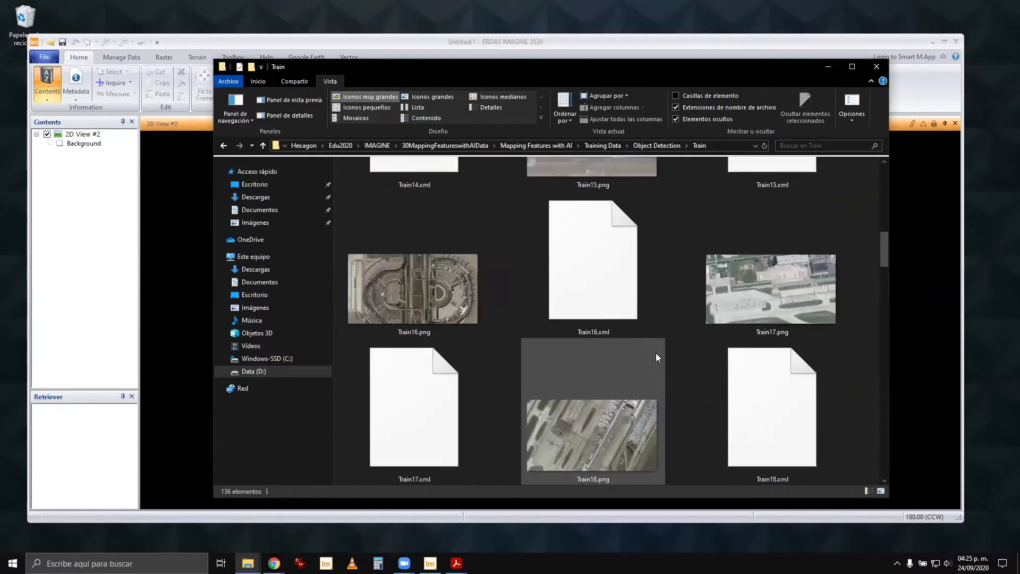
scroll(656, 357, "down", 5)
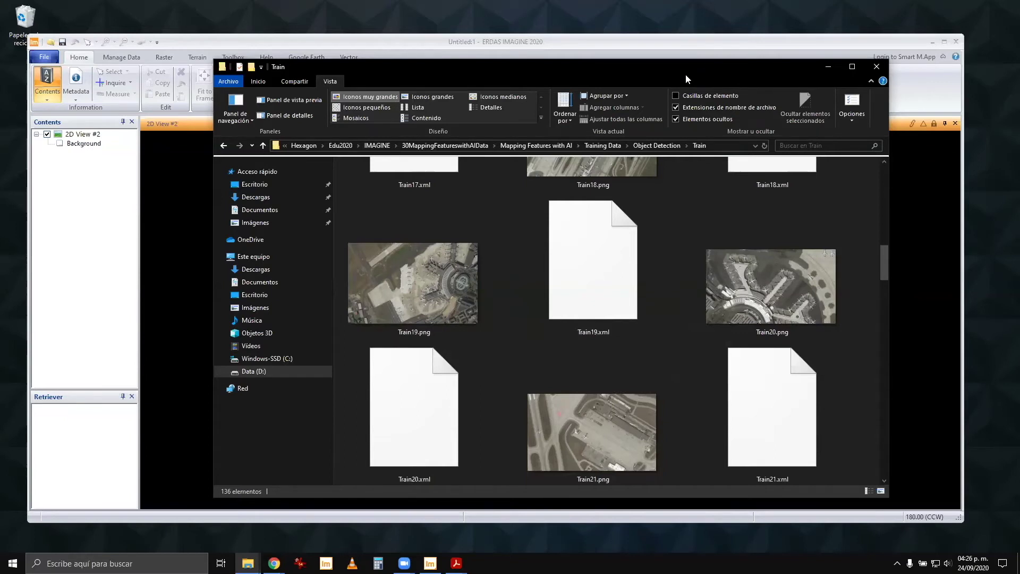
left_click(827, 67)
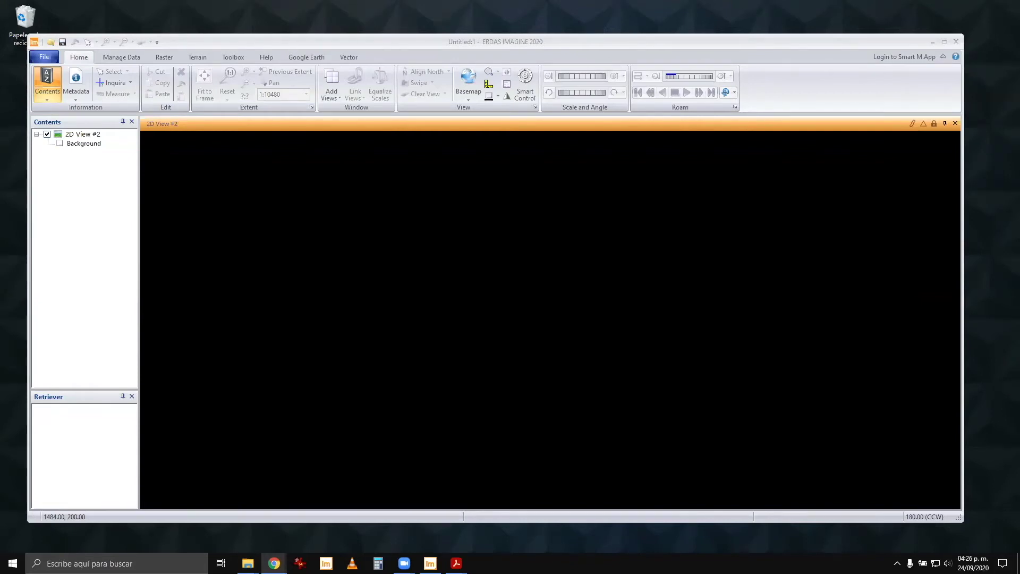
key("super+d")
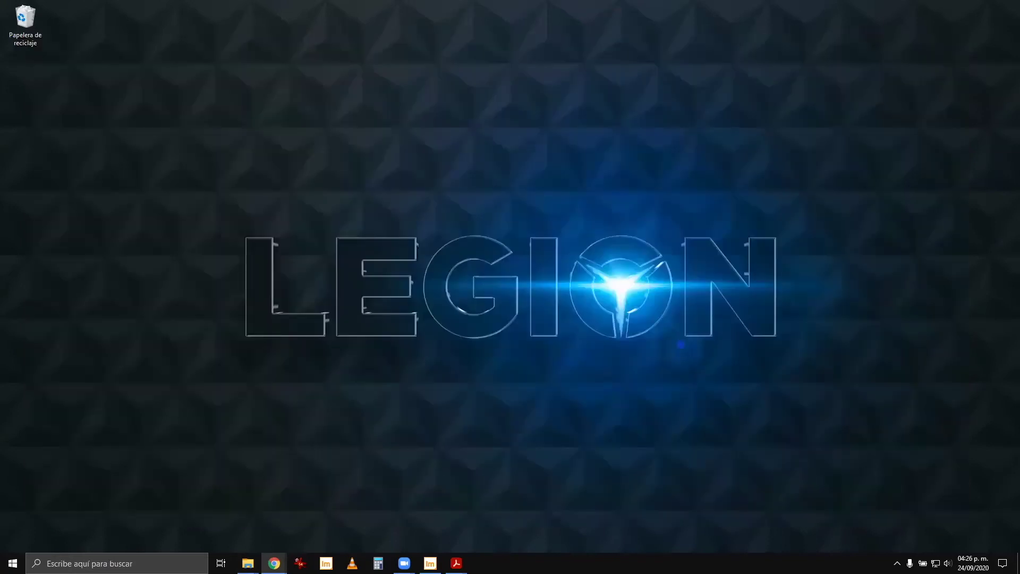
key("super+d")
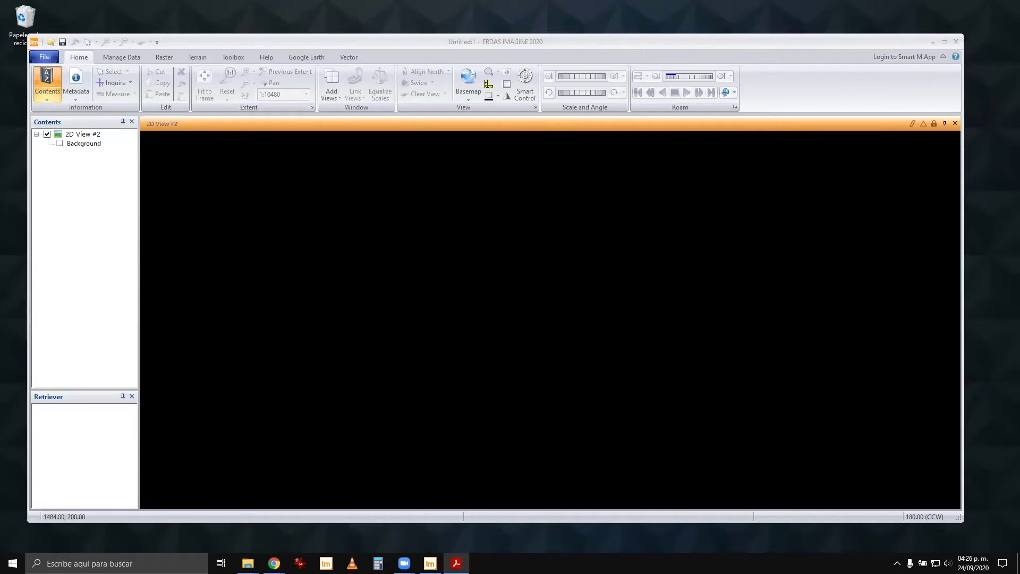
Step: Add Train1.png from the object detection Train folder to the 2D view, computing its pyramid layers, and dismiss the process list
left_click(484, 304)
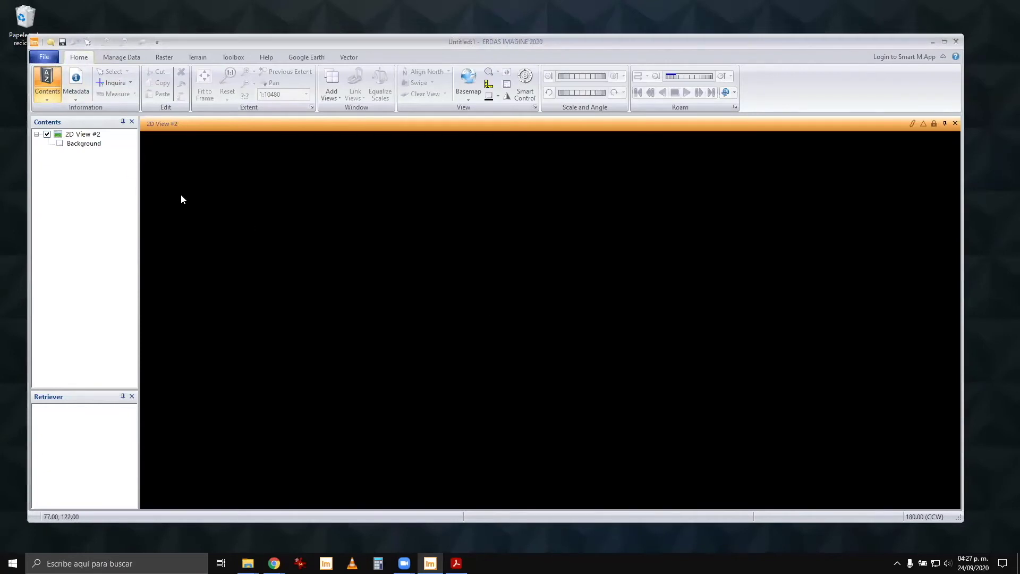
left_click(51, 41)
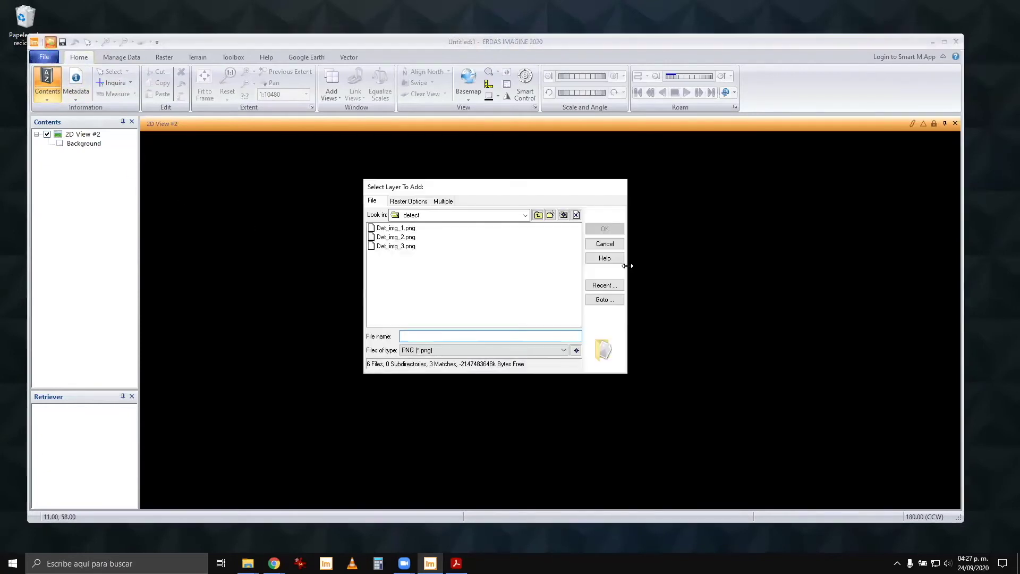
left_click(537, 214)
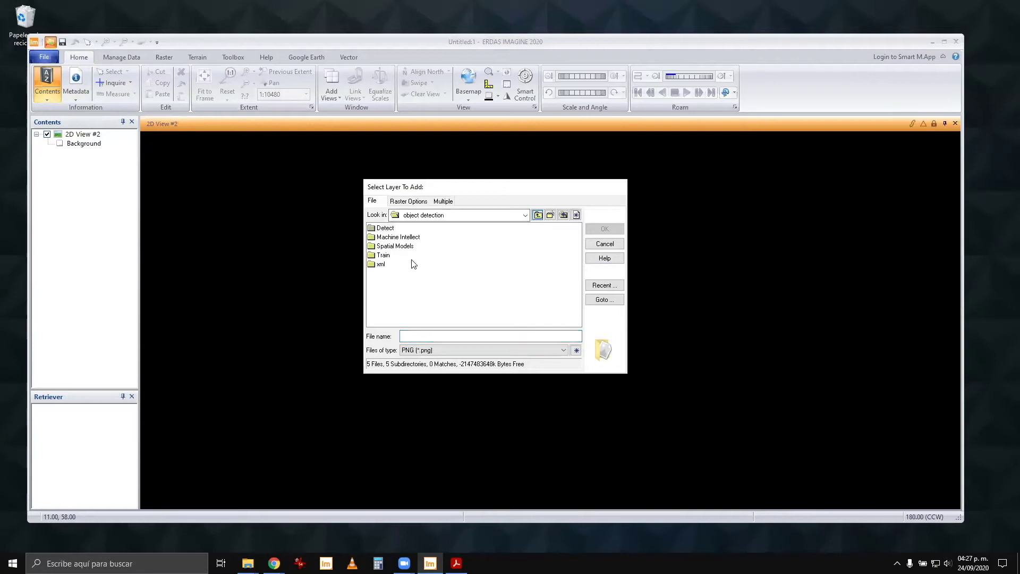
double_click(383, 255)
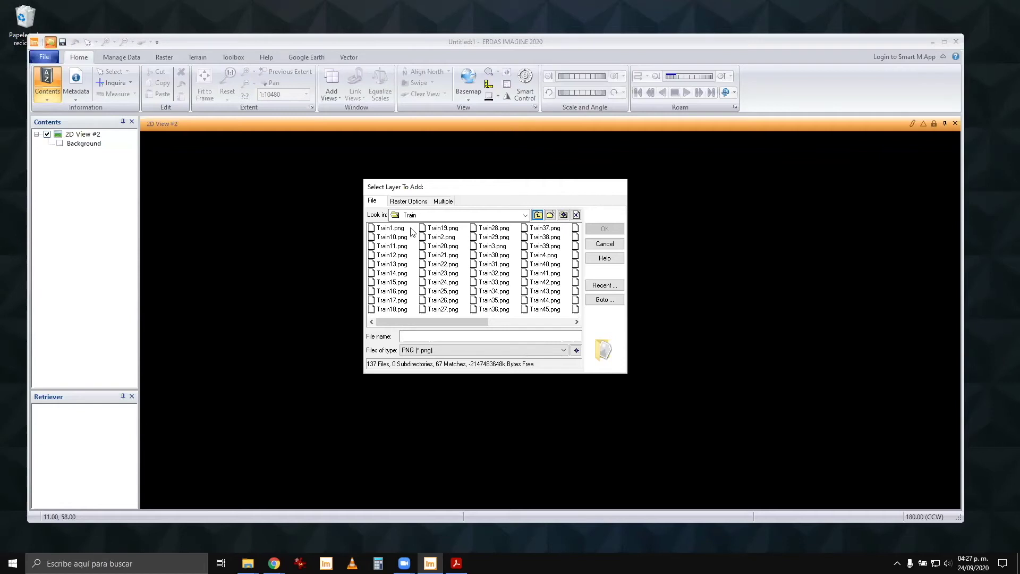
left_click(387, 230)
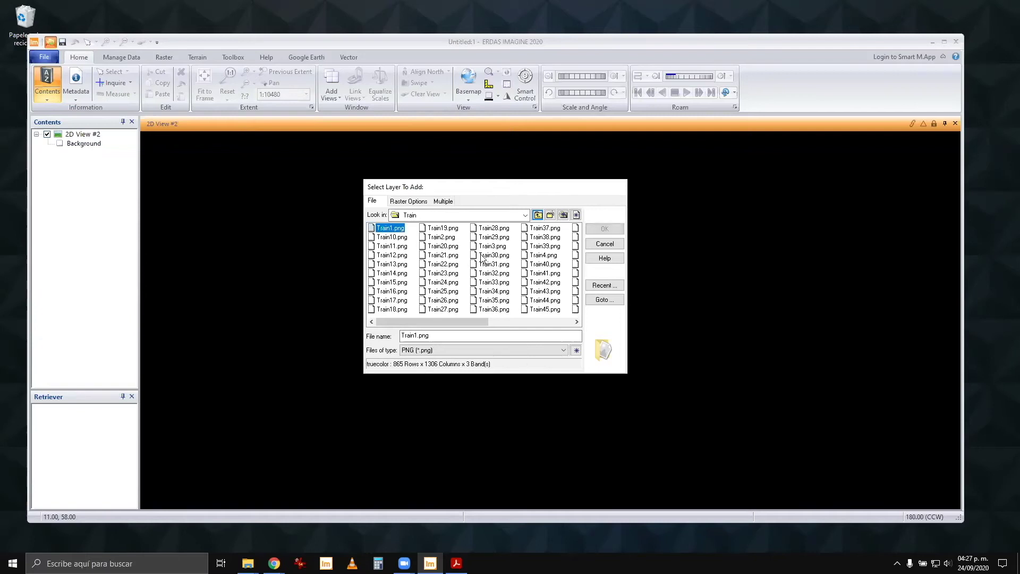
left_click(603, 230)
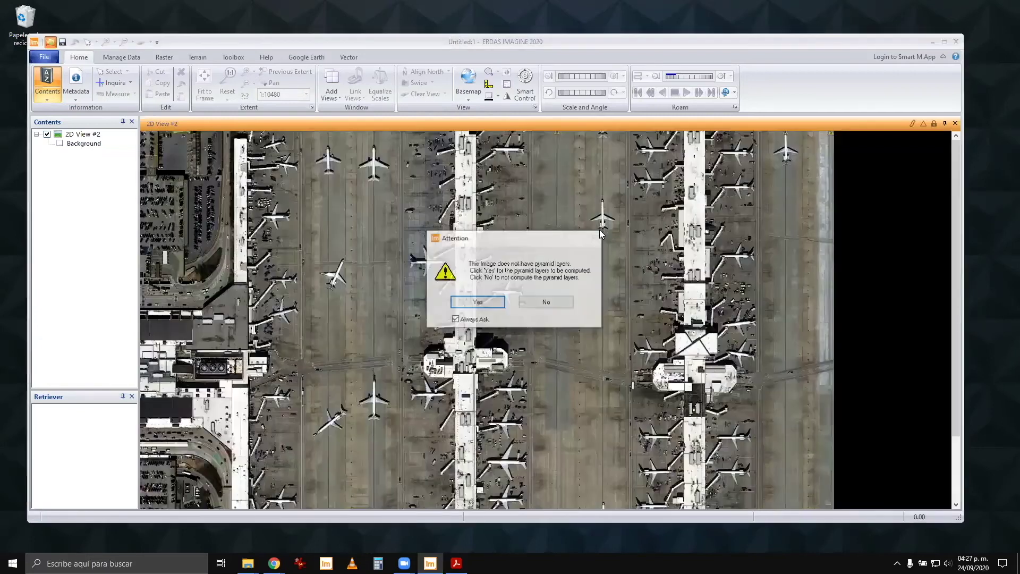
left_click(477, 302)
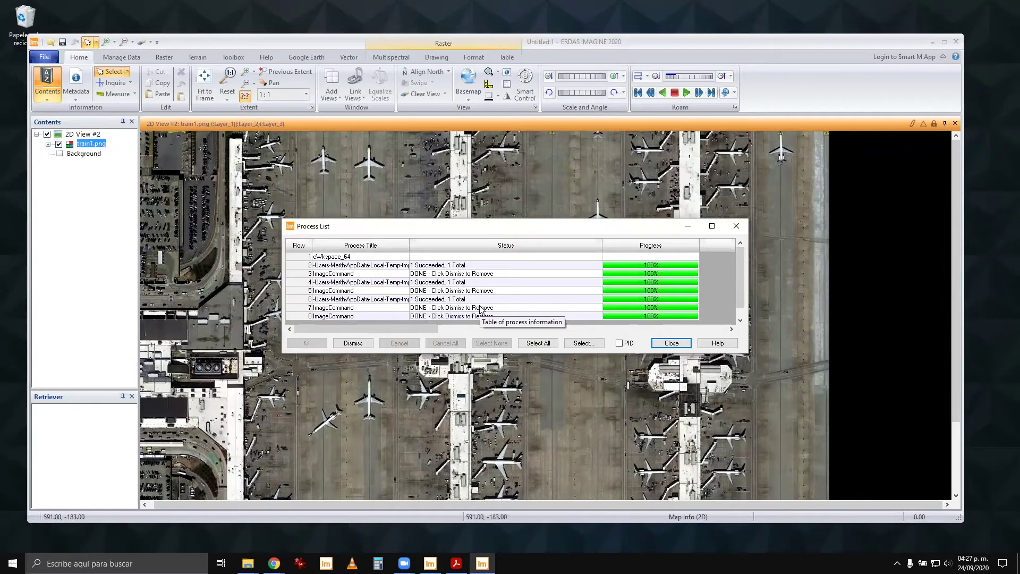
left_click(671, 343)
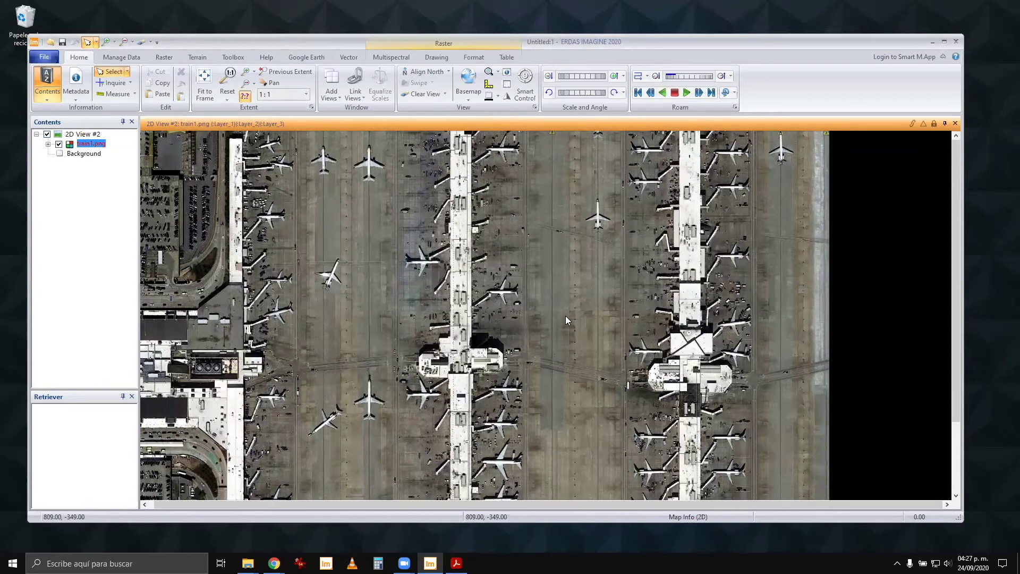
Step: Frame a gate-parked aircraft in train1.png with an Inquire Box, move the box onto the taxiing aircraft southeast of it, and close the box
left_click(212, 80)
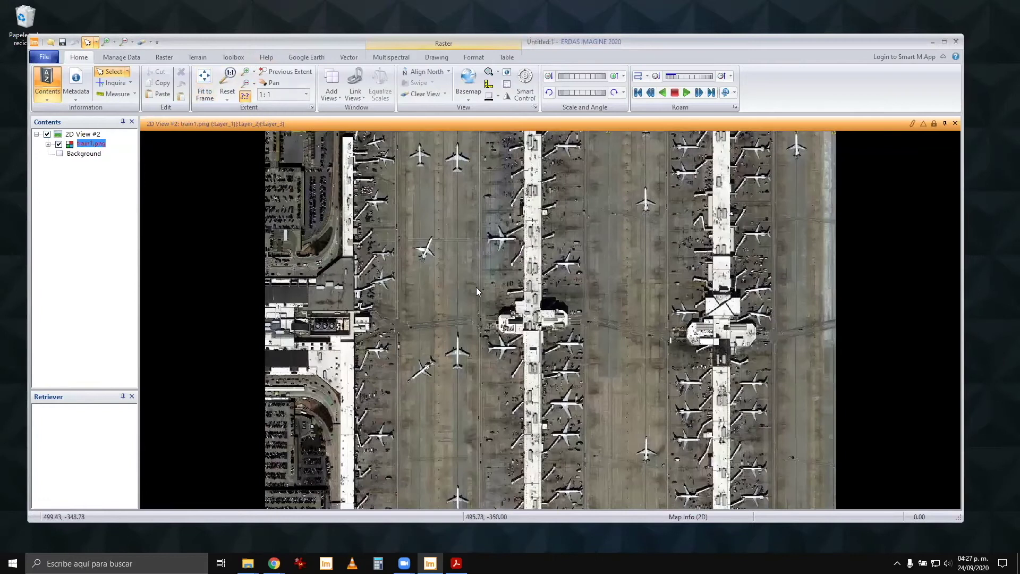
scroll(430, 163, "up", 2)
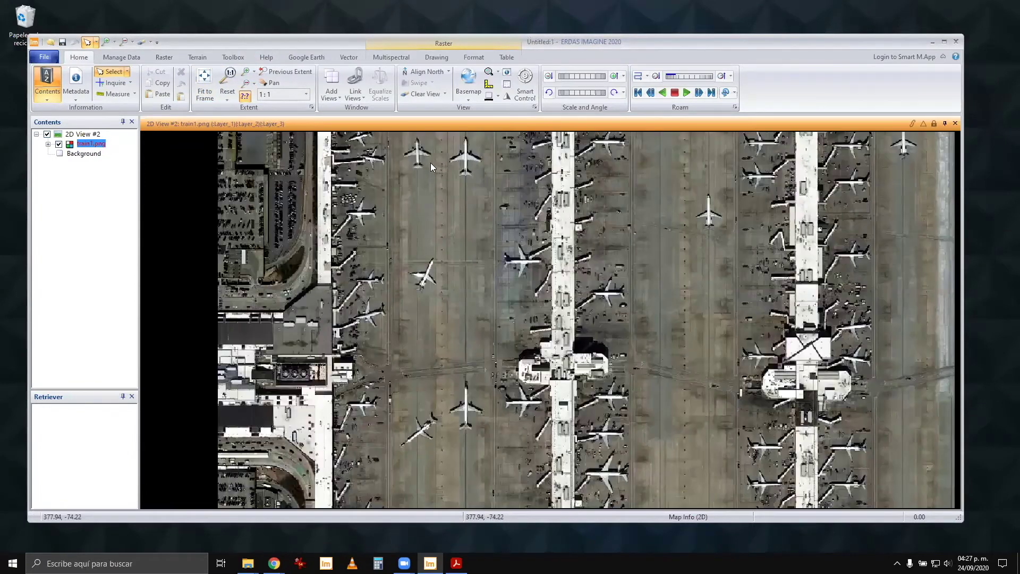
scroll(430, 163, "up", 3)
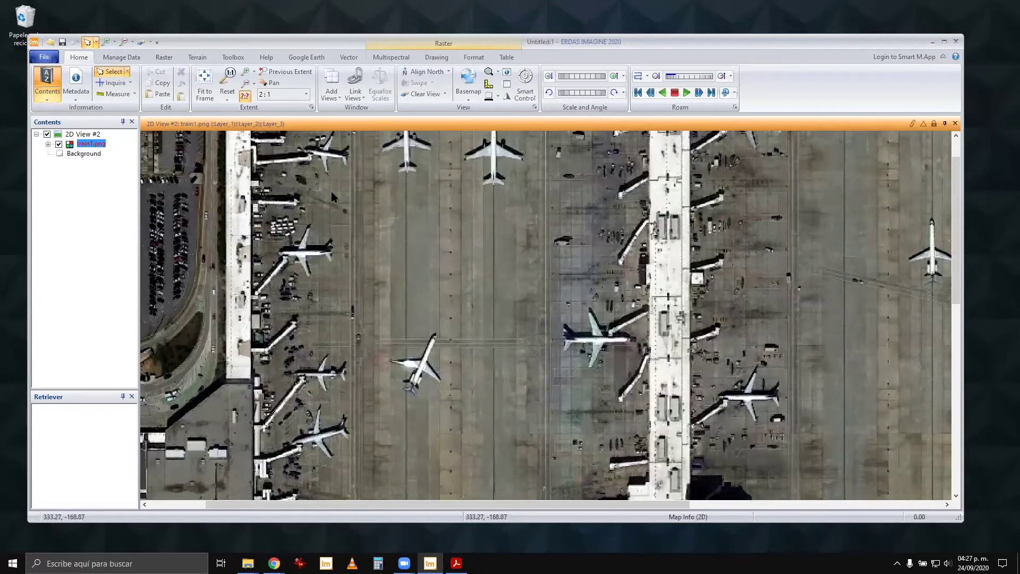
right_click(285, 231)
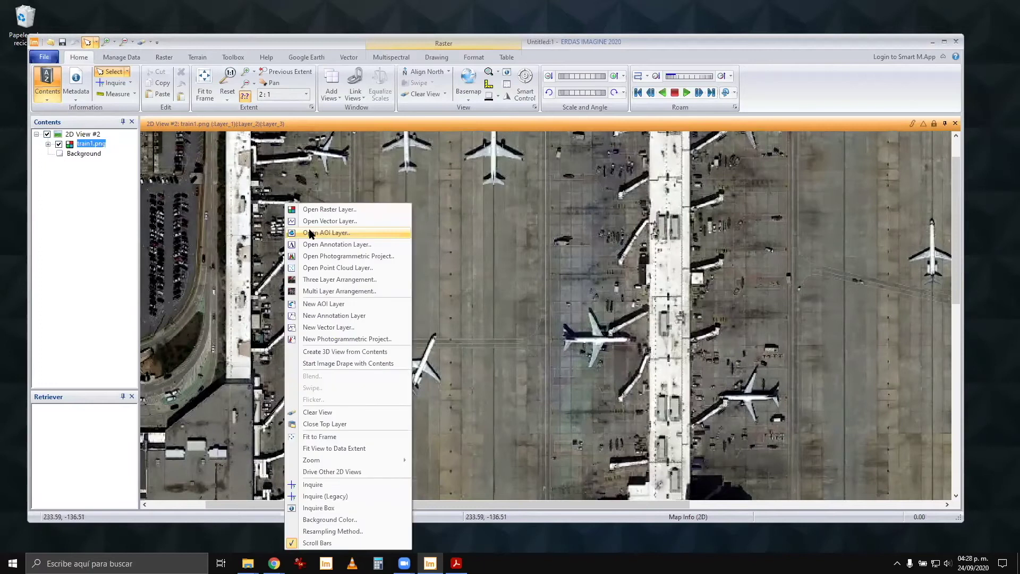
left_click(348, 510)
left_click_drag(558, 329, 333, 276)
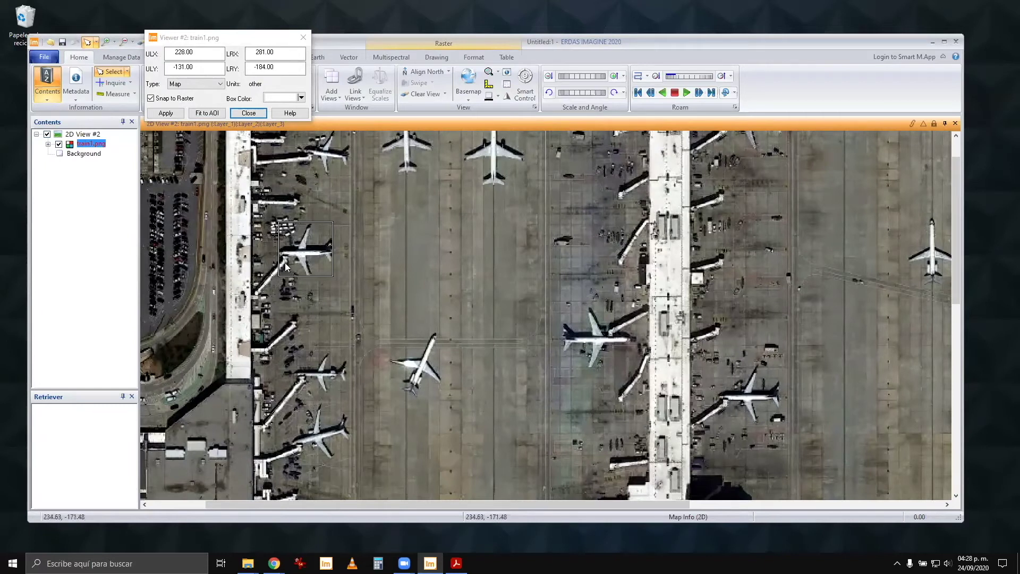
left_click_drag(285, 263, 417, 375)
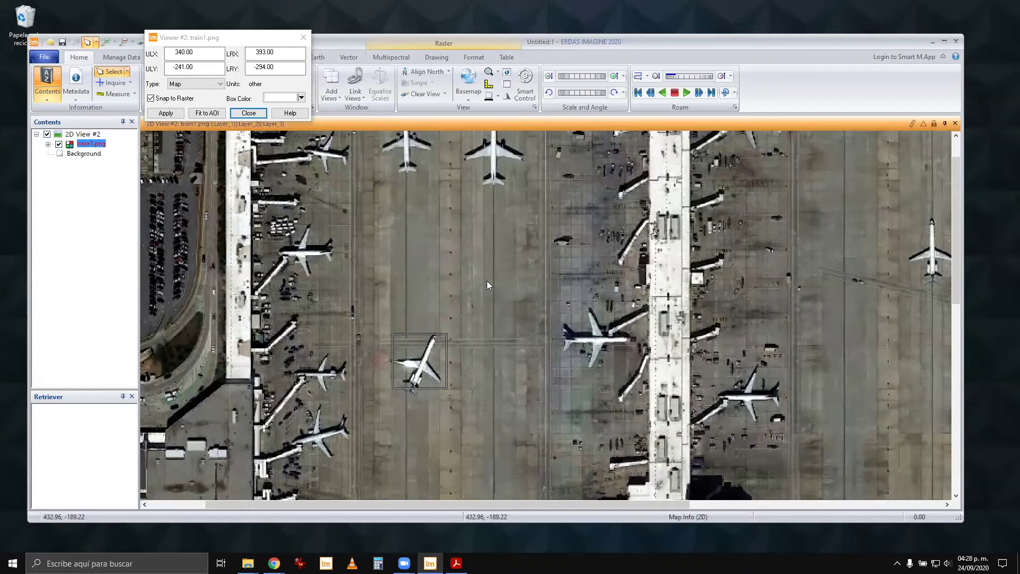
left_click(255, 113)
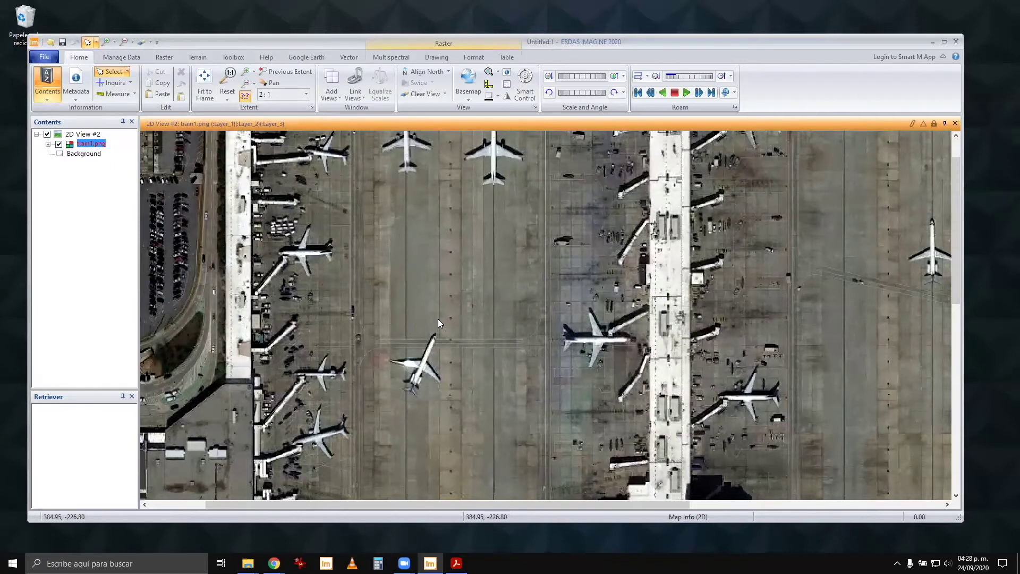
Step: Fit train1.png to the frame and clear all layers from the 2D view
left_click(204, 85)
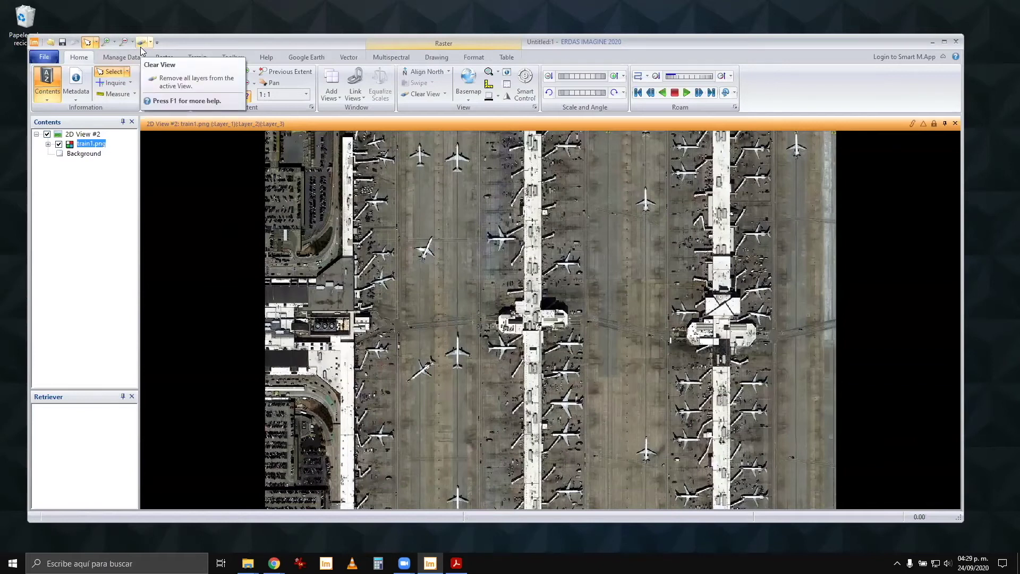
left_click(50, 41)
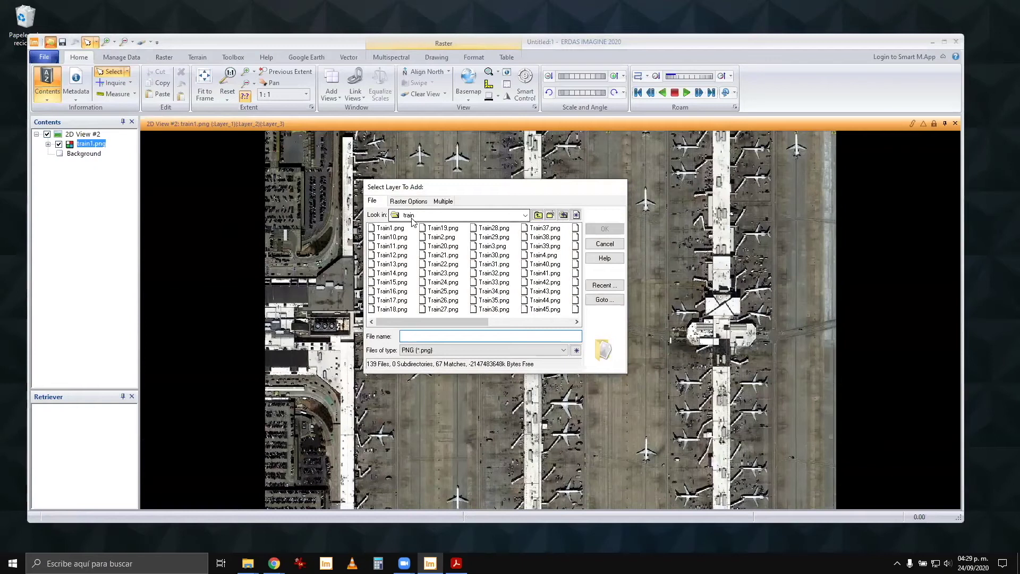
left_click(605, 243)
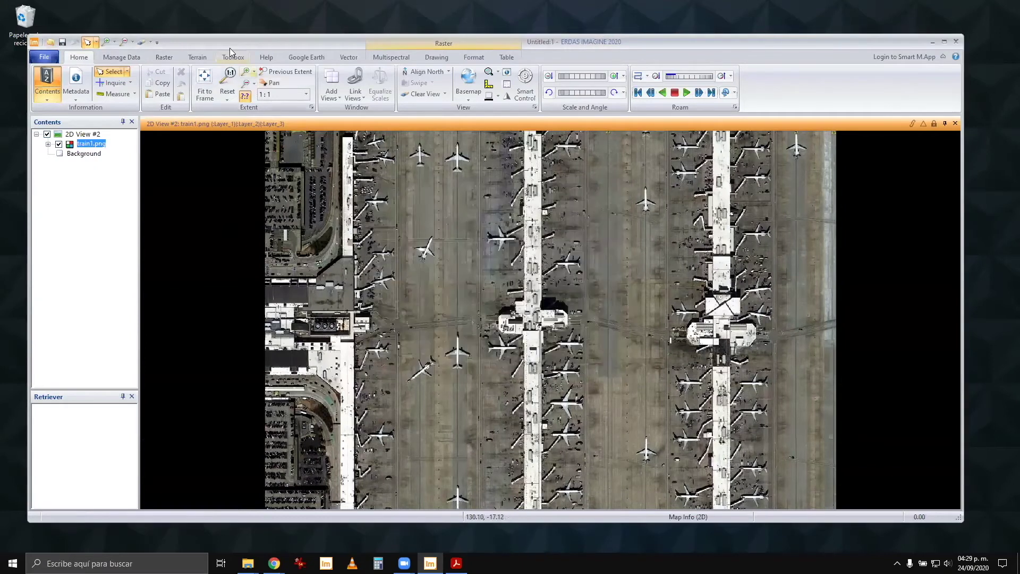
left_click(147, 41)
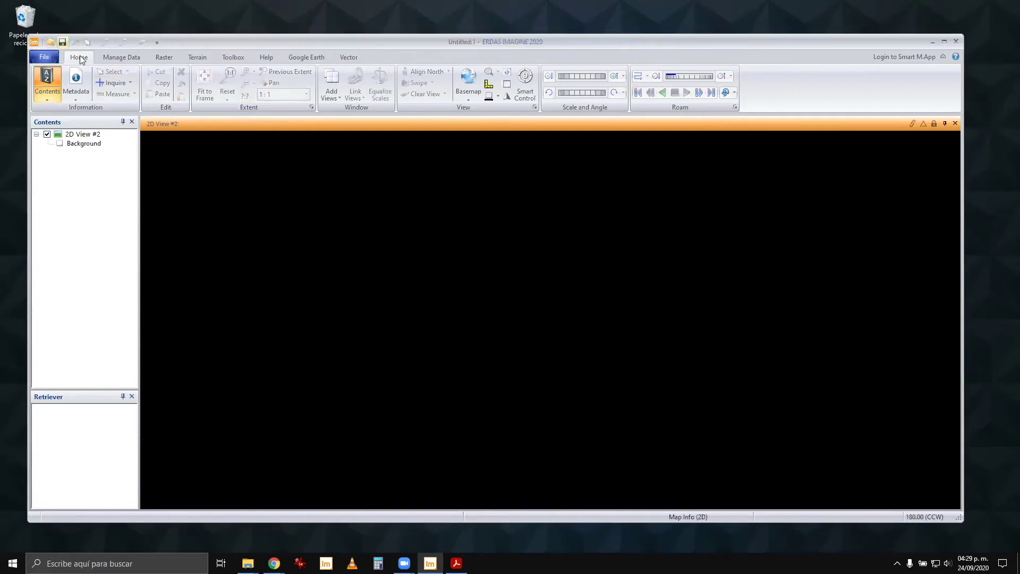
Step: Add Det_img_1.png from the object detection detect folder to the 2D view
left_click(51, 41)
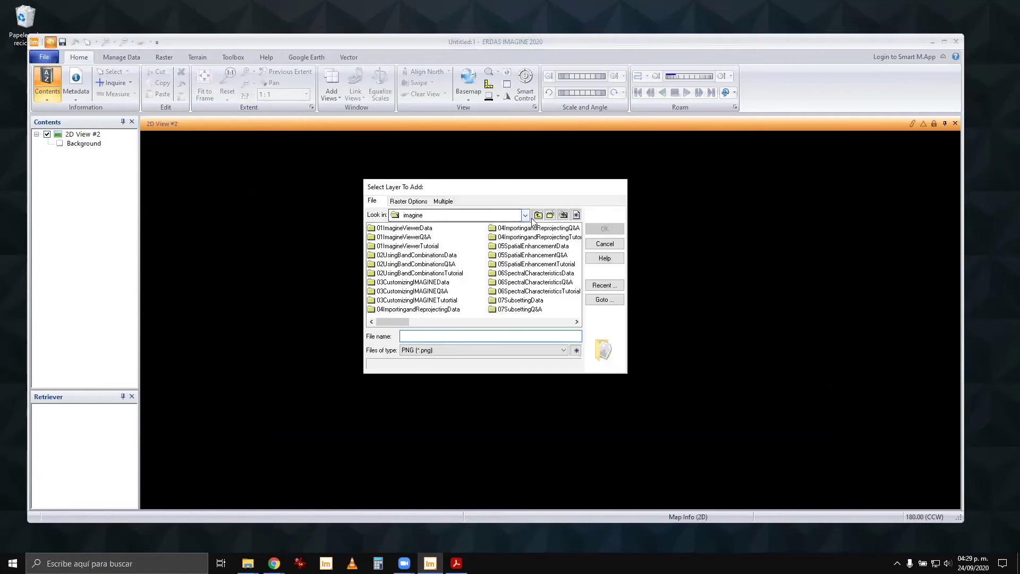
left_click(604, 300)
left_click_drag(467, 318, 545, 317)
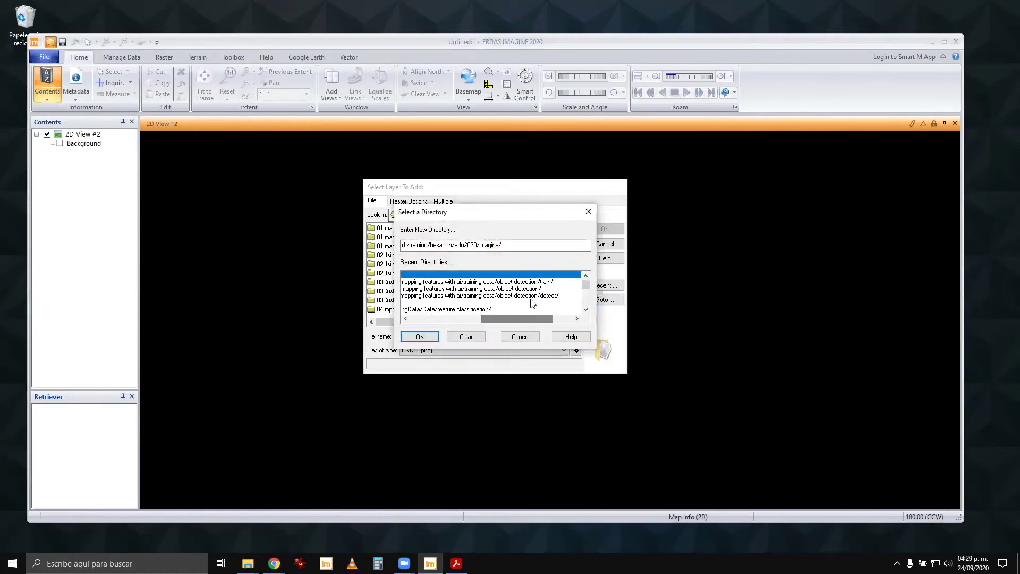
double_click(533, 296)
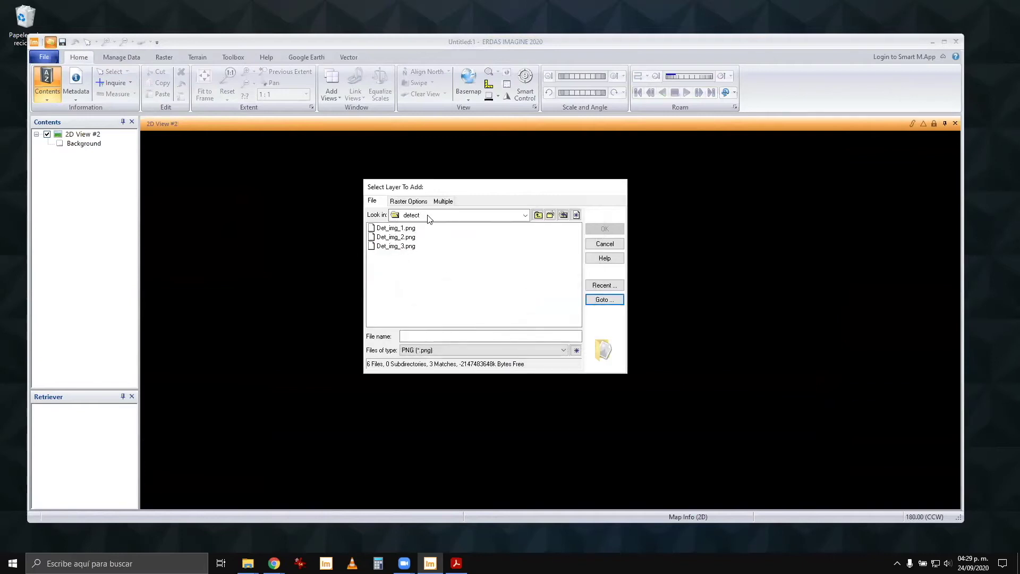
left_click(398, 228)
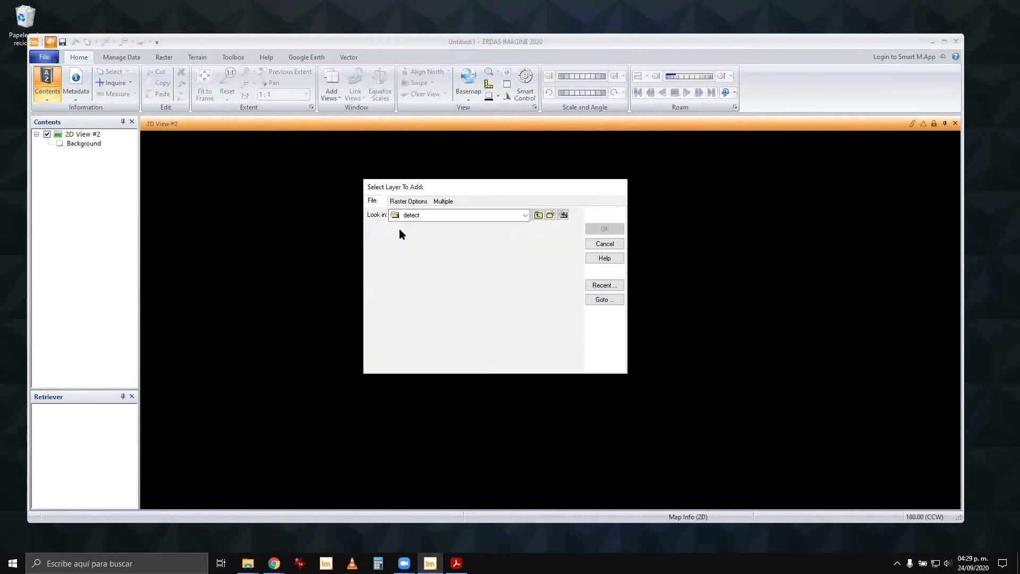
left_click(599, 228)
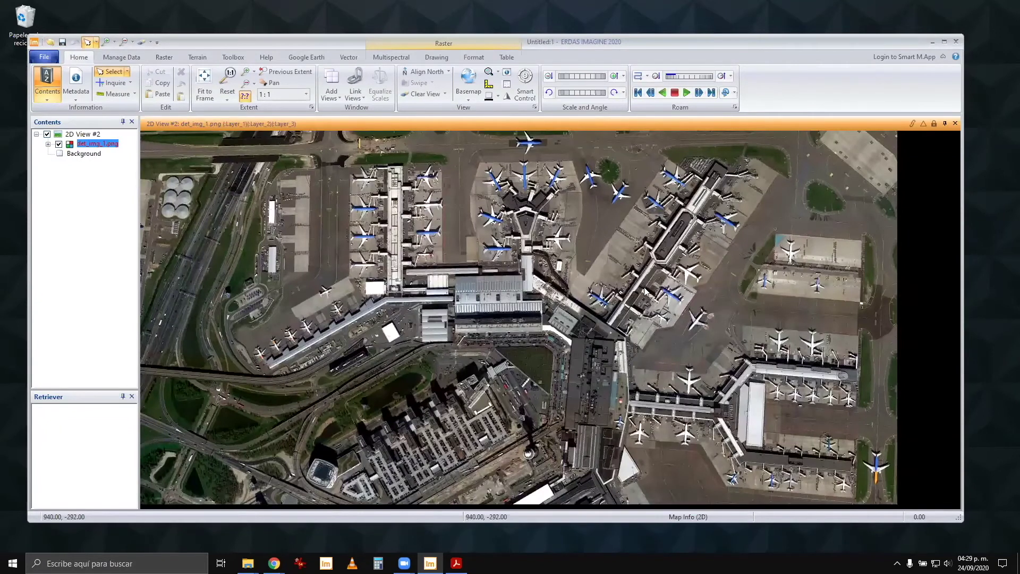
Step: Examine the gate-parked aircraft in det_img_1.png up close and clear the image from the 2D view
scroll(650, 286, "up", 2)
scroll(650, 286, "up", 3)
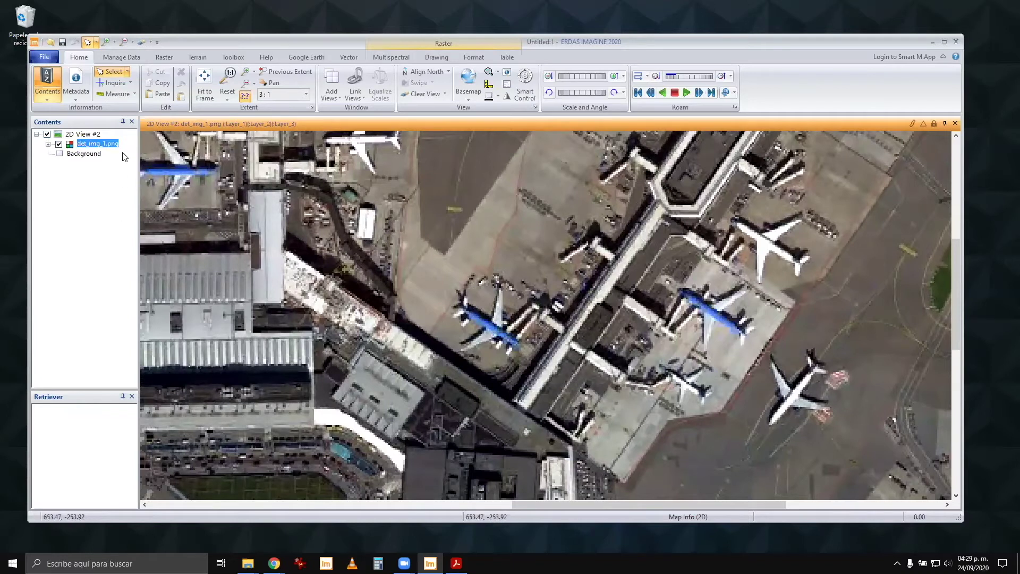
left_click(202, 85)
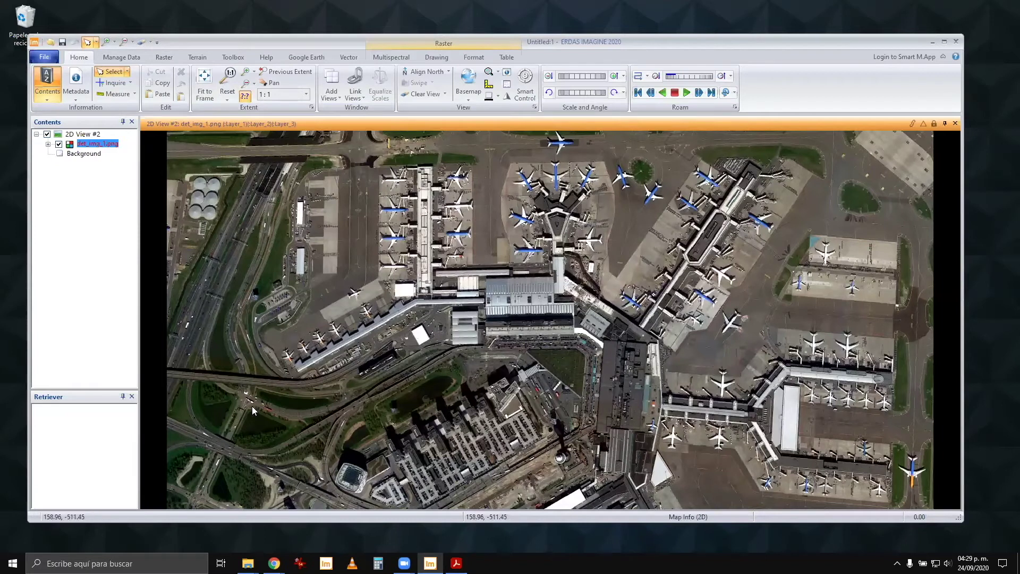
left_click(141, 43)
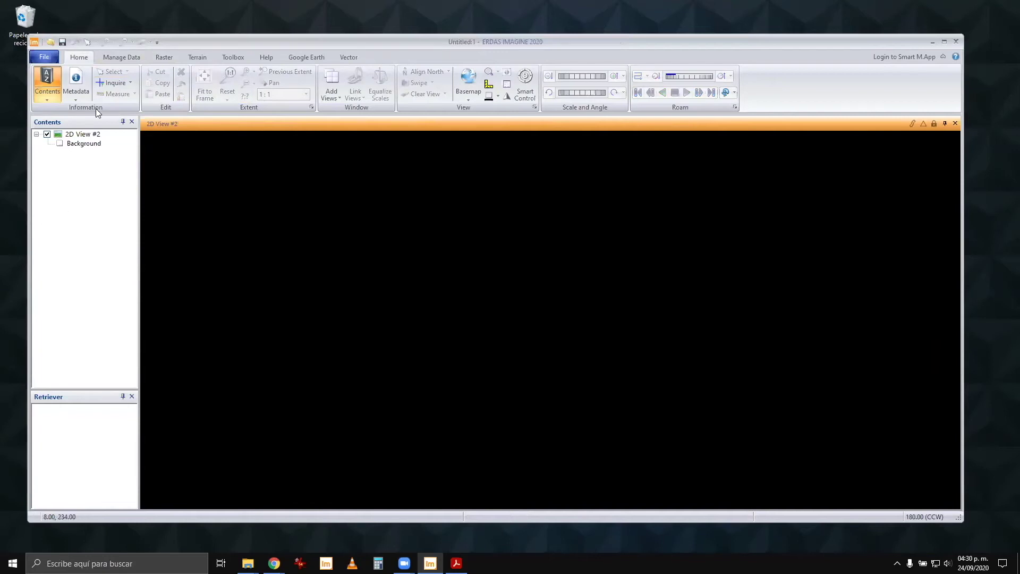
Step: Switch to the Machine Learning Layout and take its window out of full screen
left_click(56, 58)
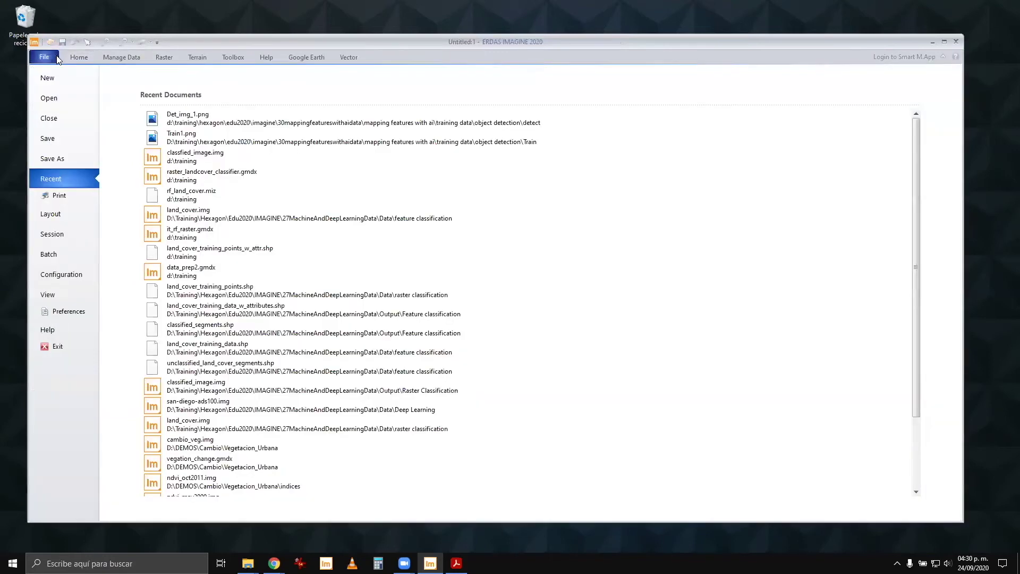
left_click(73, 212)
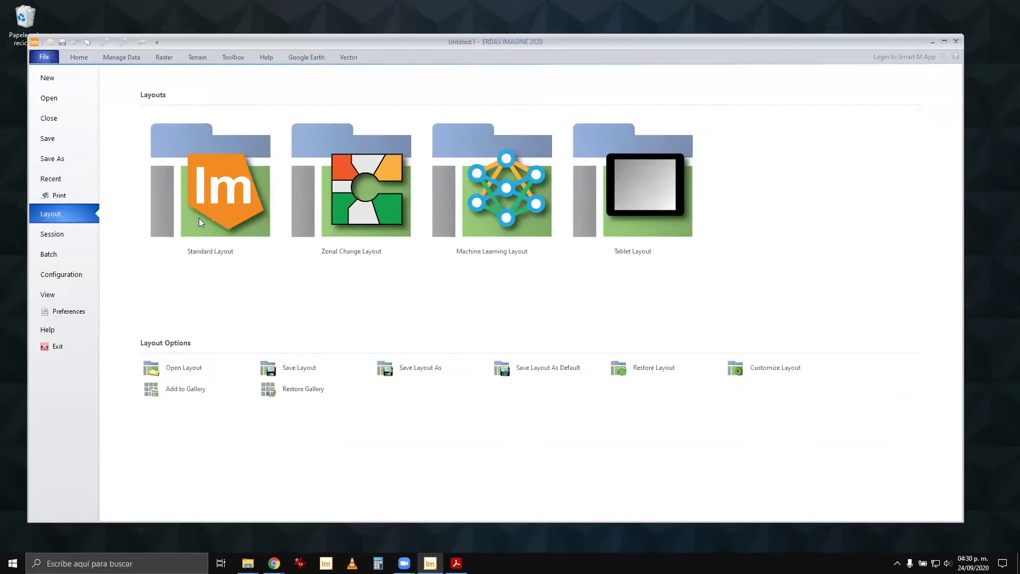
left_click(494, 206)
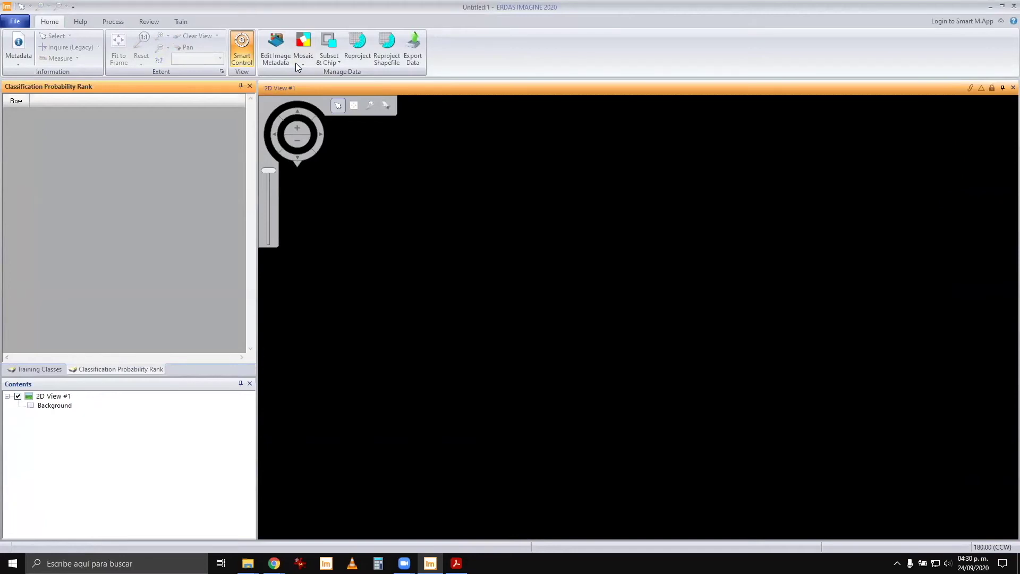
left_click_drag(330, 8, 344, 46)
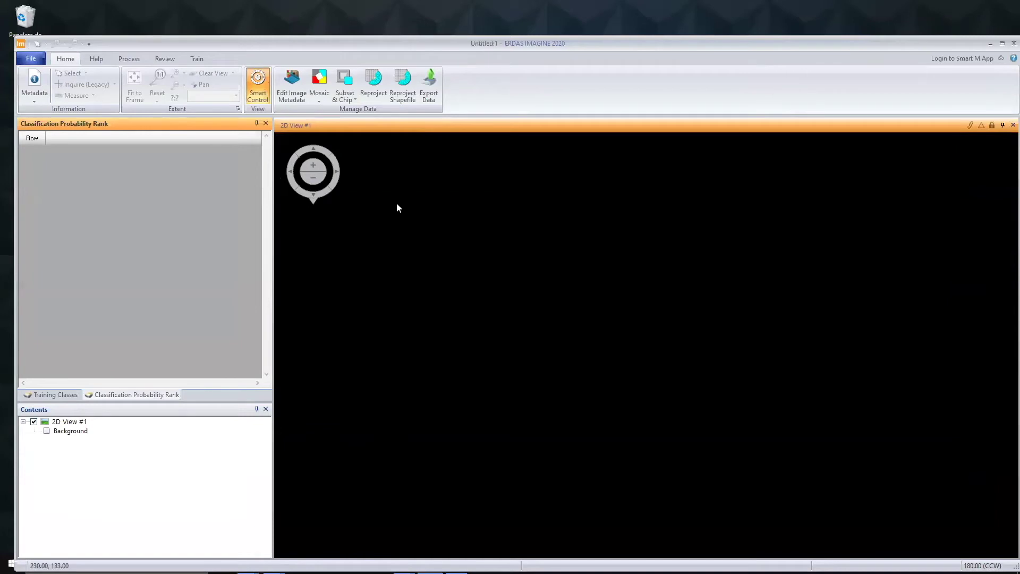
Step: Look over the Process and Review tools of the machine learning layout, shrinking the window to fit within the desktop
left_click(129, 58)
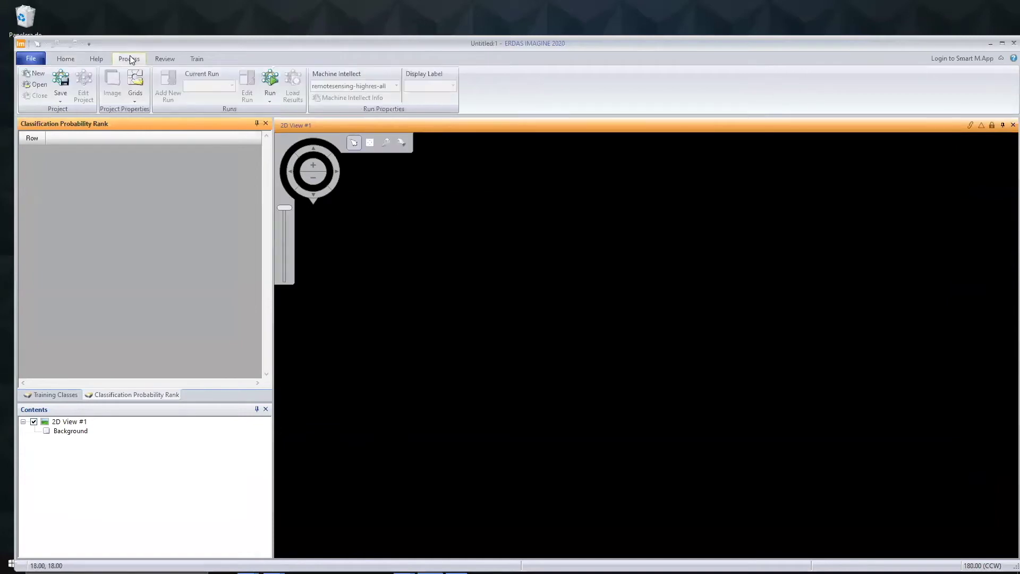
left_click(158, 60)
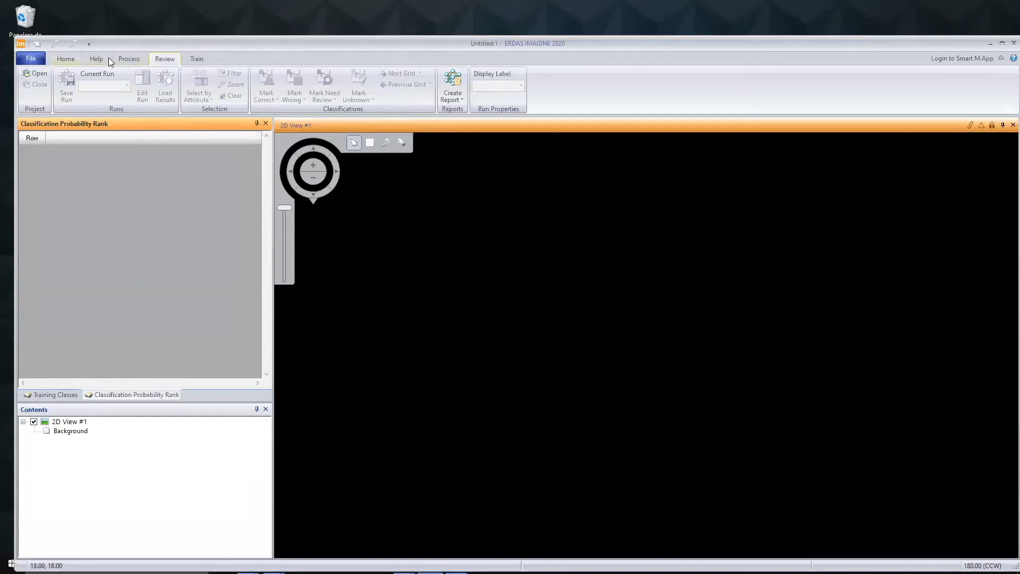
left_click(68, 57)
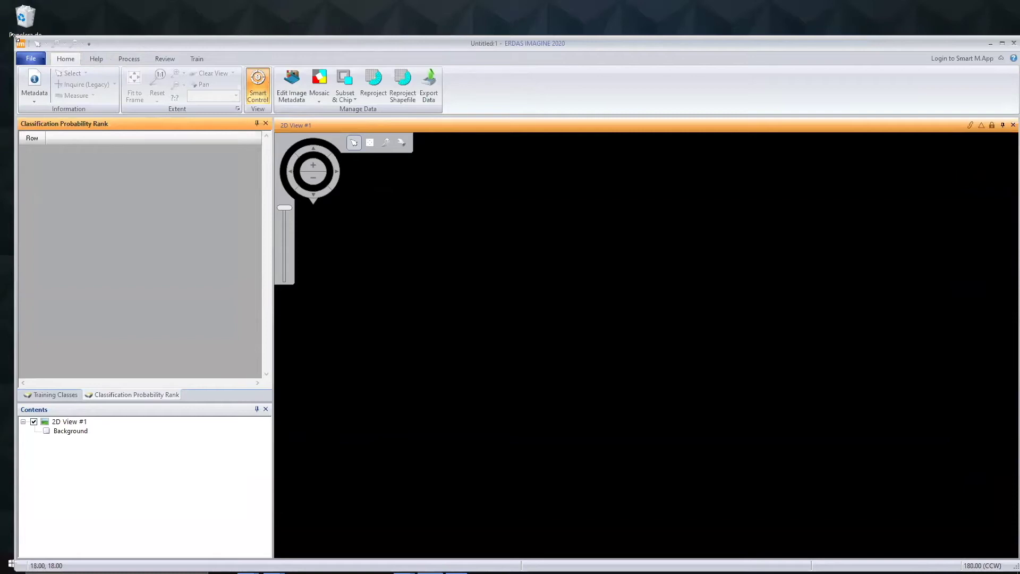
left_click_drag(16, 39, 66, 77)
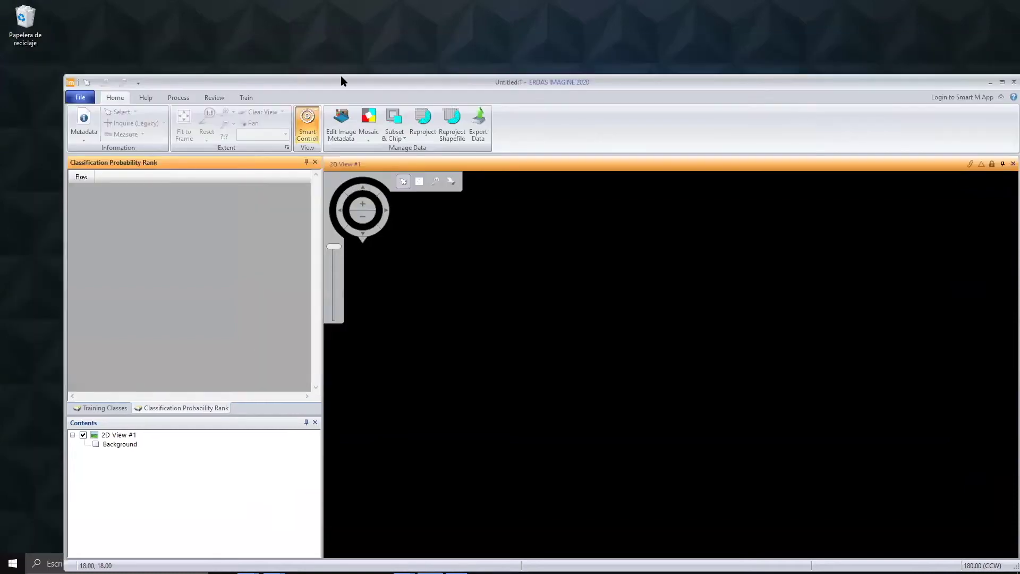
left_click_drag(341, 81, 299, 53)
left_click(107, 69)
left_click(123, 70)
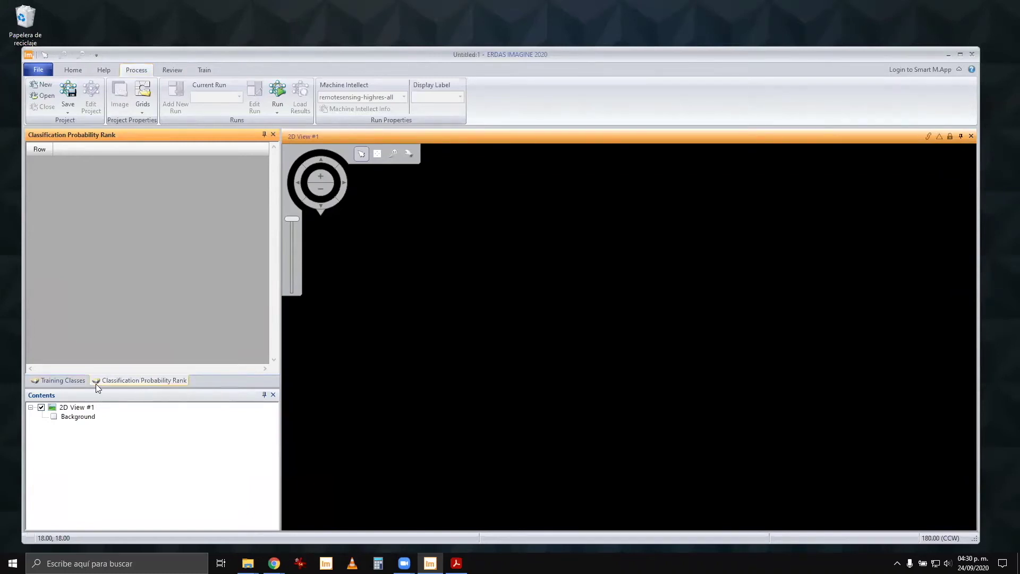
left_click(168, 72)
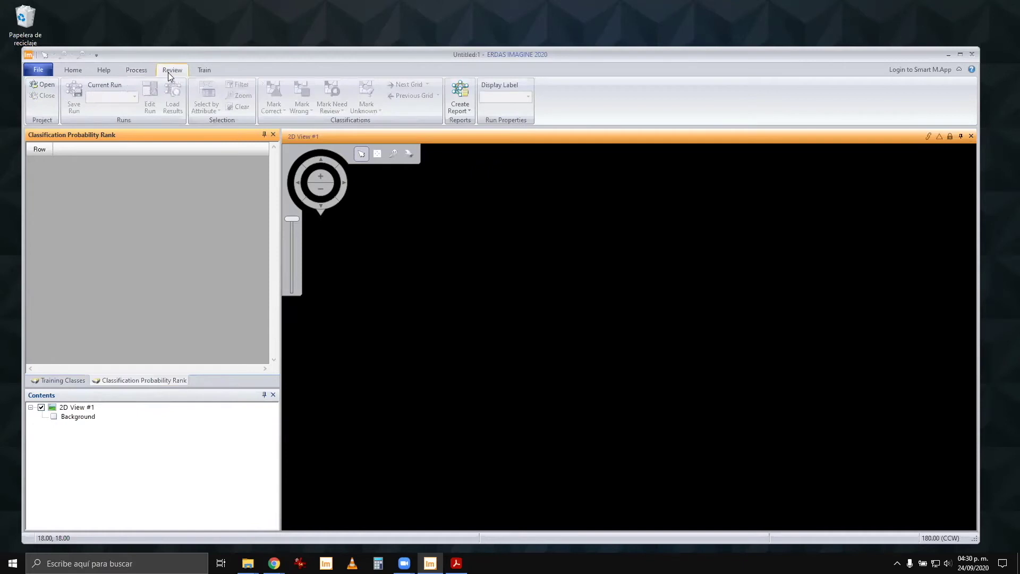
Step: Narrow the Training Classes pane and set the training data type to Object Footprints Only
left_click(208, 67)
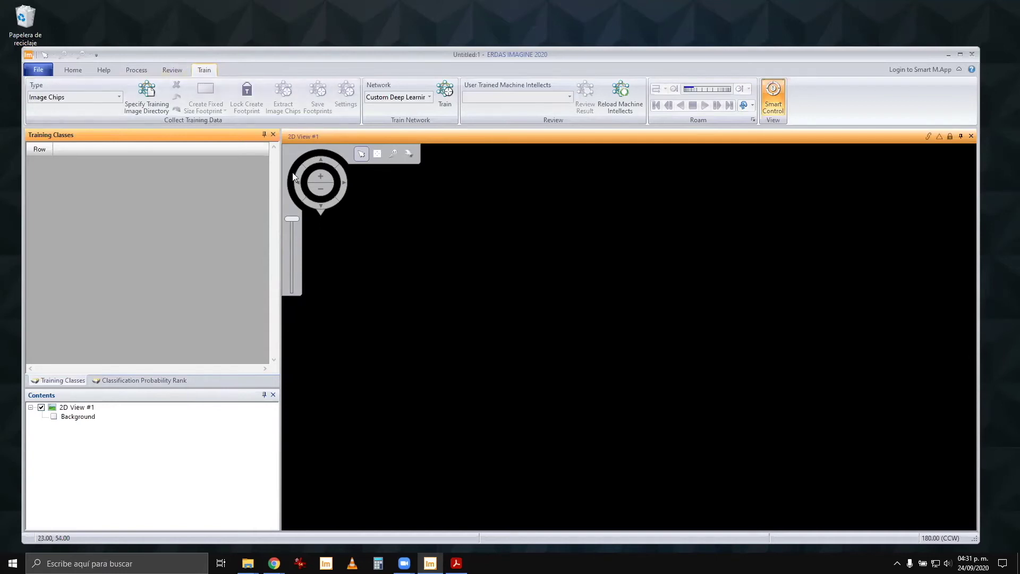
left_click_drag(281, 164, 184, 178)
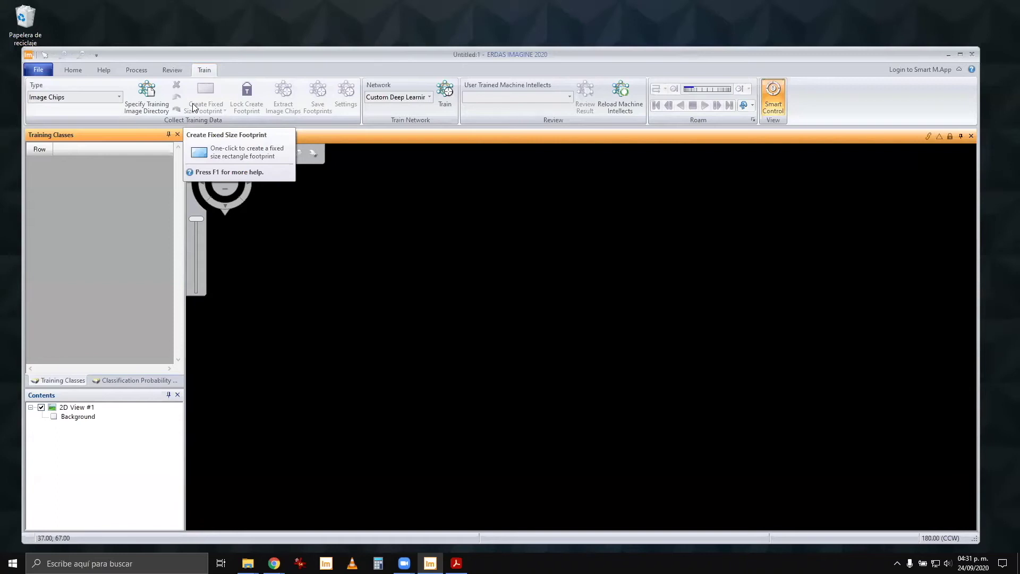
left_click(119, 98)
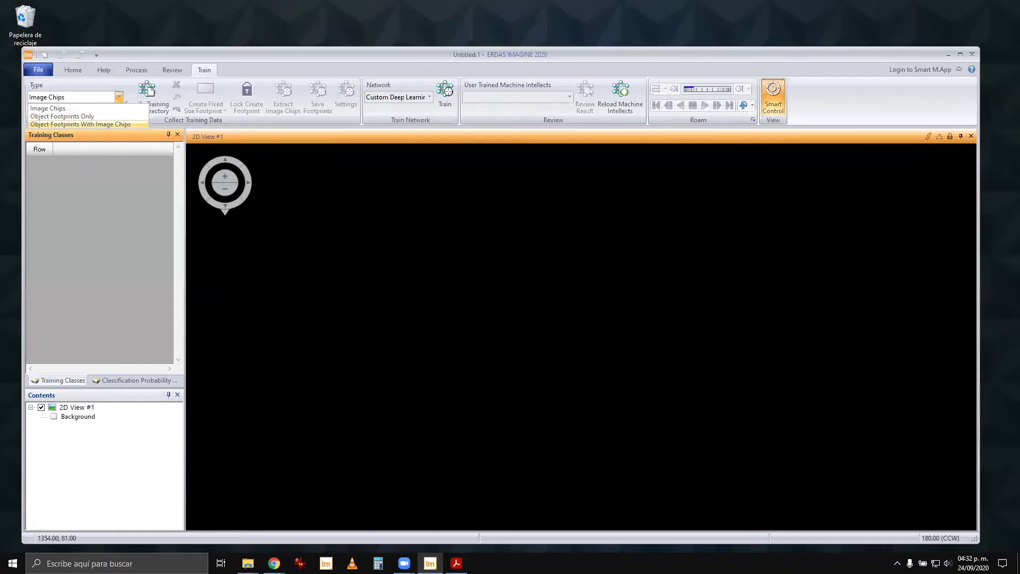
left_click(91, 116)
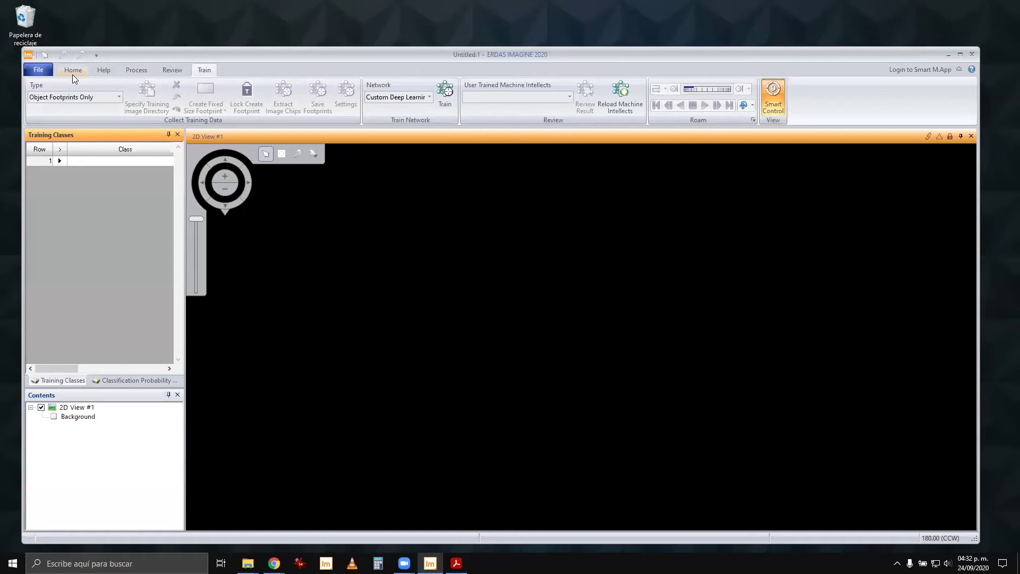
Step: Open Train1.png from the object detection train folder as a raster layer in the 2D view with its airplane footprints
left_click(40, 70)
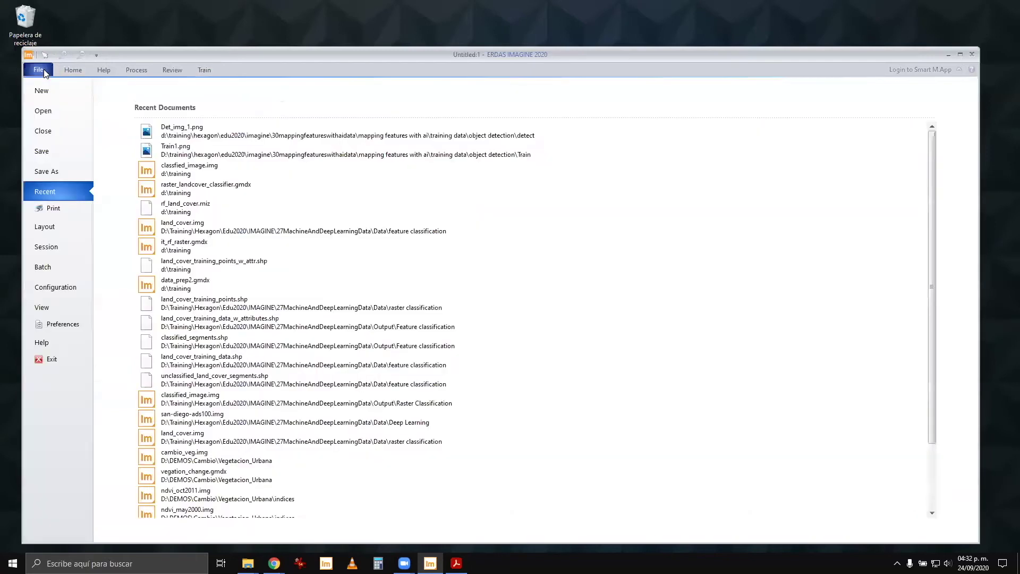
left_click(47, 111)
left_click(181, 133)
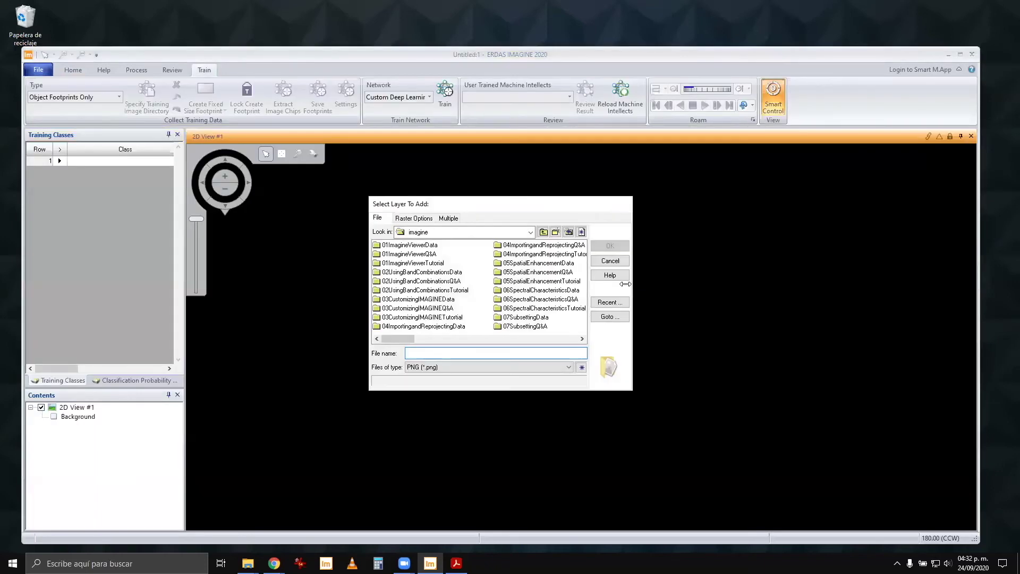
left_click(609, 317)
left_click_drag(473, 330, 521, 332)
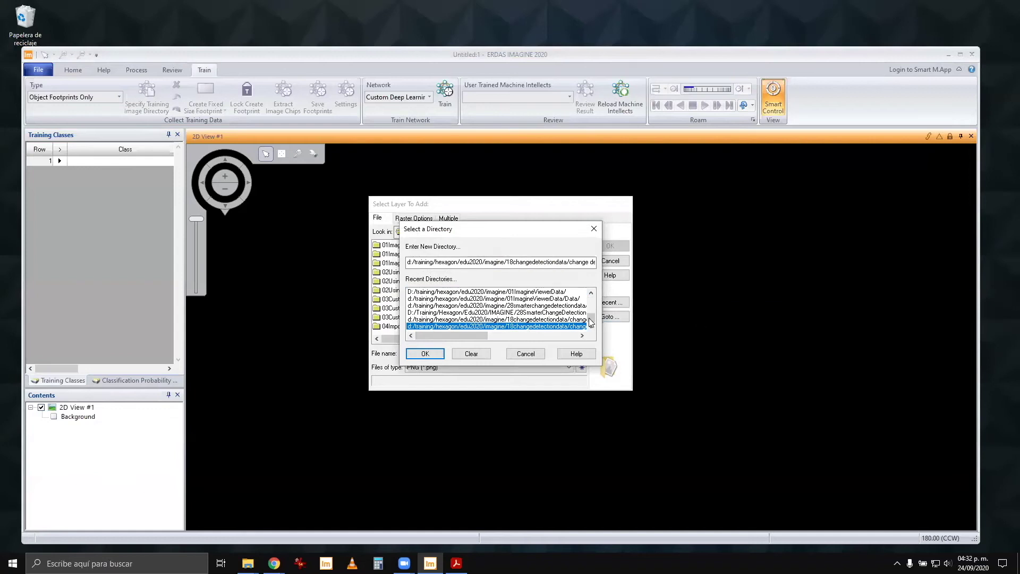
left_click_drag(591, 320, 595, 295)
left_click_drag(471, 336, 574, 336)
double_click(518, 307)
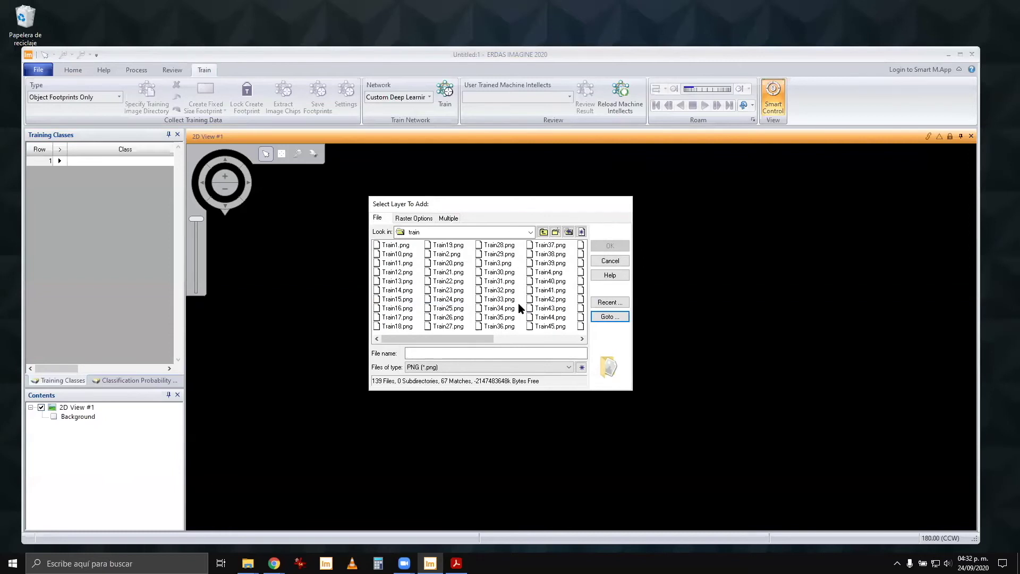
left_click(395, 245)
left_click(610, 246)
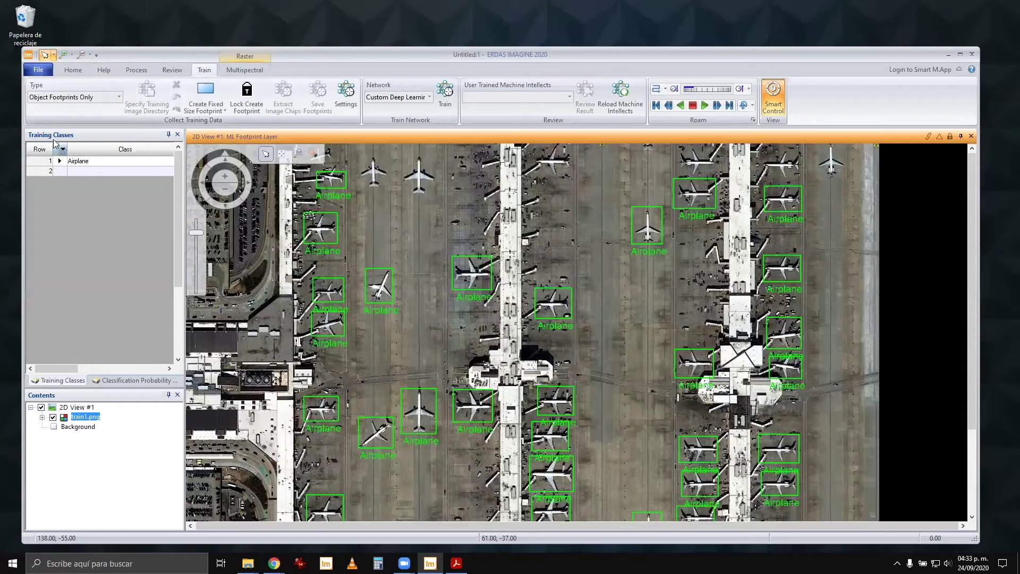
Step: Remove the train1.png layer from the 2D view and turn off Smart Control
right_click(85, 415)
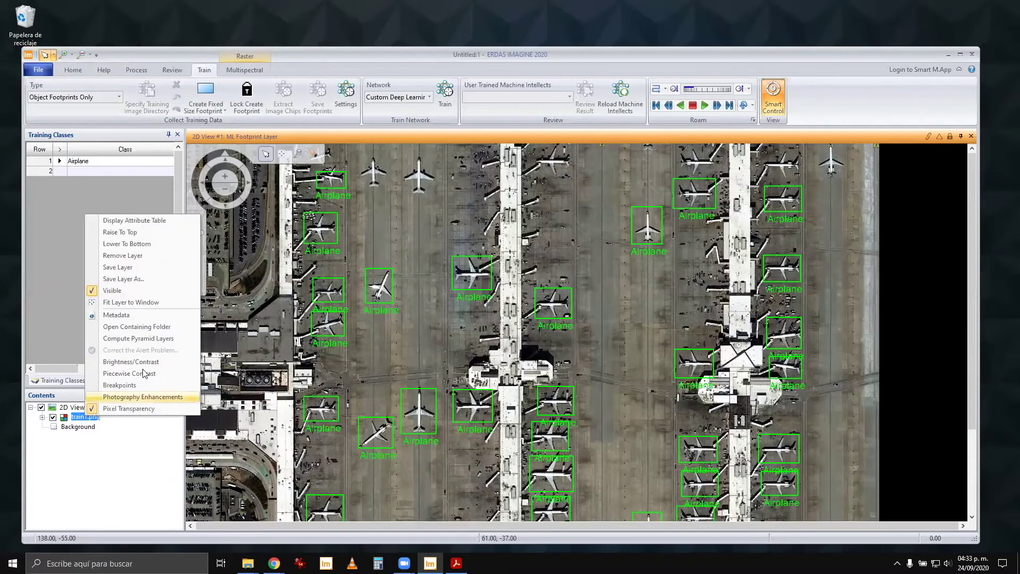
left_click(122, 257)
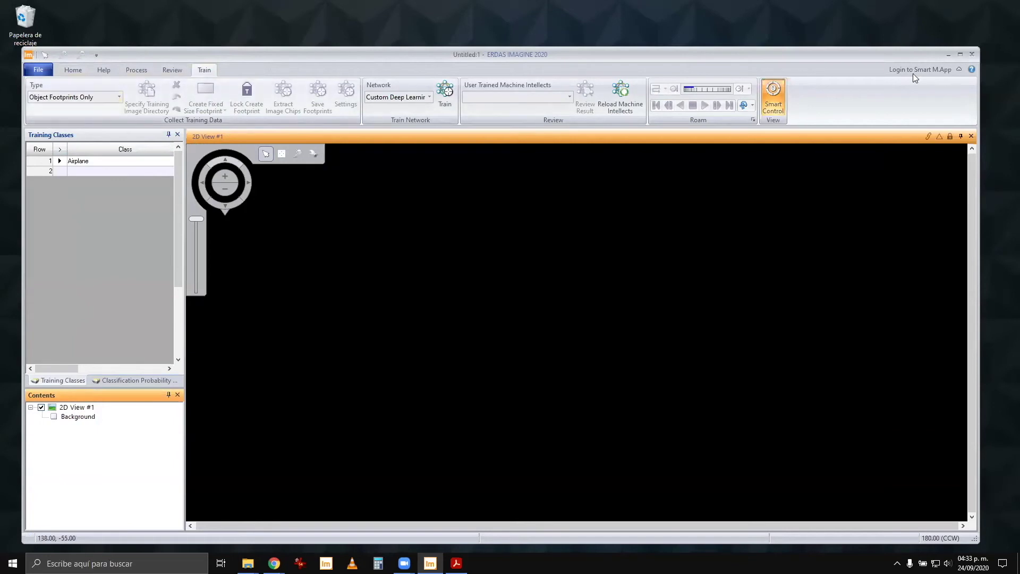
left_click(38, 69)
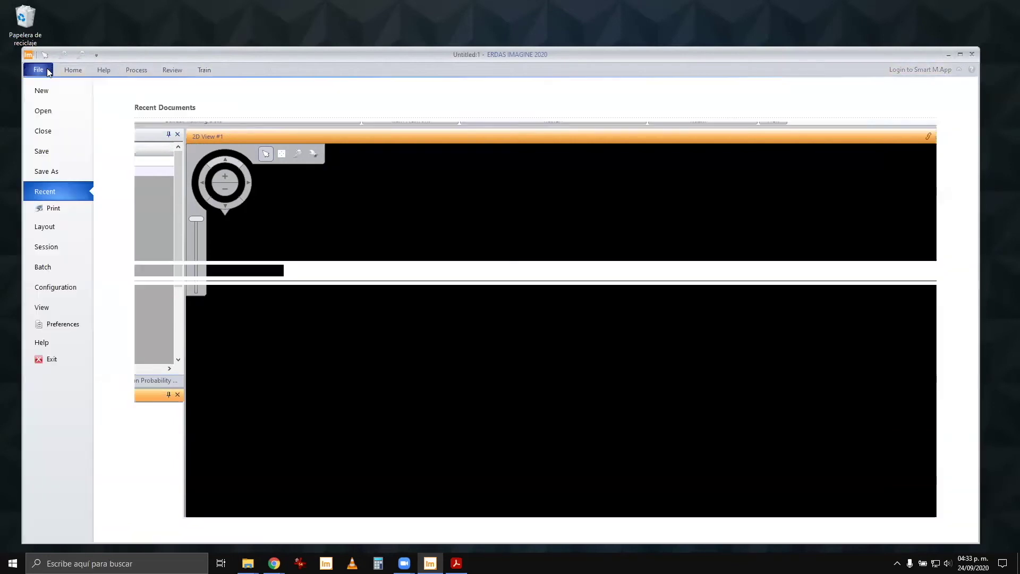
left_click(48, 131)
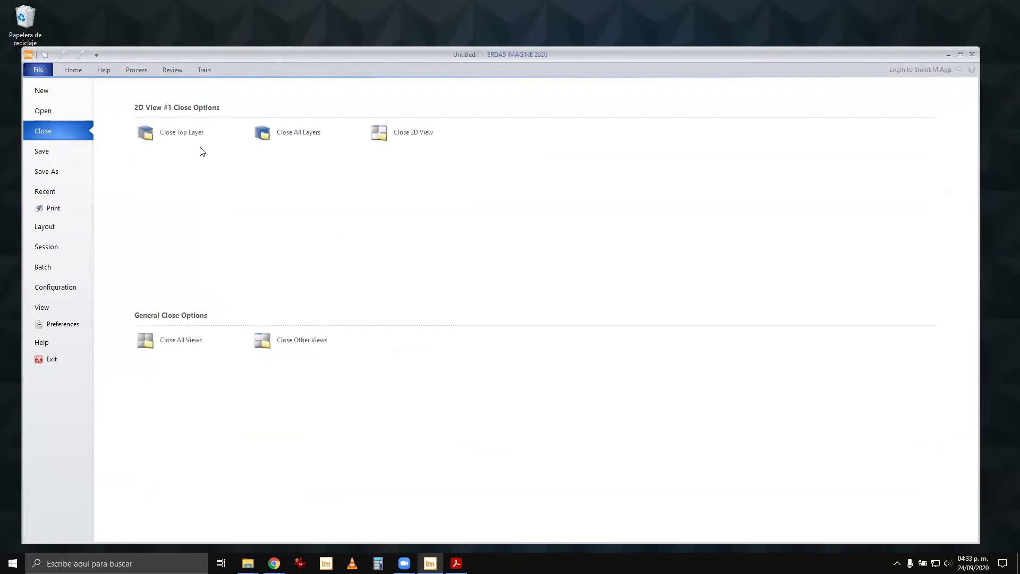
left_click(69, 73)
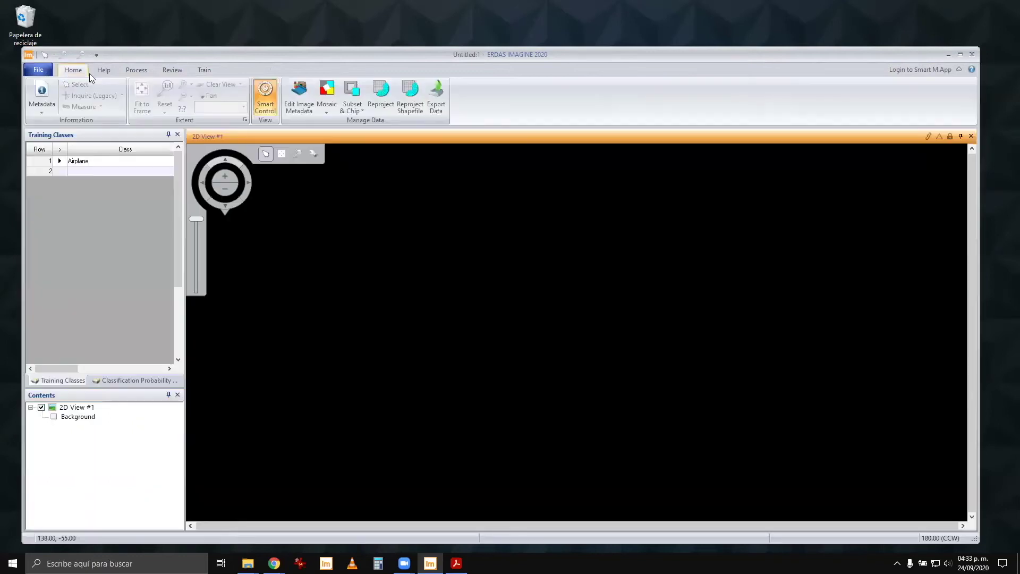
left_click(205, 70)
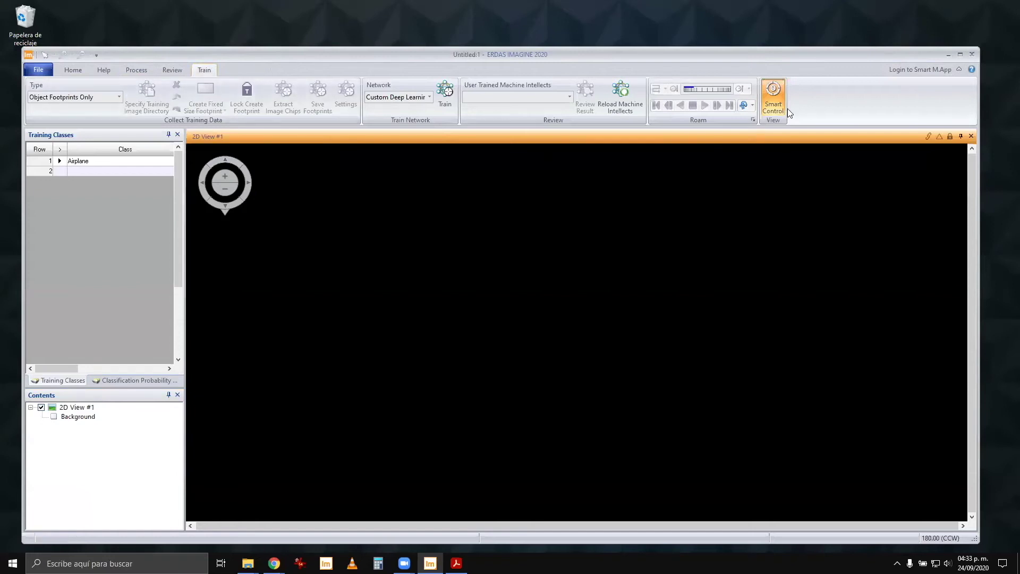
left_click(773, 96)
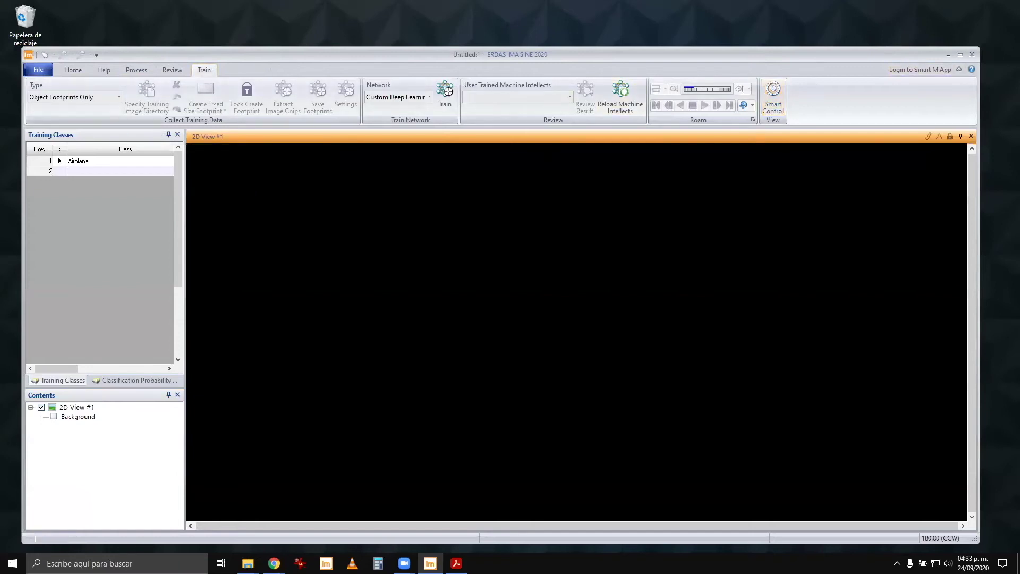
Step: Reset the workspace by switching to the Standard Layout and back to the Machine Learning Layout, and resize the window
left_click(39, 70)
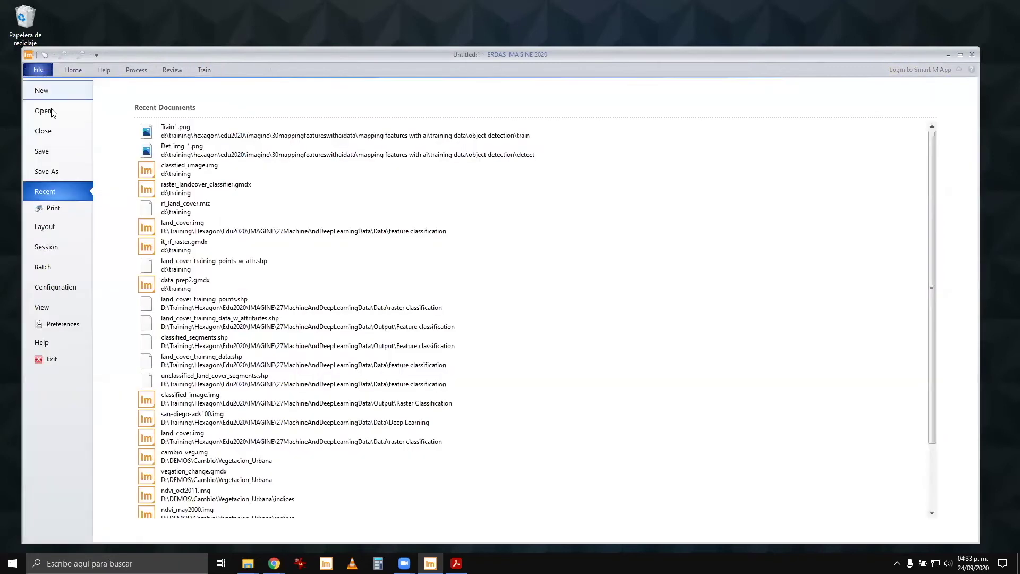
left_click(69, 228)
left_click(248, 223)
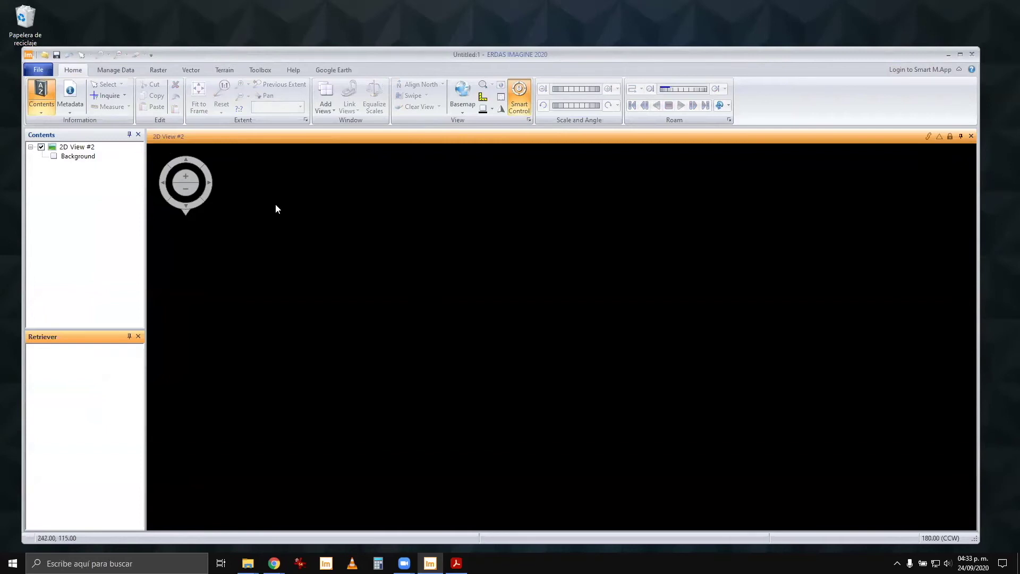
left_click(38, 70)
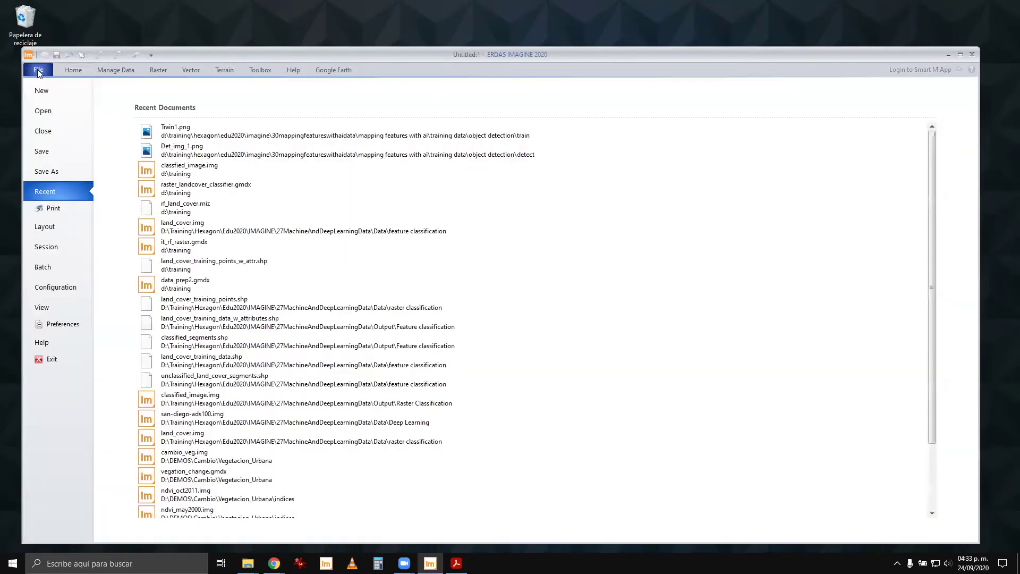
left_click(44, 227)
left_click(497, 208)
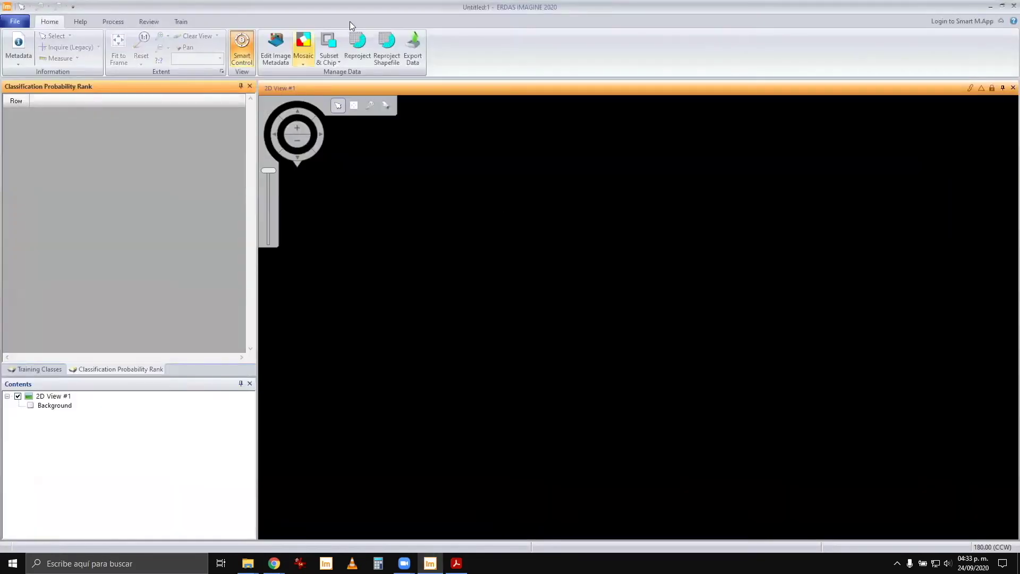
double_click(914, 11)
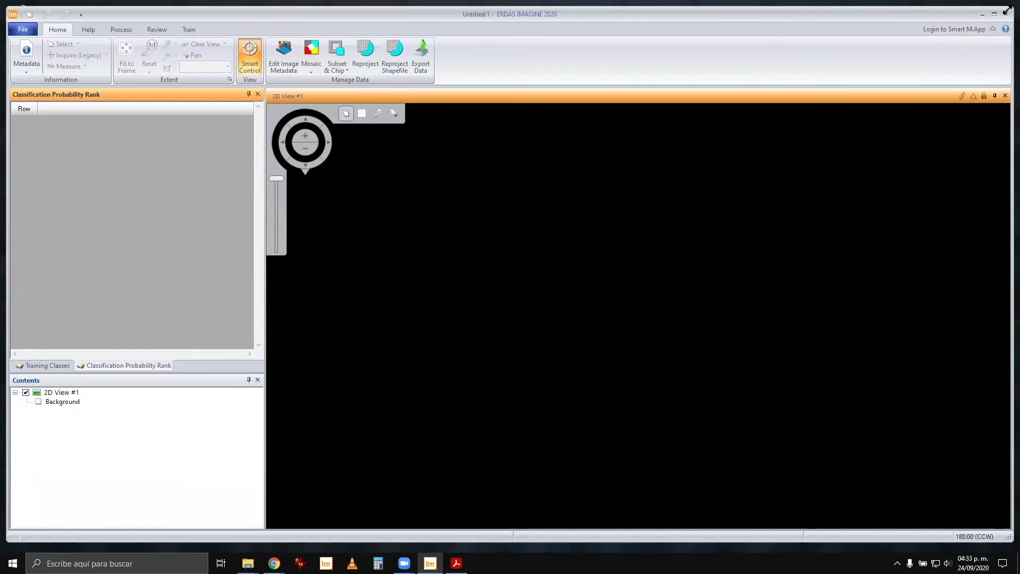
left_click(1005, 12)
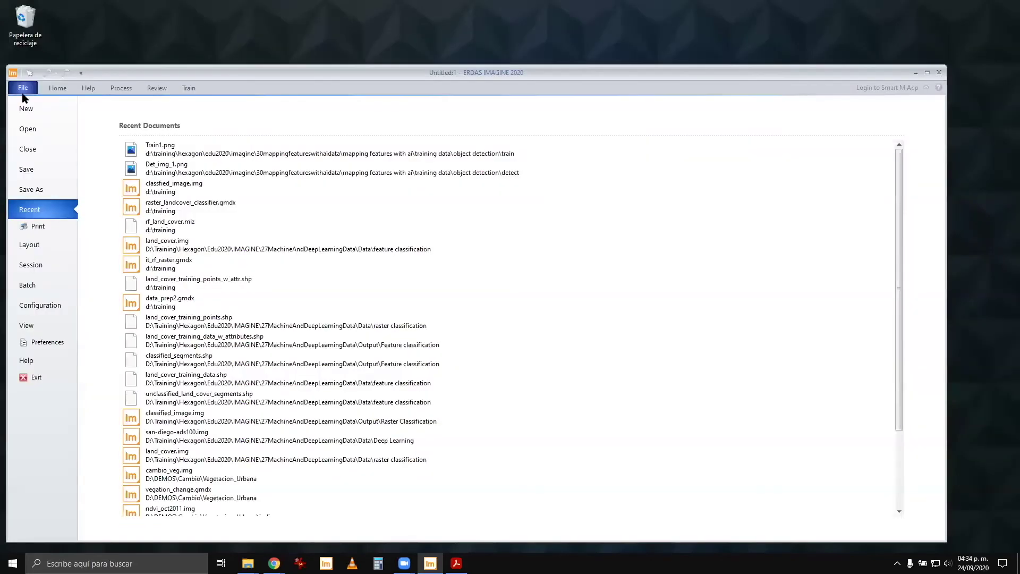
Step: Start adding a raster layer in the training workspace and go to the recent object detection train folder
left_click(191, 87)
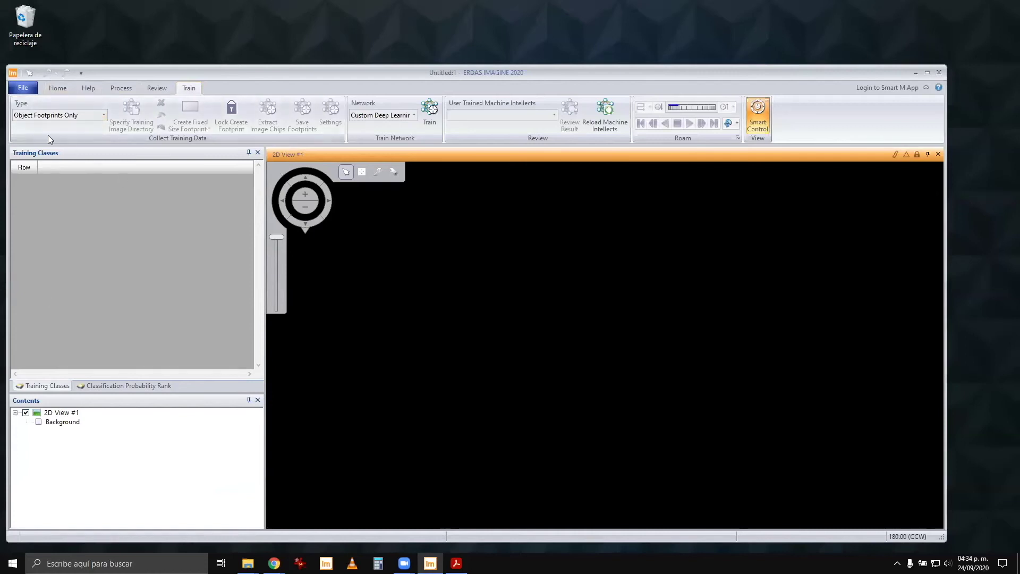
left_click(22, 88)
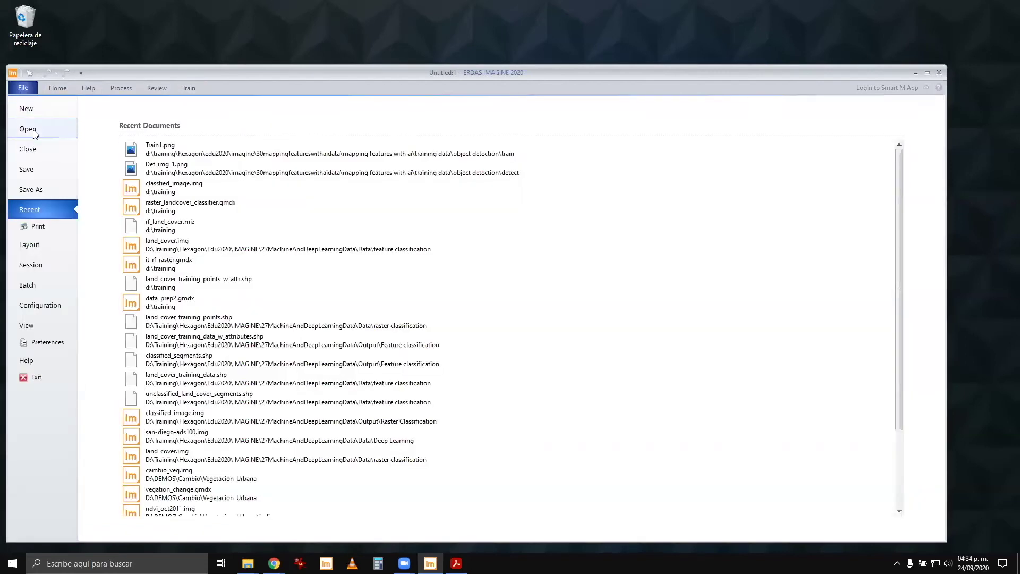
left_click(27, 129)
left_click(160, 153)
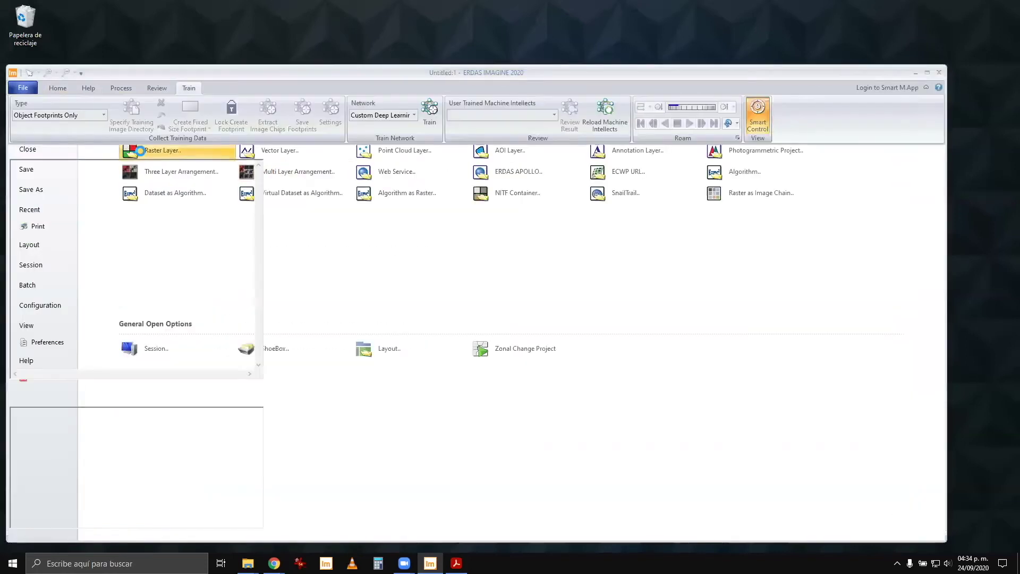
left_click(585, 325)
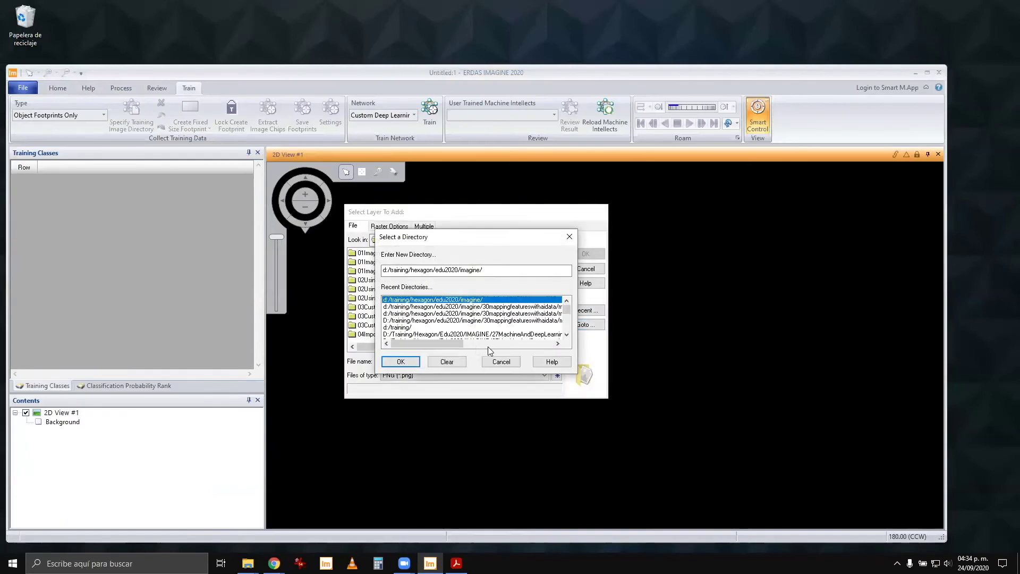
left_click_drag(451, 342, 523, 342)
double_click(521, 307)
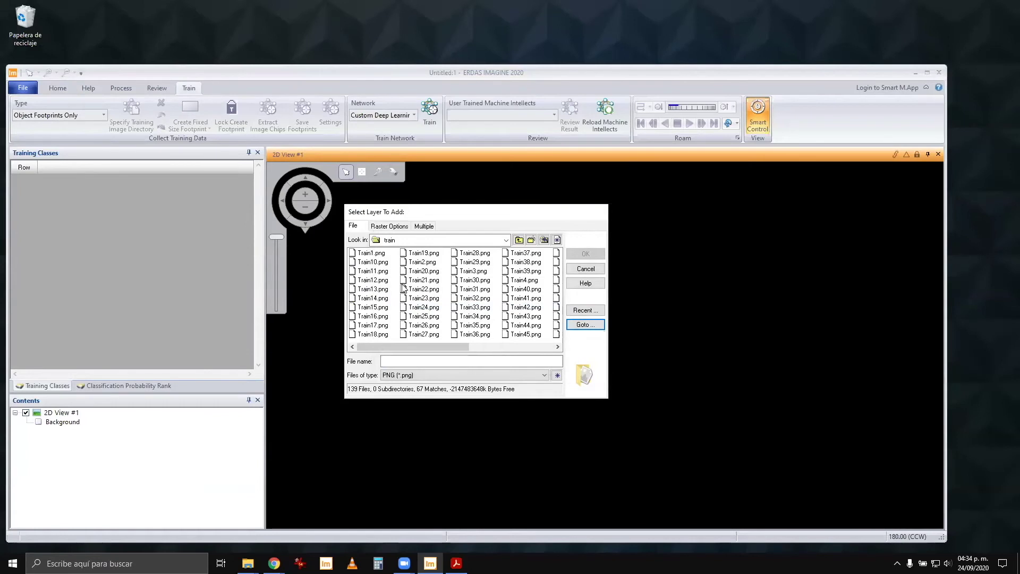
Step: Load Train2.png without computing pyramid layers and fit its airplane footprints into the view
left_click(423, 262)
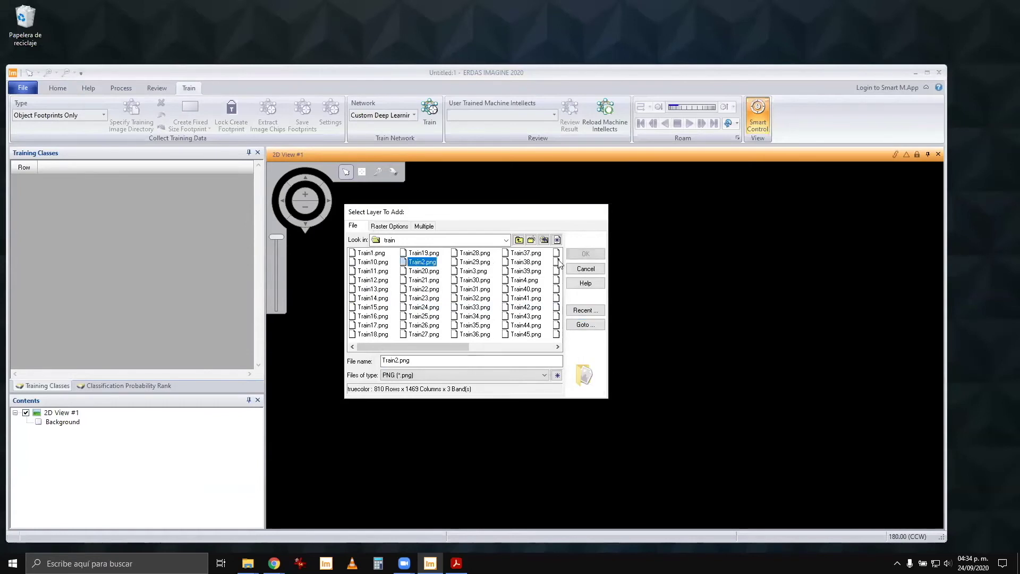
left_click(583, 257)
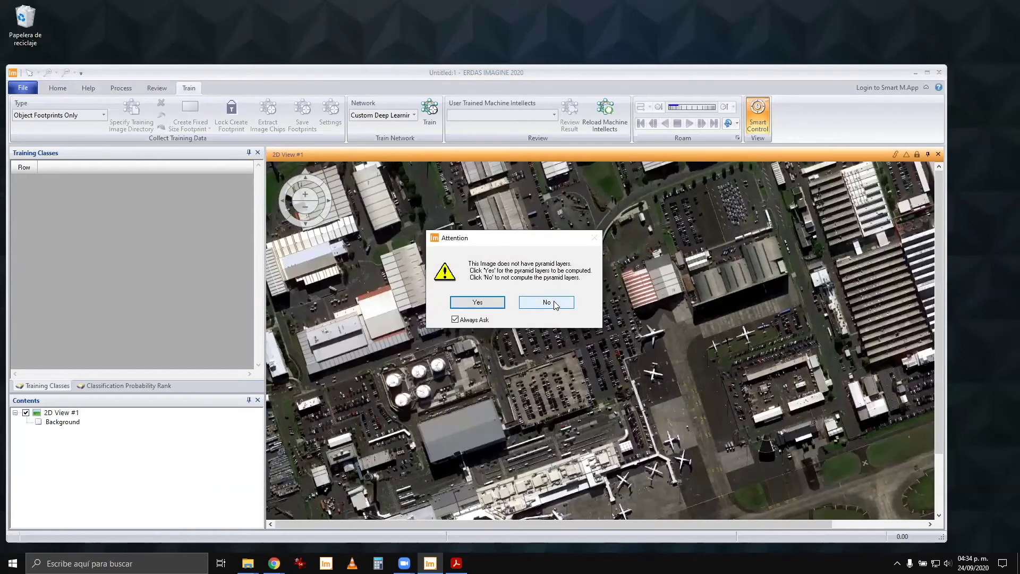
left_click(554, 303)
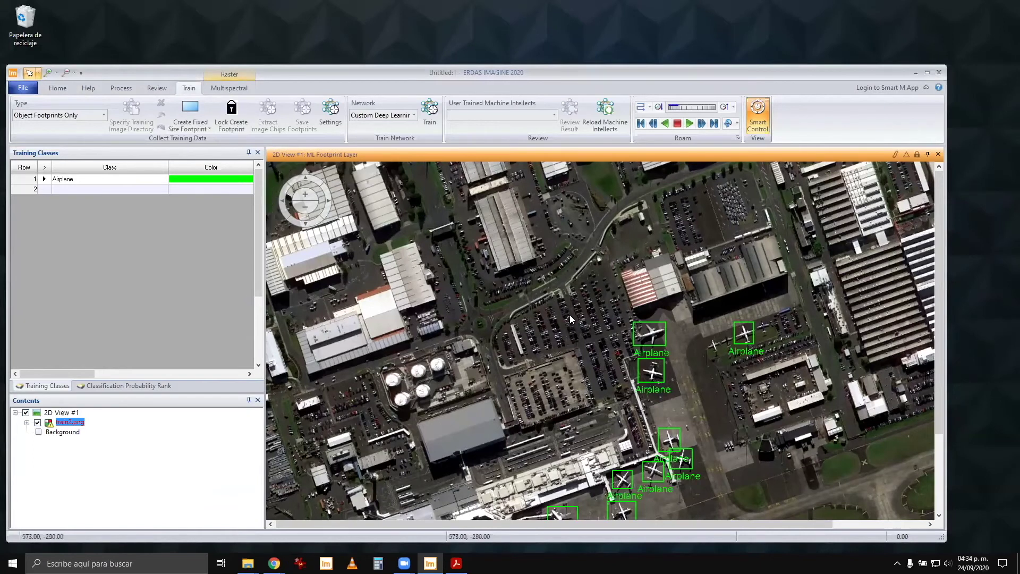
scroll(569, 315, "down", 3)
scroll(652, 316, "up", 1)
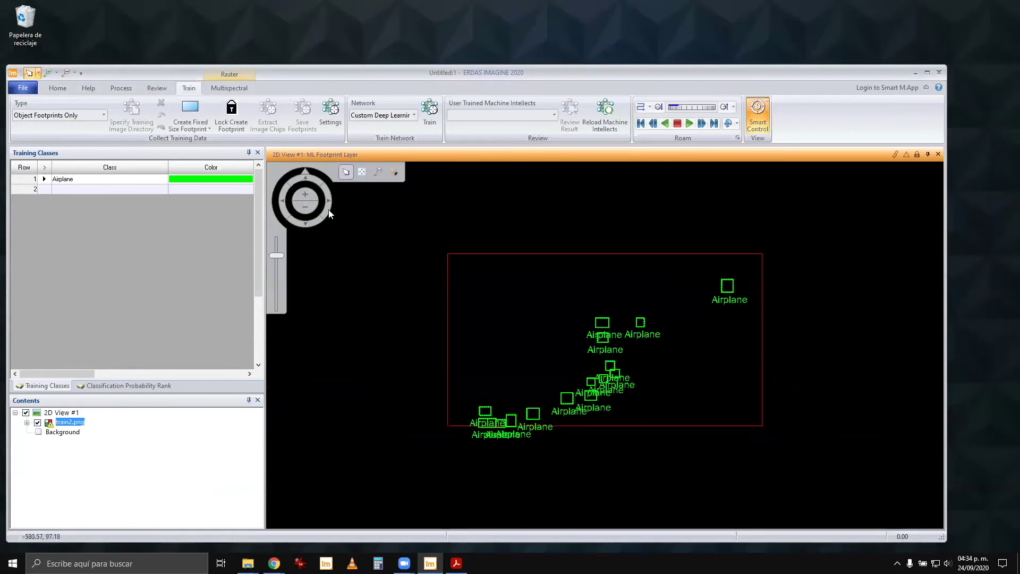
scroll(647, 295, "up", 2)
scroll(647, 295, "up", 1)
left_click_drag(627, 339, 686, 253)
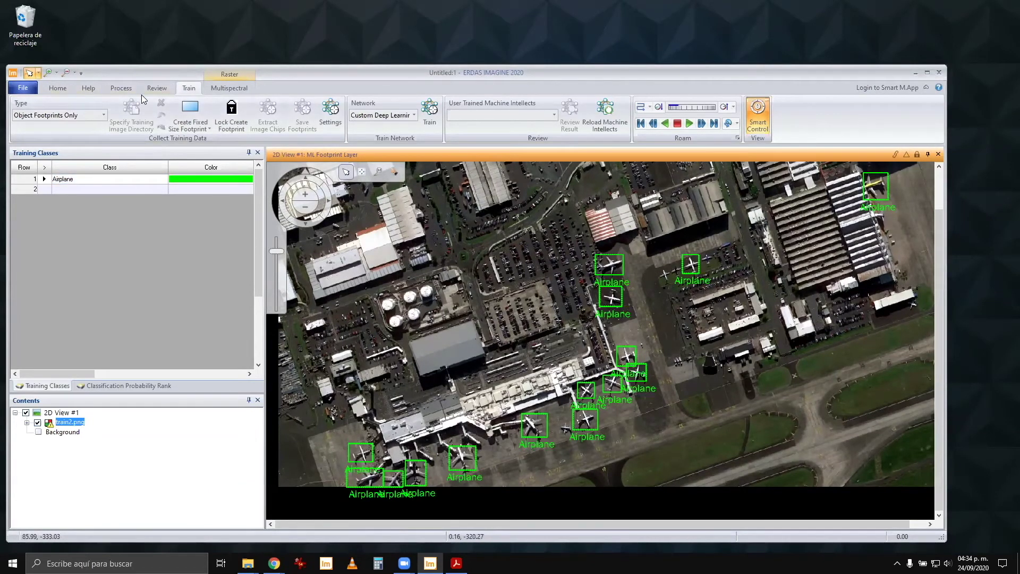
Step: Clear the loaded Train2.png by switching to the Standard Layout and back to the Machine Learning Layout
left_click(23, 88)
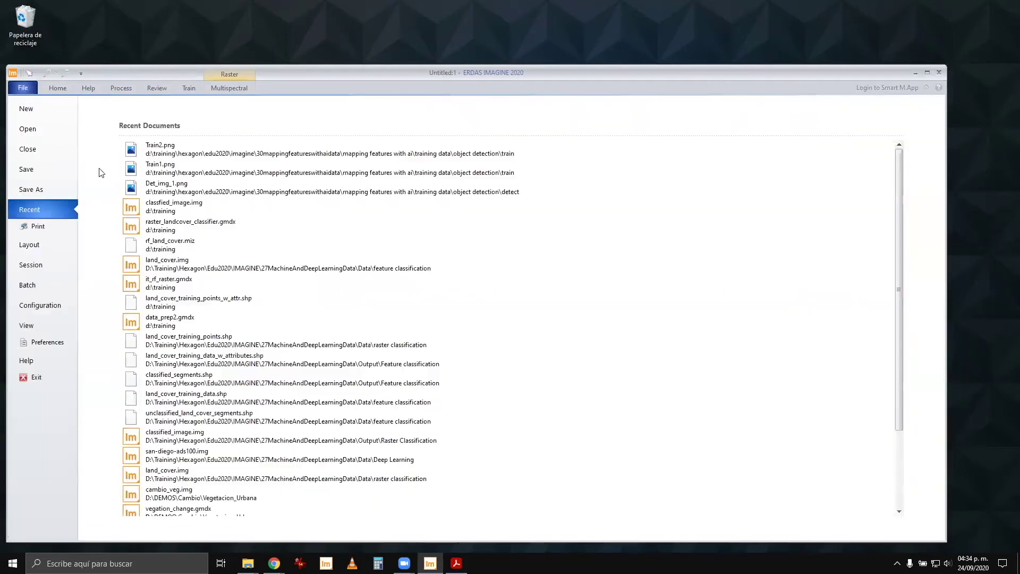
left_click(43, 249)
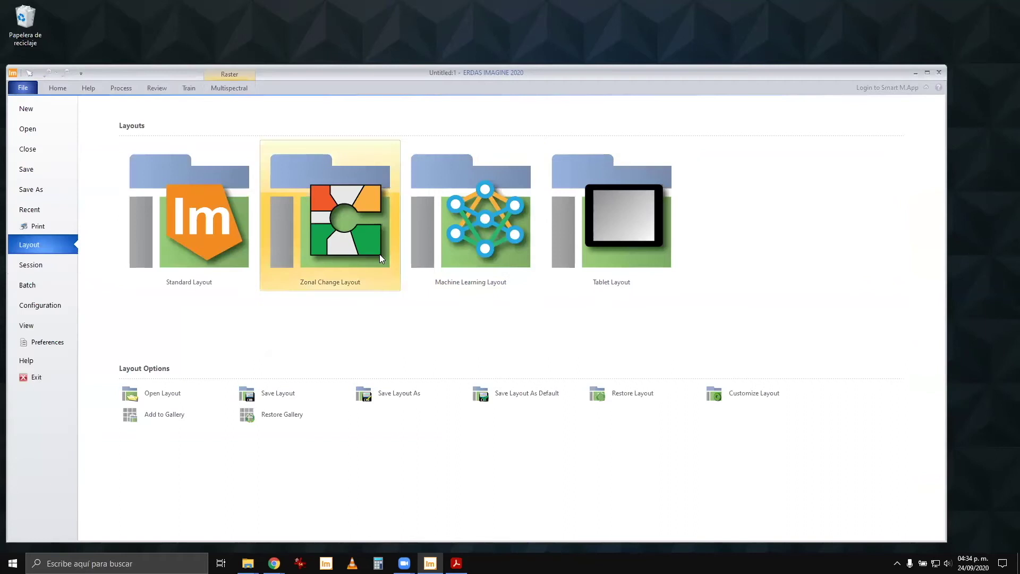
left_click(182, 257)
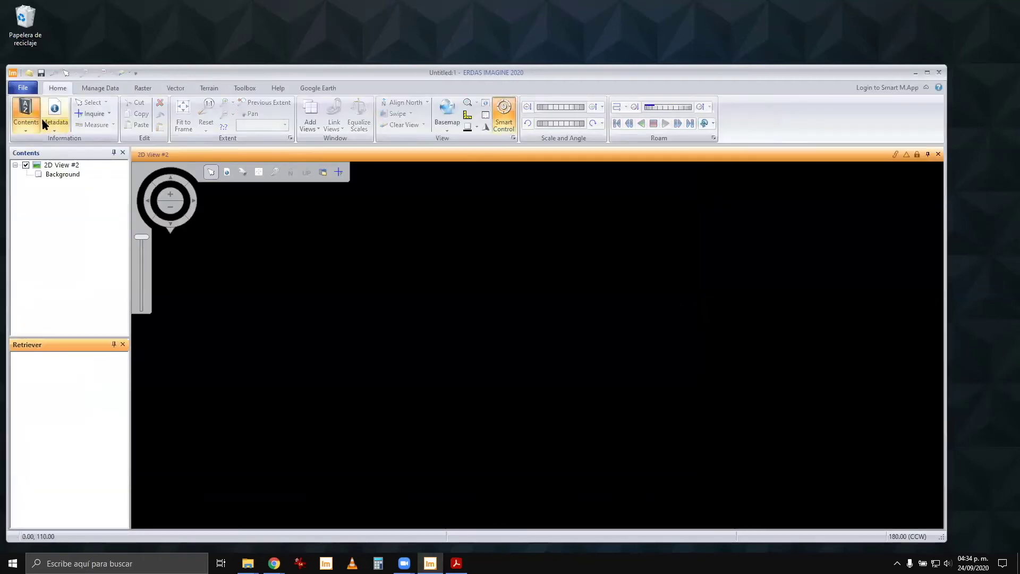
left_click(23, 88)
left_click(42, 250)
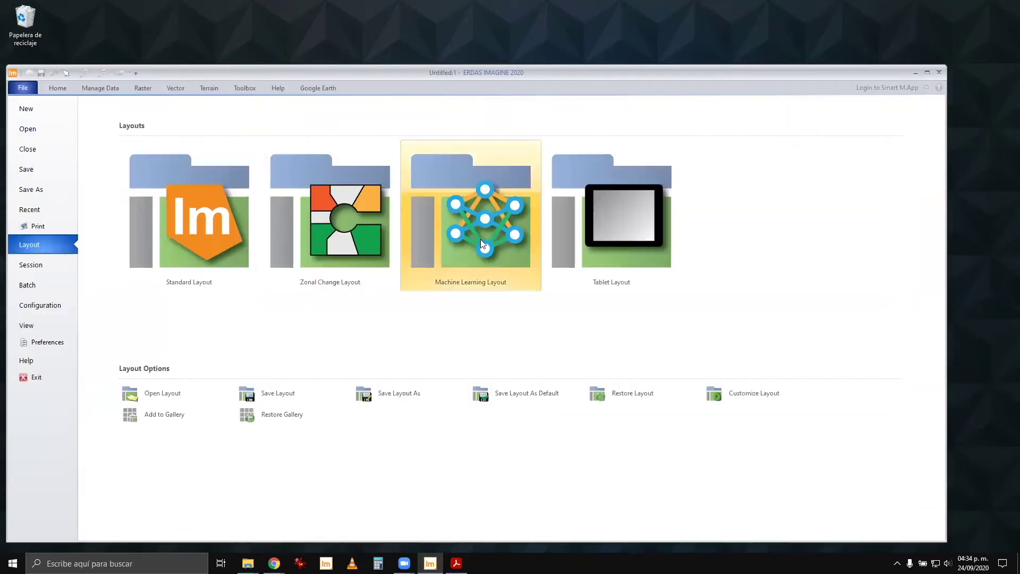
left_click(461, 267)
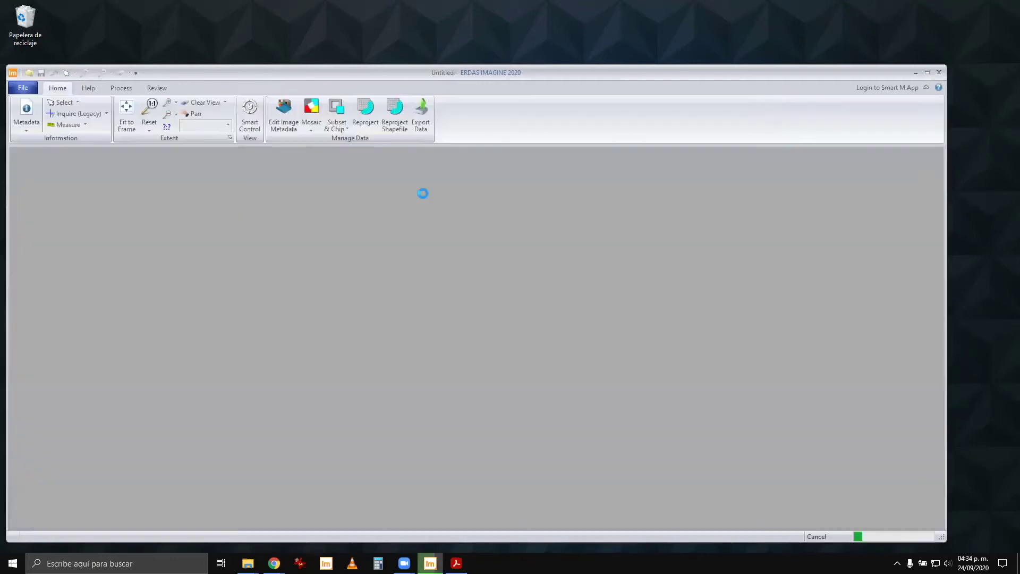
left_click(1000, 8)
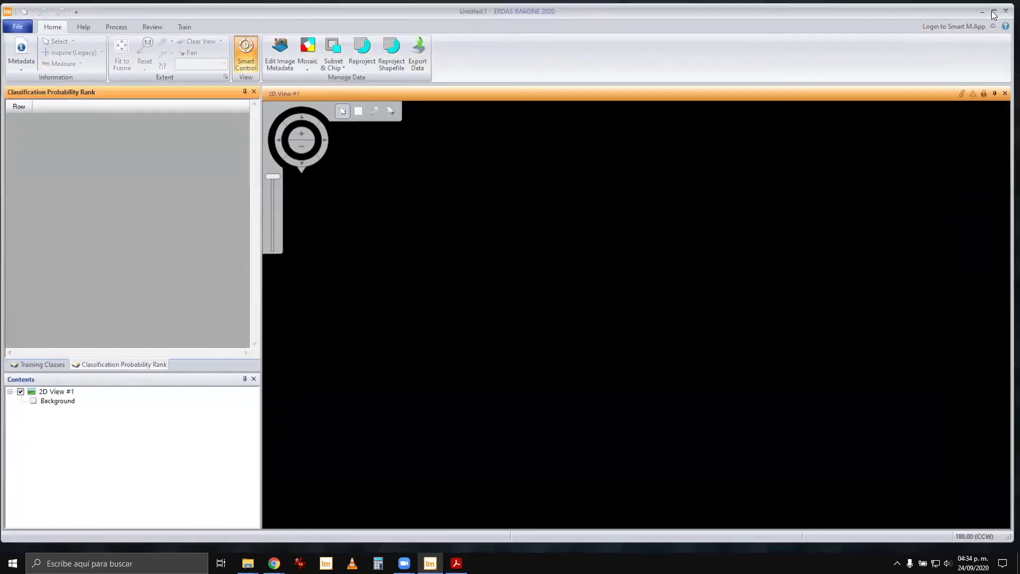
Step: Bring up the training tools and start adding another raster layer from the recent train folder
left_click(198, 31)
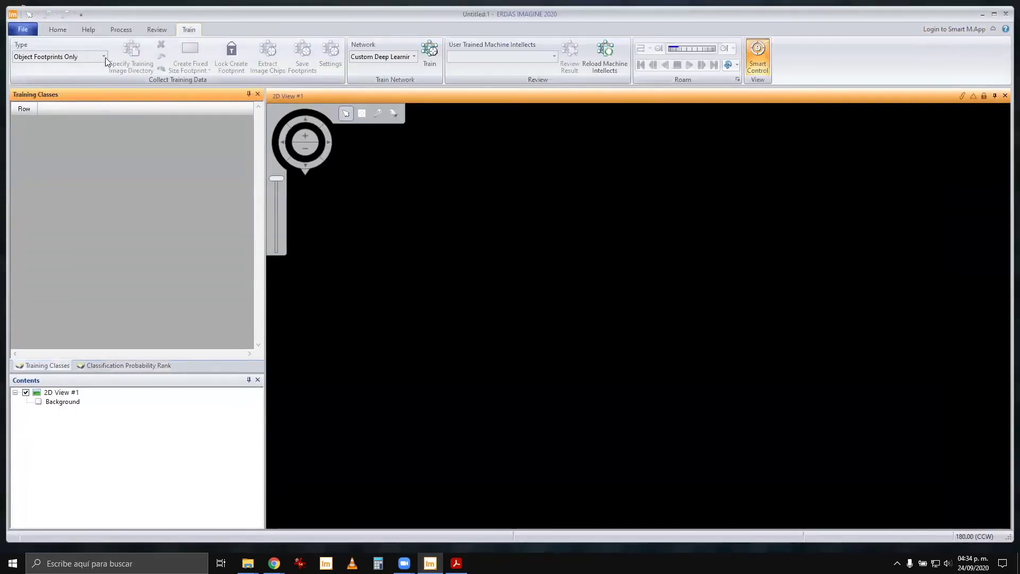
left_click(29, 32)
left_click(73, 78)
left_click(171, 92)
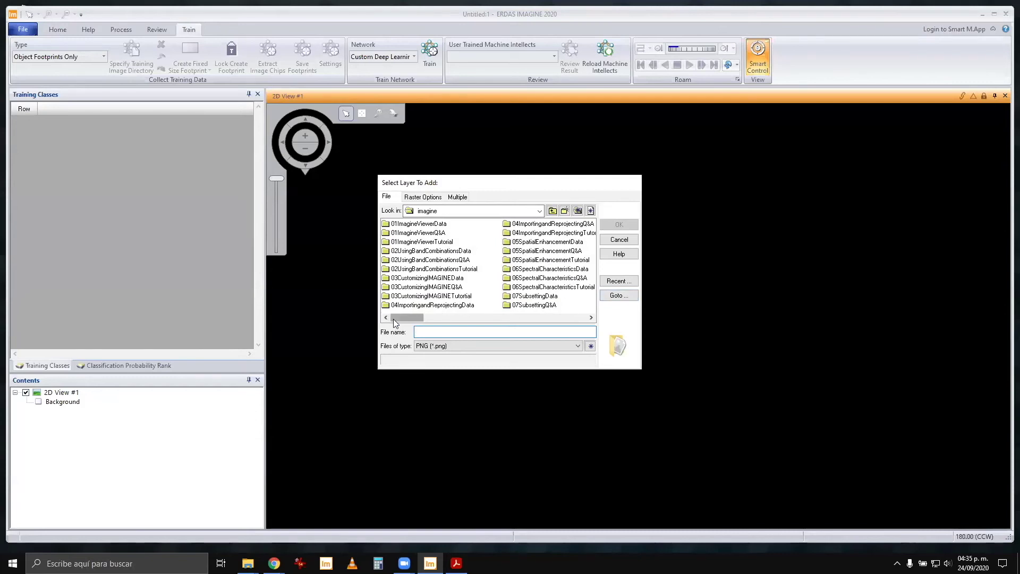
left_click(618, 295)
scroll(482, 284, "right", 5)
double_click(480, 278)
Step: Load Train9.png without computing pyramid layers and show the whole image with its airplane footprints
left_click_drag(497, 317, 580, 317)
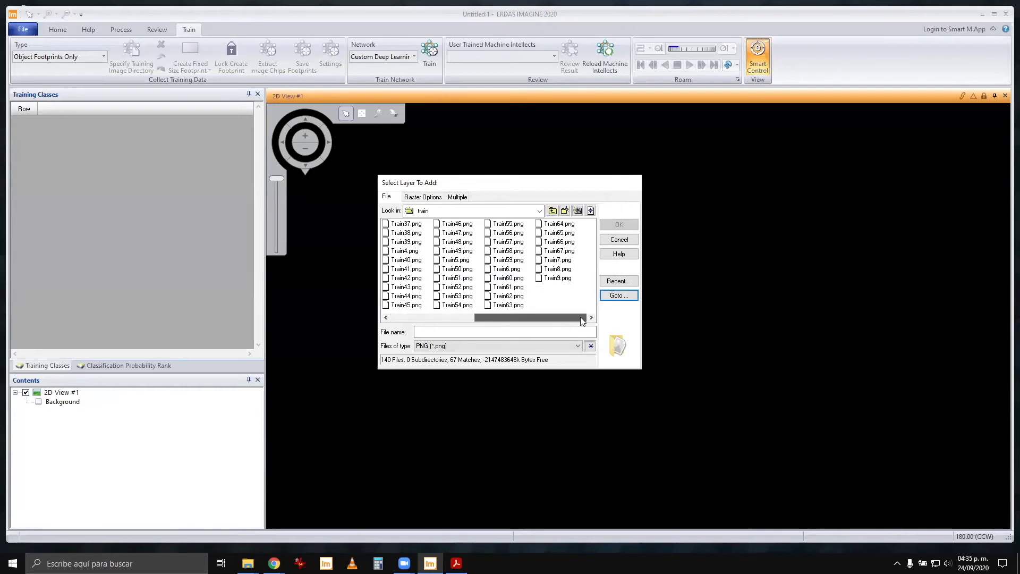
left_click(558, 278)
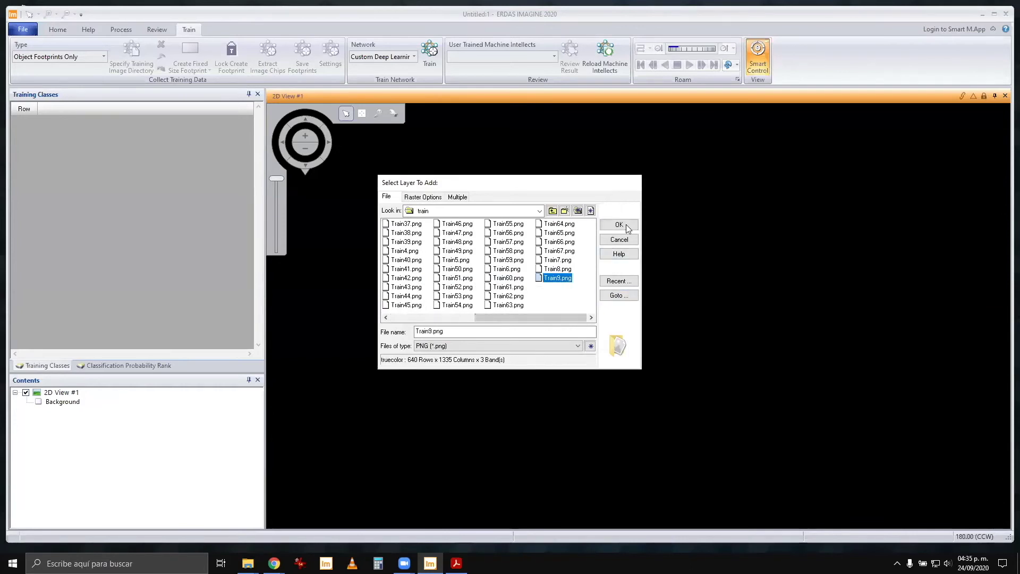
left_click(625, 226)
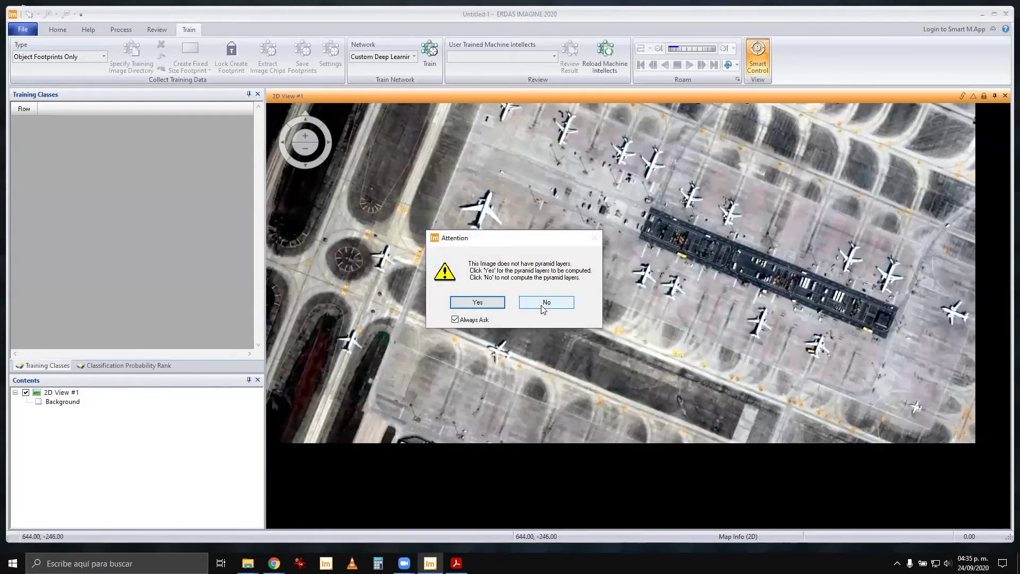
left_click(541, 306)
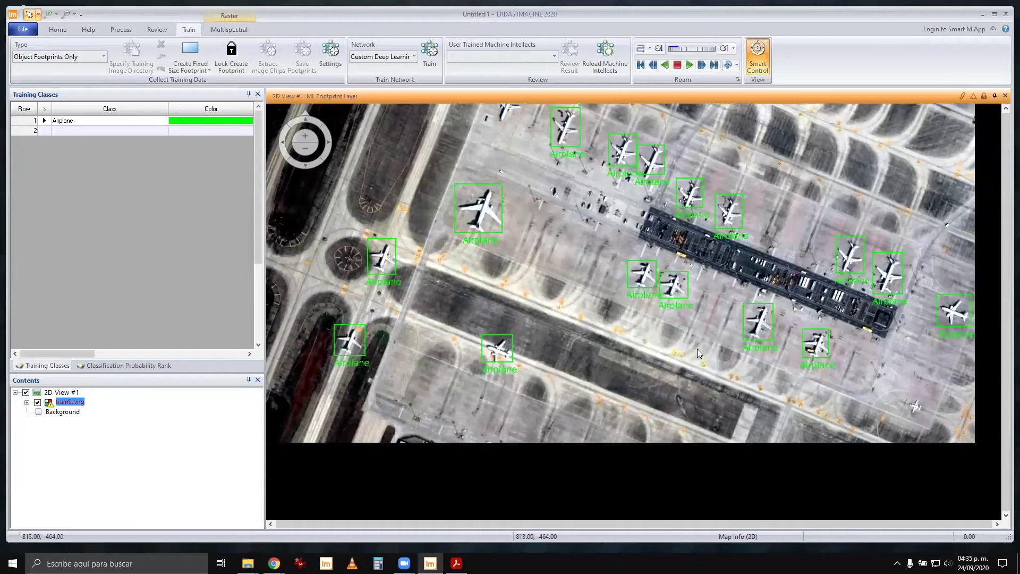
scroll(719, 362, "down", 3)
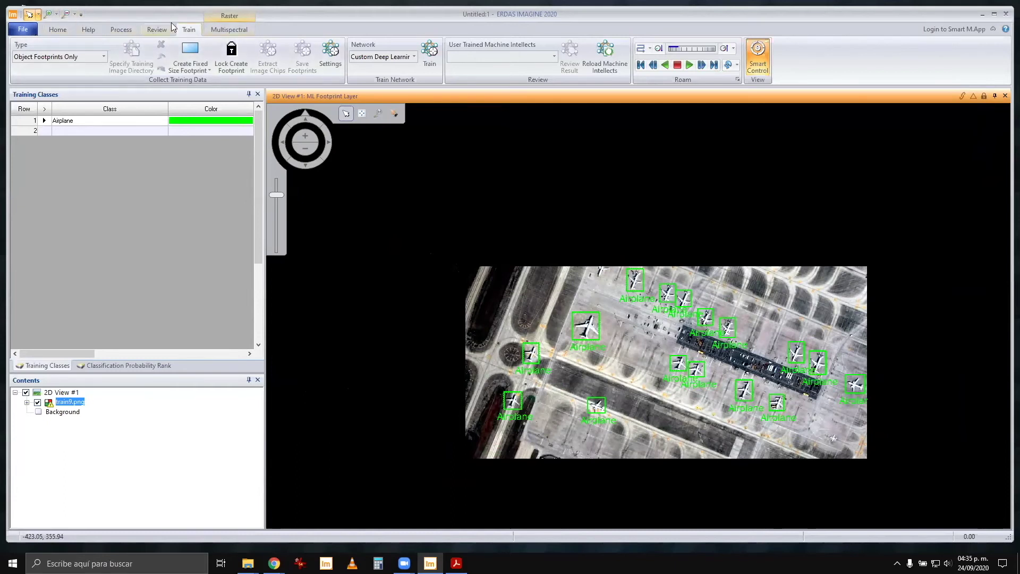
Step: Clear the loaded Train9.png by switching to the Standard Layout and back to the Machine Learning Layout
left_click(23, 29)
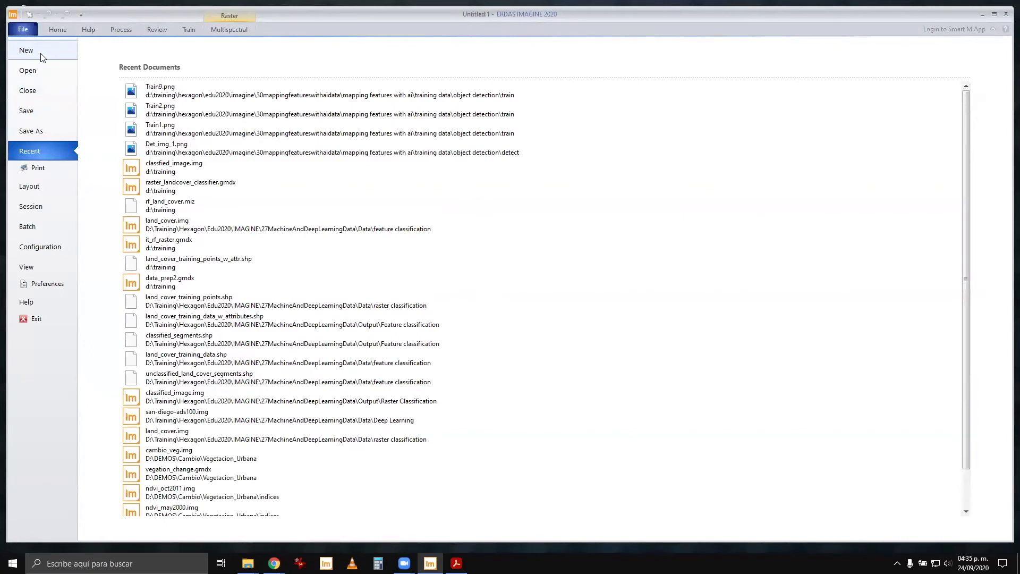
left_click(44, 192)
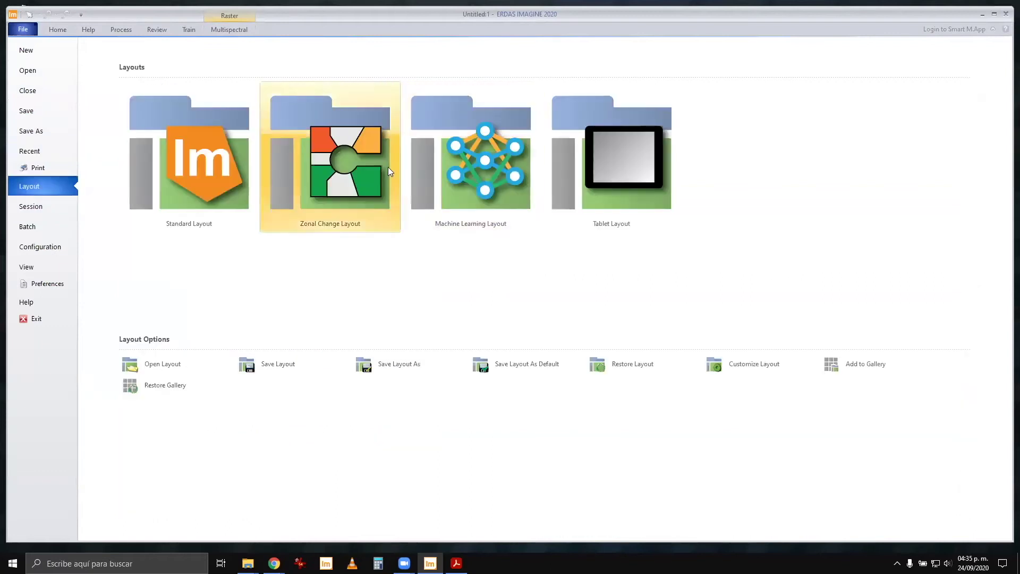
left_click(229, 191)
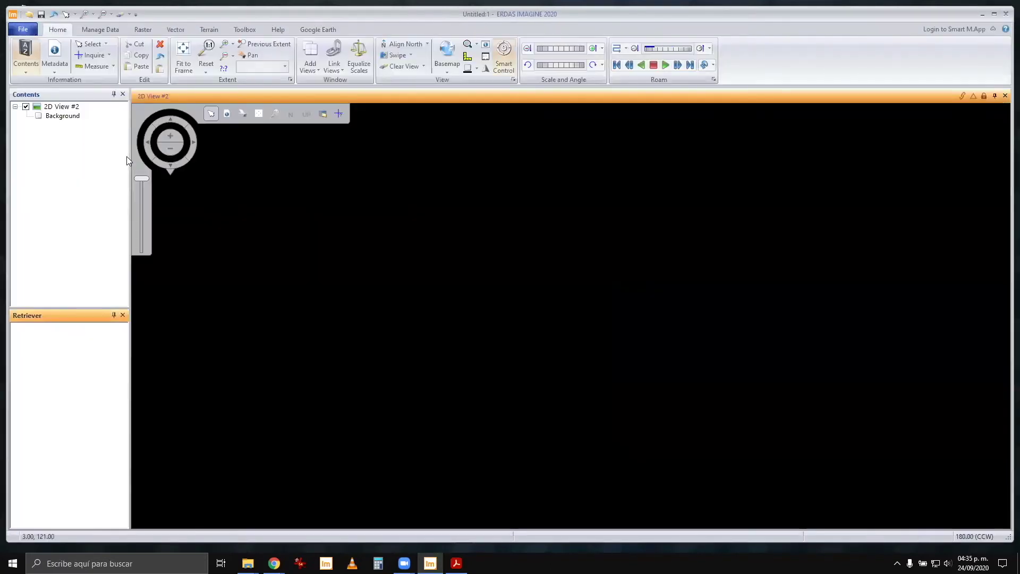
left_click(29, 14)
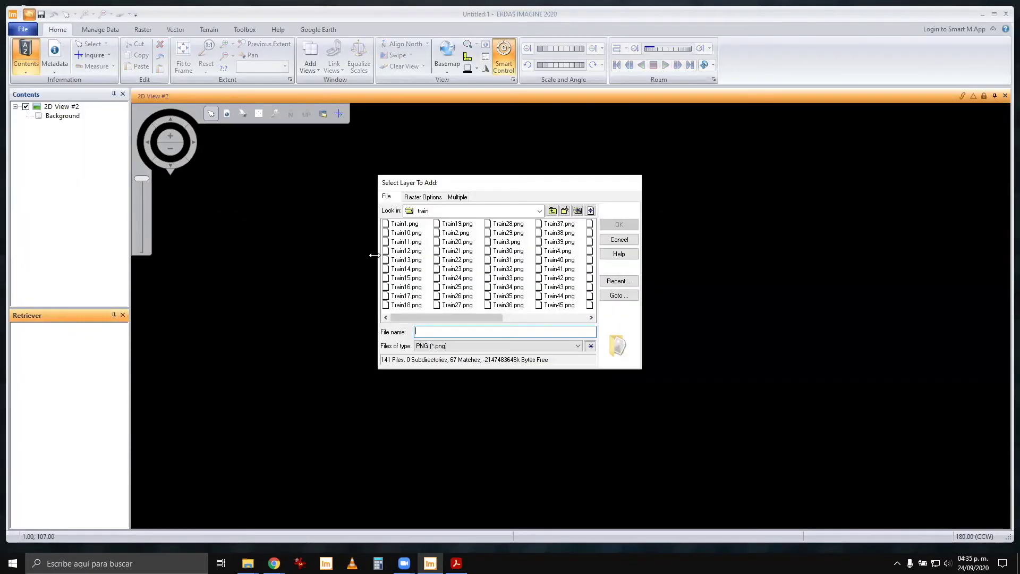
left_click(634, 239)
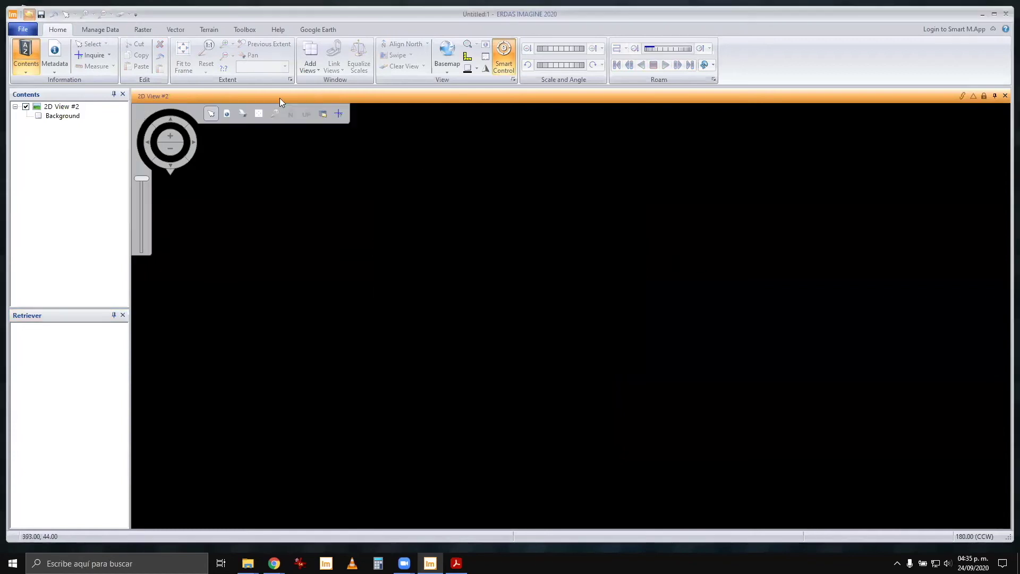
left_click(30, 31)
left_click(62, 187)
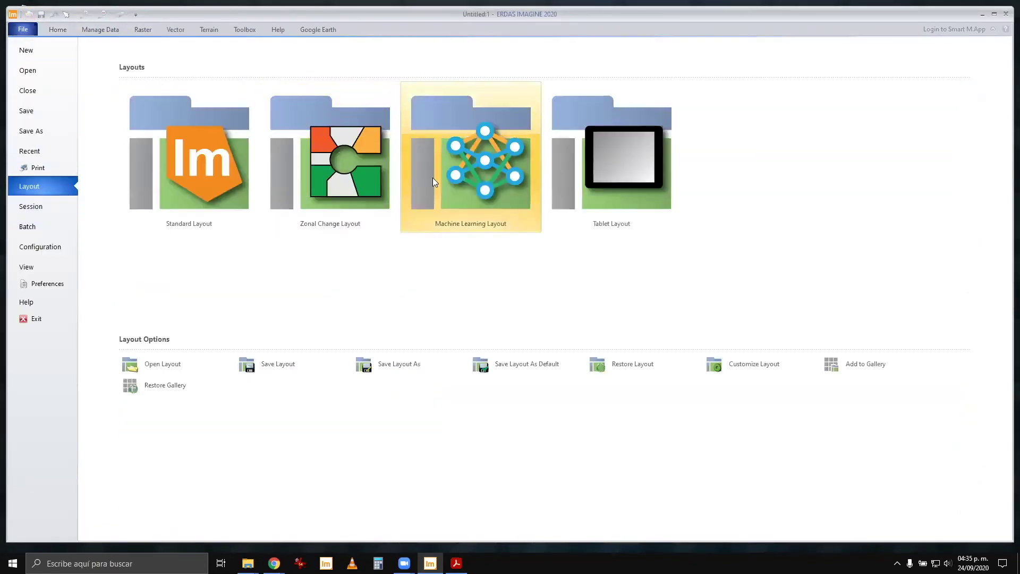
left_click(450, 184)
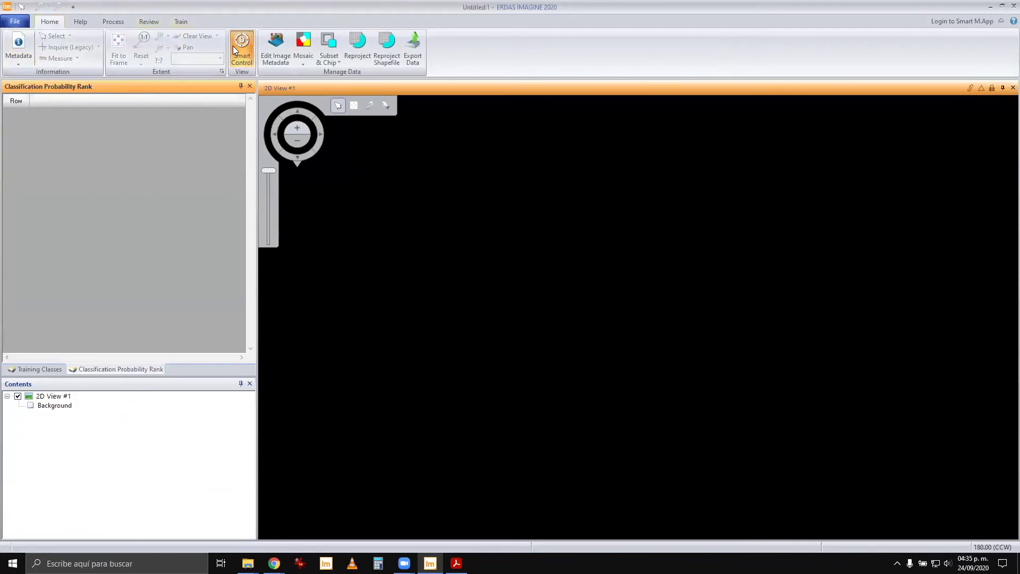
Step: Bring up the training tools and browse to the recent object detection train folder for adding a raster layer
left_click(149, 21)
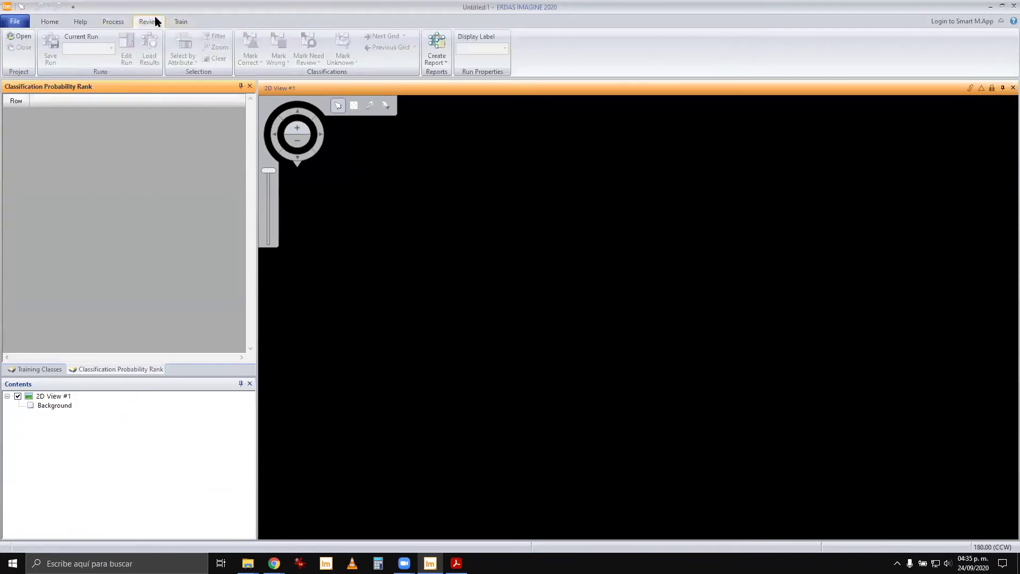
left_click(180, 21)
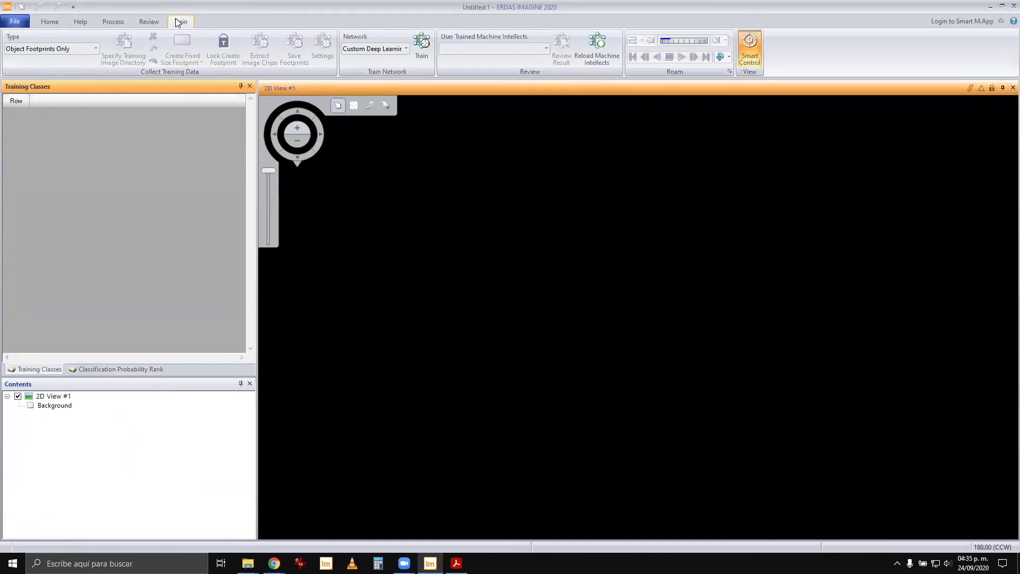
left_click(17, 24)
left_click(30, 83)
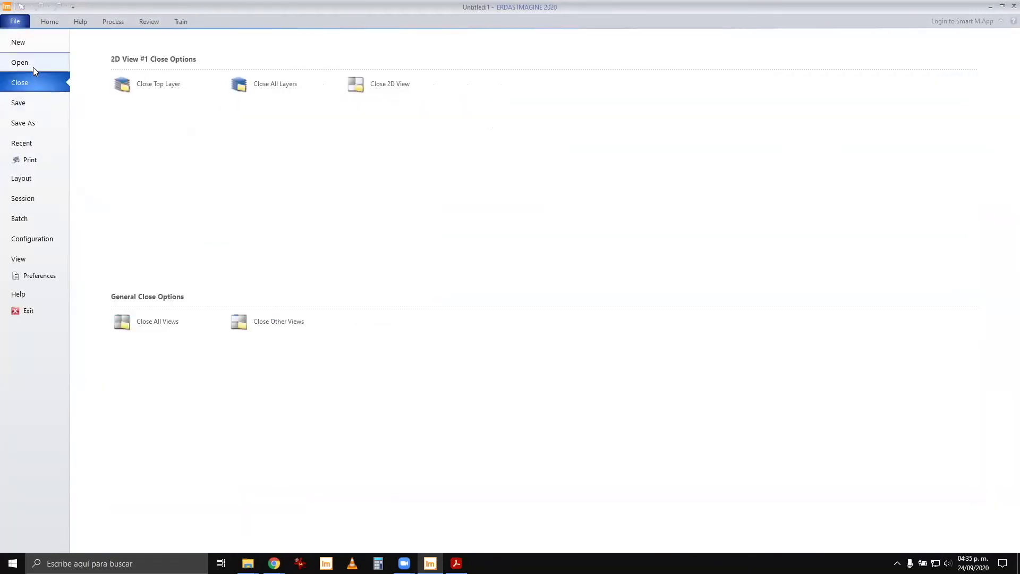
left_click(32, 64)
left_click(133, 82)
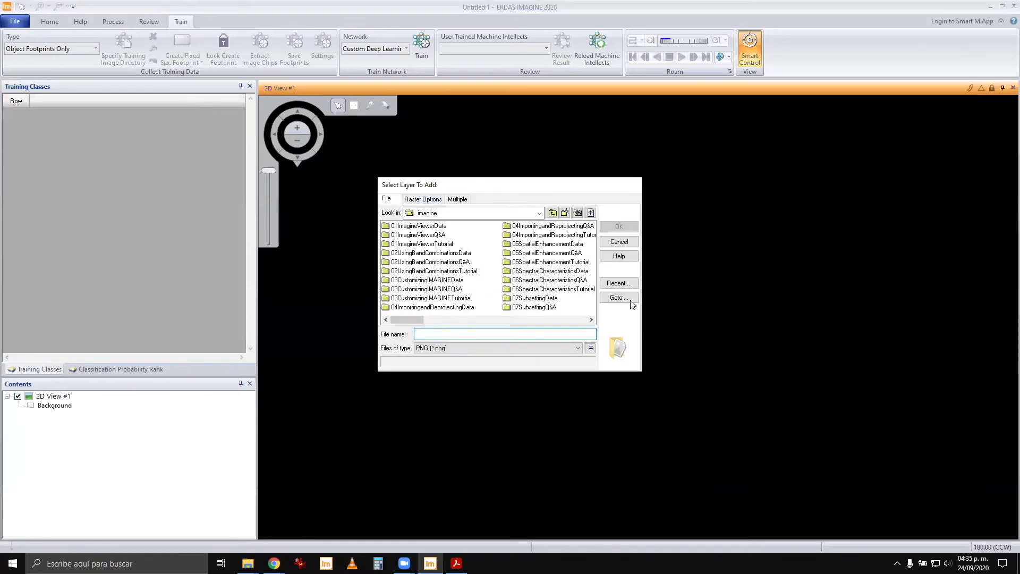
left_click(616, 298)
left_click_drag(460, 316, 544, 317)
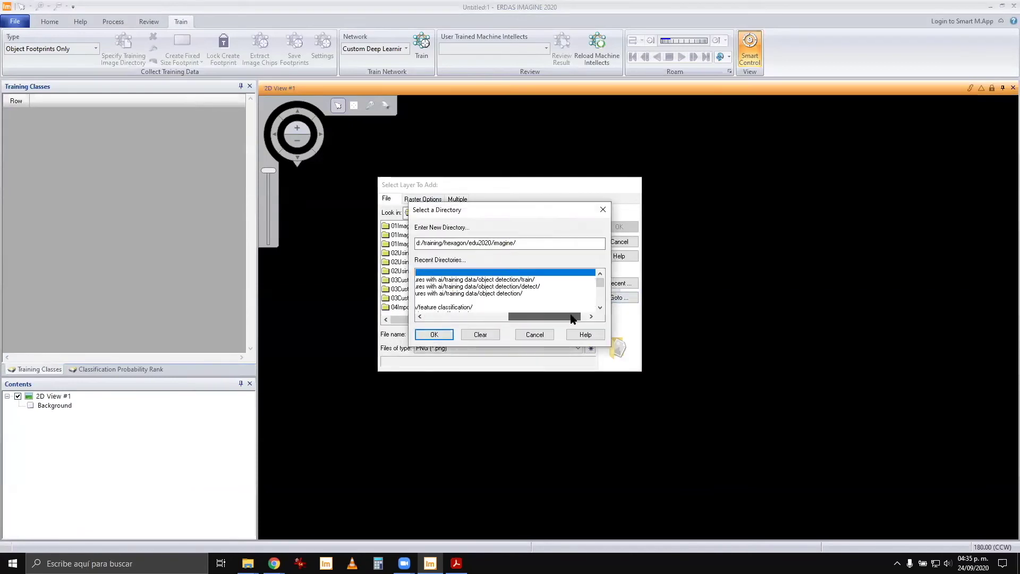
double_click(518, 280)
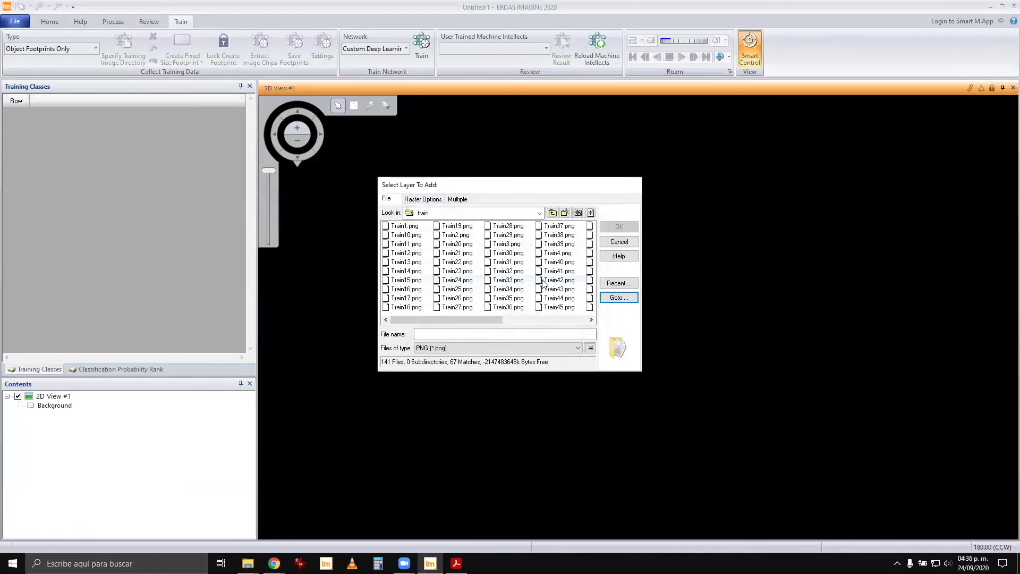
Step: Load Train35.png without computing pyramid layers
left_click(510, 298)
left_click(630, 227)
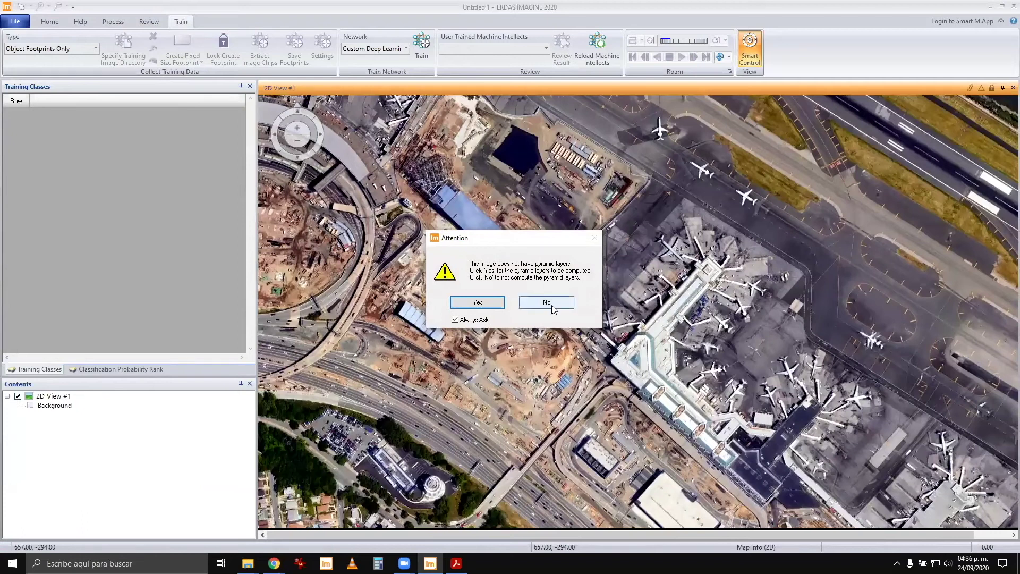
left_click(552, 308)
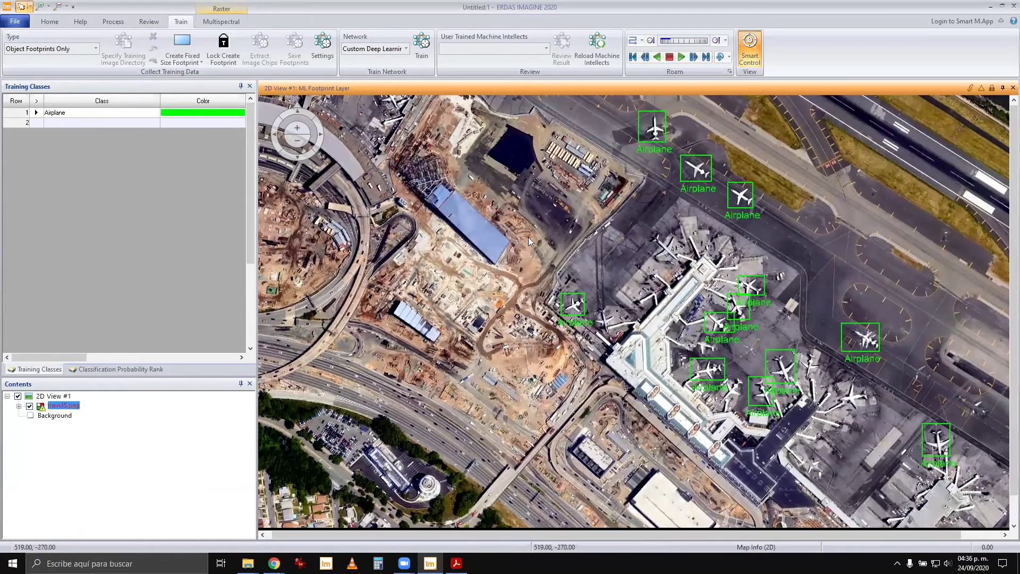
Step: Delete the existing Airplane class and its footprints from the training classes of Train35.png
left_click(18, 113)
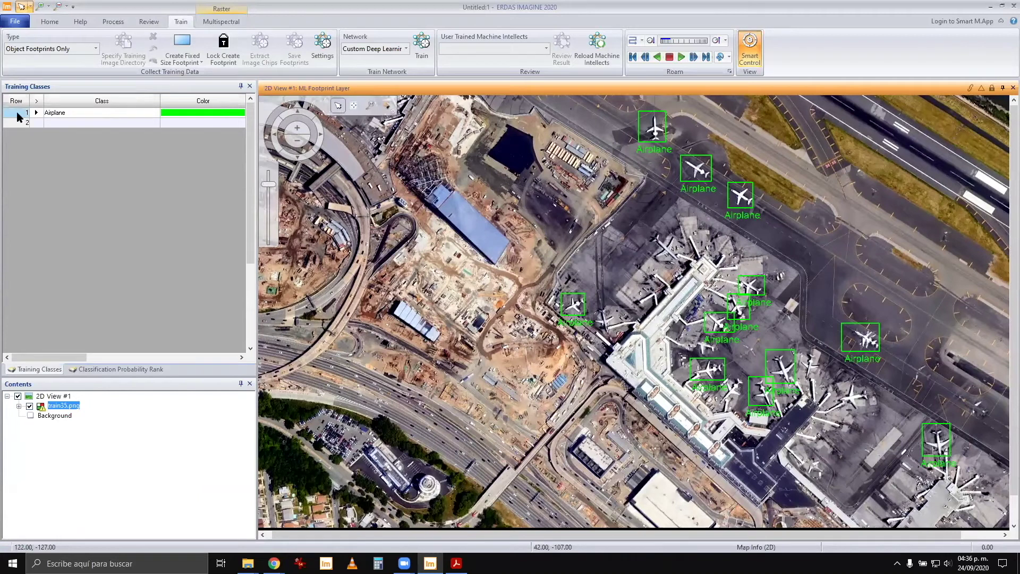
left_click_drag(17, 117, 17, 123)
right_click(18, 123)
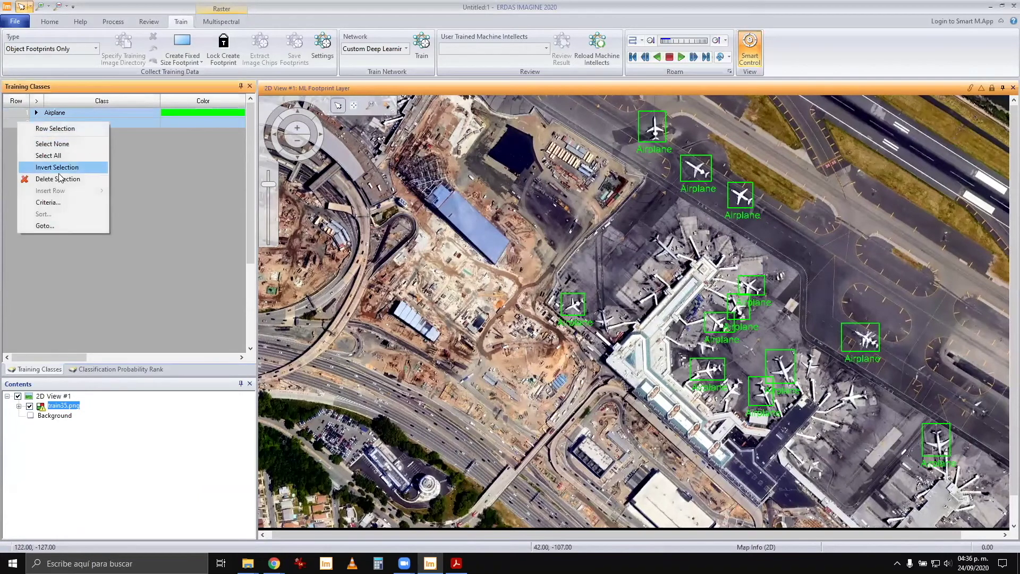
left_click(61, 181)
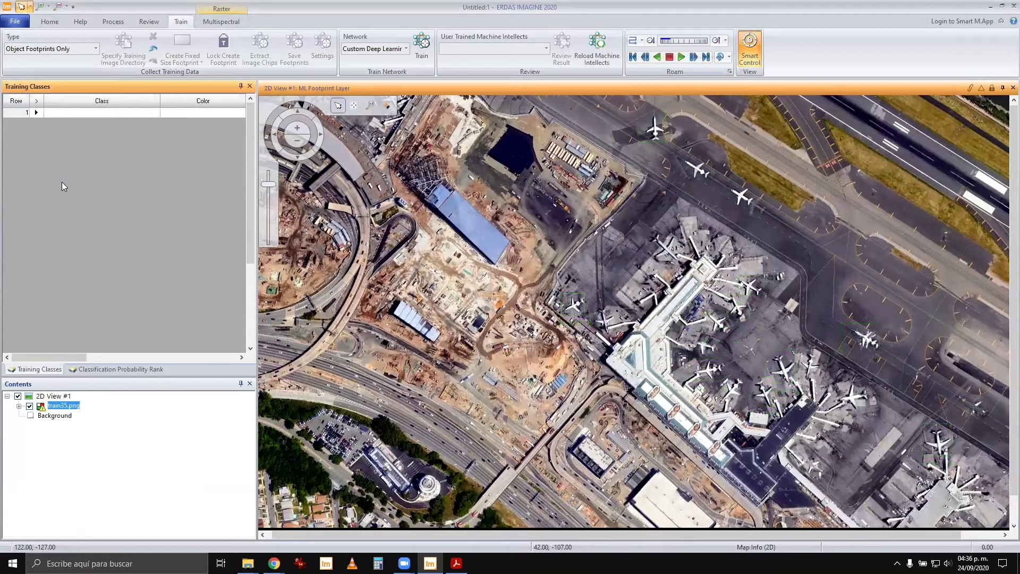
Step: Correct the layer alert of Train35.png by building its missing pyramids, and dismiss the completed entries in the process list
right_click(64, 409)
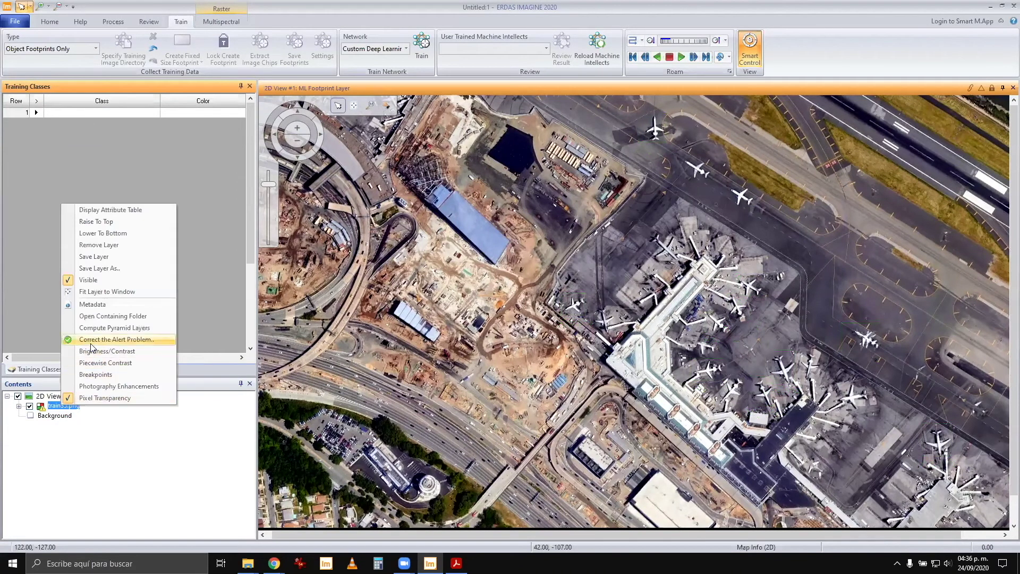
left_click(66, 334)
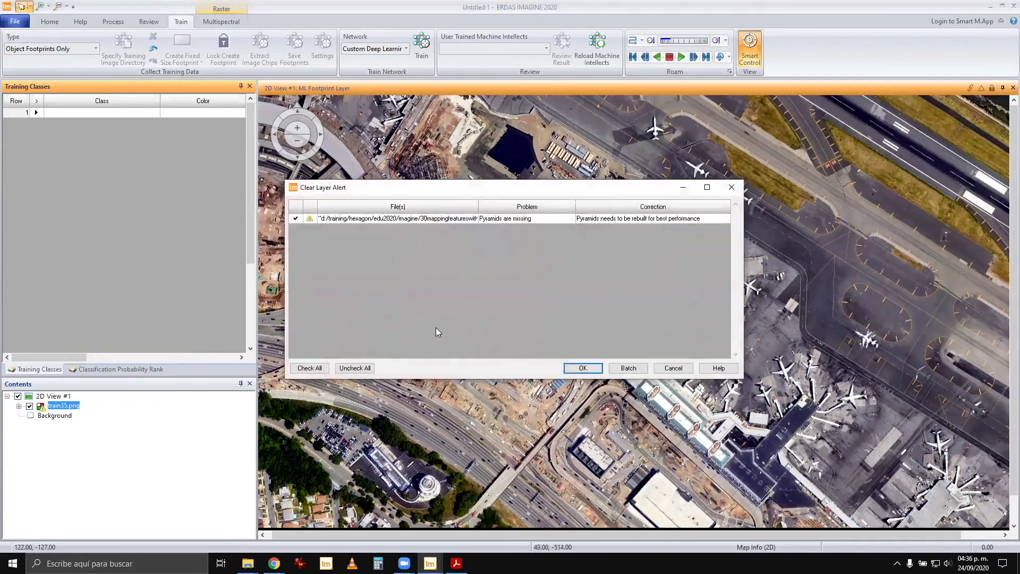
left_click(587, 370)
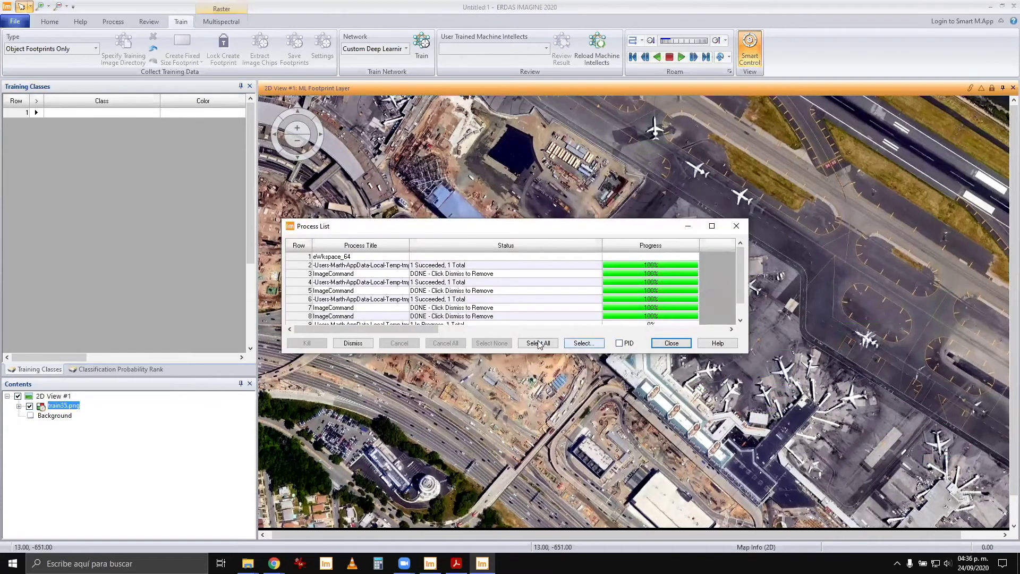
left_click(538, 343)
left_click(355, 344)
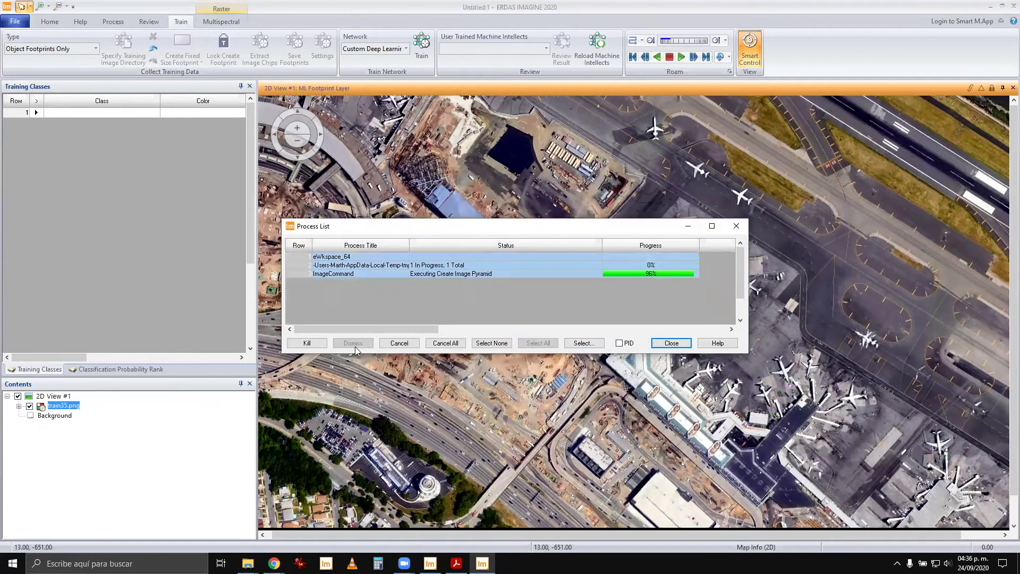
left_click(670, 344)
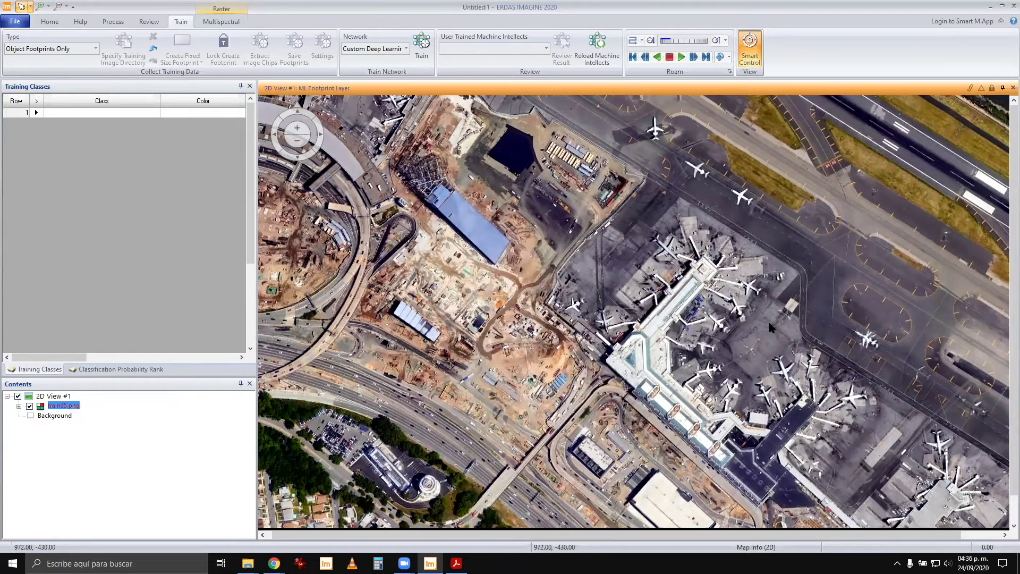
Step: Add a training class named Airplane and set its color to Red
scroll(920, 355, "up", 3)
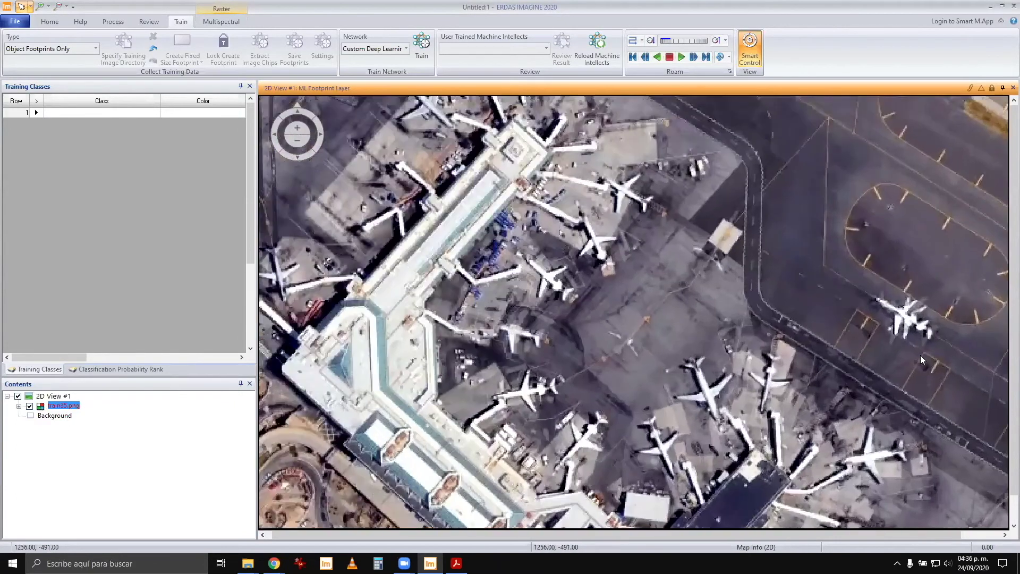
scroll(920, 355, "up", 1)
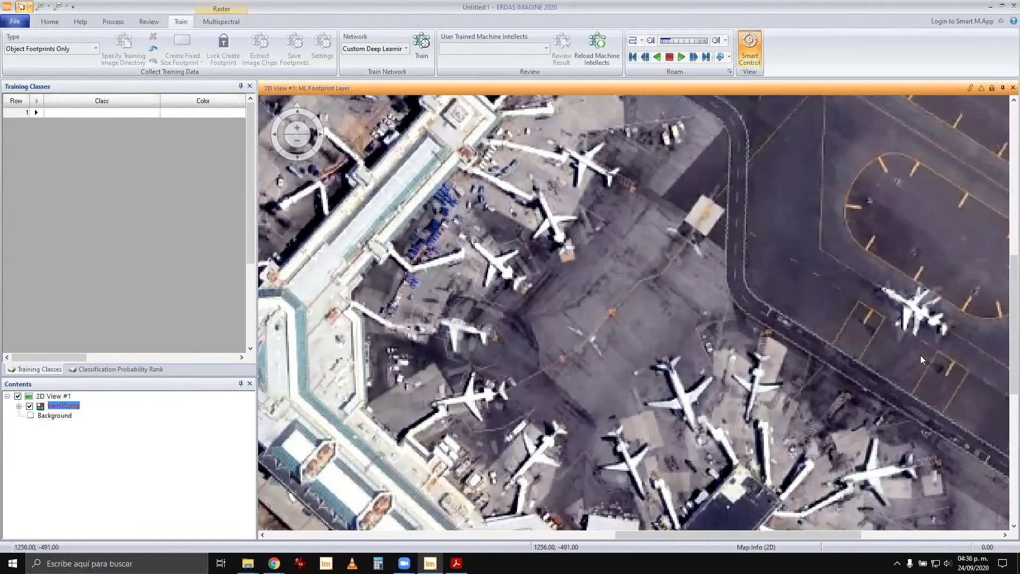
scroll(920, 355, "down", 3)
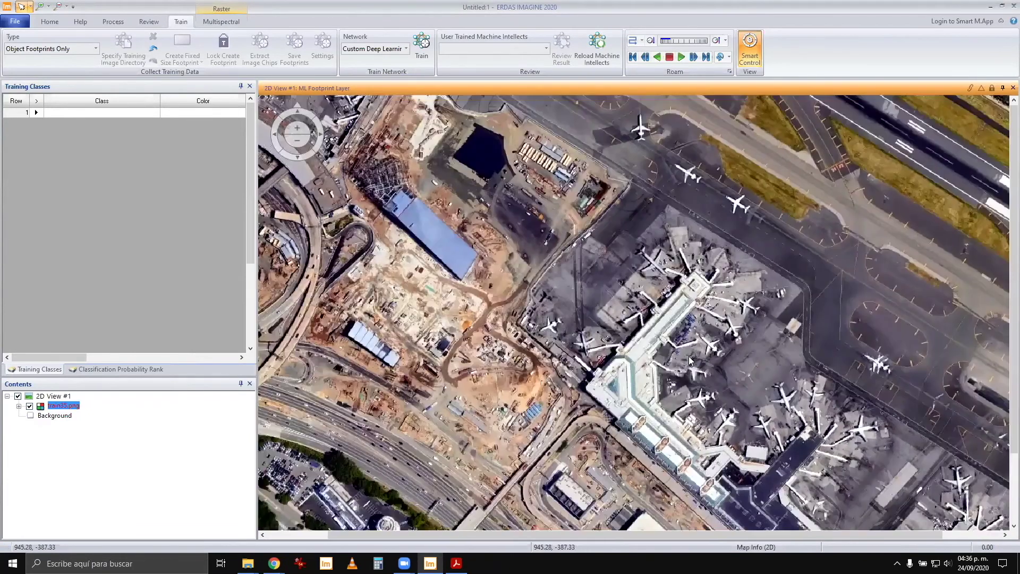
left_click_drag(688, 356, 606, 402)
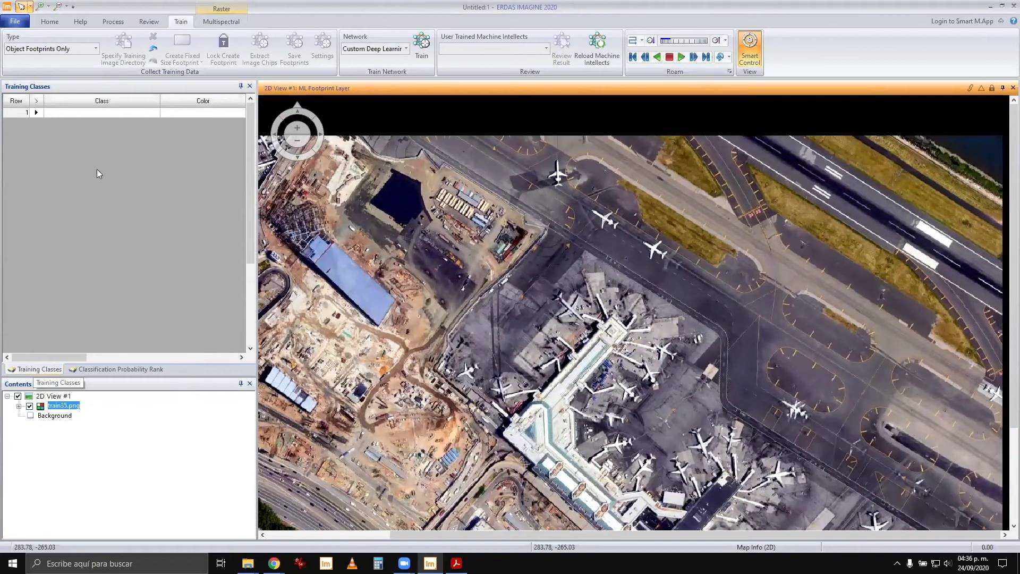
left_click(104, 113)
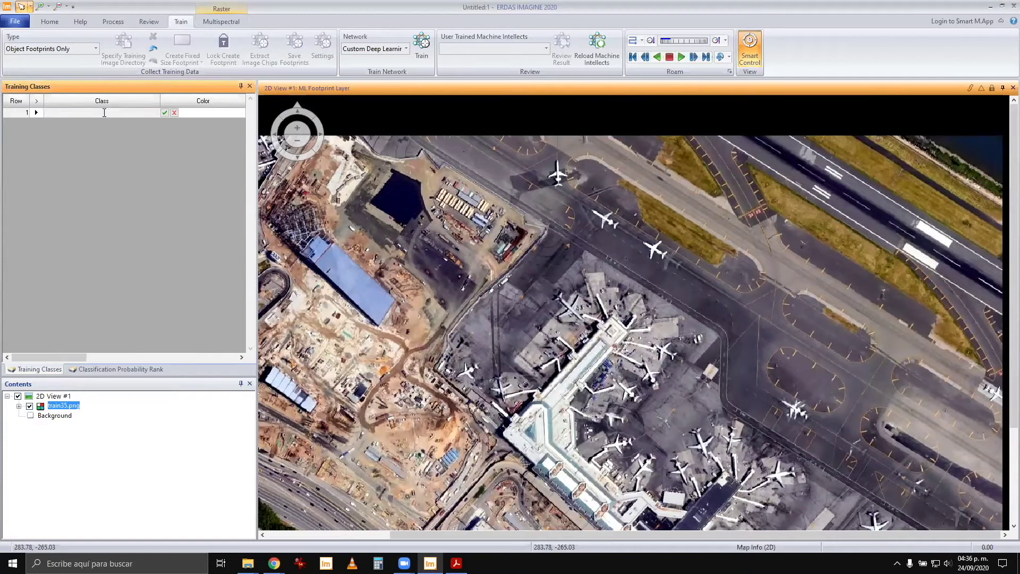
type("Airplane")
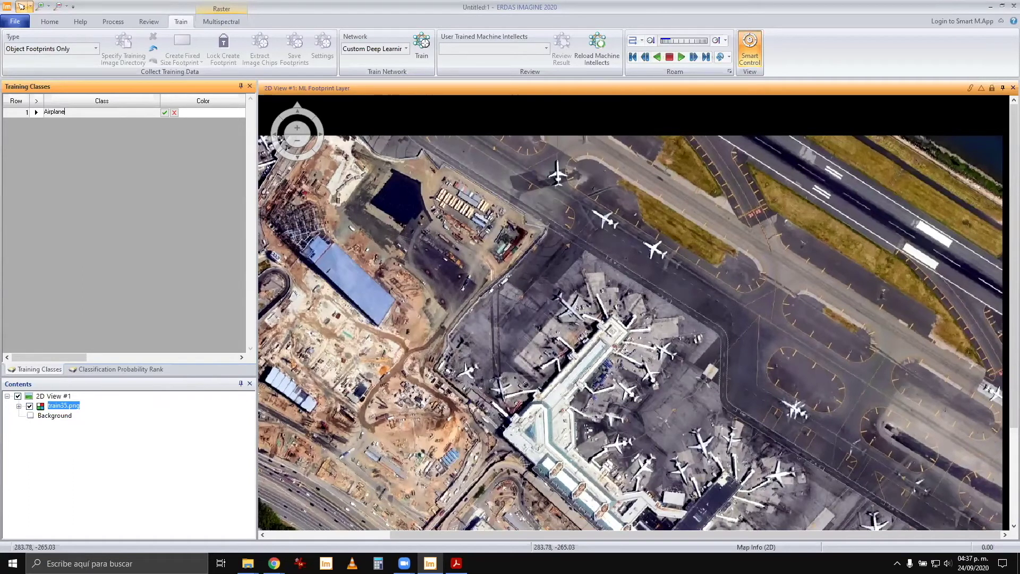
left_click(240, 113)
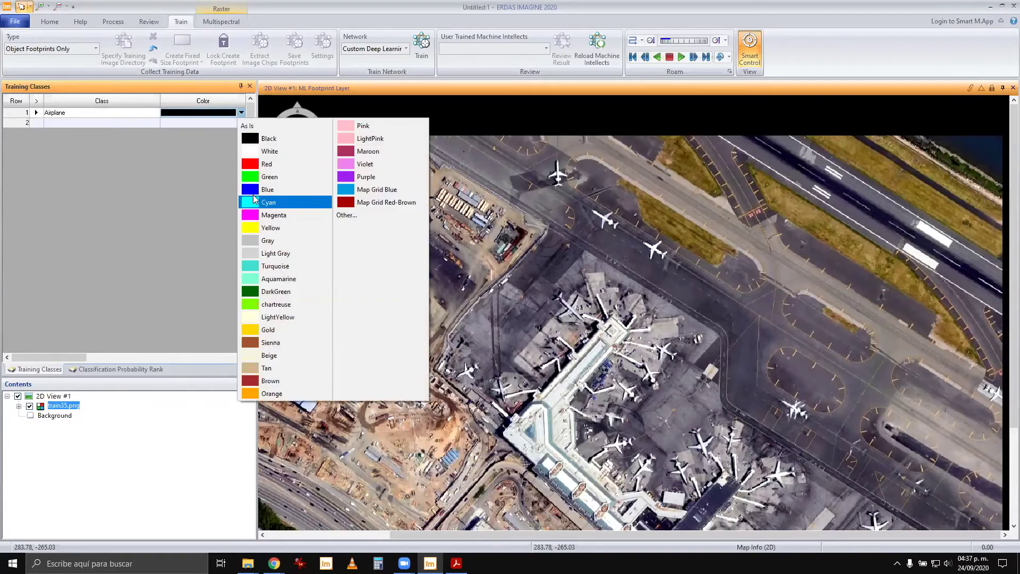
left_click(263, 165)
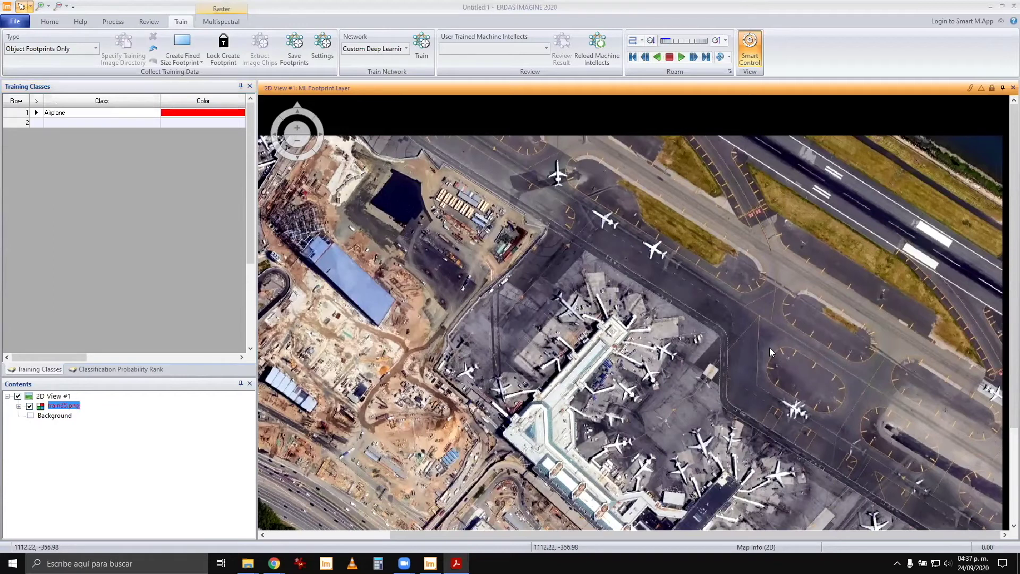
Step: Start a fixed-size Airplane footprint and compare its preset size with the airplanes on the taxiway
left_click(202, 264)
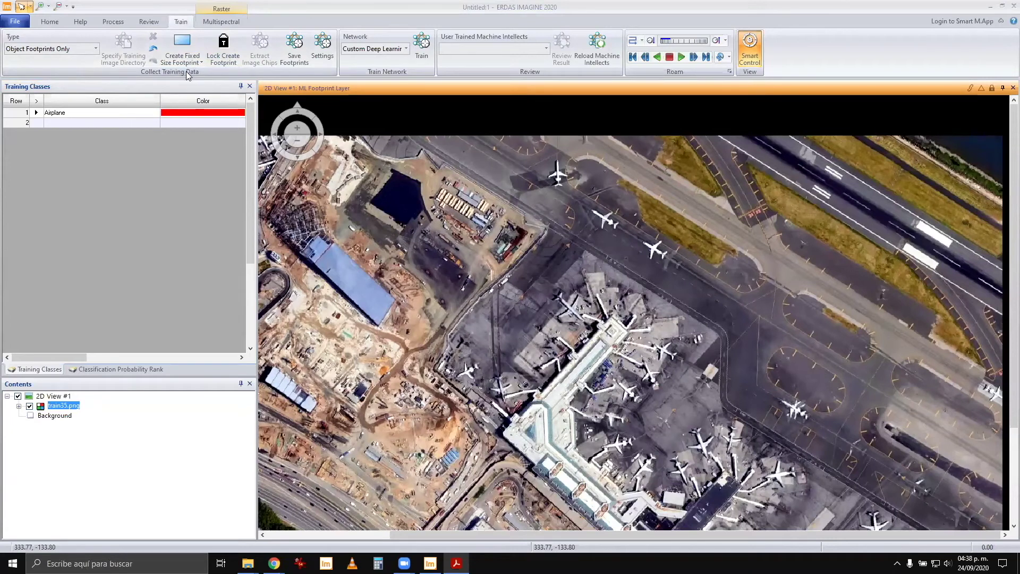
left_click(187, 44)
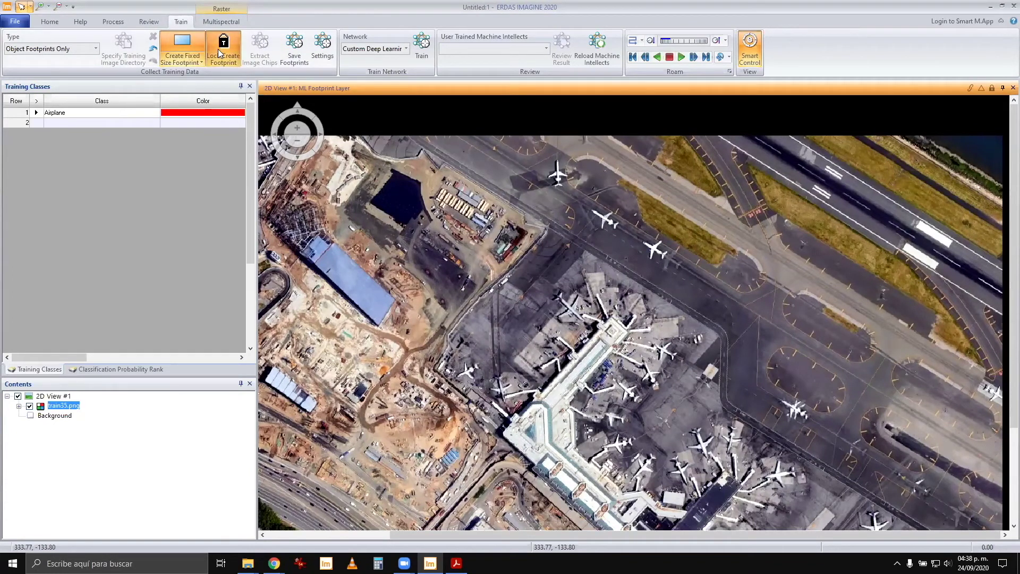
left_click(182, 46)
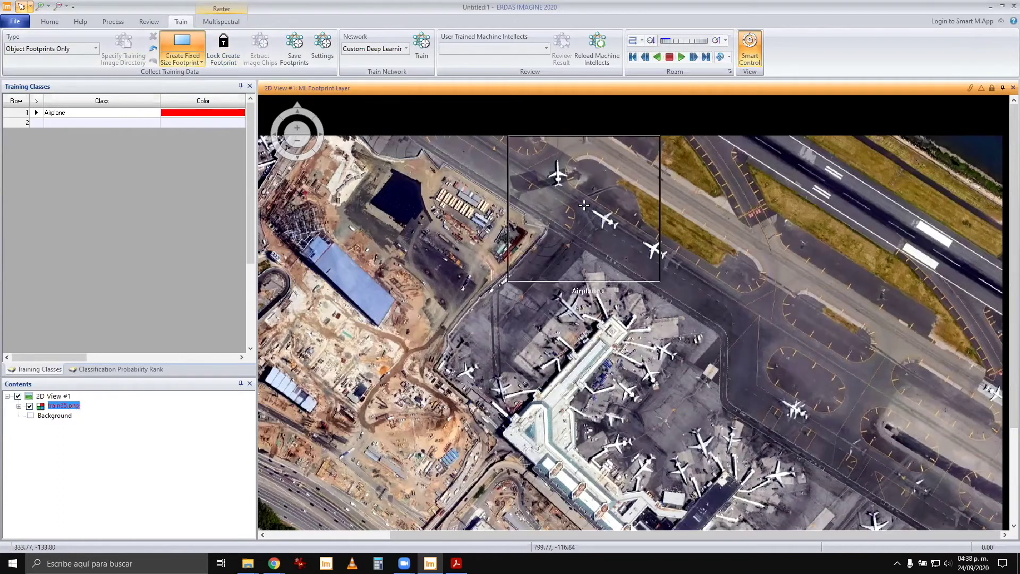
scroll(618, 263, "up", 2)
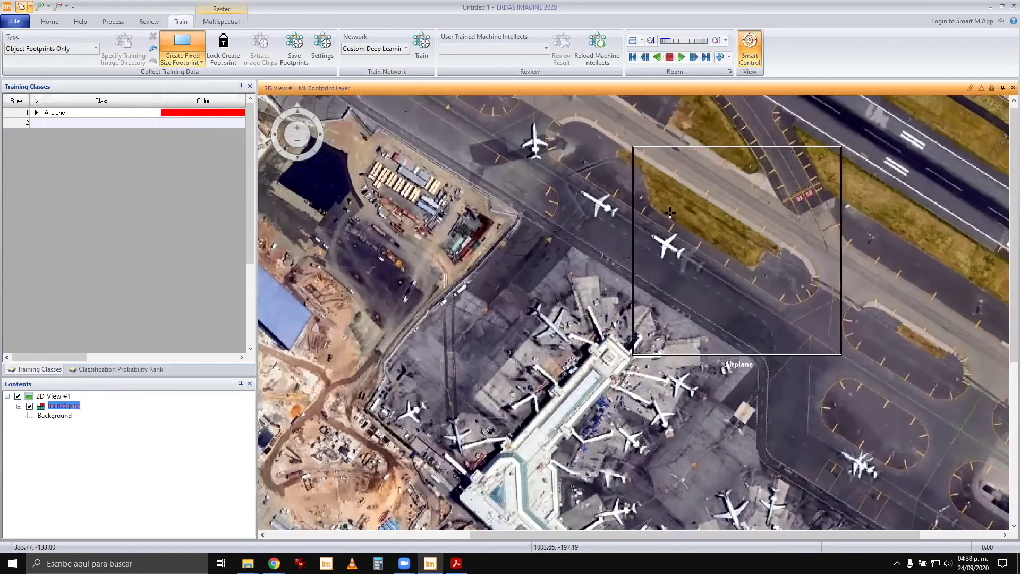
scroll(670, 213, "up", 4)
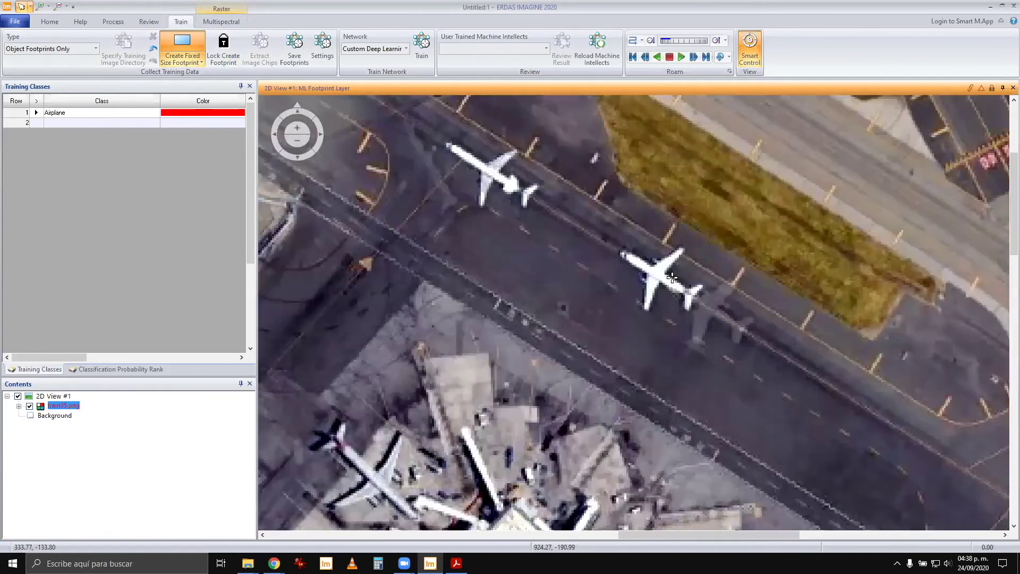
scroll(671, 277, "down", 3)
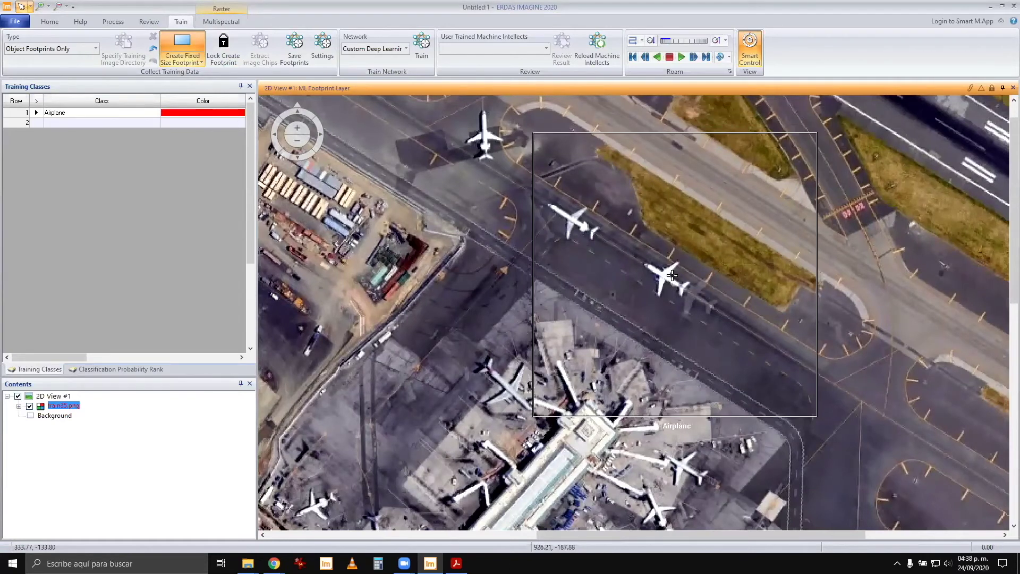
scroll(694, 271, "up", 2)
scroll(701, 283, "down", 2)
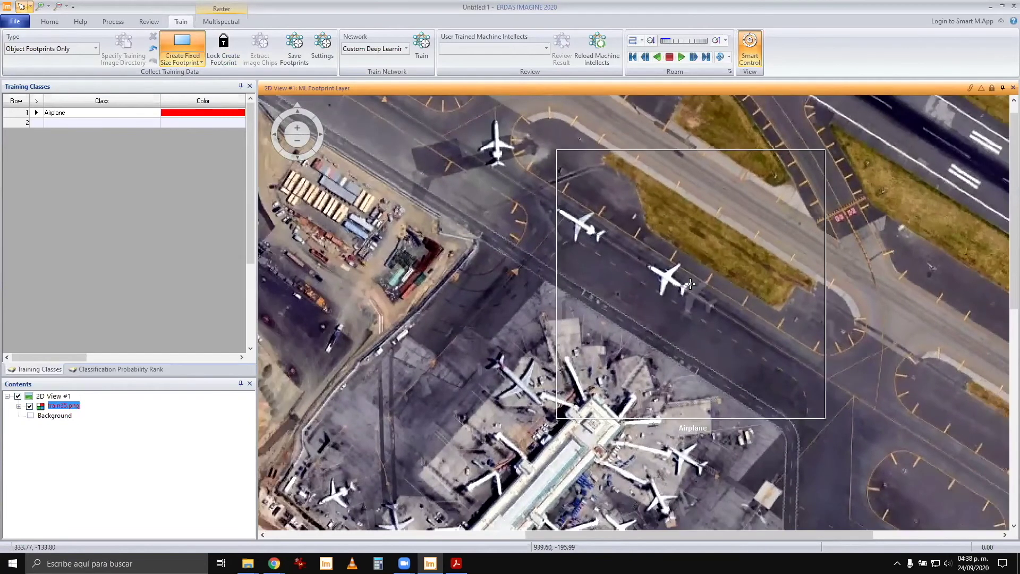
scroll(689, 284, "down", 2)
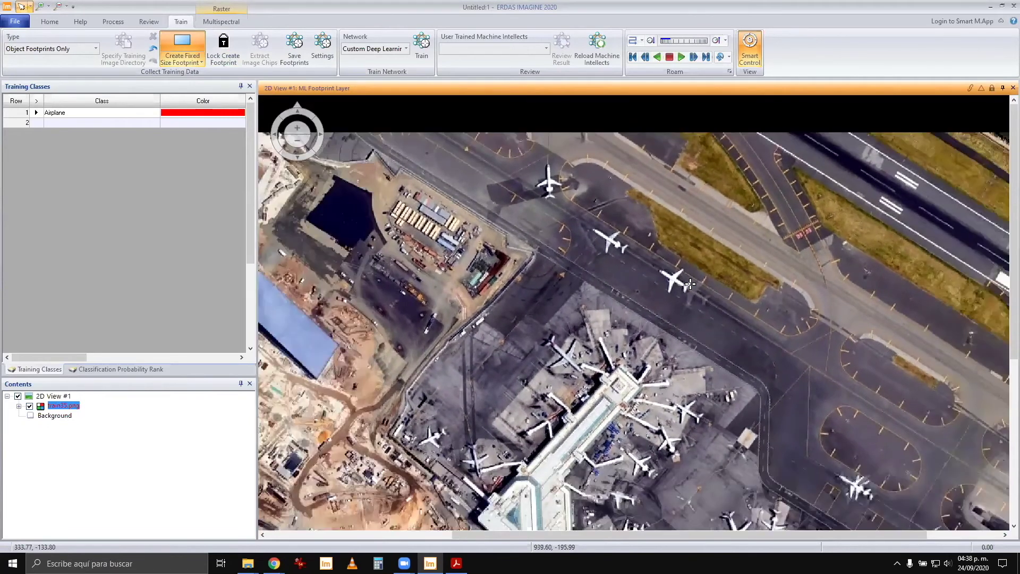
scroll(672, 281, "down", 2)
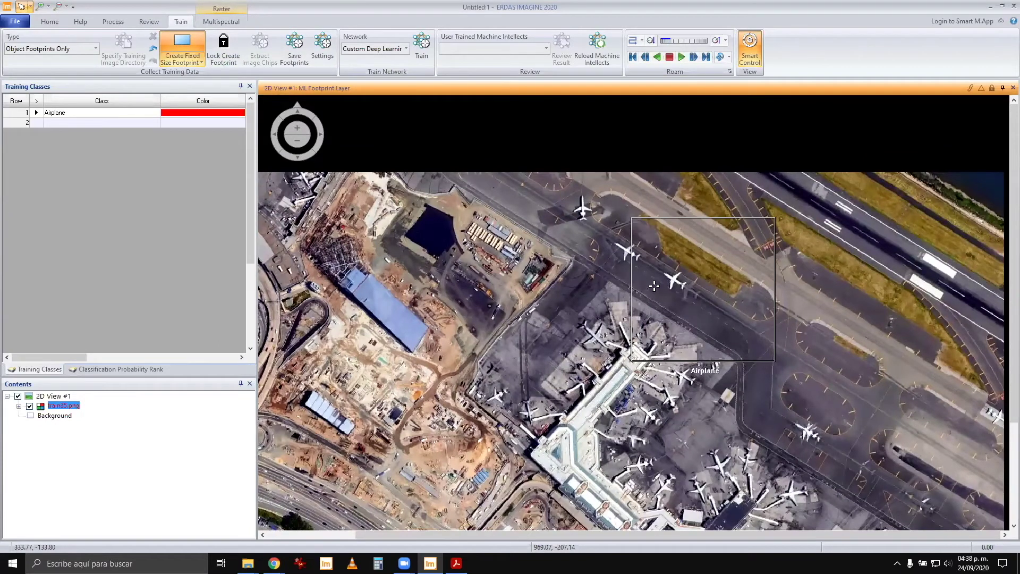
Step: Set the fixed footprint width and height to 100 pixels and preview that size over the image
left_click(323, 54)
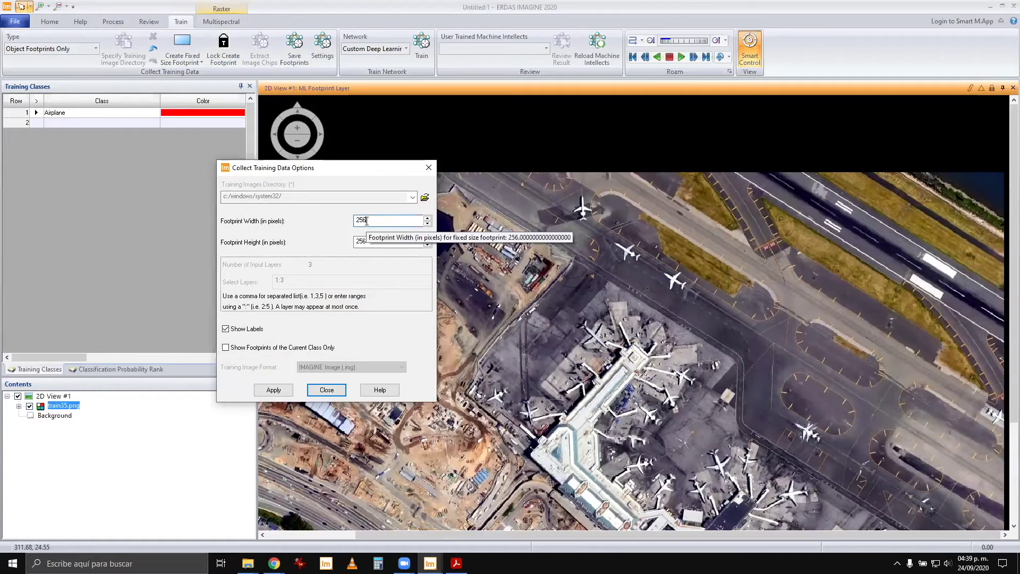
left_click_drag(366, 221, 352, 221)
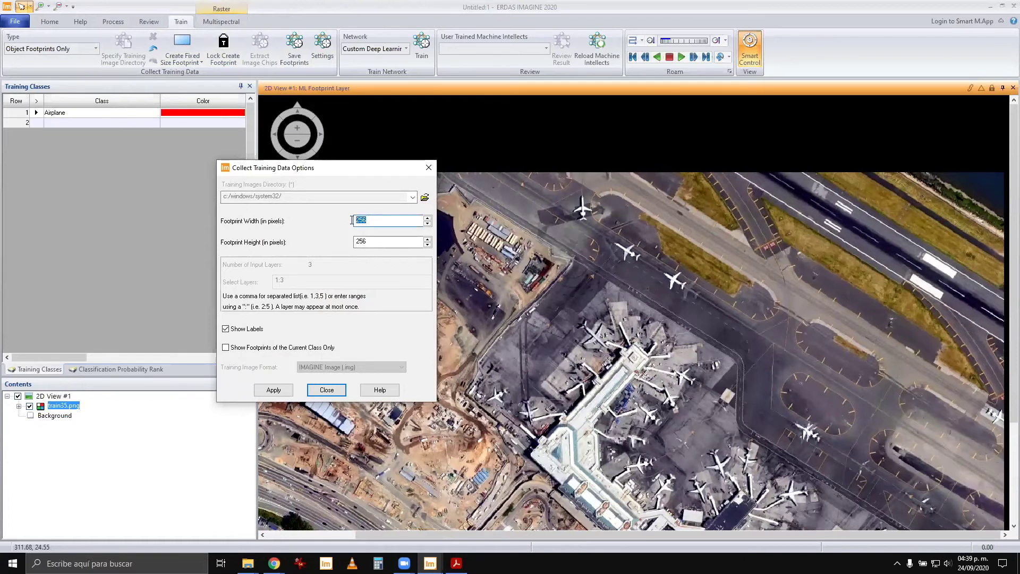
type("100")
left_click(366, 241)
left_click_drag(365, 241, 352, 243)
type("100")
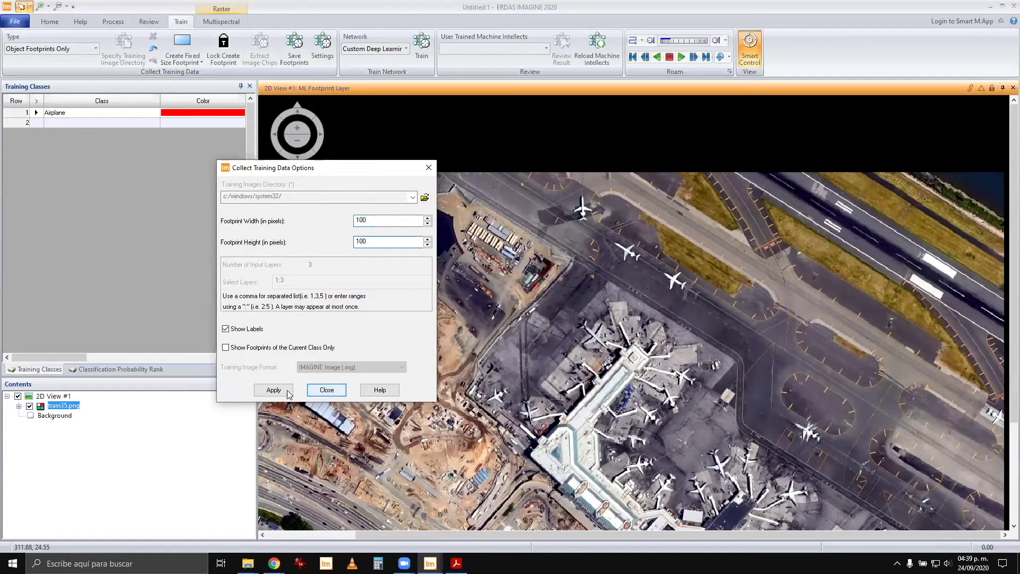
left_click(273, 389)
left_click(332, 390)
left_click(196, 56)
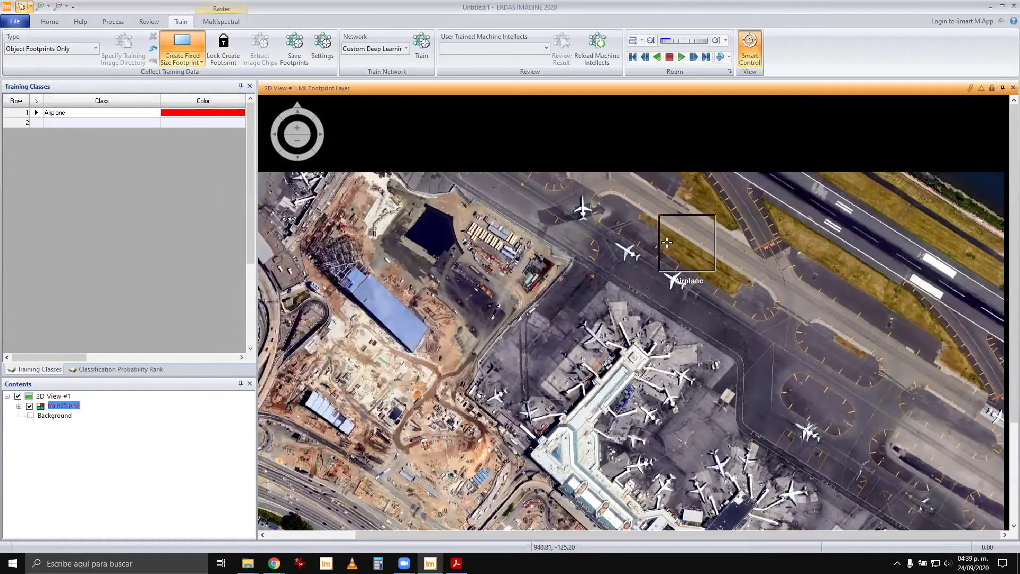
Step: Set the fixed footprint width and height to 75 pixels and apply the change
left_click(323, 48)
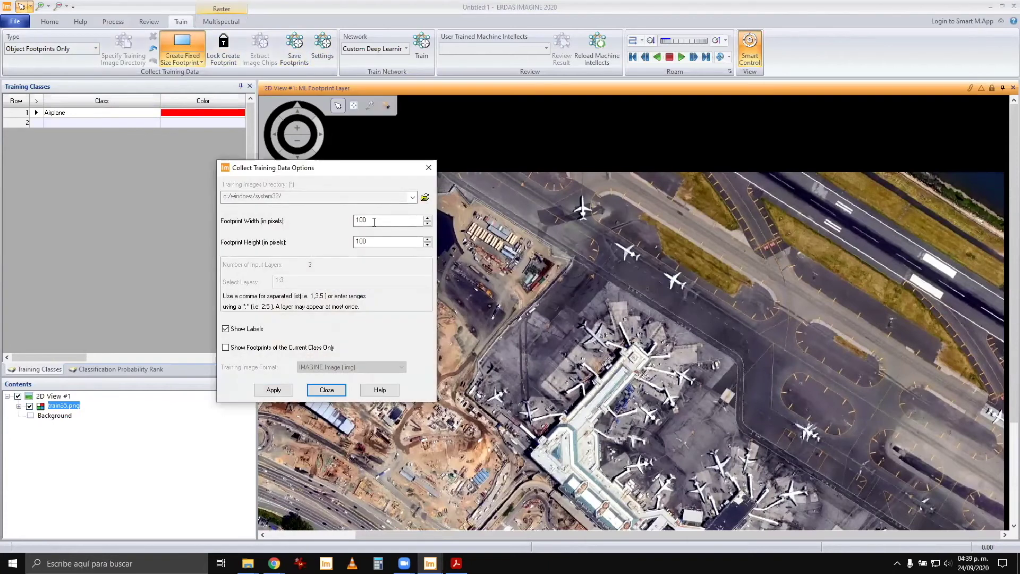
left_click_drag(374, 222, 342, 222)
type("75")
key("Tab")
type("75")
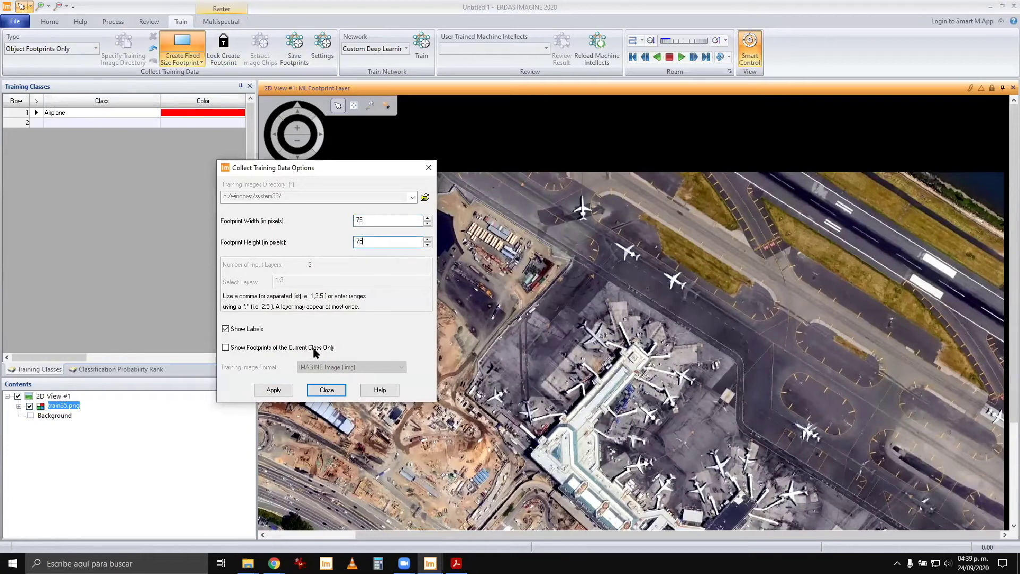
left_click(273, 389)
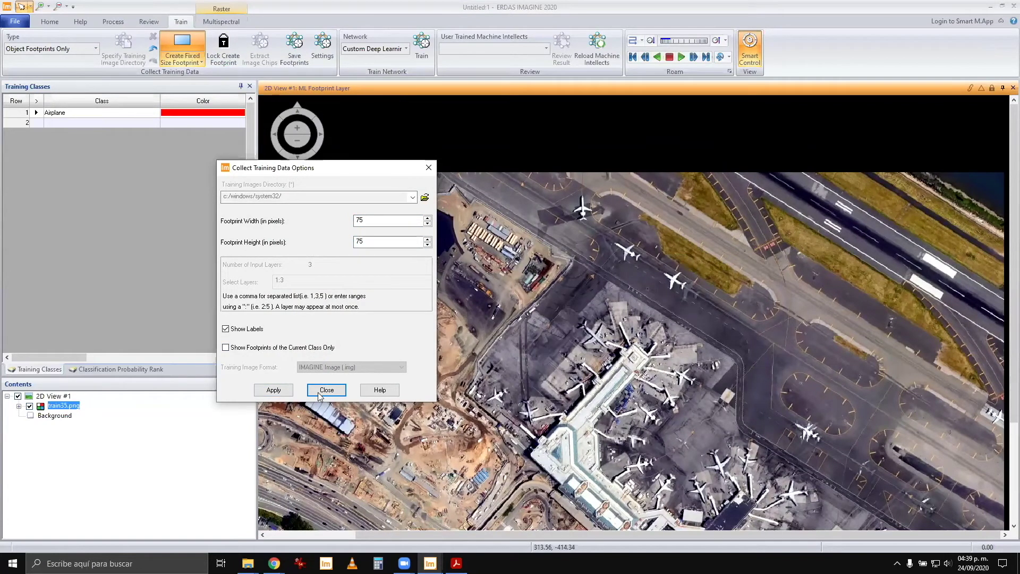
Step: Set the fixed footprint width and height to 55 pixels and close the training data options
double_click(352, 222)
type("55")
key("Tab")
type("55")
left_click(327, 390)
Step: Place a fixed-size Airplane footprint beside the airplane nearest the grass strip and delete it
left_click(674, 278)
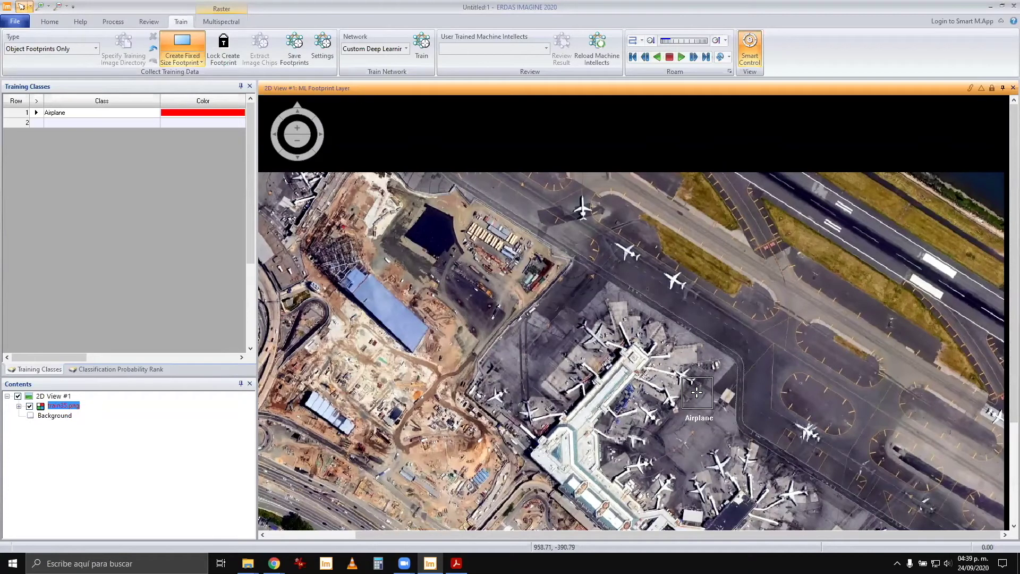
scroll(638, 294, "up", 1)
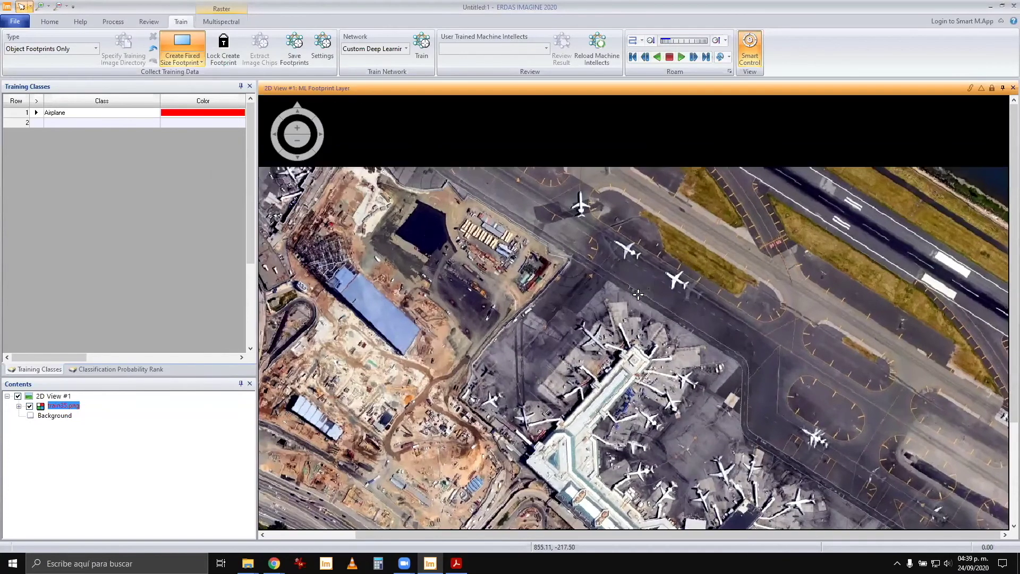
scroll(638, 295, "up", 2)
scroll(710, 262, "up", 1)
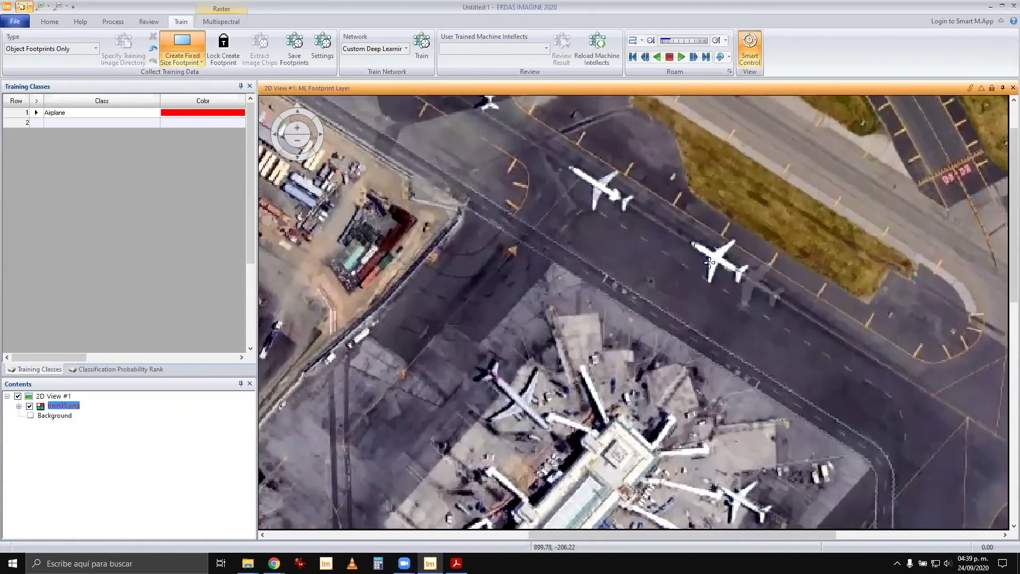
scroll(709, 261, "up", 1)
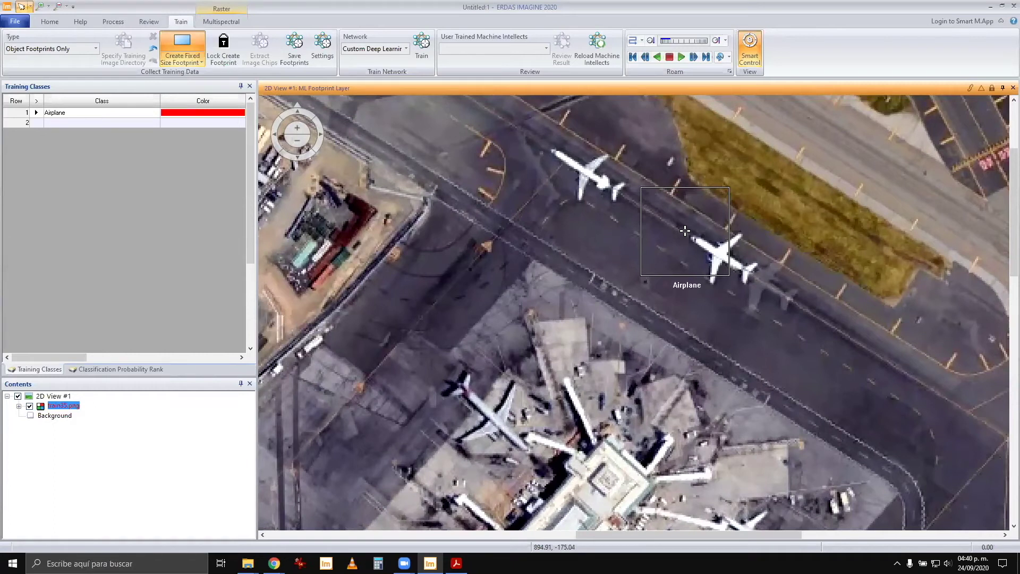
left_click(685, 230)
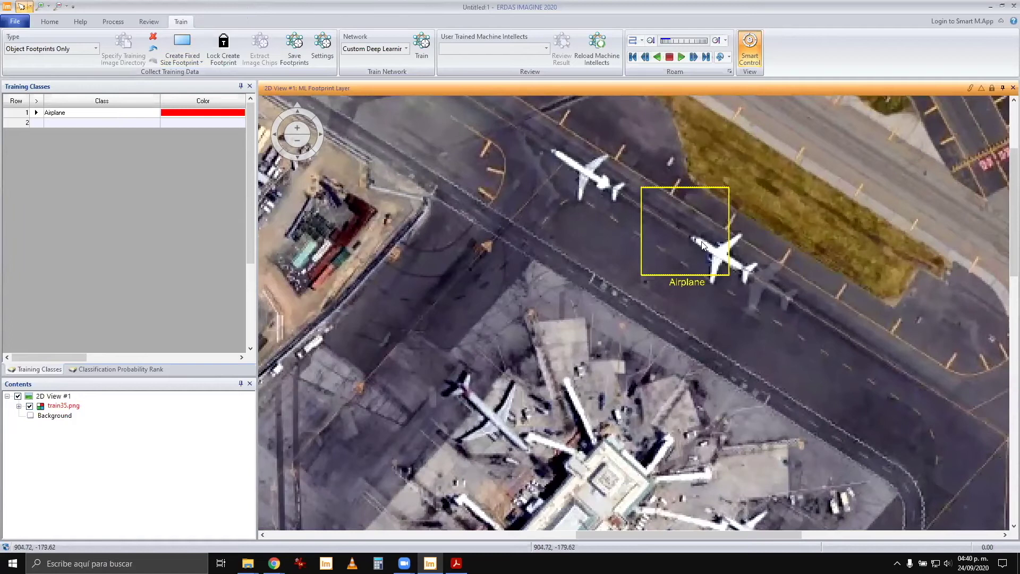
left_click_drag(747, 288, 754, 290)
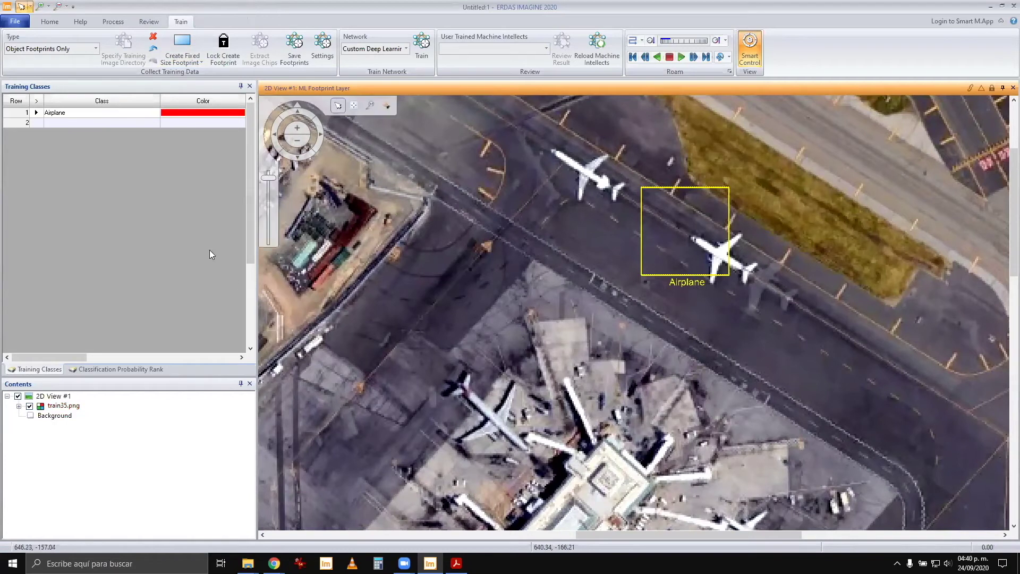
left_click(153, 36)
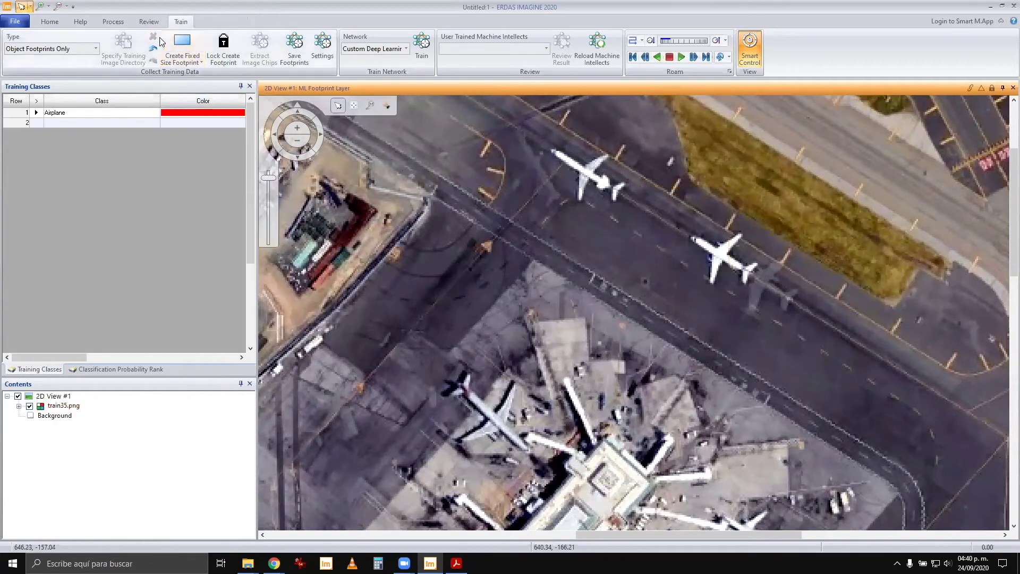
Step: Lock footprint creation, draw variable-size Airplane footprints tightly around the two airplanes beside the grass strip, and release the lock
left_click(223, 51)
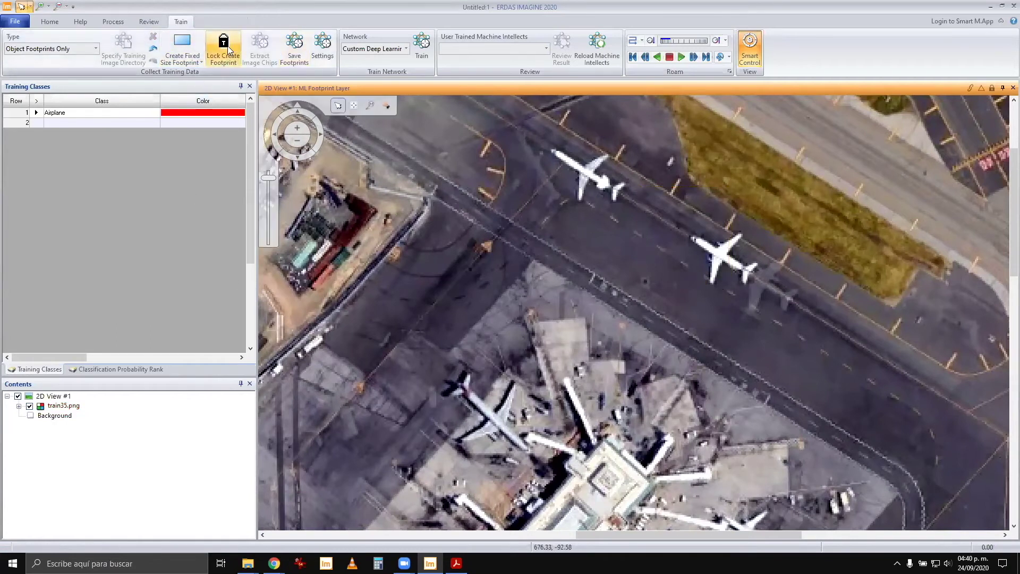
left_click(182, 50)
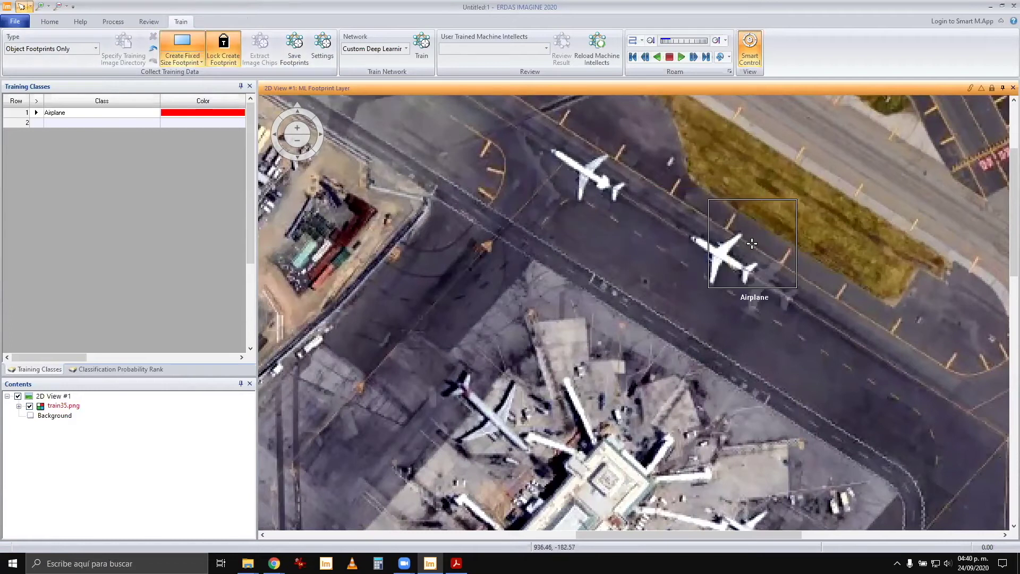
left_click(201, 61)
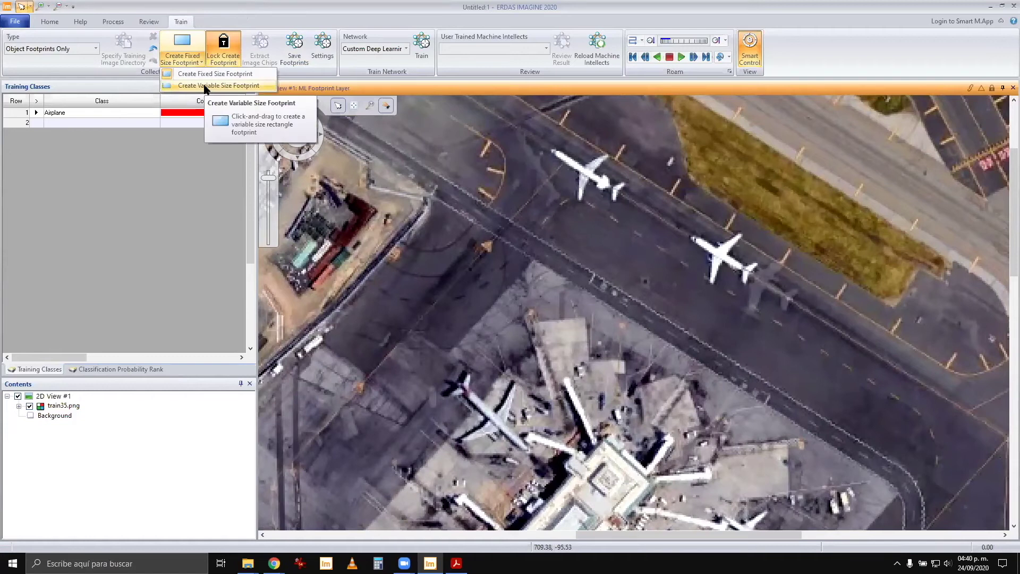
left_click(205, 87)
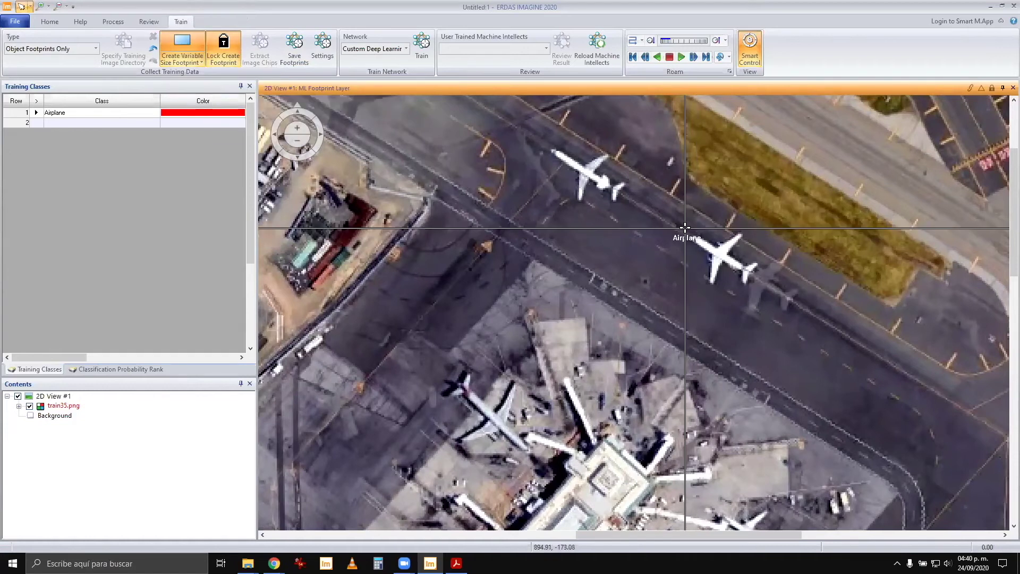
left_click_drag(685, 228, 759, 289)
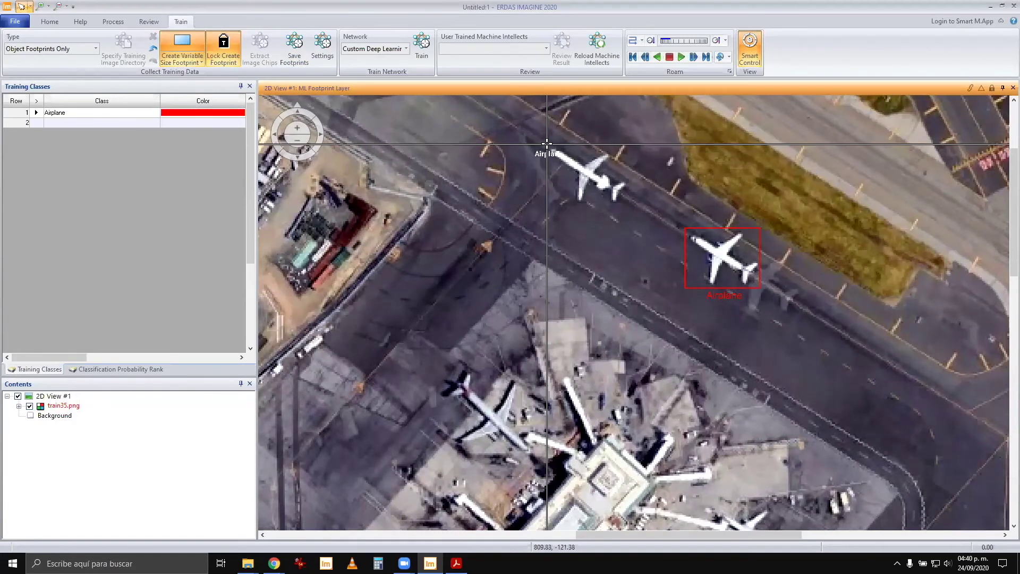
left_click_drag(547, 143, 627, 207)
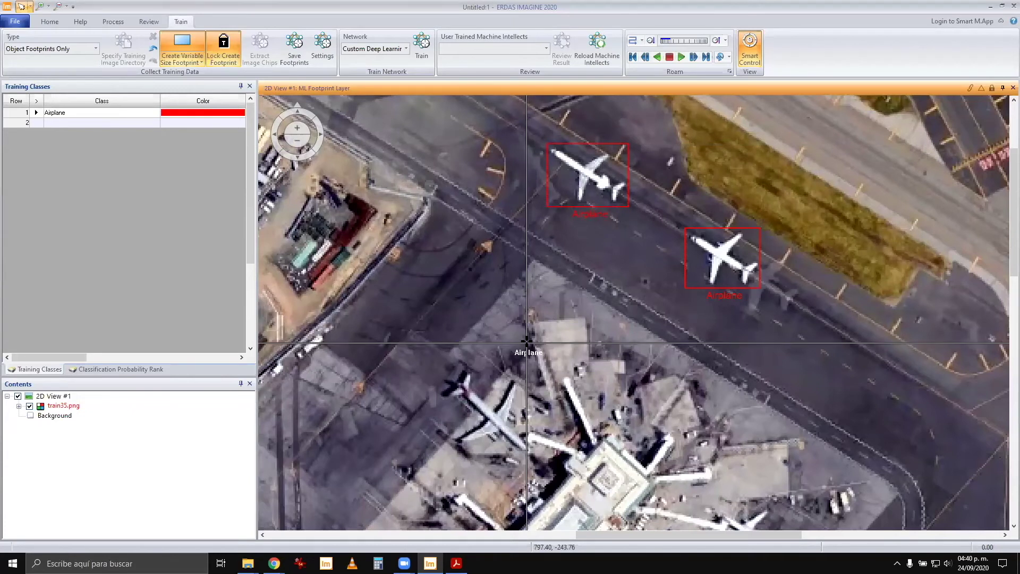
left_click(223, 48)
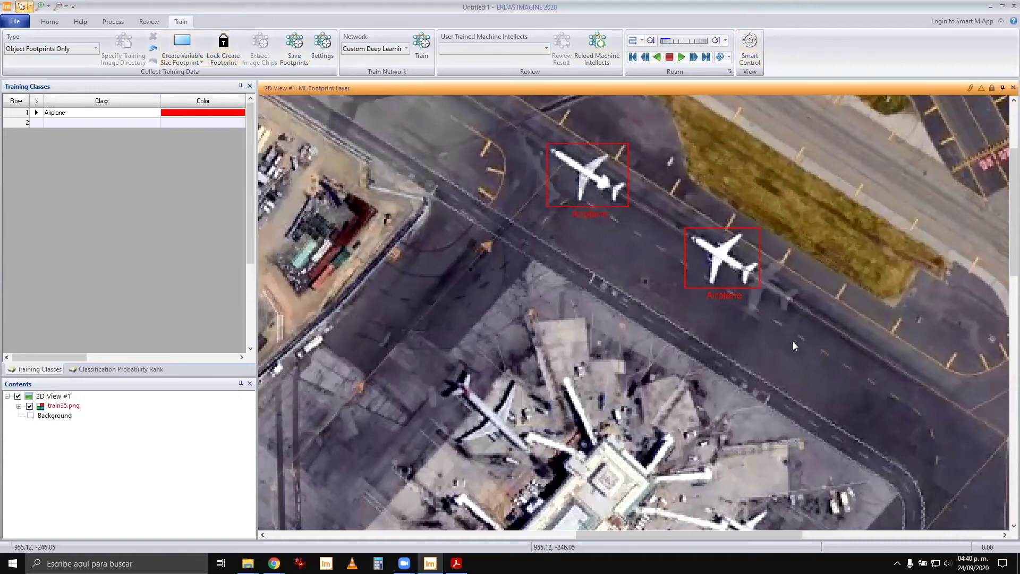
Step: Draw a variable-size Airplane footprint around the third taxiway airplane, near the image's upper edge
scroll(792, 341, "down", 3)
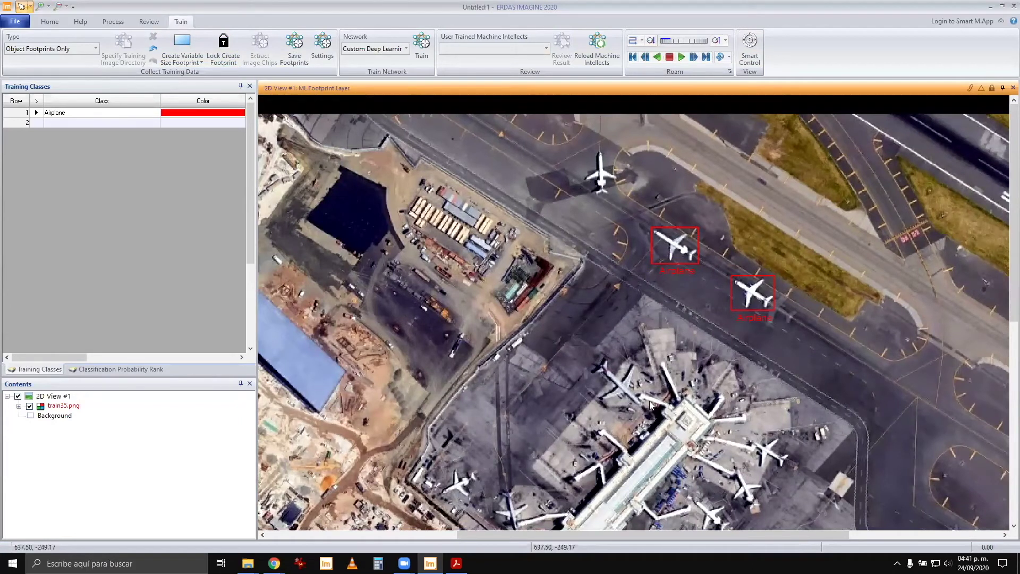
scroll(606, 189, "up", 5)
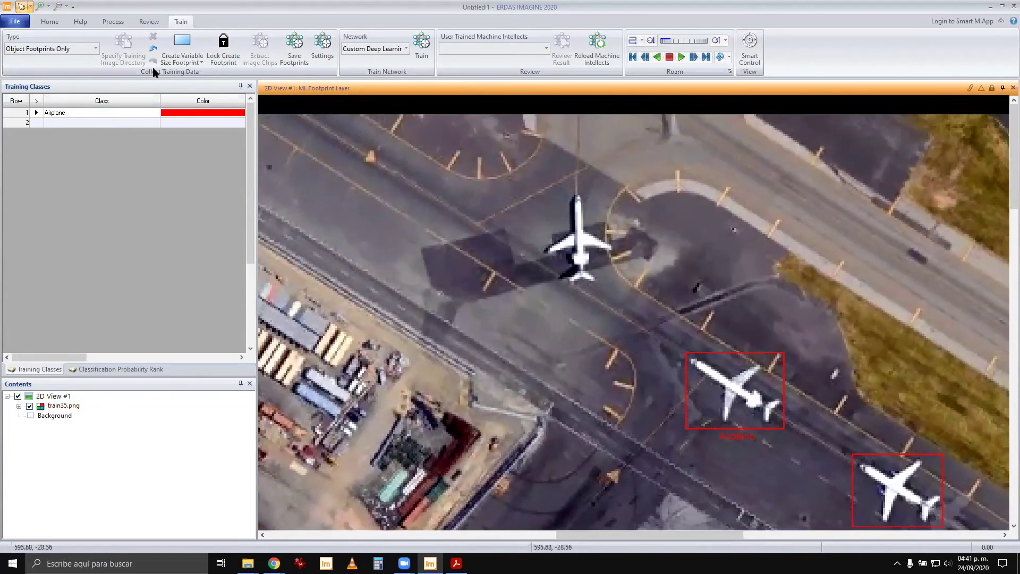
left_click(181, 46)
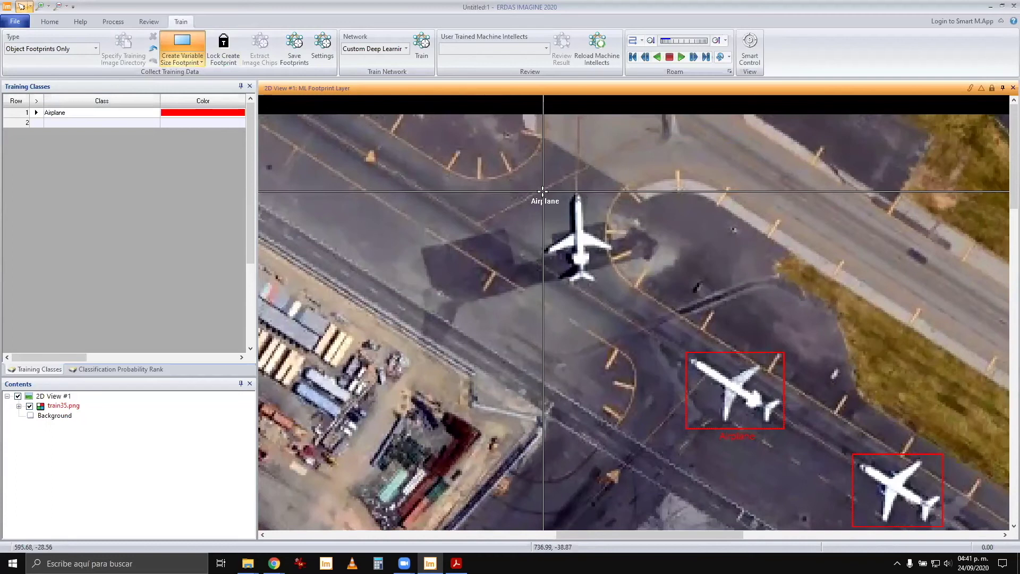
left_click_drag(545, 190, 614, 285)
Step: Draw variable-size Airplane footprints around the airplane at the southeastern terminal and the one parked at the main concourse's eastern tip
scroll(641, 346, "down", 5)
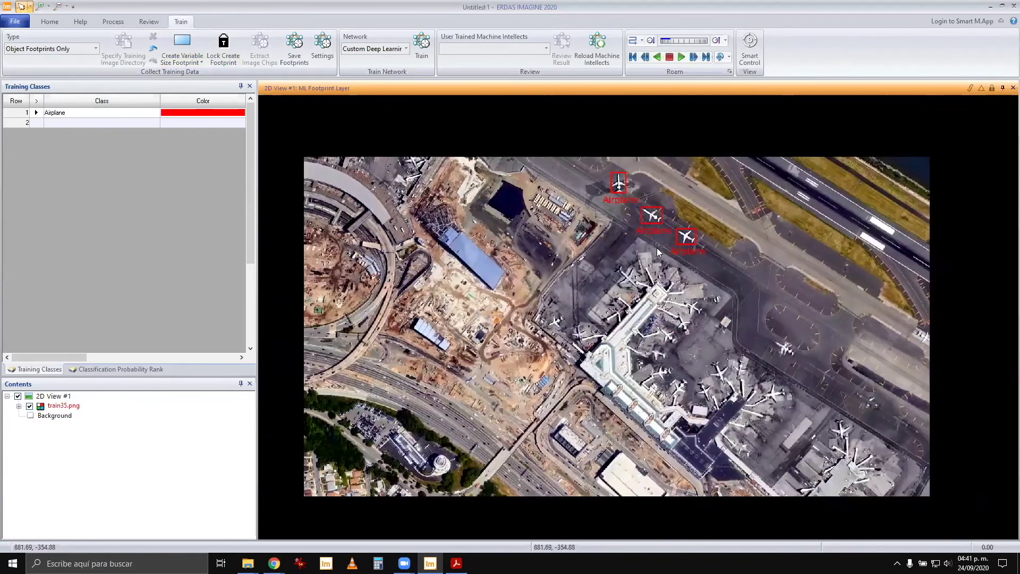
left_click_drag(839, 485, 821, 414)
scroll(821, 373, "up", 5)
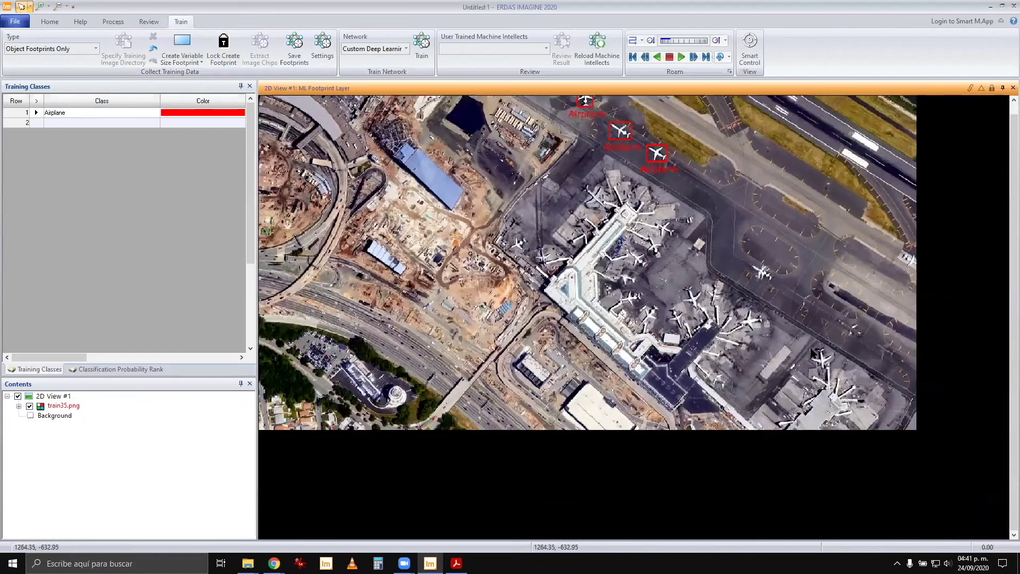
scroll(920, 412, "up", 2)
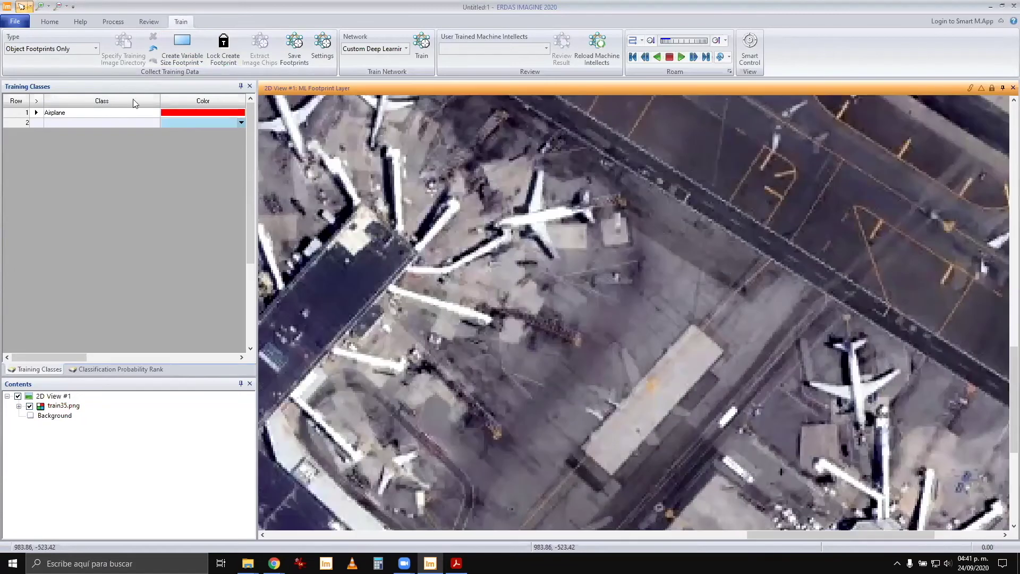
left_click(181, 46)
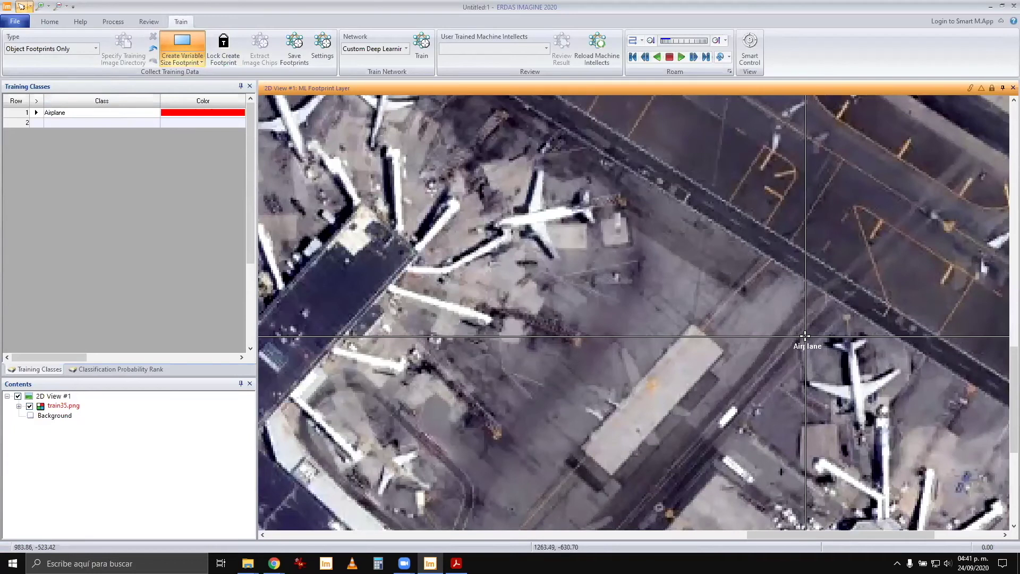
left_click_drag(805, 335, 902, 430)
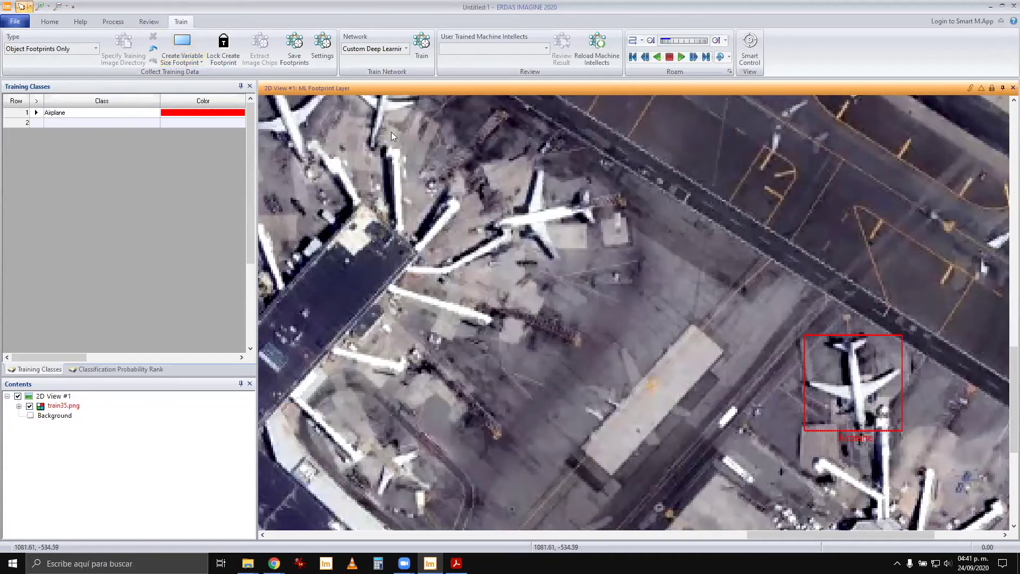
left_click(179, 45)
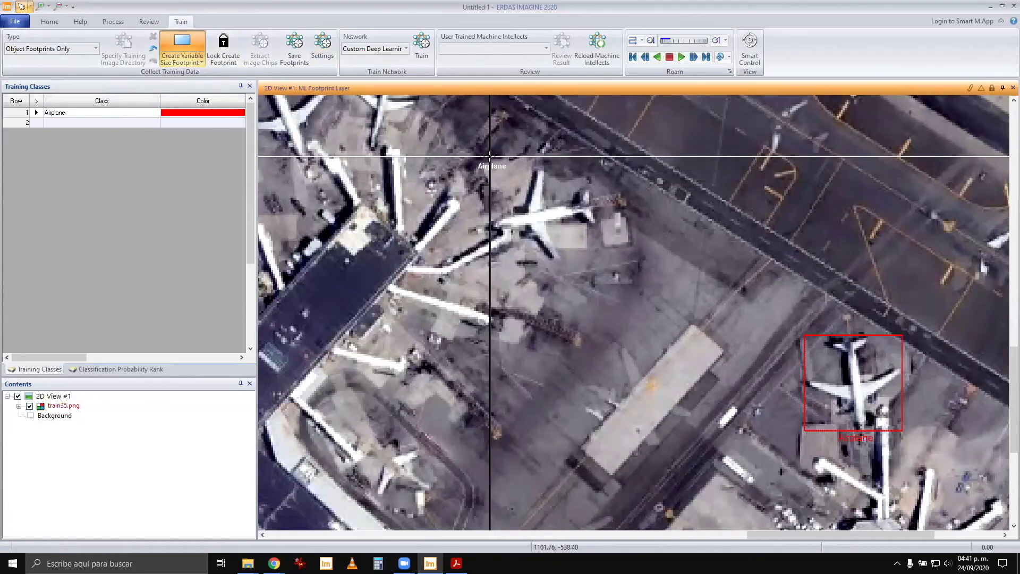
left_click_drag(491, 165, 598, 261)
Step: Lock footprint creation, draw Airplane footprints around the three airplanes parked west of the concourse's eastern tip, and release the lock
left_click_drag(415, 177, 624, 349)
left_click(181, 49)
left_click(224, 49)
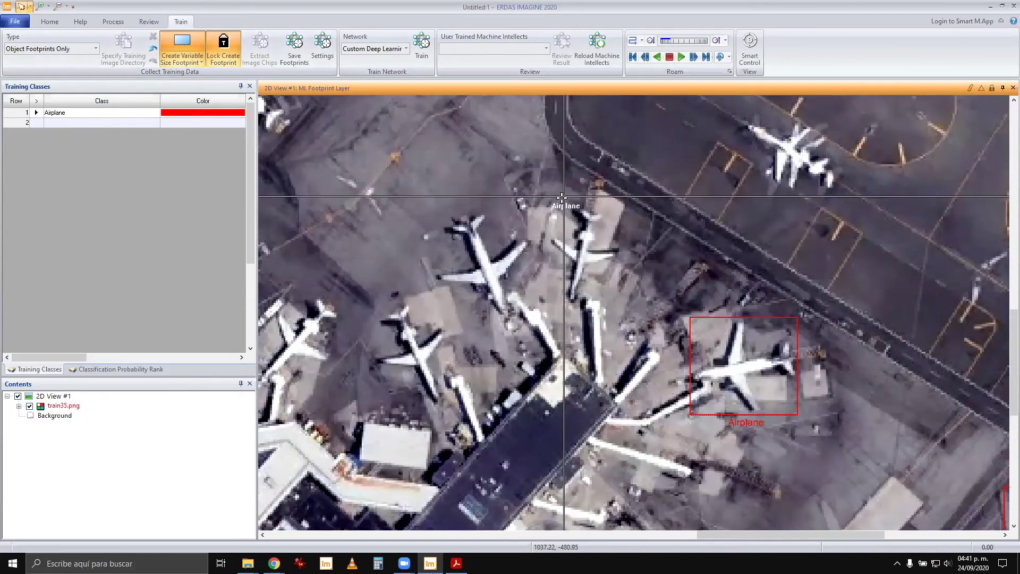
left_click_drag(553, 207, 617, 301)
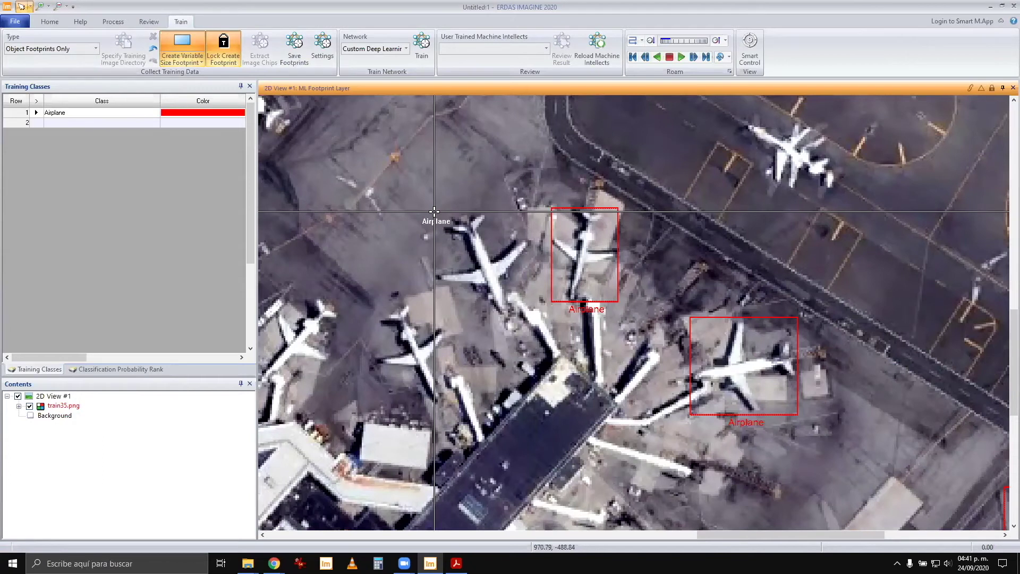
left_click_drag(434, 211, 529, 314)
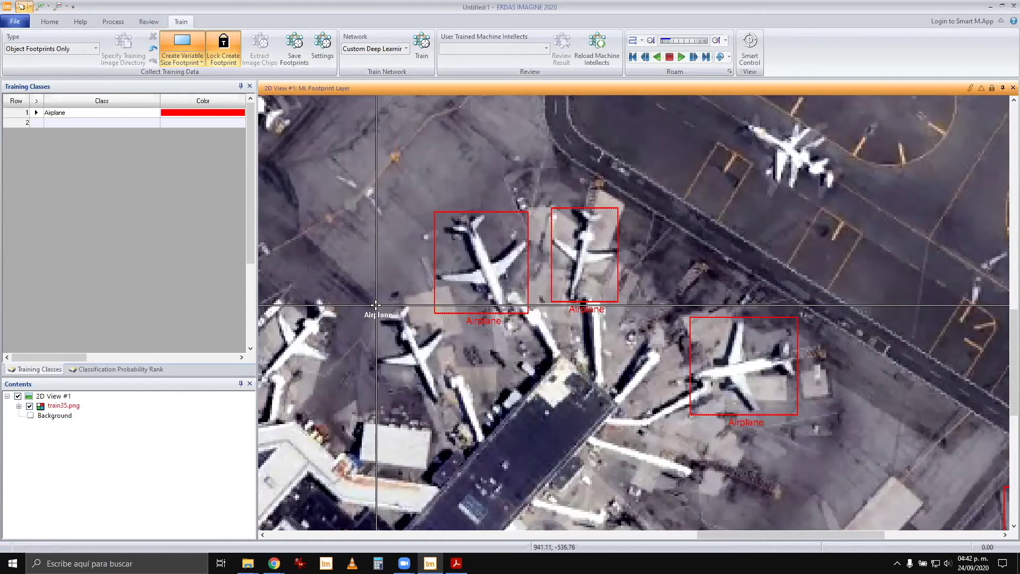
left_click_drag(375, 304, 447, 401)
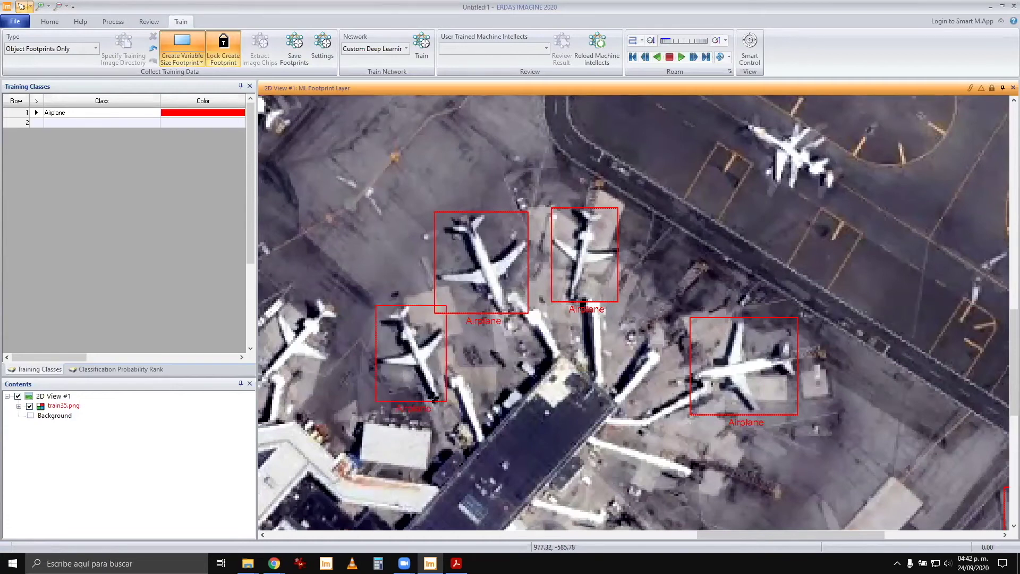
left_click(219, 43)
Step: Draw variable-size Airplane footprints around the two airplanes parked farther west, in the apron's inner corner by the terminal building
left_click_drag(454, 226, 897, 191)
left_click(182, 45)
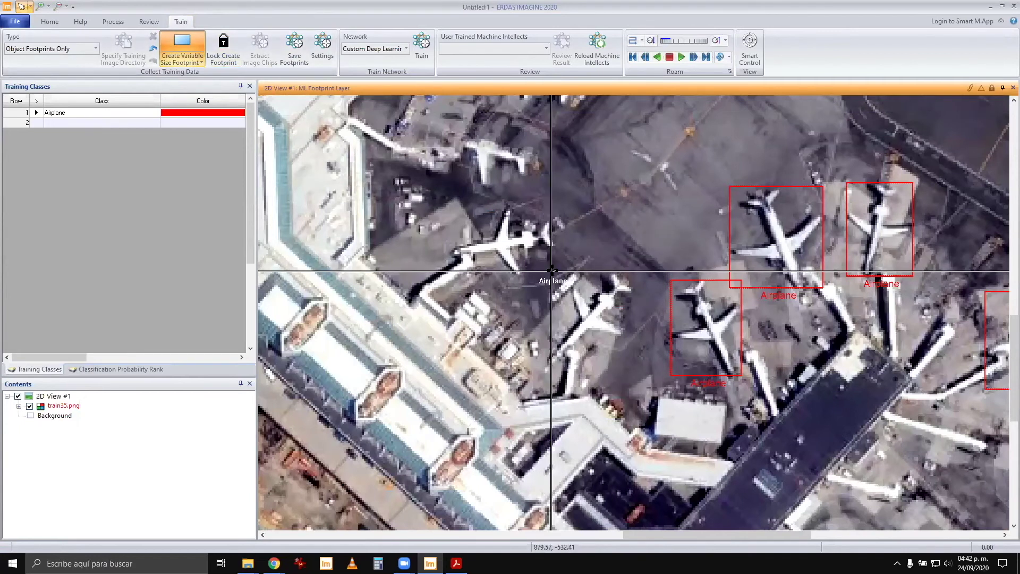
mouse_move(551, 270)
left_mouse_down()
mouse_move(625, 357)
mouse_move(636, 353)
left_mouse_up()
left_click(182, 47)
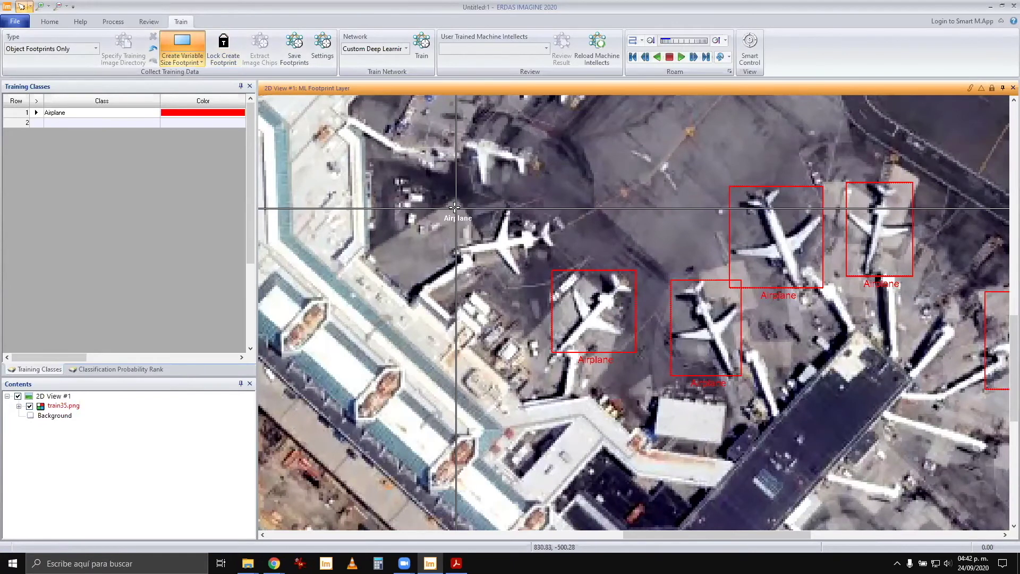
left_click_drag(451, 205, 552, 272)
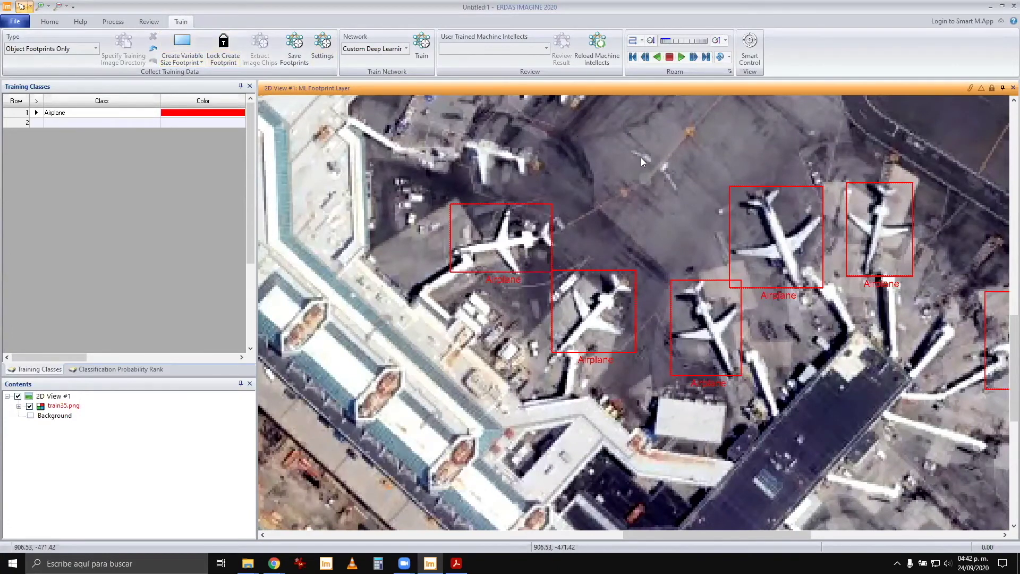
Step: Draw variable-size Airplane footprints around the three airplanes parked along the northern concourse, up to its northern end
left_click_drag(641, 161, 540, 370)
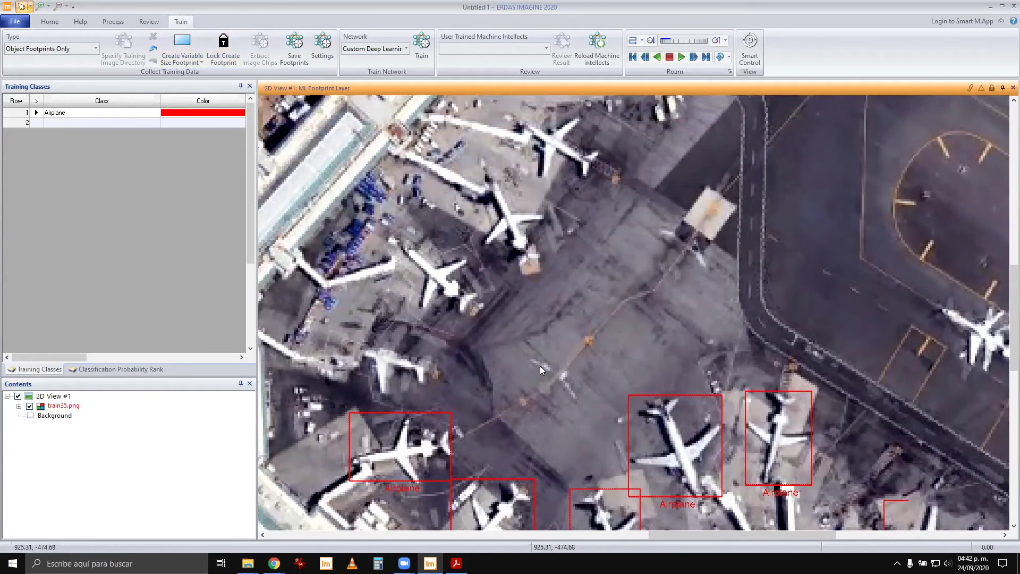
left_click(182, 43)
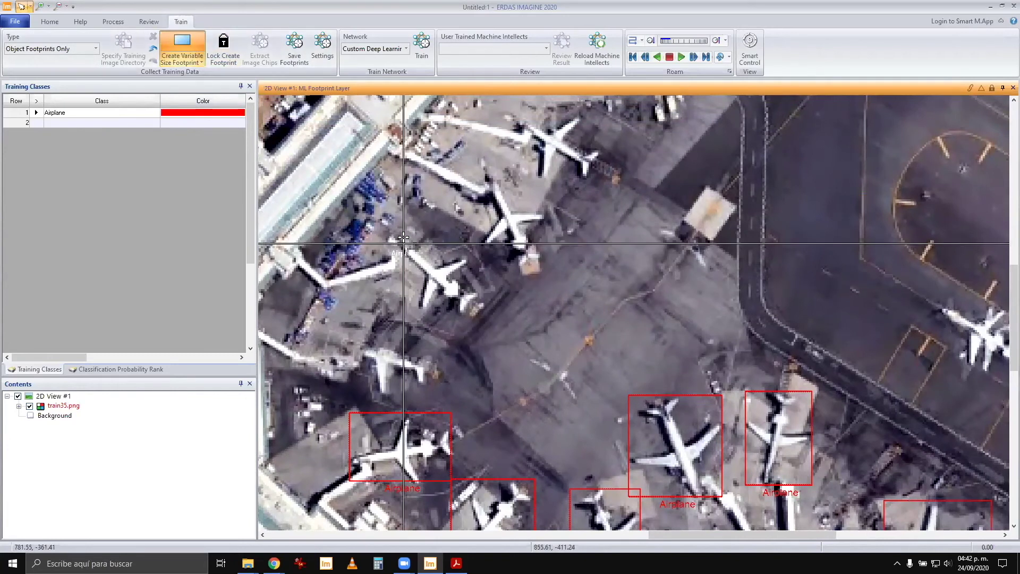
left_click_drag(405, 245, 478, 314)
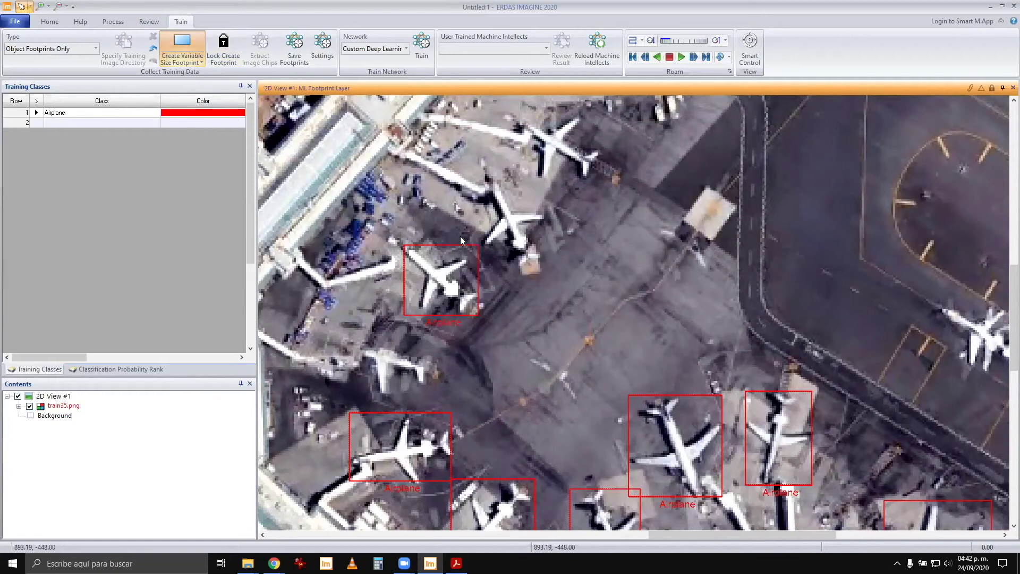
left_click(190, 44)
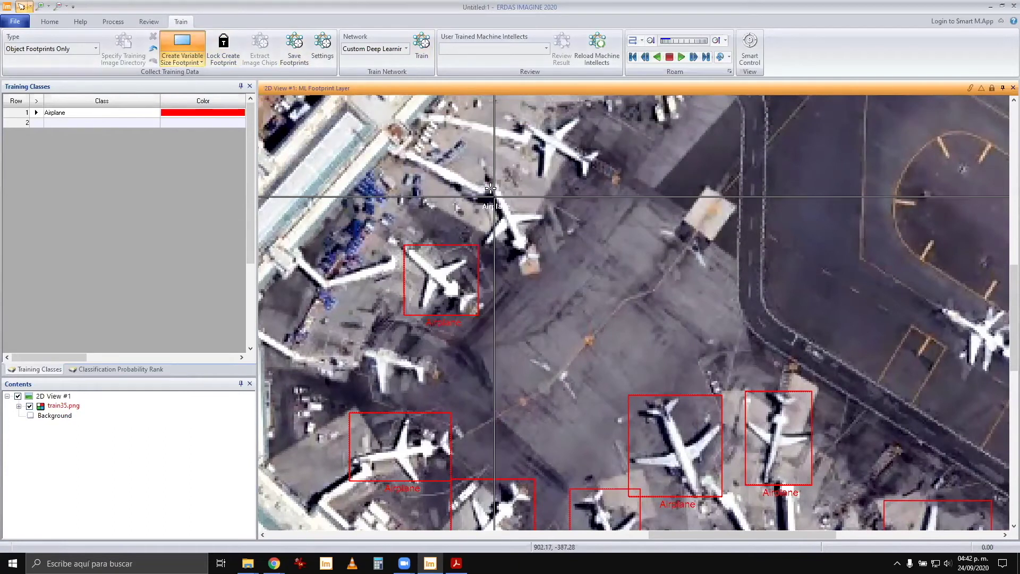
left_click_drag(486, 179, 544, 264)
left_click(182, 50)
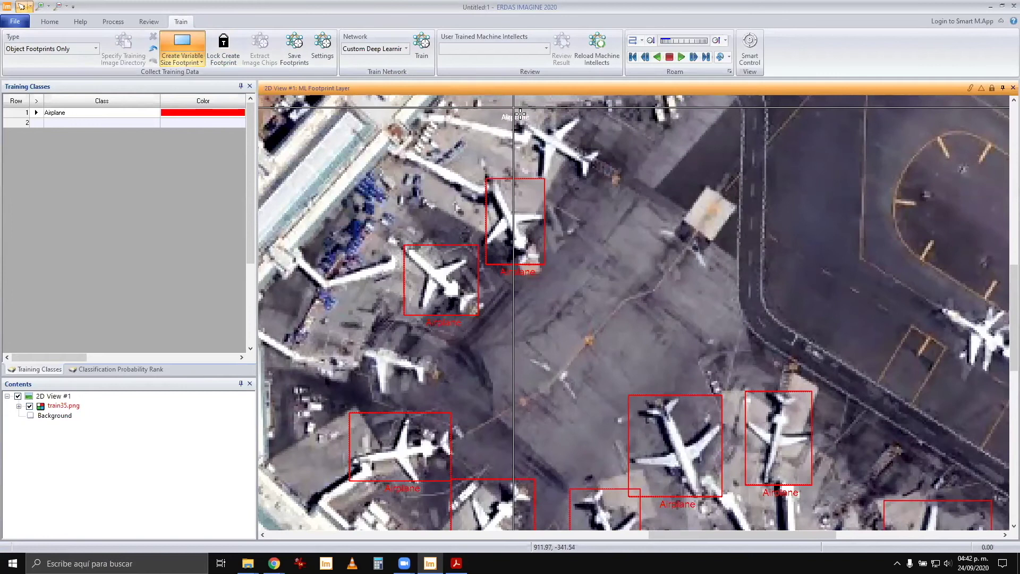
left_click_drag(523, 114, 603, 178)
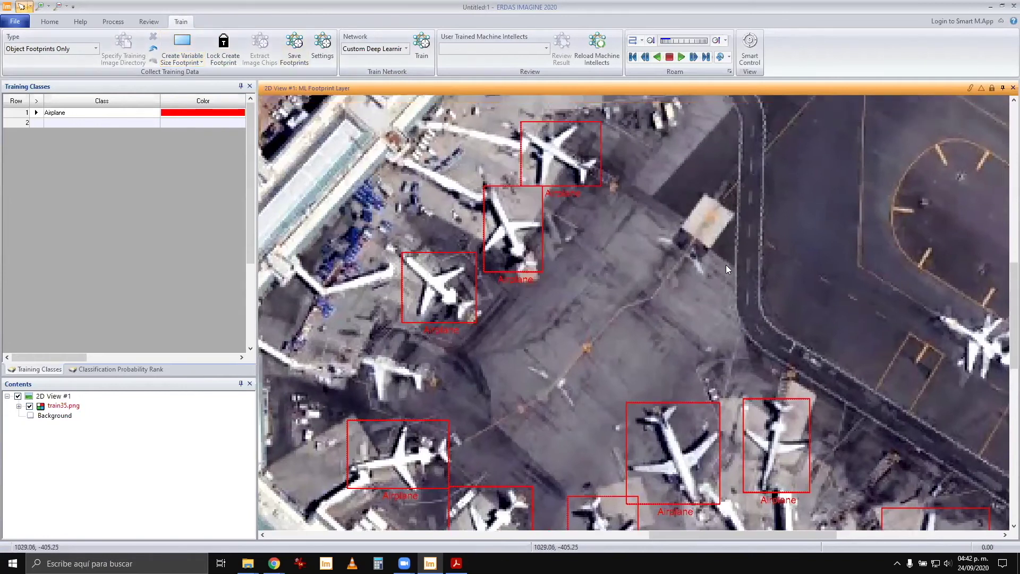
Step: Draw a variable-size Airplane footprint around the large airplane parked on the northwest side of the northern concourse tip
scroll(569, 421, "down", 6)
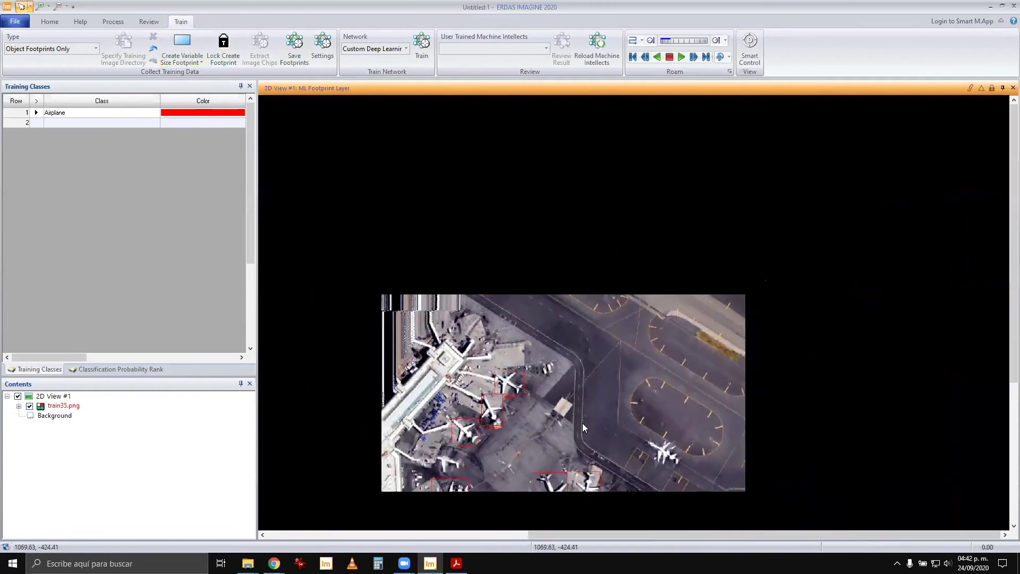
scroll(583, 423, "up", 5)
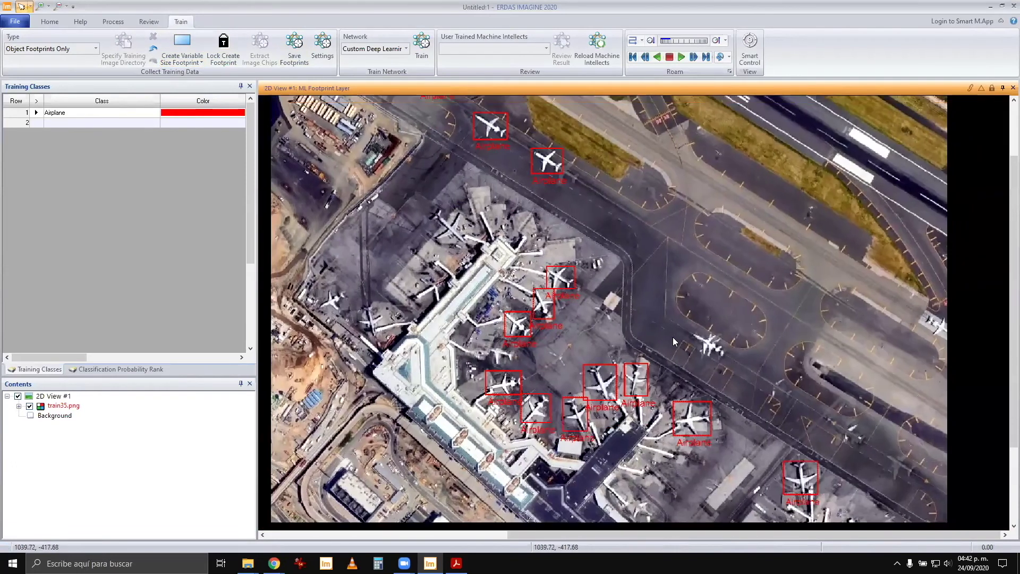
scroll(672, 336, "down", 3)
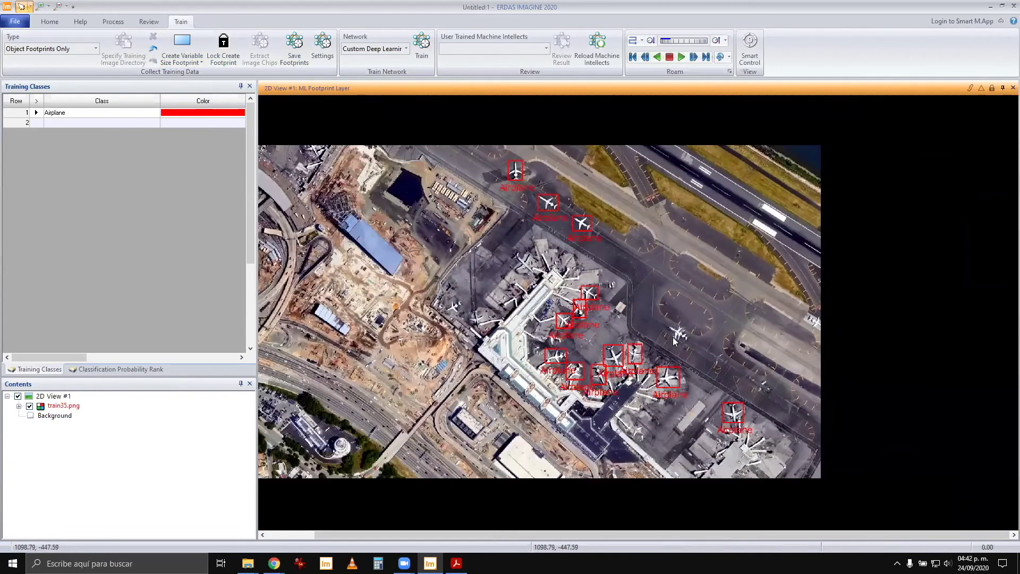
left_click_drag(680, 323, 606, 339)
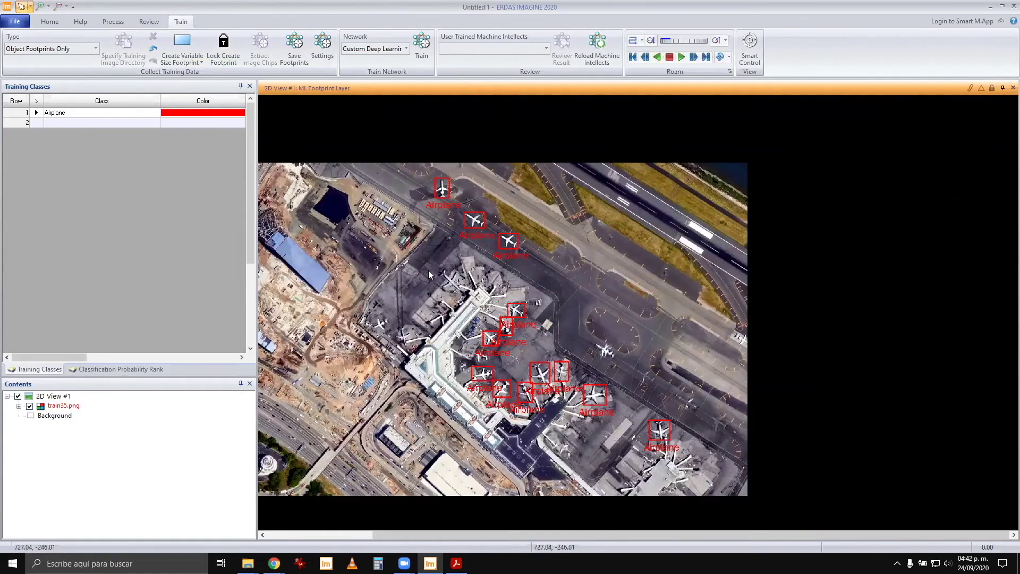
scroll(464, 290, "up", 5)
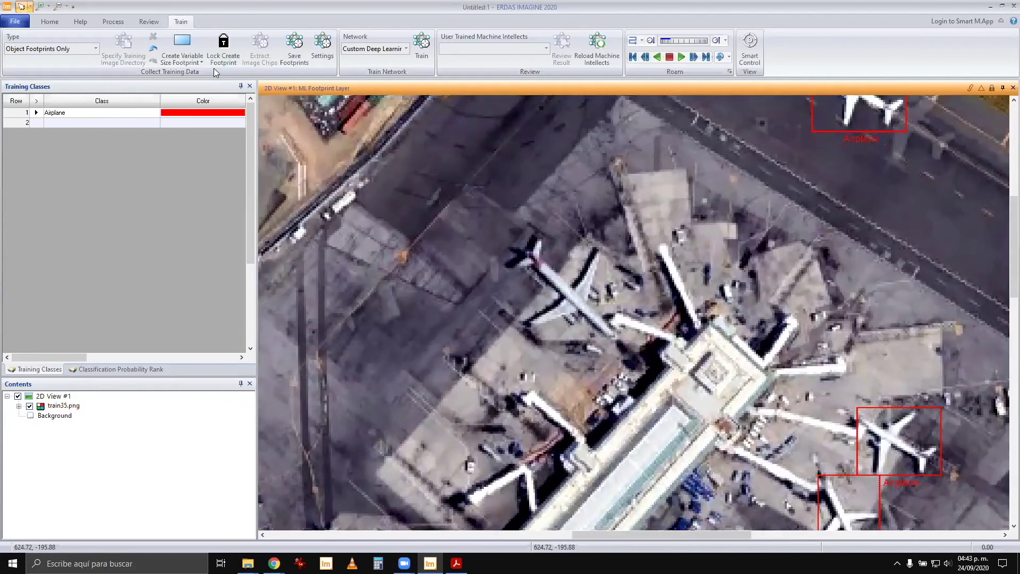
left_click(183, 49)
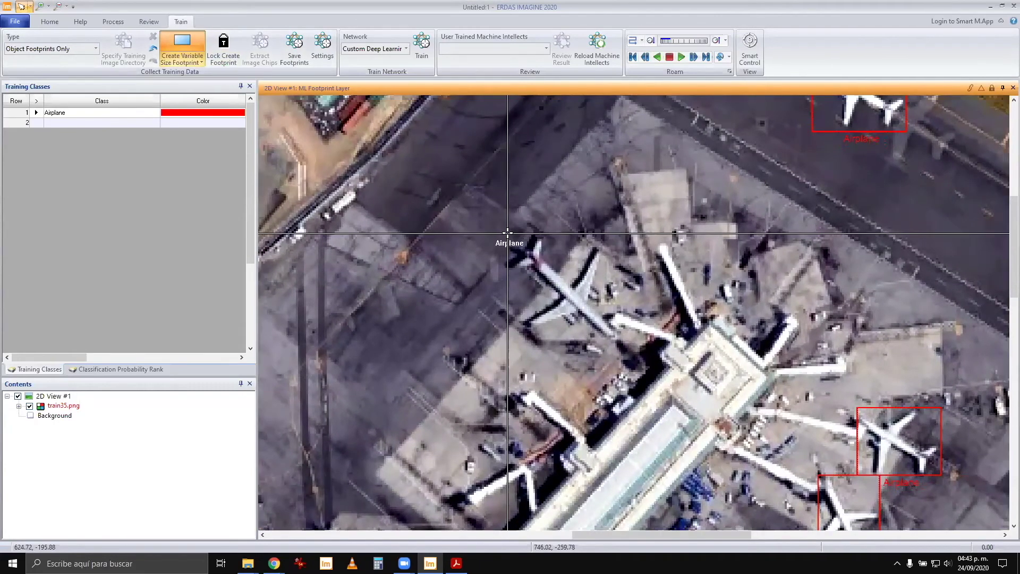
left_click_drag(507, 233, 619, 350)
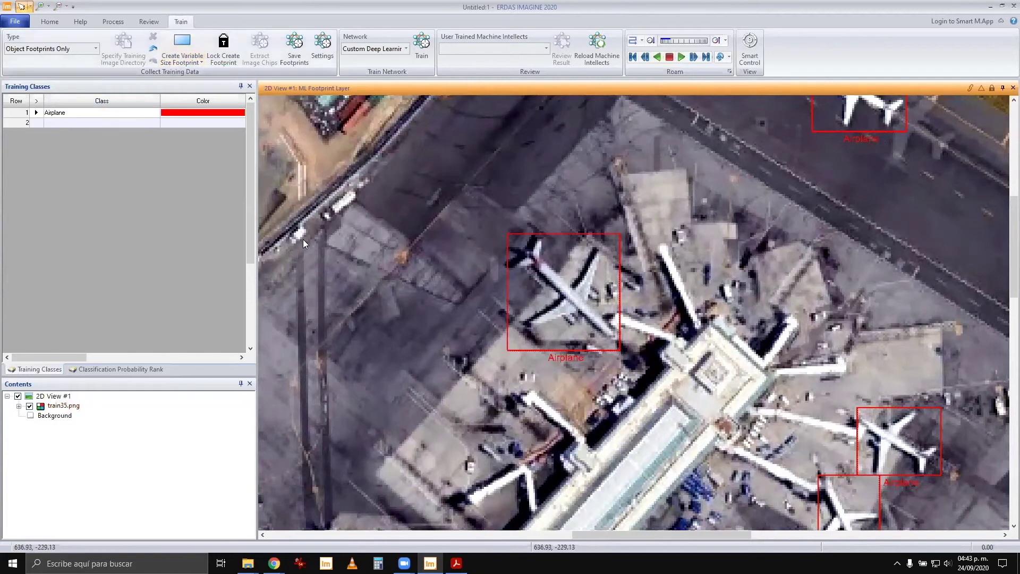
Step: Draw variable-size Airplane footprints around the two airplanes on the terminal's western apron, beside the construction site
scroll(375, 326, "down", 3)
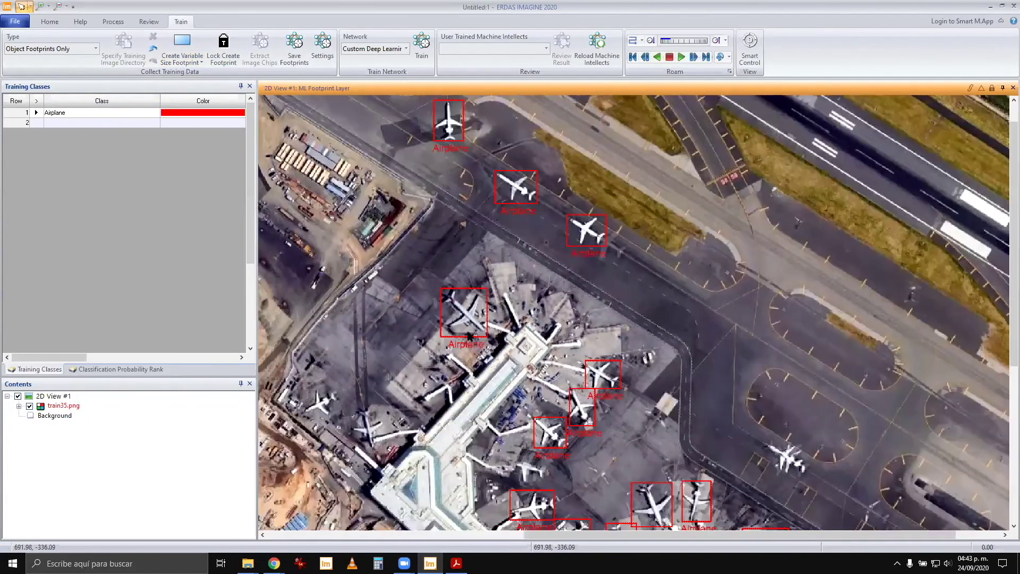
scroll(549, 335, "up", 4)
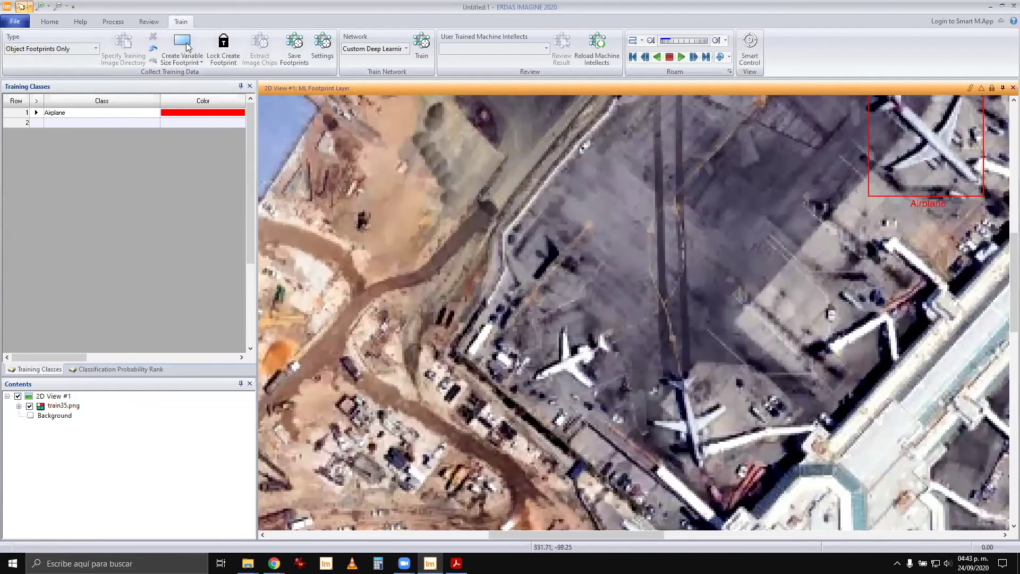
left_click(183, 44)
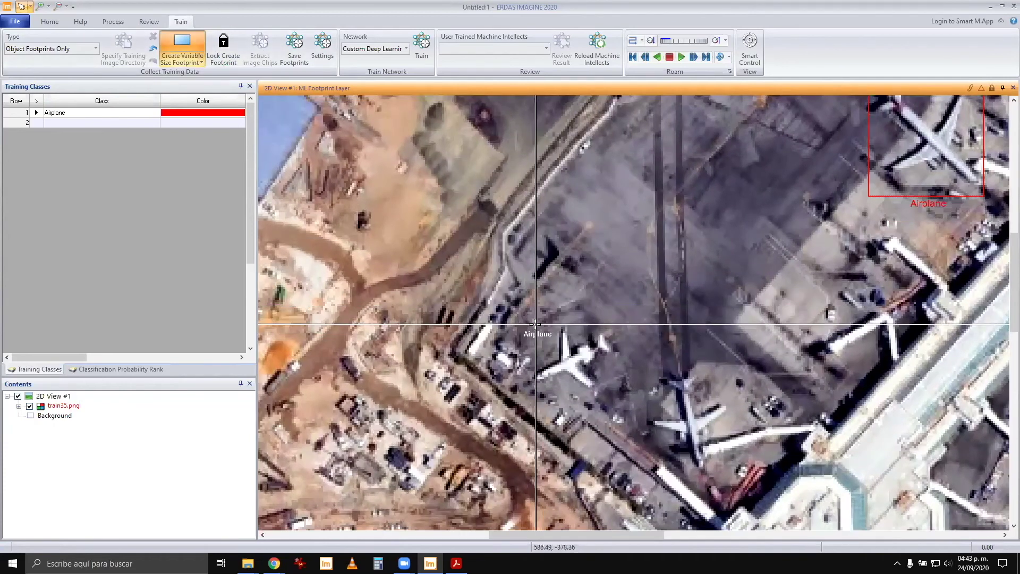
left_click_drag(534, 323, 612, 386)
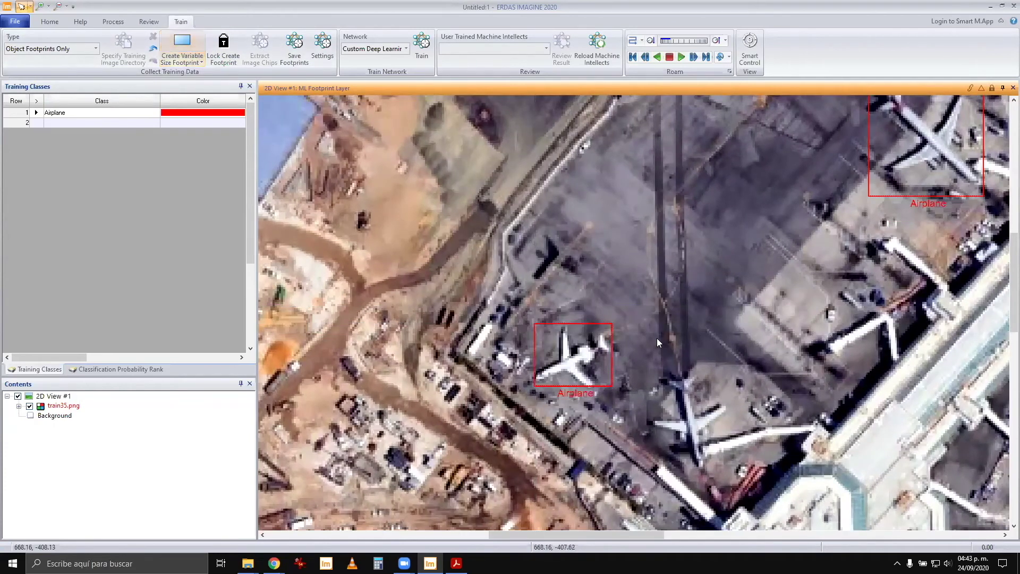
left_click(182, 44)
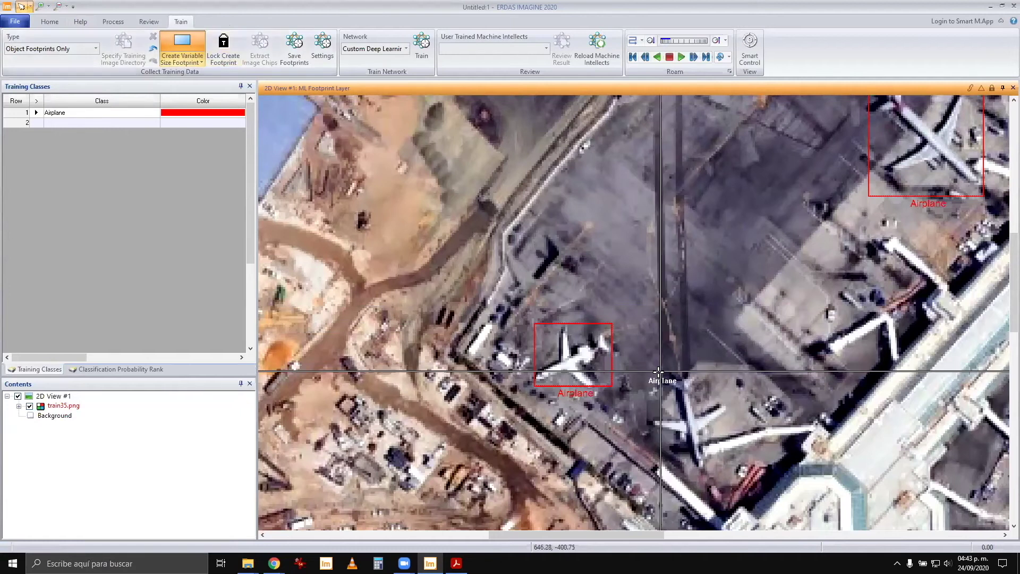
left_click_drag(654, 373, 725, 471)
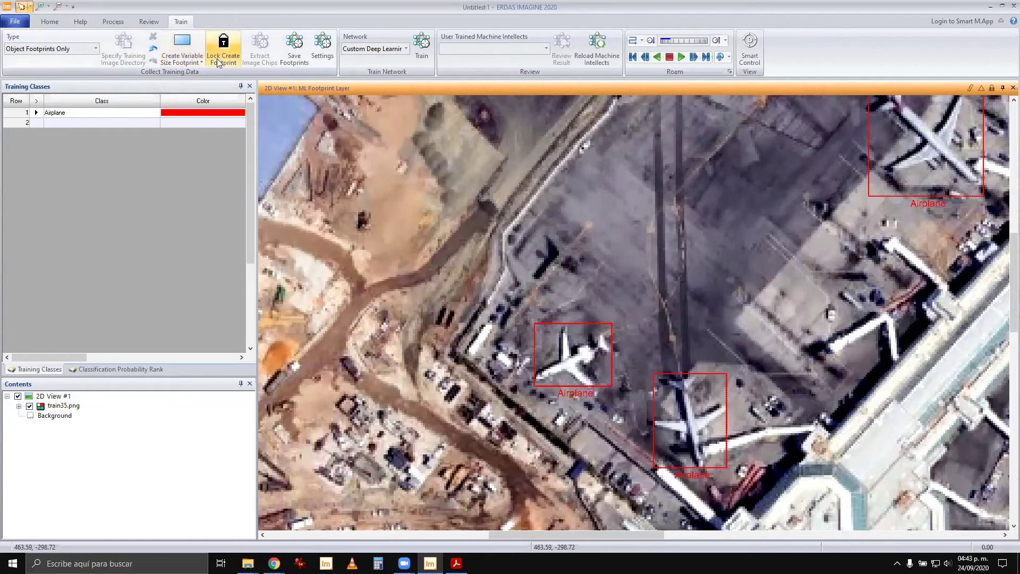
Step: Check the footprints over the whole train35.png image and save them
scroll(489, 275, "down", 2)
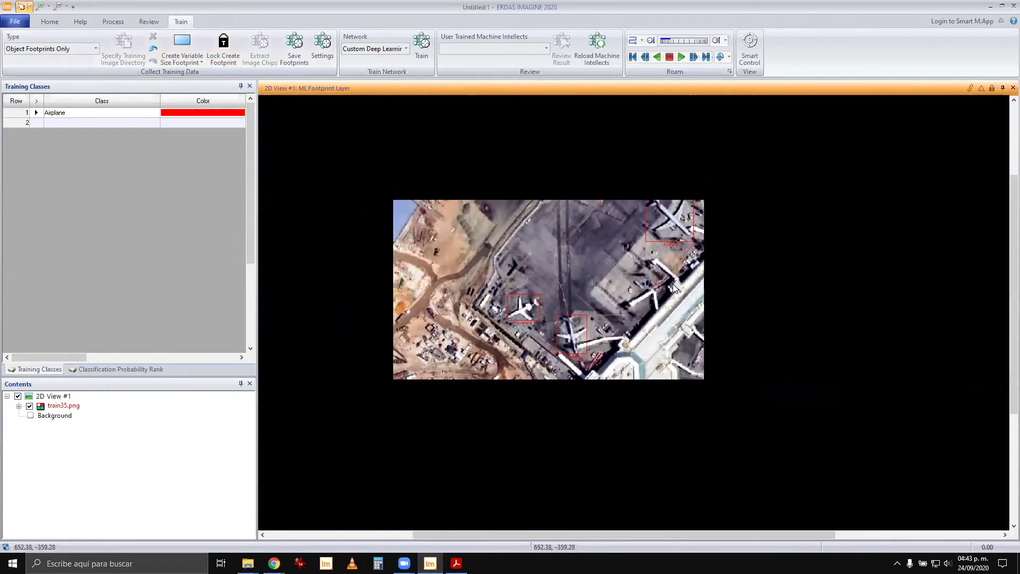
scroll(741, 284, "down", 2)
scroll(742, 276, "down", 1)
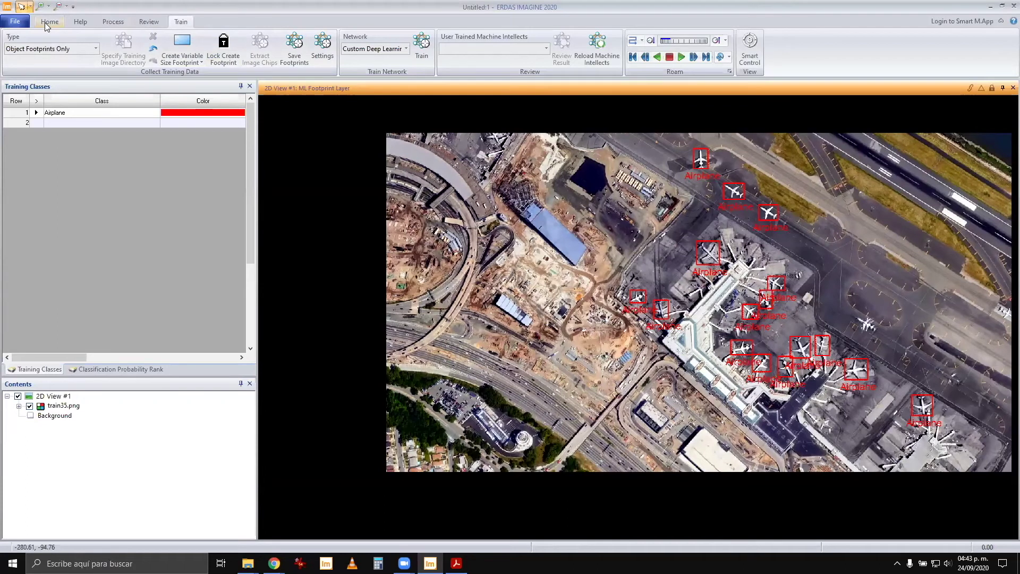
left_click(300, 59)
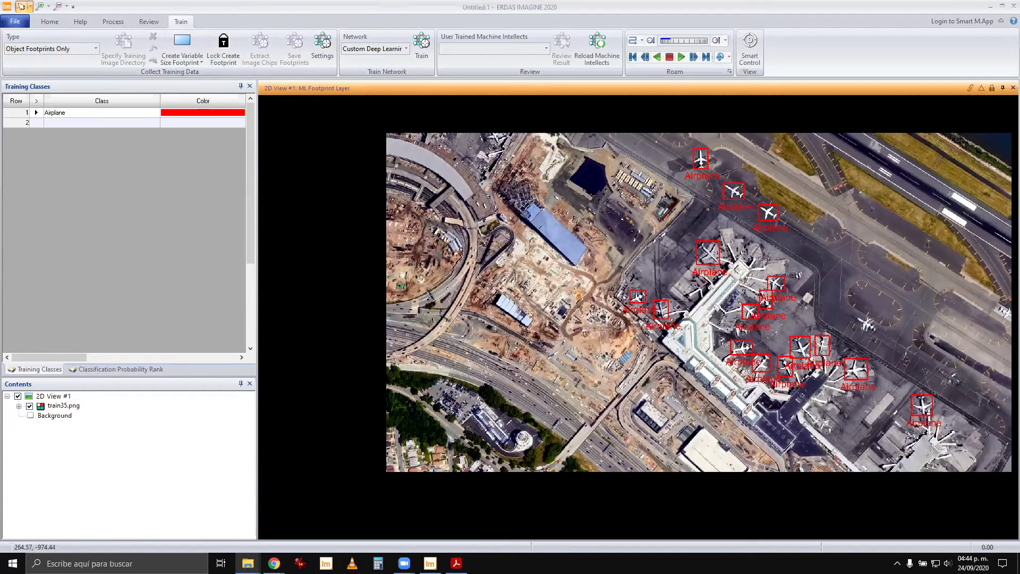
Step: Locate train35.png and its Train35.xml annotation file in the Train folder and open the XML file in Notepad++
left_click(248, 563)
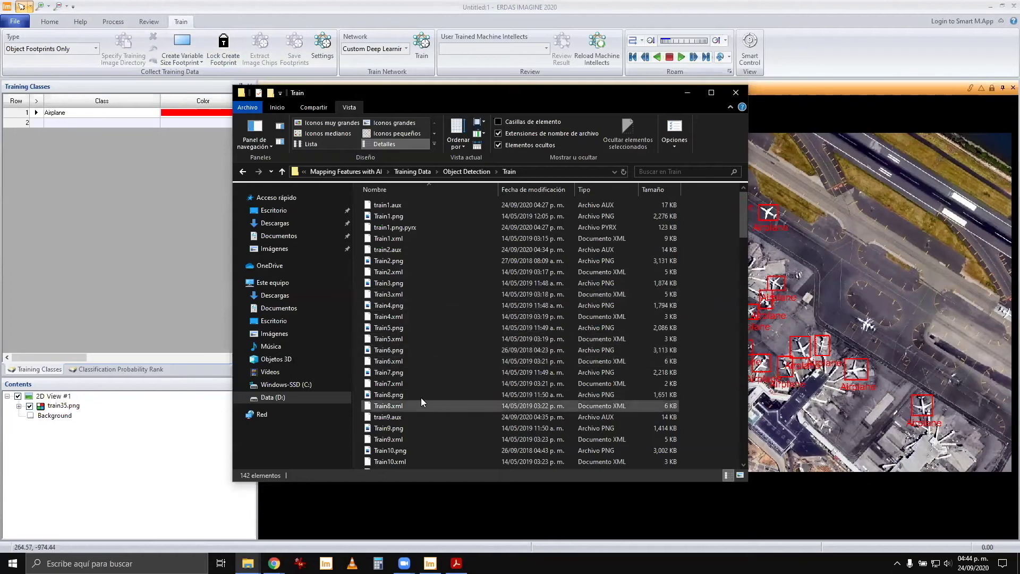
left_click_drag(737, 221, 488, 344)
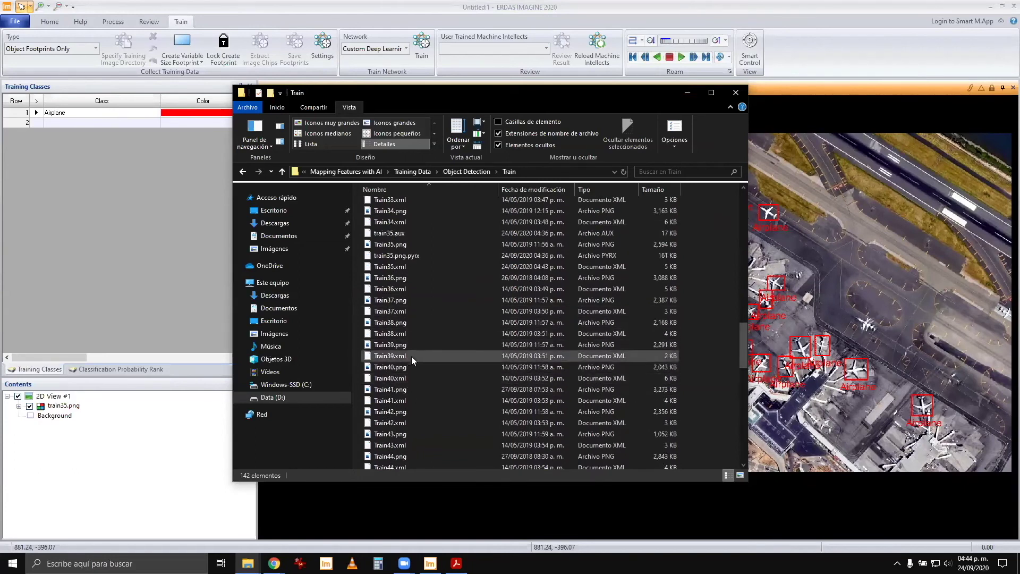
left_click(401, 245)
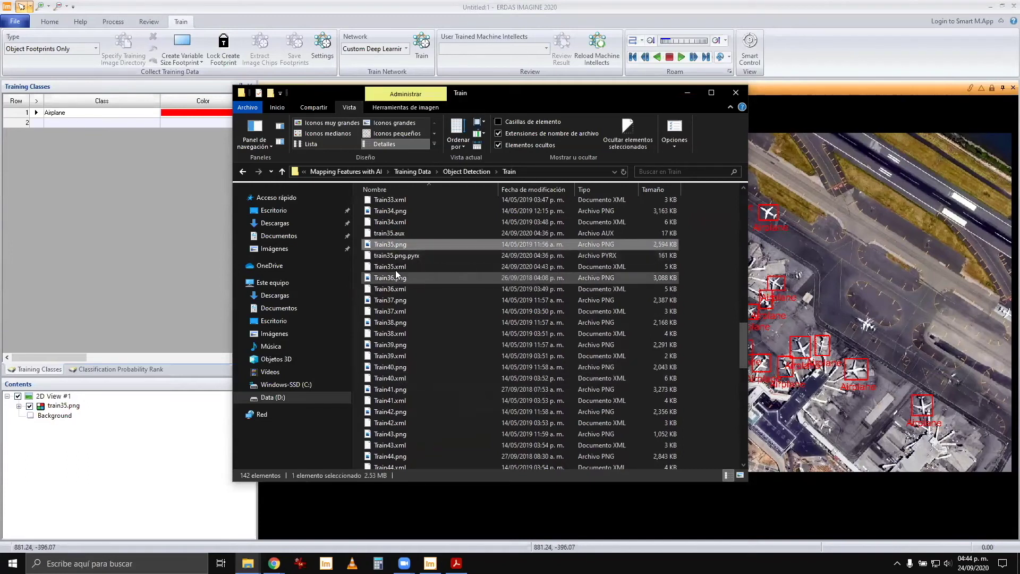
left_click(388, 267)
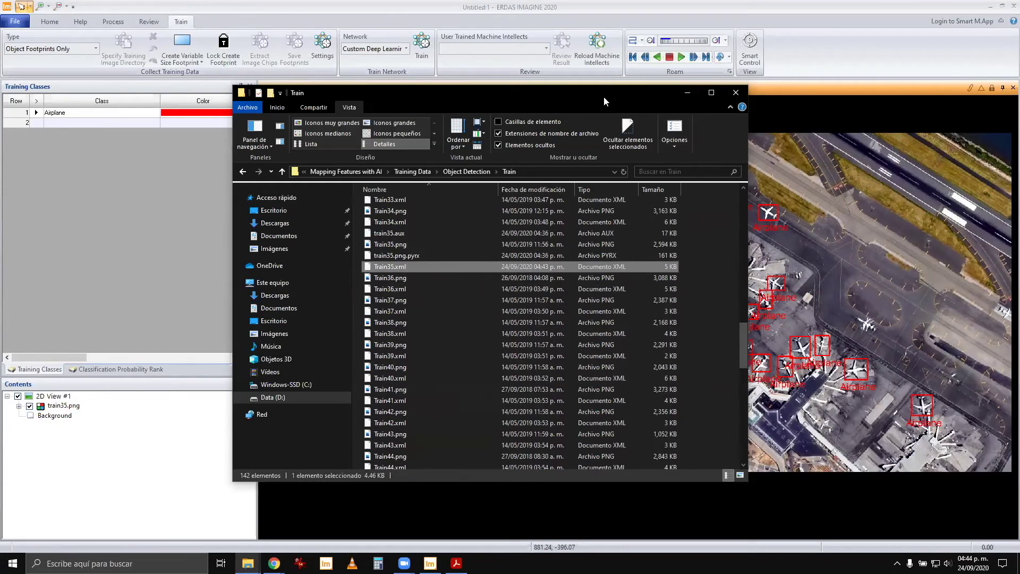
left_click(687, 92)
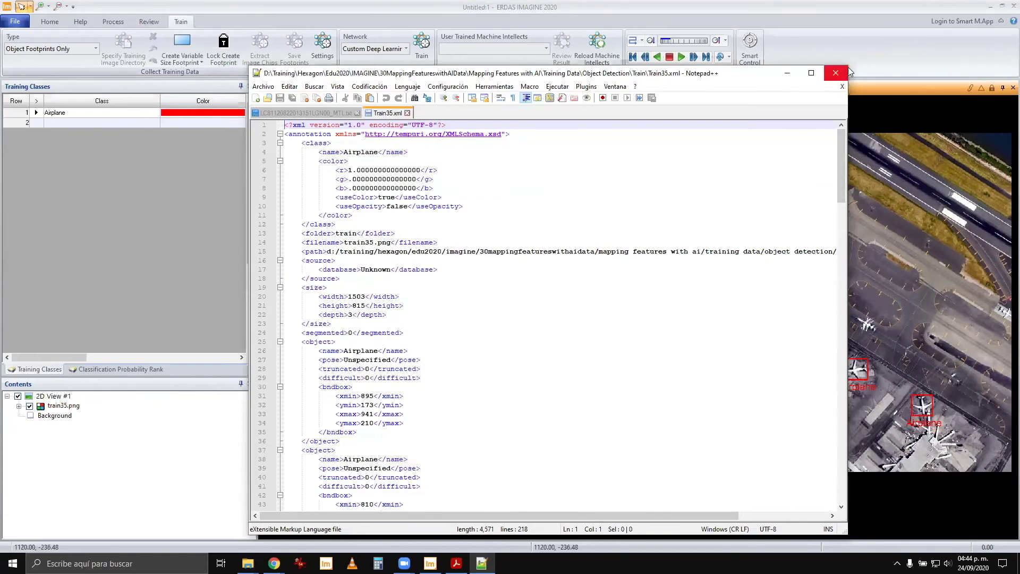
Step: Examine the filename tag and the Airplane bounding box entries in Train35.xml, and close the file viewer
left_click_drag(848, 66, 943, 7)
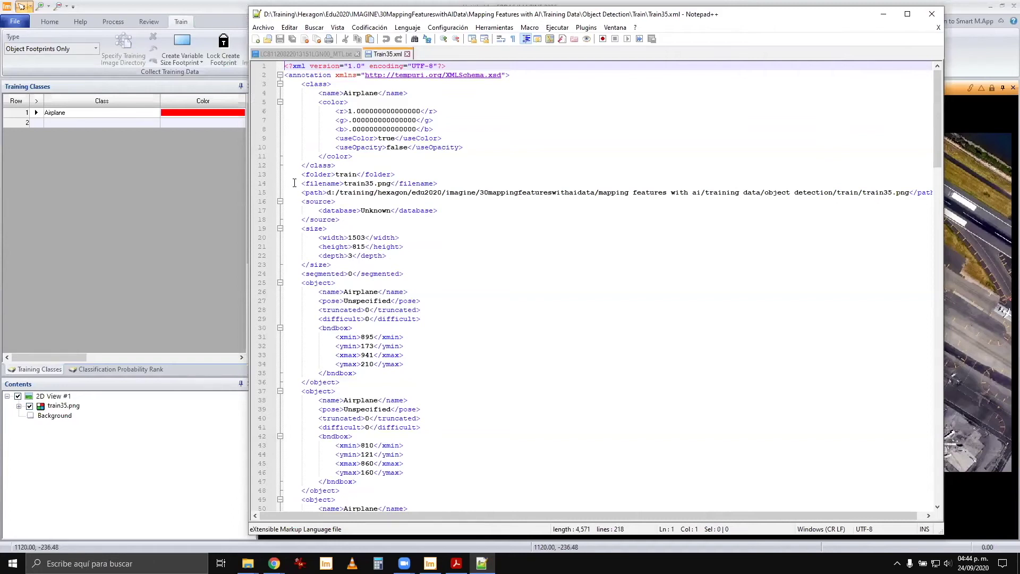
left_click_drag(301, 184, 435, 182)
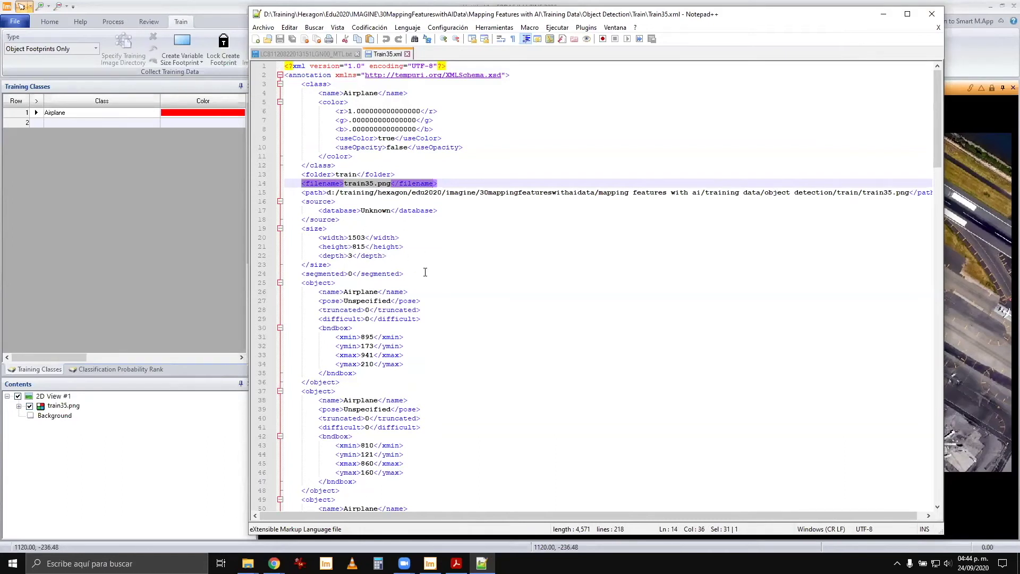
scroll(421, 268, "down", 7)
scroll(425, 272, "down", 20)
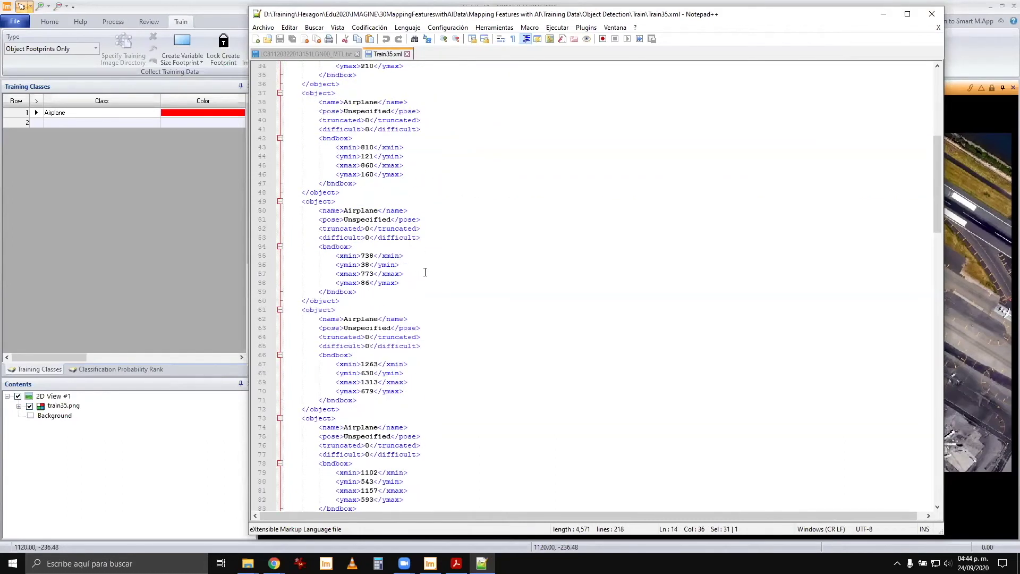
scroll(425, 272, "down", 20)
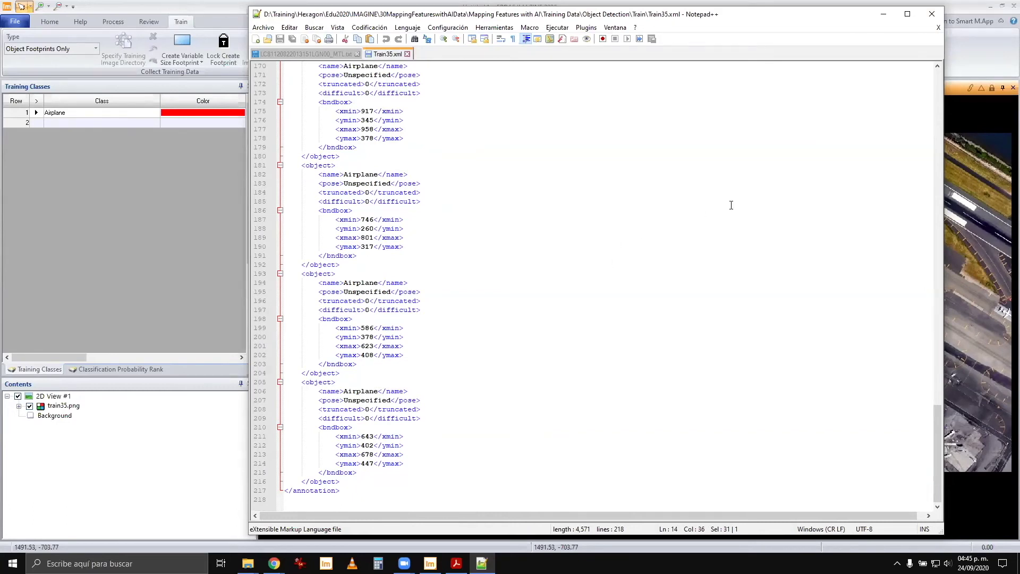
left_click(936, 23)
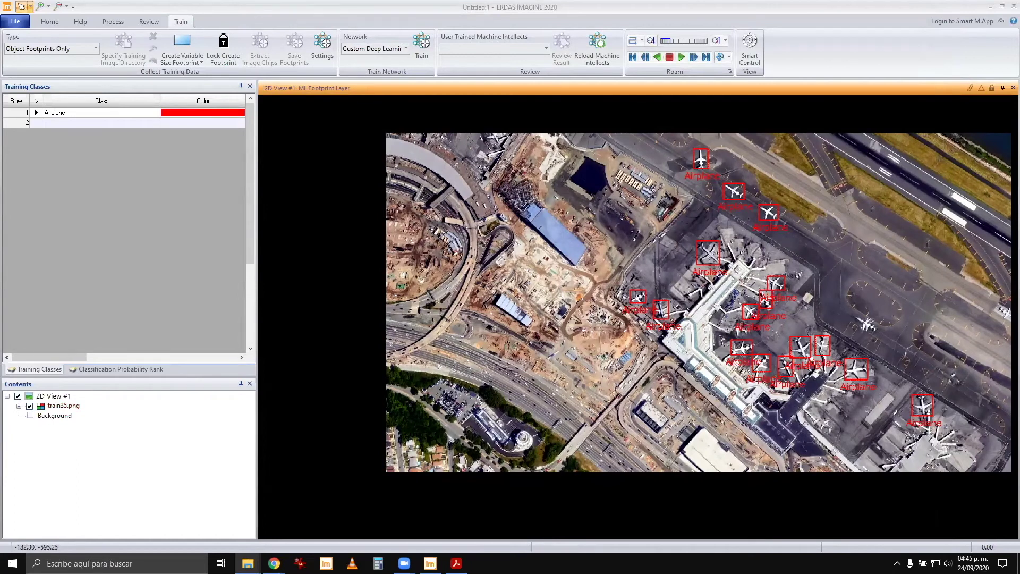
key("alt+Tab")
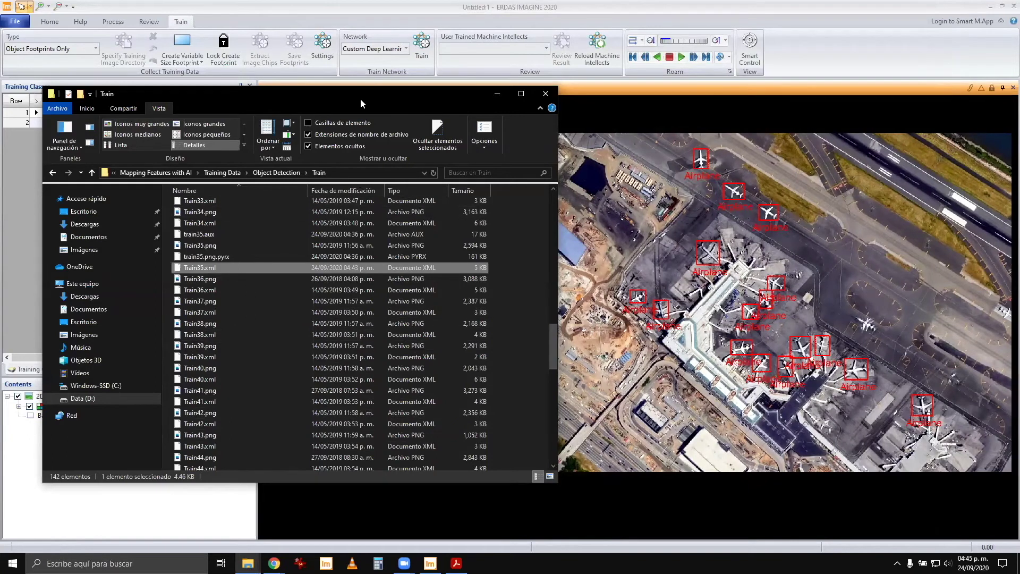
key("alt+Tab")
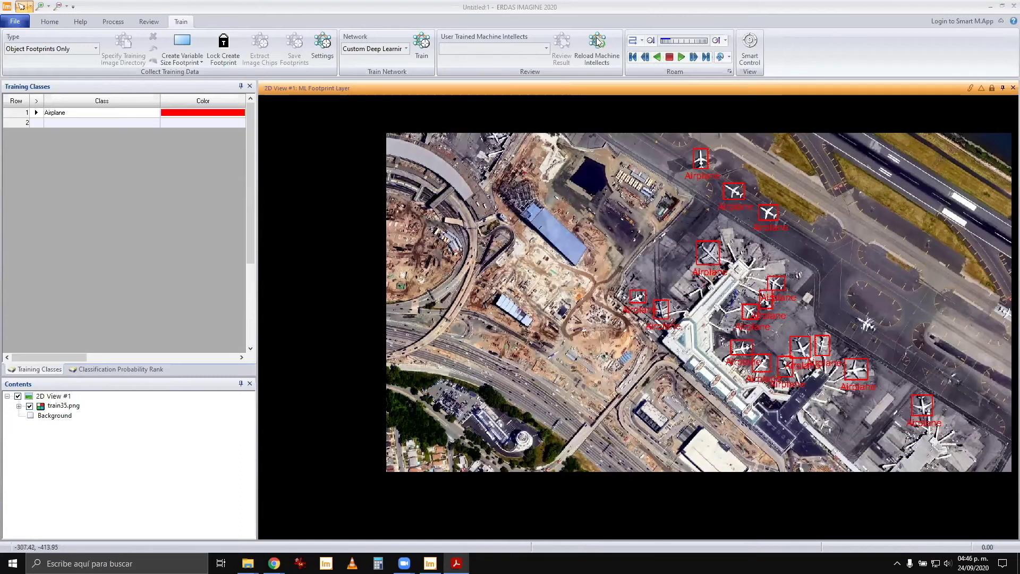
left_click(1002, 6)
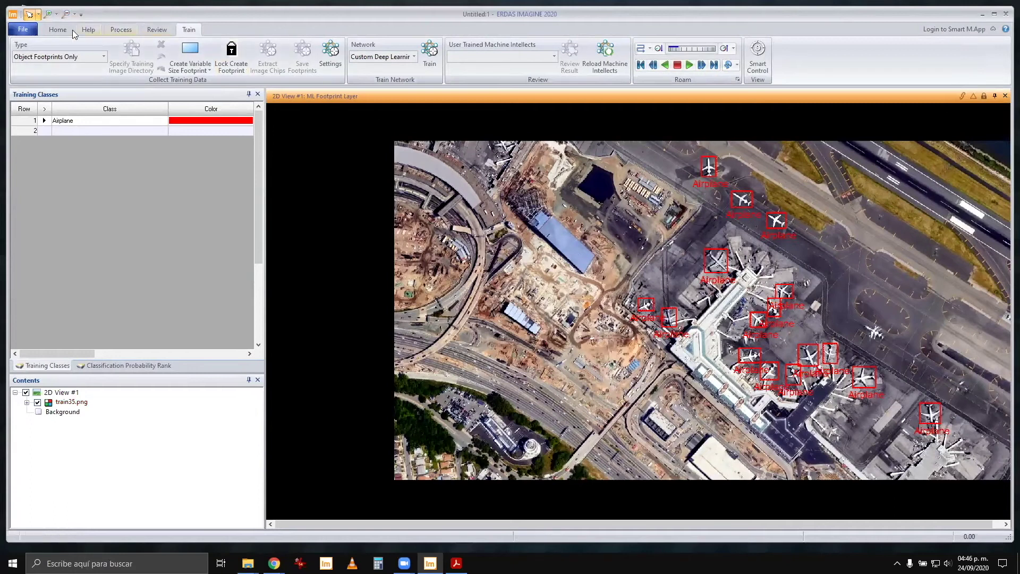
left_click(121, 30)
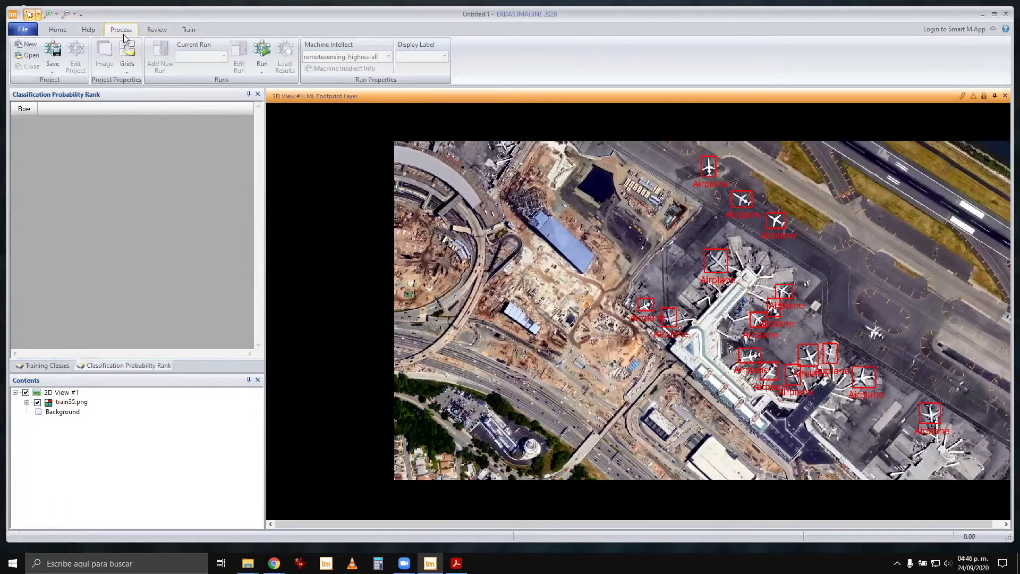
left_click(163, 32)
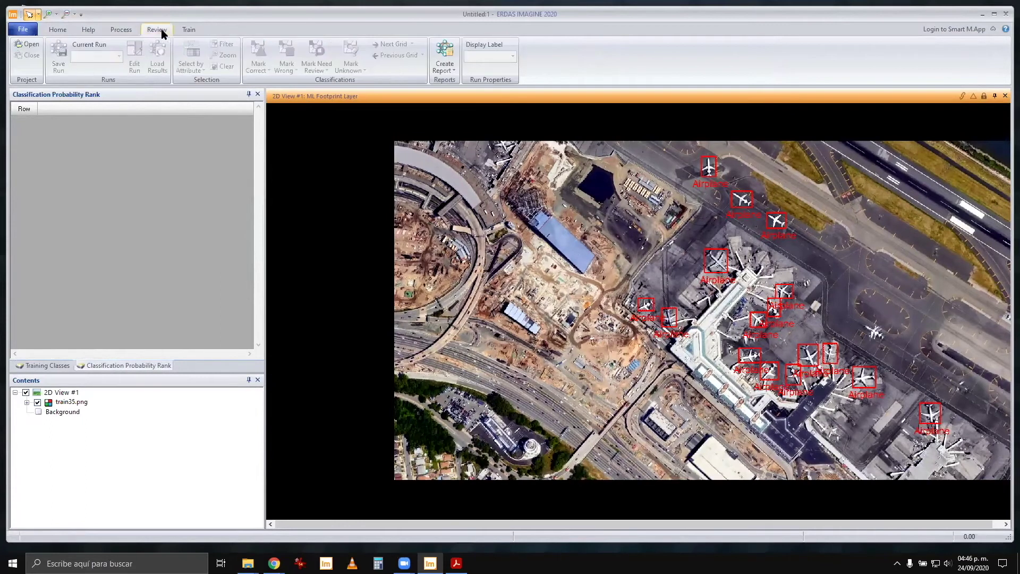
left_click(134, 33)
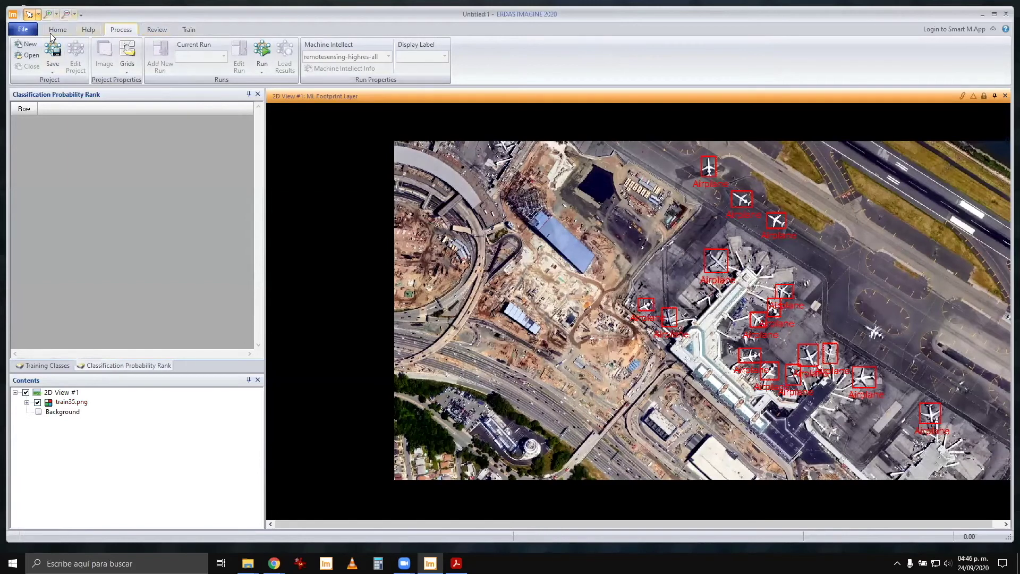
Step: Switch to the Standard Layout and open a Spatial Model Editor, widened beside the 2D view
left_click(20, 32)
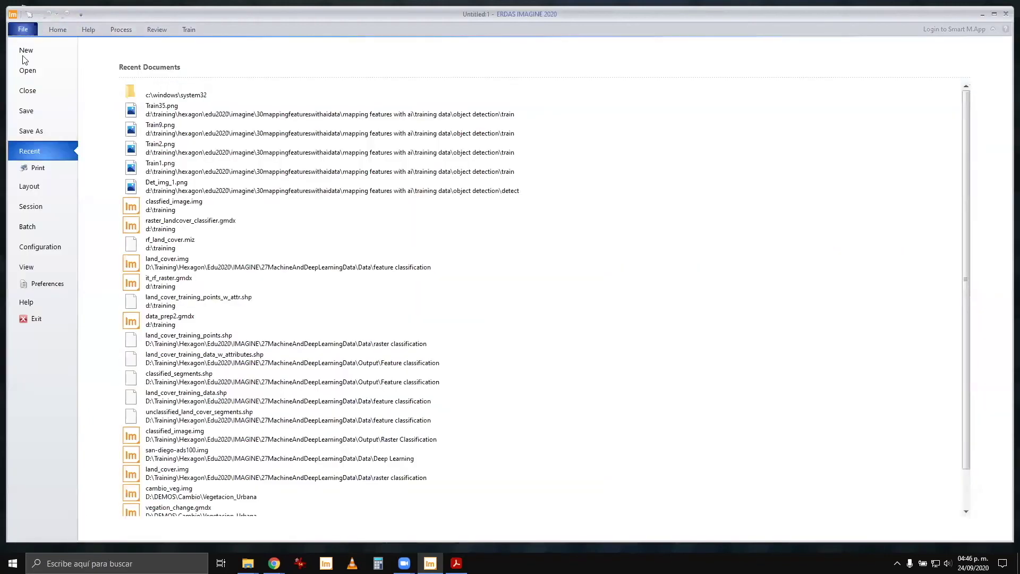
left_click(31, 191)
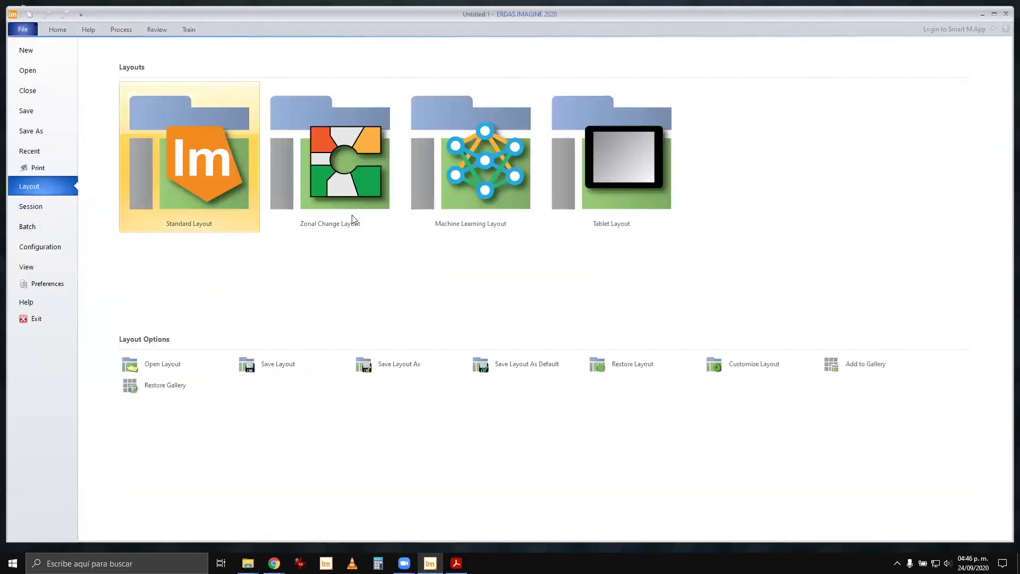
left_click(218, 184)
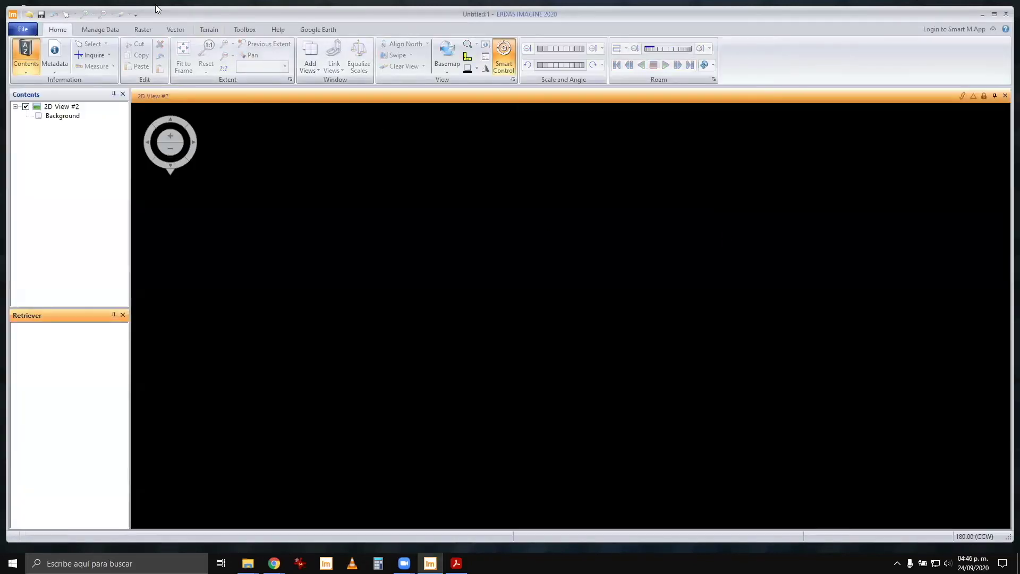
left_click(242, 31)
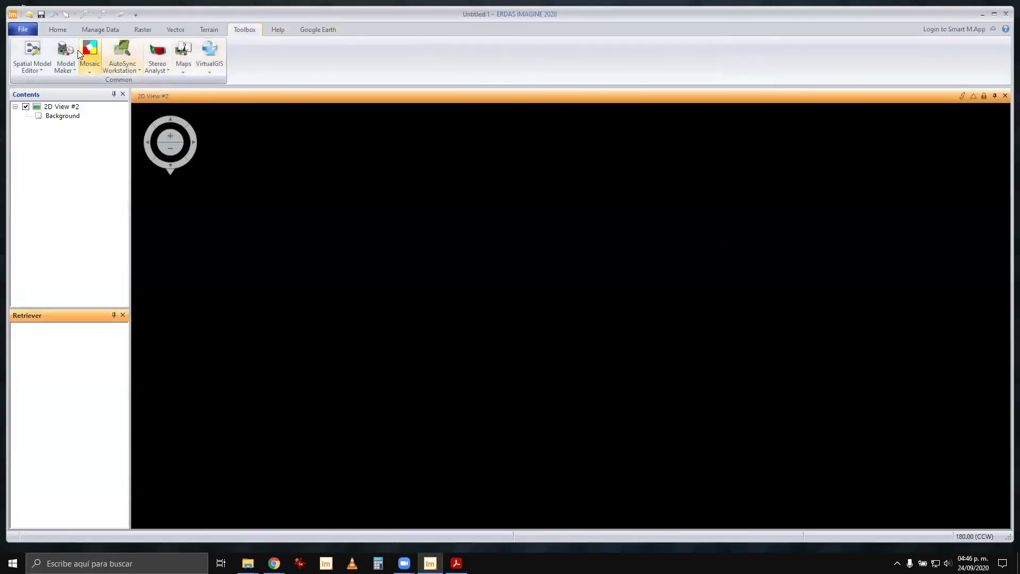
left_click(32, 53)
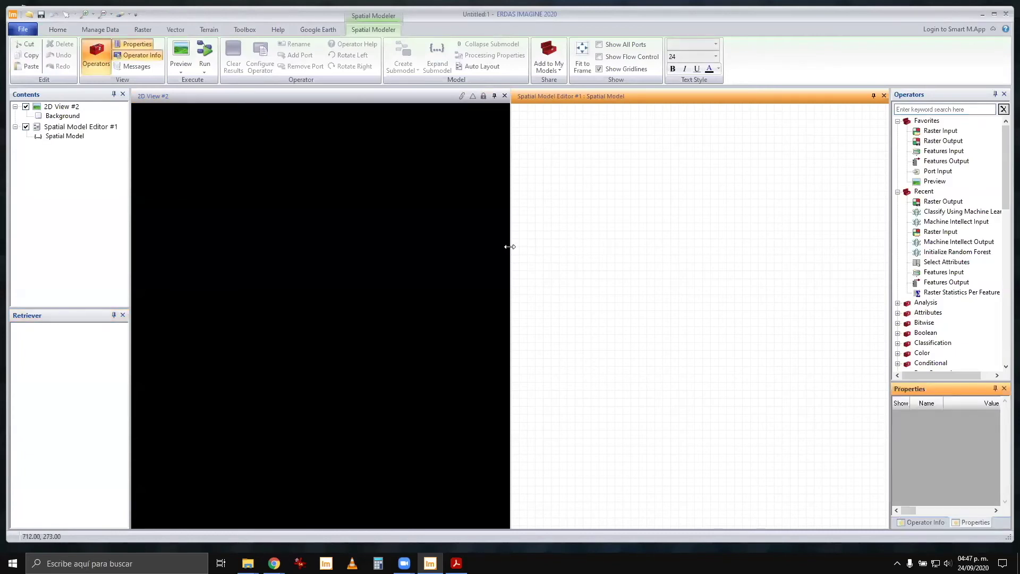
left_click_drag(510, 252, 346, 253)
Step: Search the operators for "object" and add Initialize Object Detection to the spatial model
left_click(952, 107)
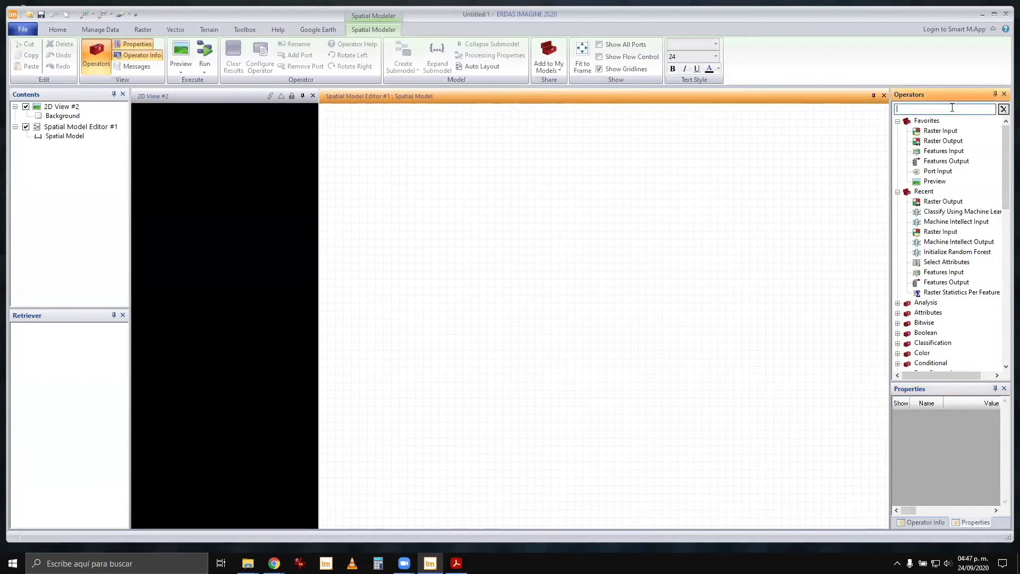
type("object")
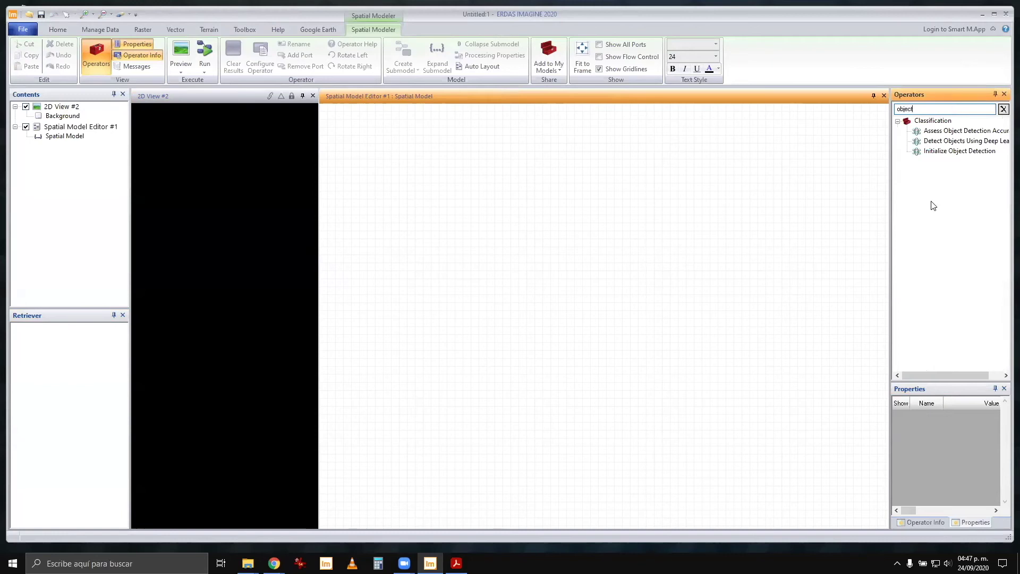
left_click_drag(945, 153, 432, 218)
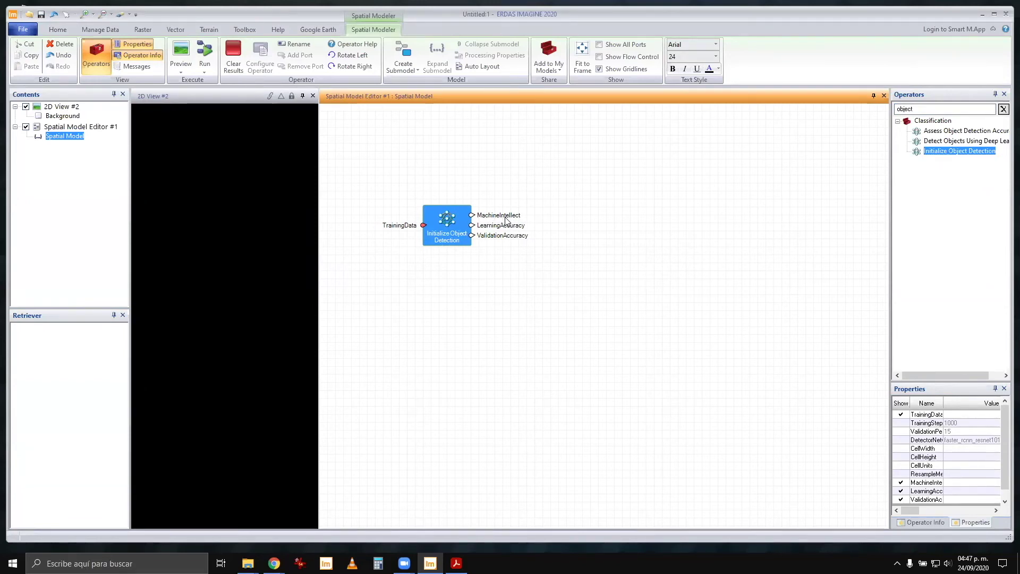
Step: Add a Machine Intellect Output operator to the model and connect the MachineIntellect output of Initialize Object Detection to it
double_click(924, 110)
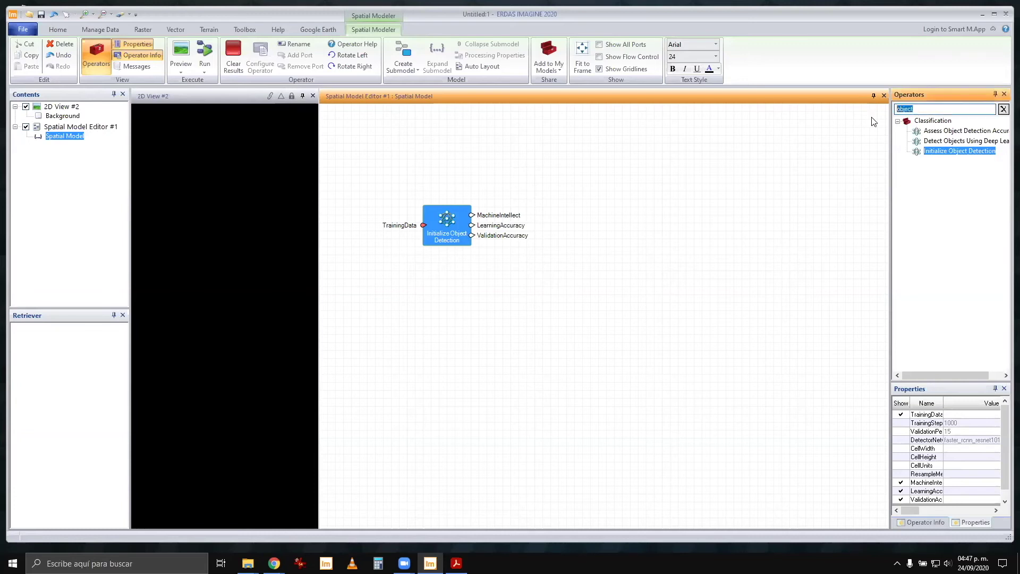
type("machin")
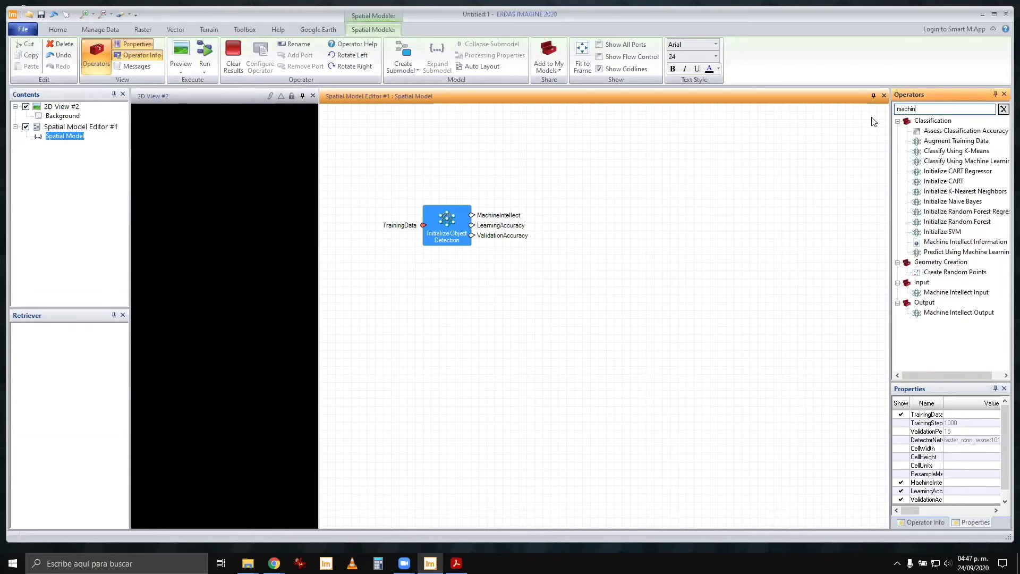
type("e inte")
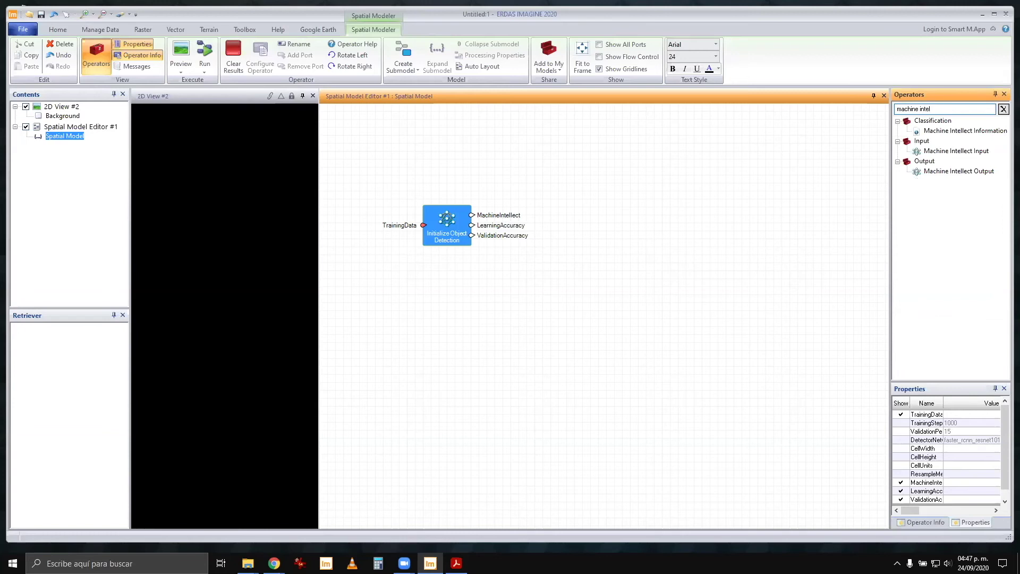
type("l")
left_click_drag(955, 171, 617, 264)
left_click_drag(658, 292, 624, 284)
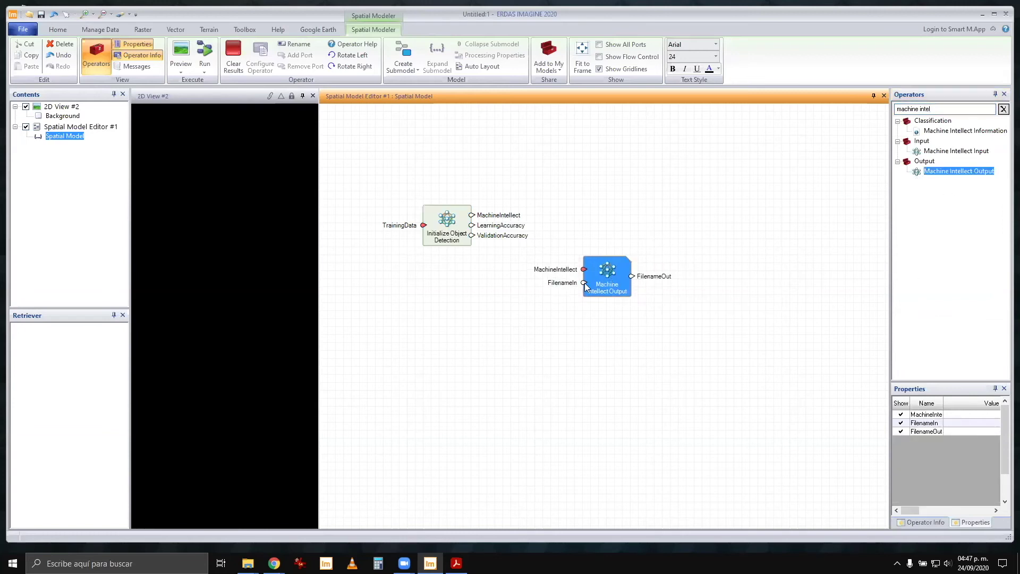
left_click_drag(471, 214, 584, 269)
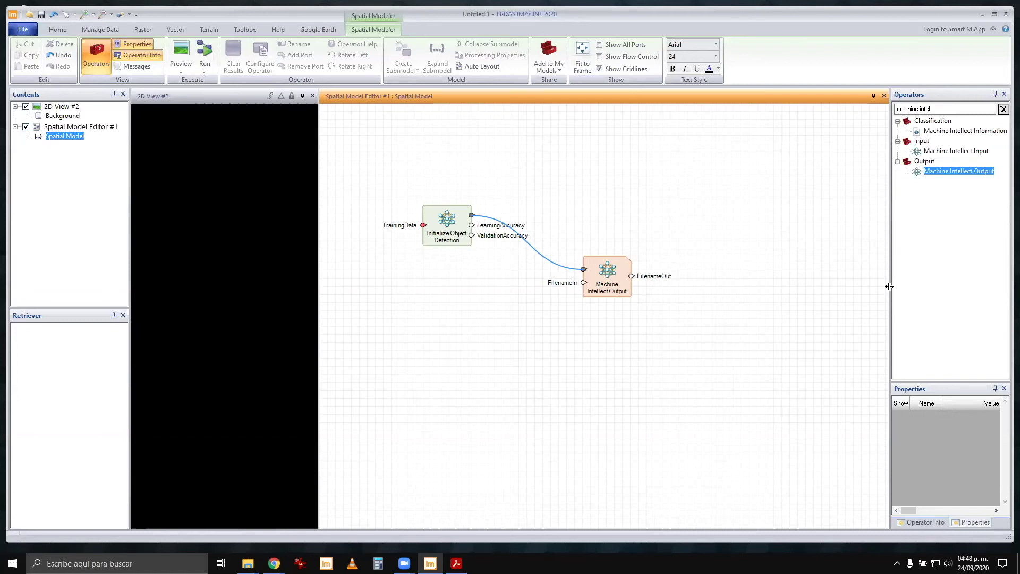
Step: Enlarge the operator list and properties area, and move both connected operators up toward the upper left of the model canvas
left_click_drag(889, 287, 660, 284)
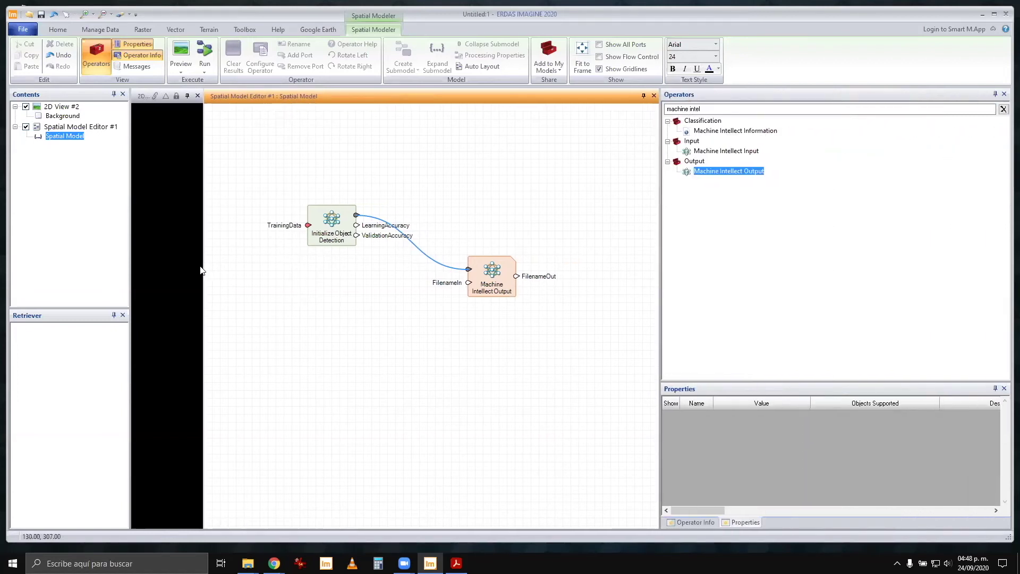
left_click_drag(202, 266, 323, 272)
left_click(456, 259)
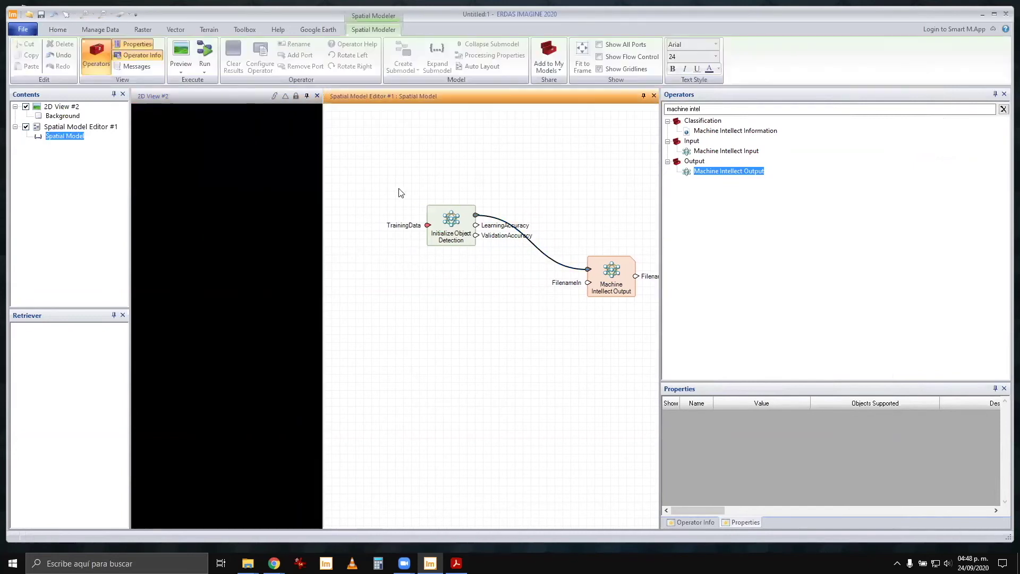
left_click_drag(374, 178, 638, 322)
left_click_drag(611, 287, 551, 231)
left_click(484, 293)
Step: Show the TrainingSteps and ValidationPercentage ports on the Initialize Object Detection operator
left_click(380, 159)
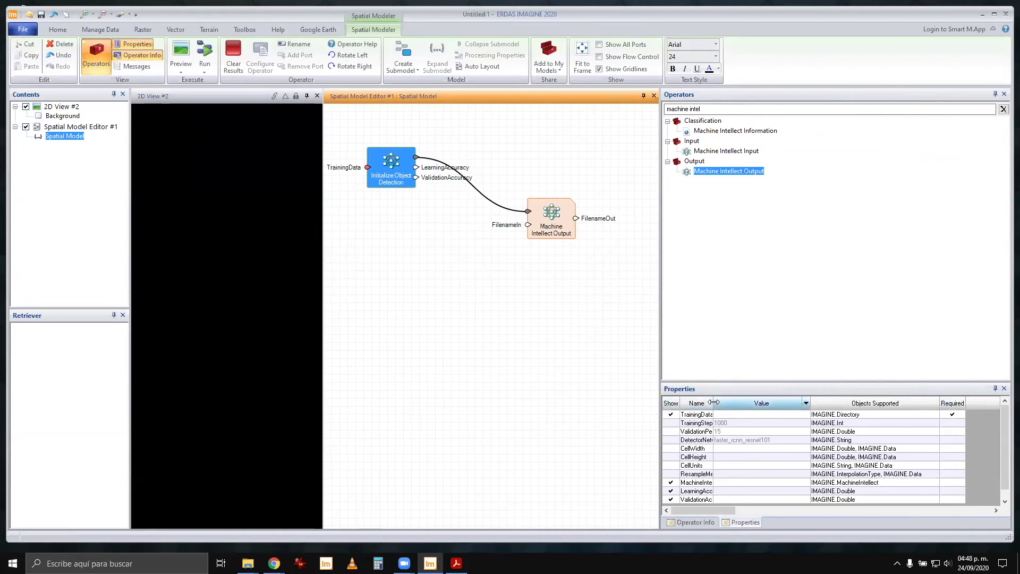
left_click_drag(713, 402, 762, 402)
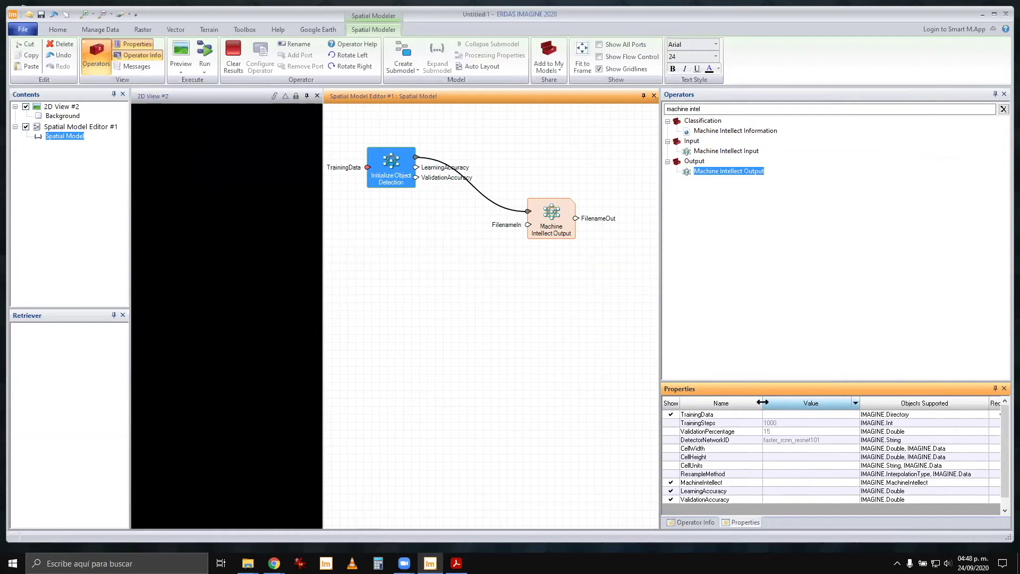
left_click(670, 423)
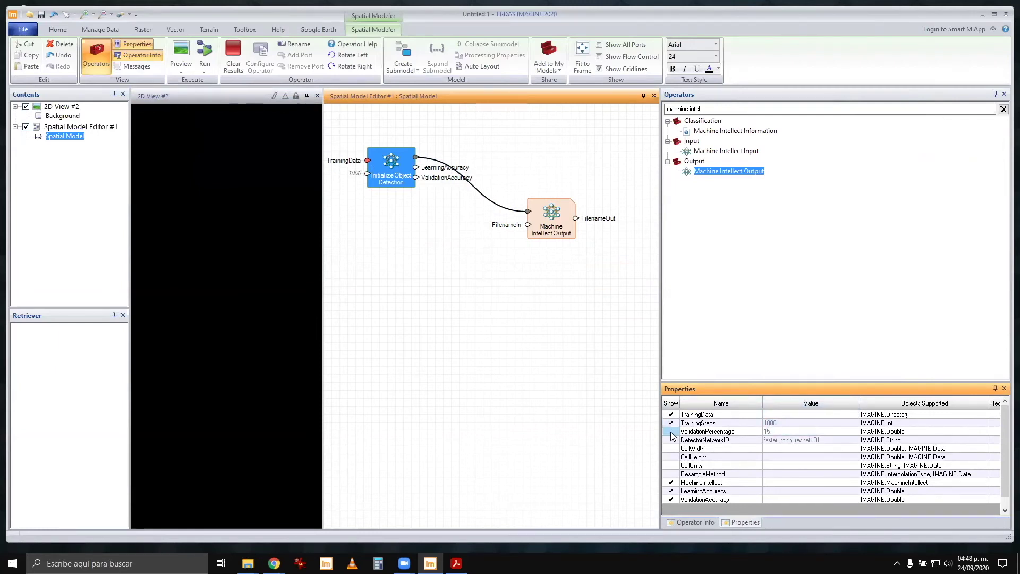
left_click(671, 431)
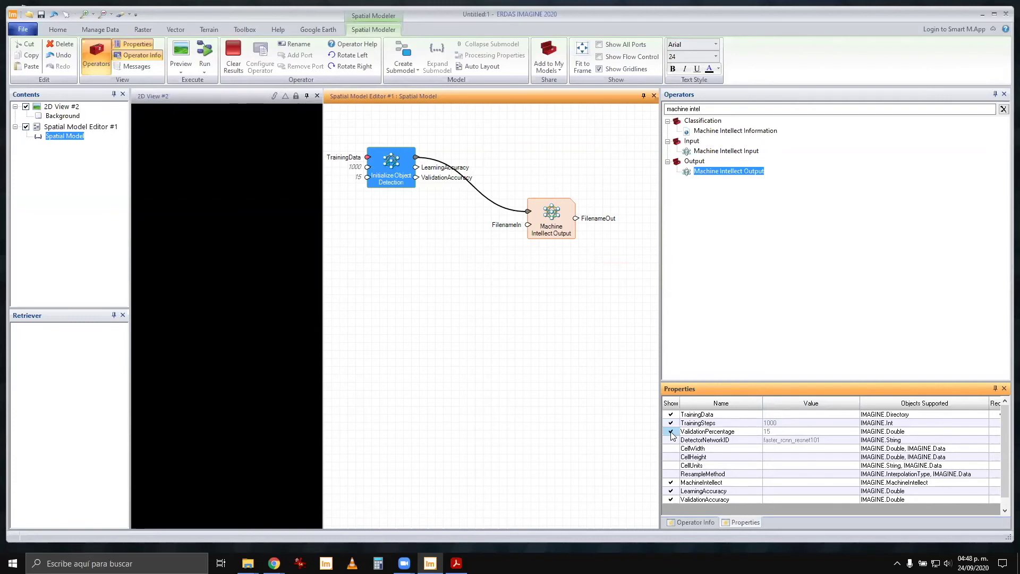
Step: Set the TrainingSteps value of the Initialize Object Detection operator to 100
left_click(770, 432)
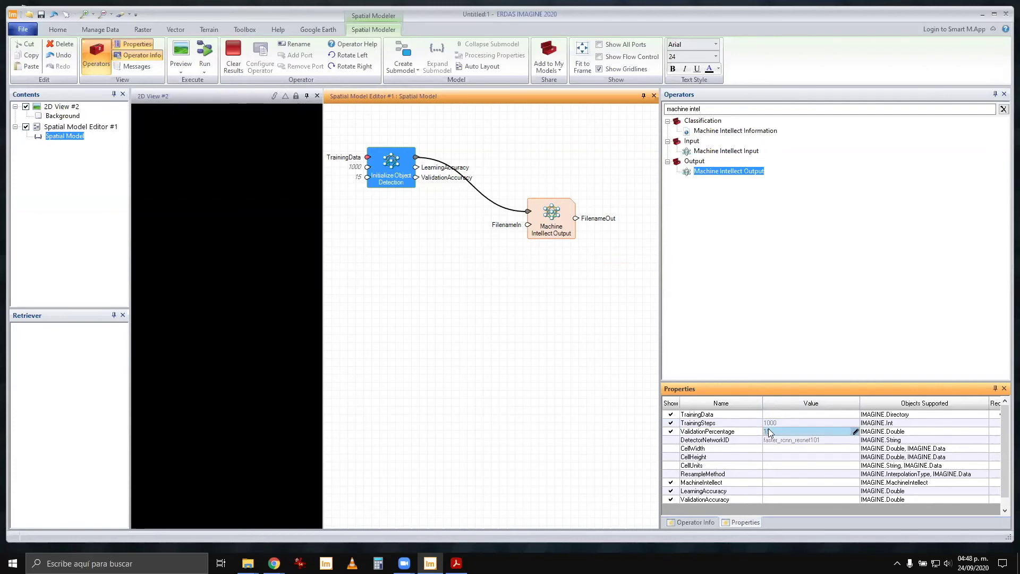
left_click(778, 422)
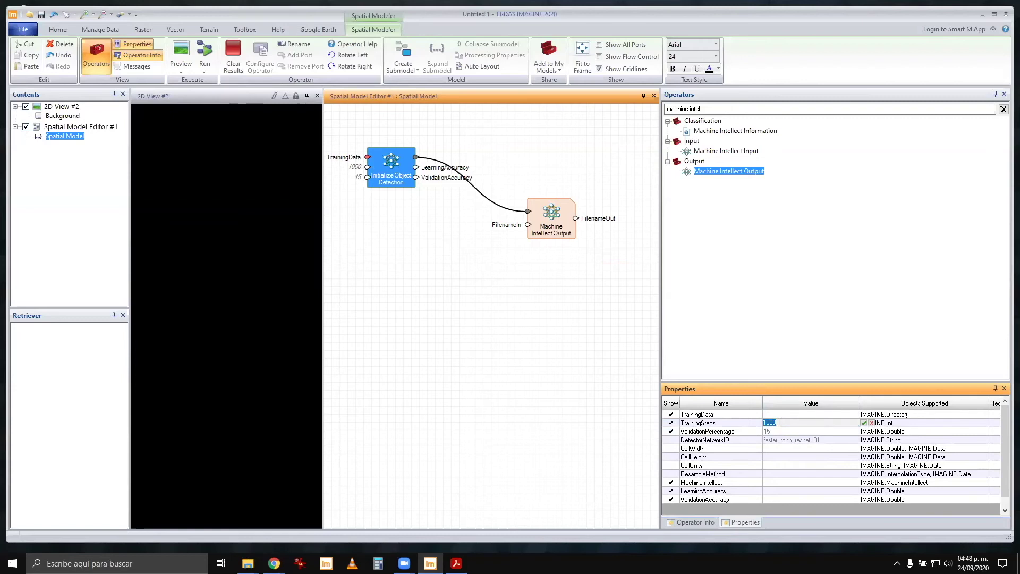
type("100")
left_click(776, 432)
left_click(776, 431)
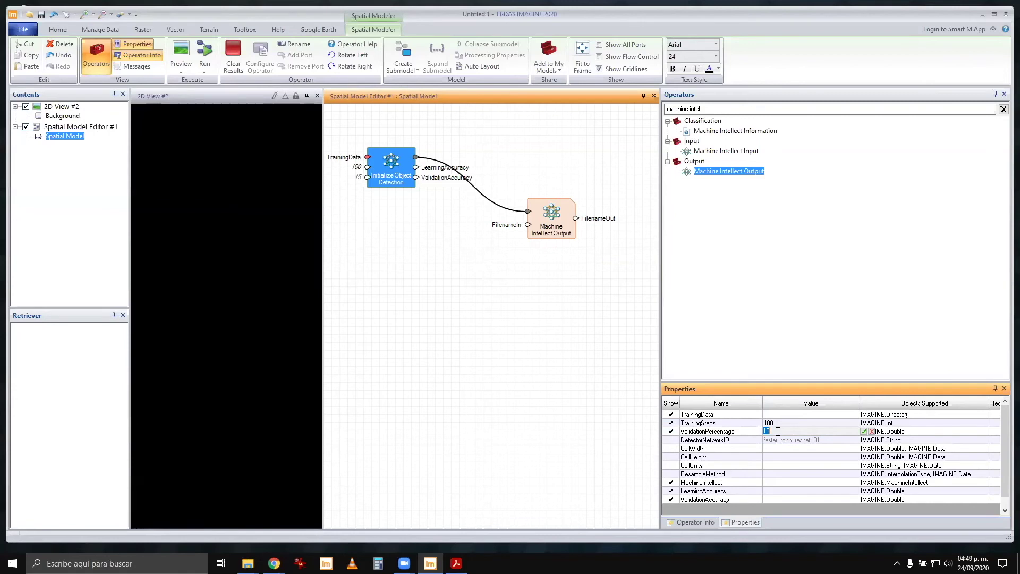
Step: Show the DetectorNetworkID port on the Initialize Object Detection operator
left_click(800, 460)
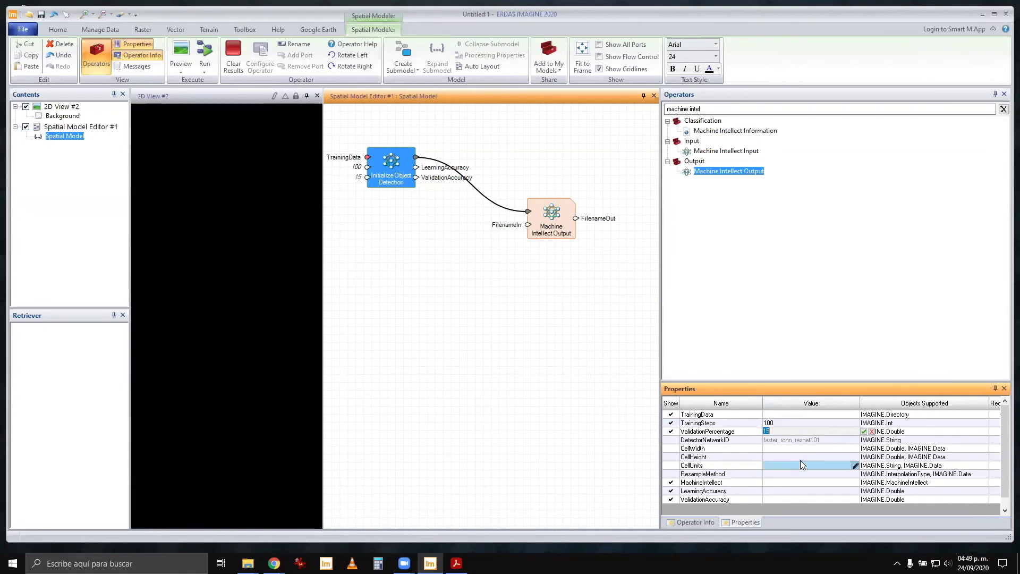
left_click(798, 440)
left_click(789, 431)
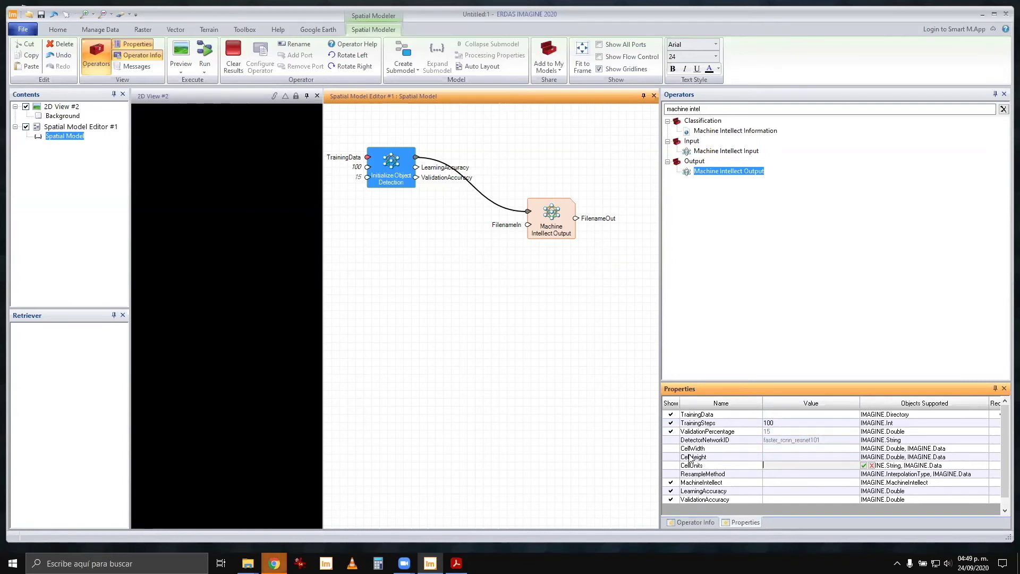
left_click(670, 440)
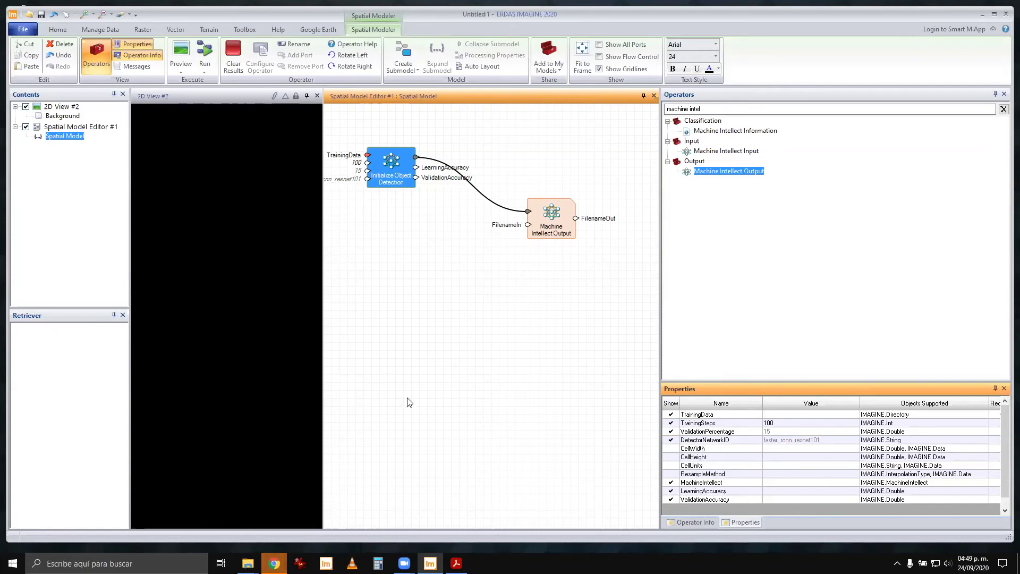
left_click_drag(446, 361, 482, 371)
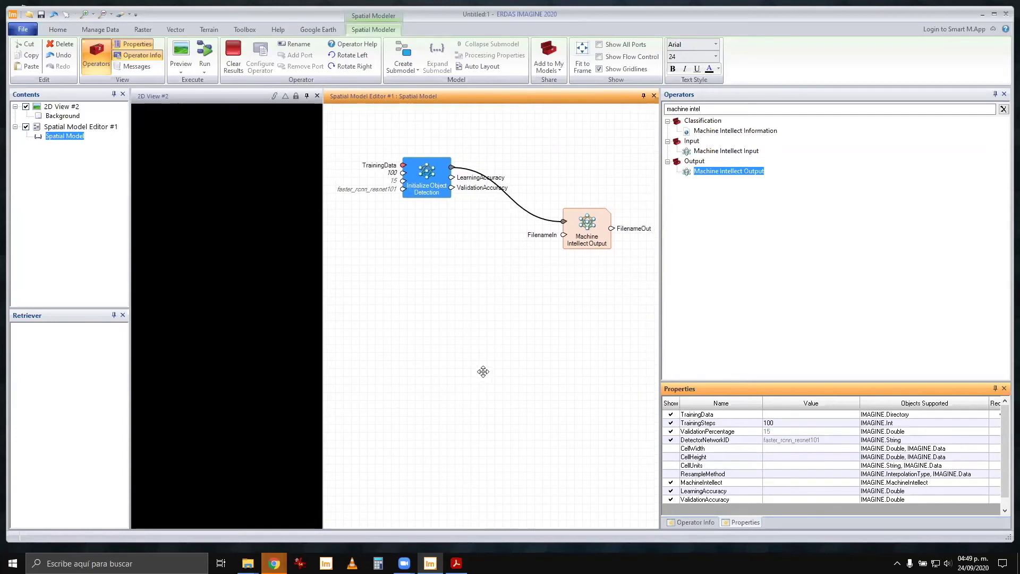
Step: Set the FilenameIn port of Machine Intellect Output to detect_planes.miz in the training folder
double_click(563, 236)
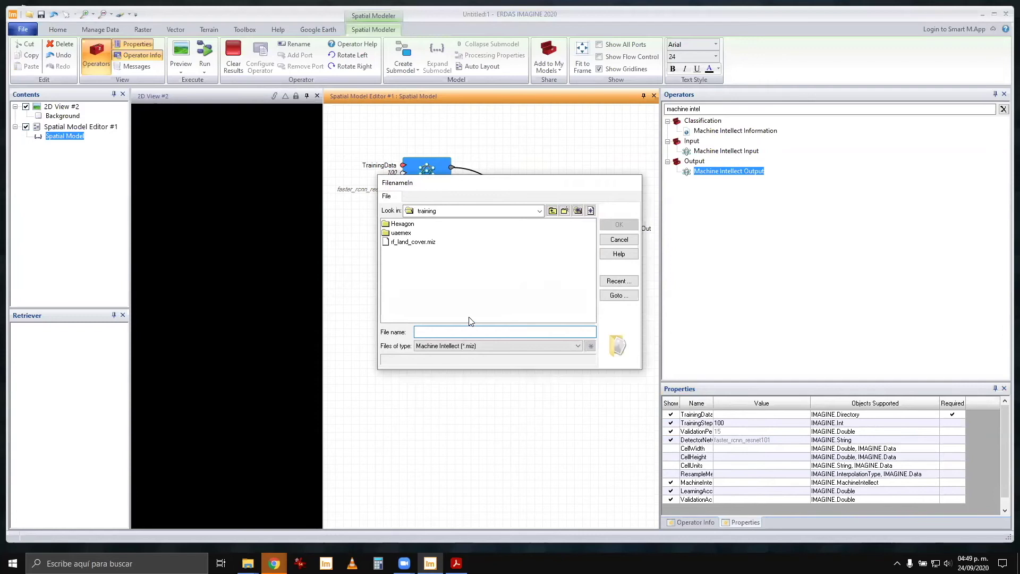
type("detect_a")
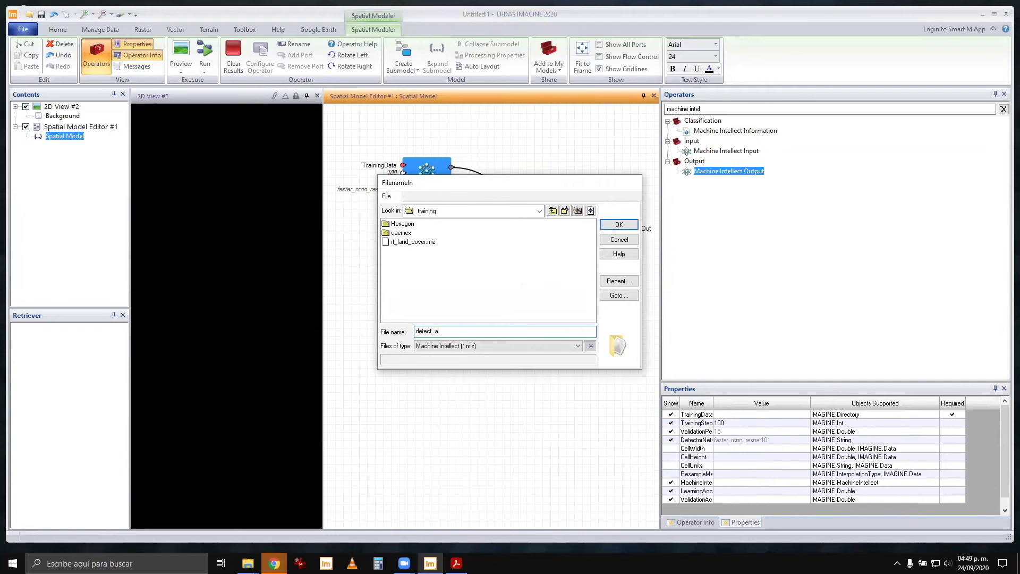
type("plan")
type("es")
key("Return")
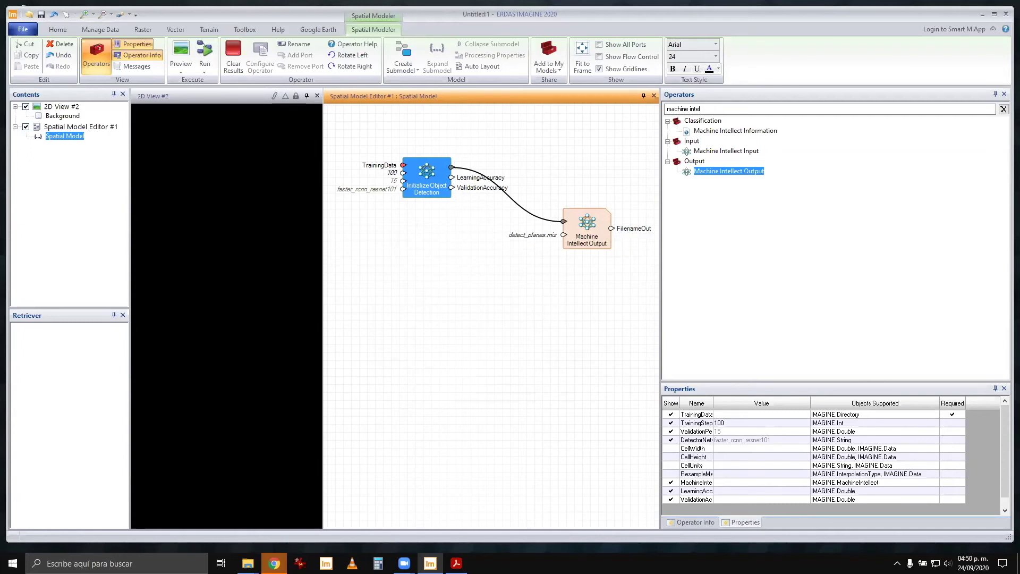
left_click(467, 307)
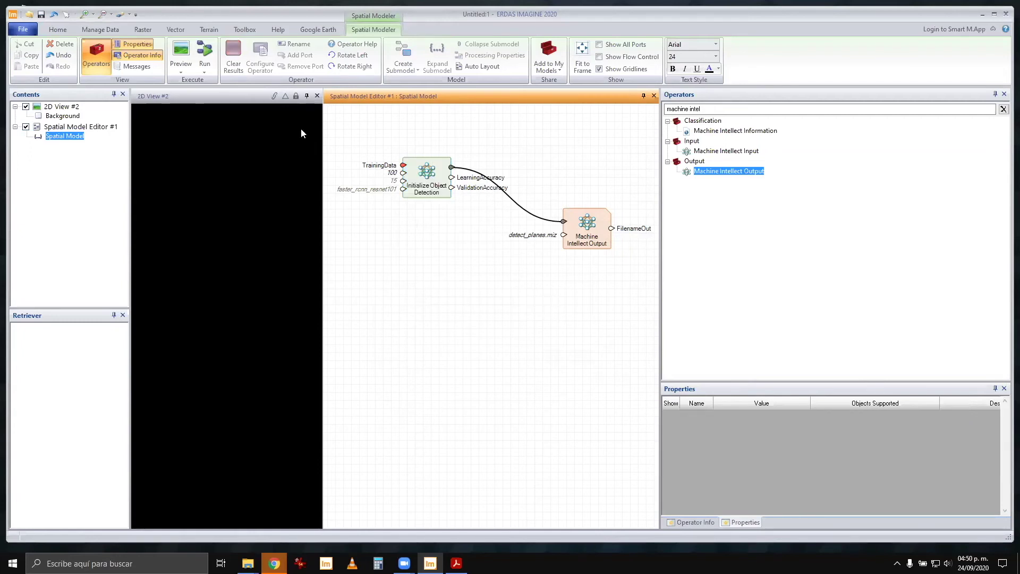
Step: Save the spatial model as dl_init_plane_detection.gmdx in the training folder
left_click(84, 127)
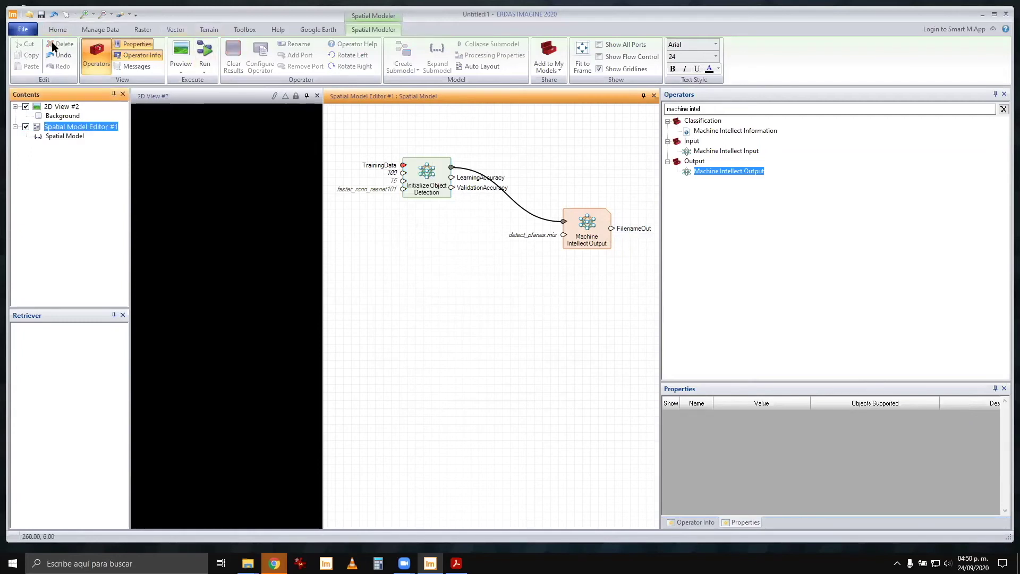
left_click(24, 30)
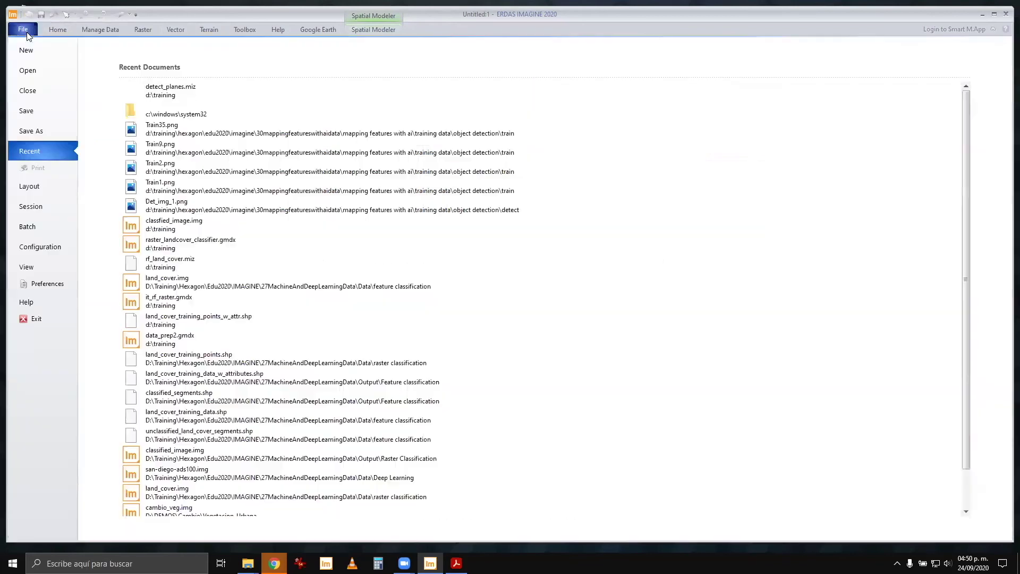
left_click(32, 132)
left_click(169, 104)
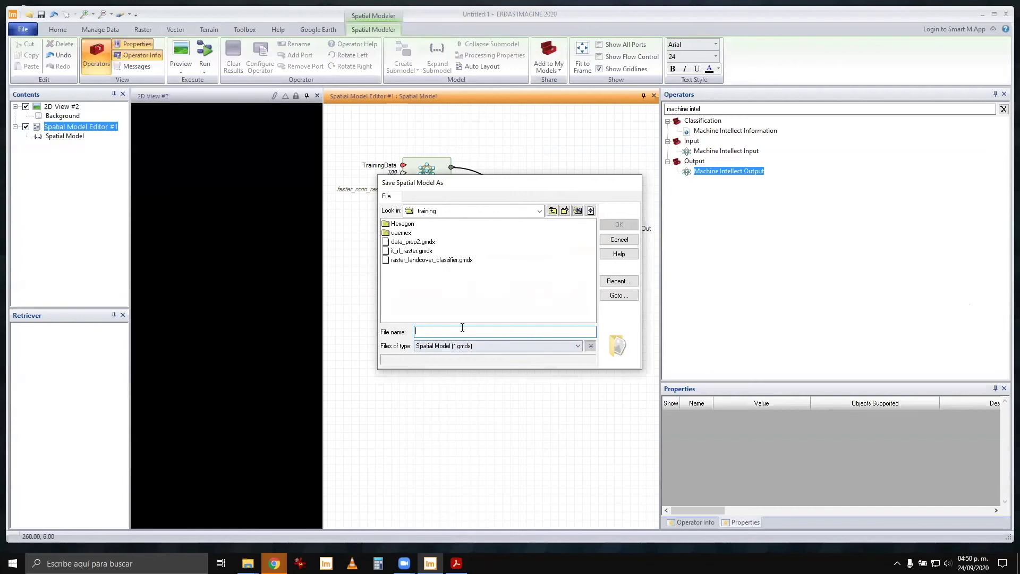
type("dl_init")
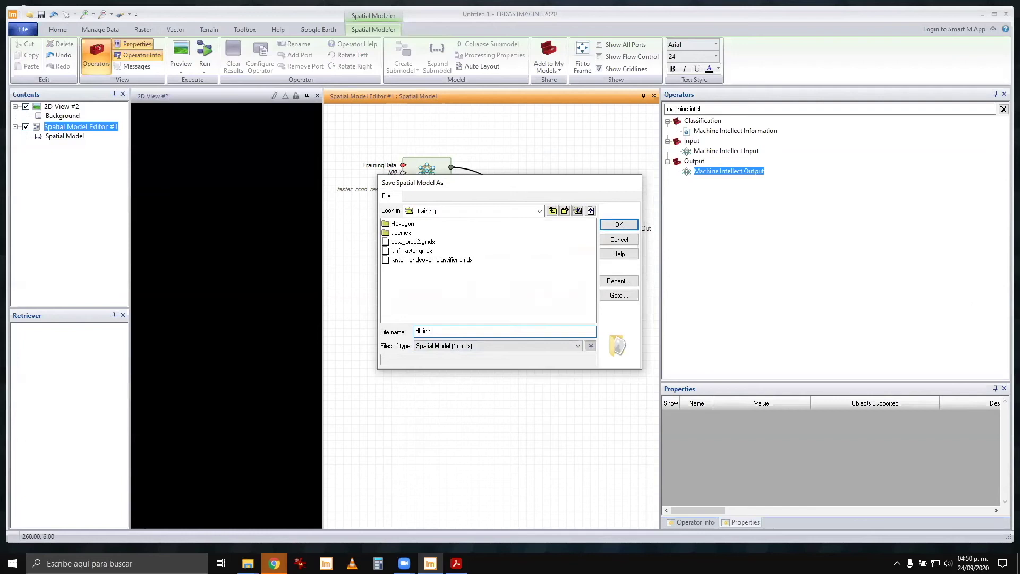
type("_plane_detec")
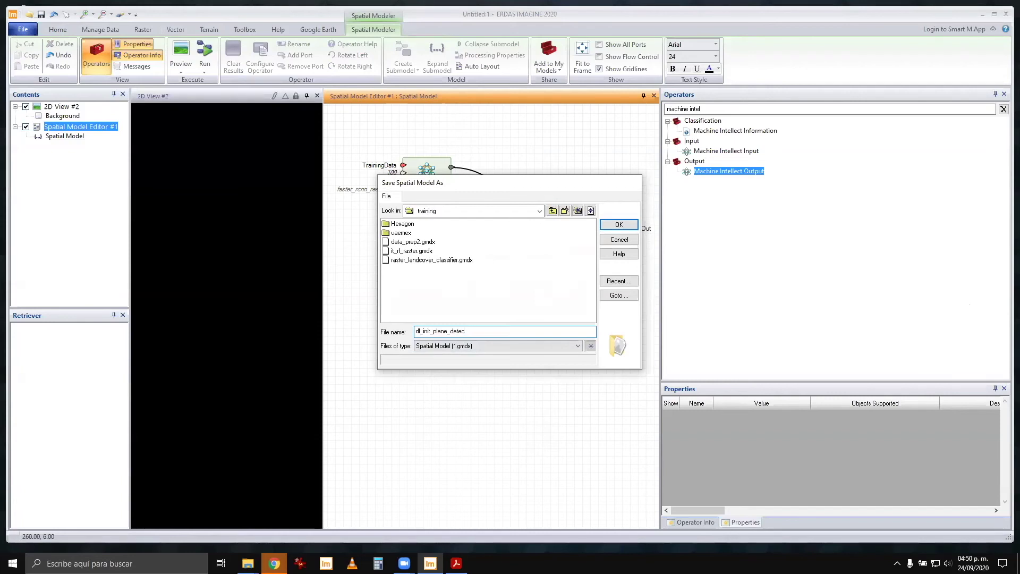
type("cion")
key("Return")
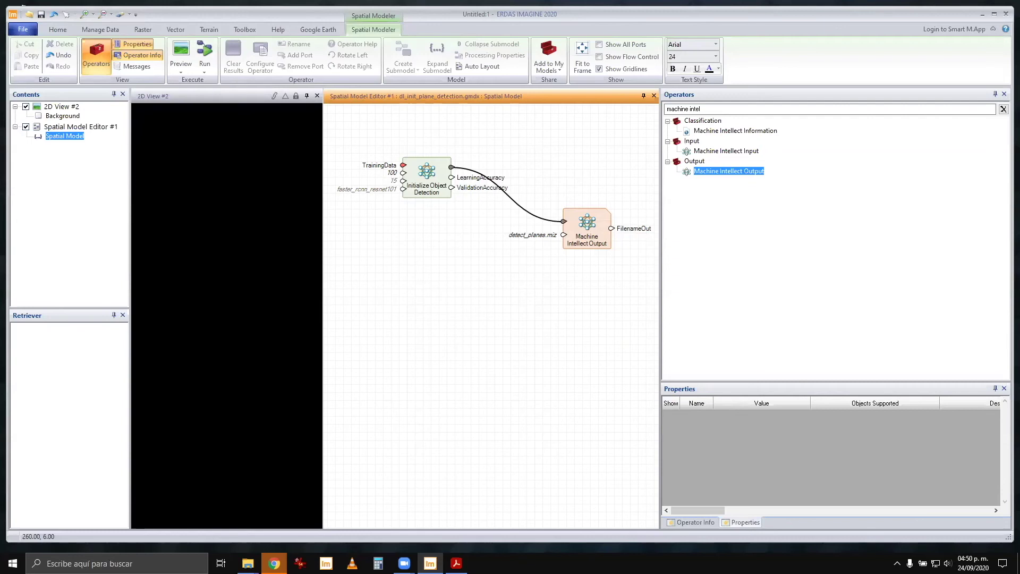
Step: Set TrainingData of Initialize Object Detection to the object detection Train folder under 30MappingFeatureswithAIData, Mapping Features with AI, Training Data
double_click(403, 166)
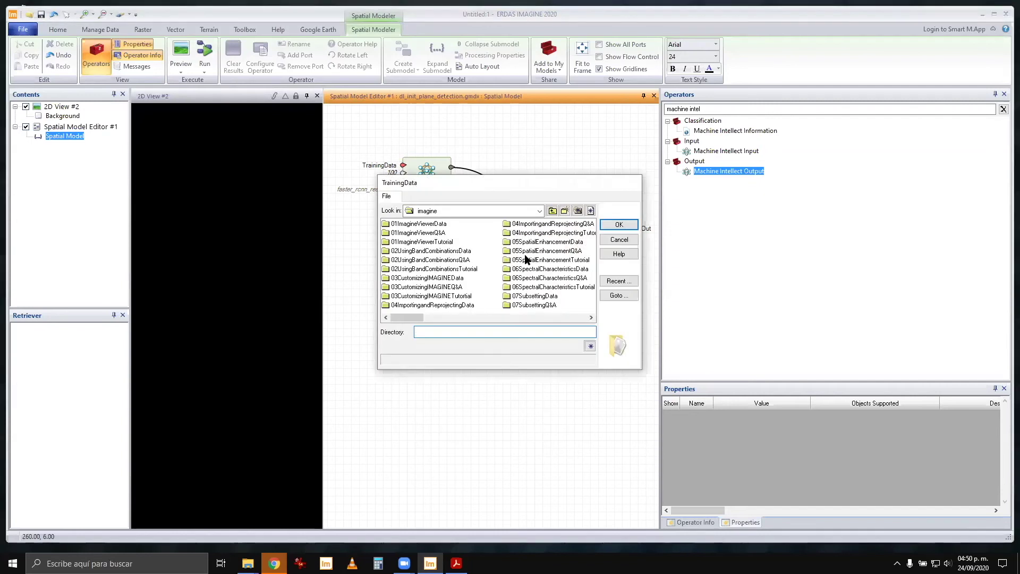
left_click_drag(412, 317, 538, 324)
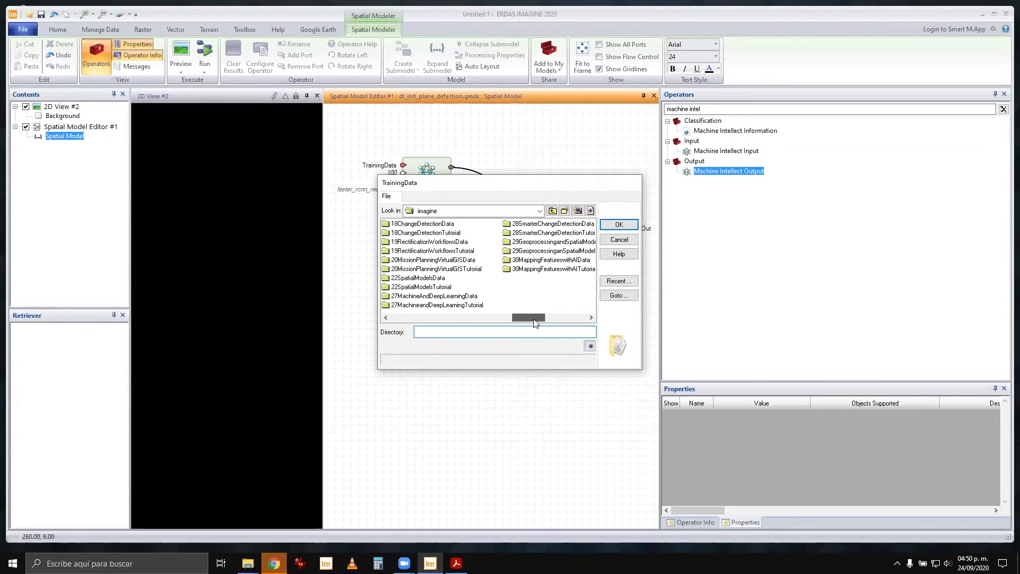
double_click(534, 260)
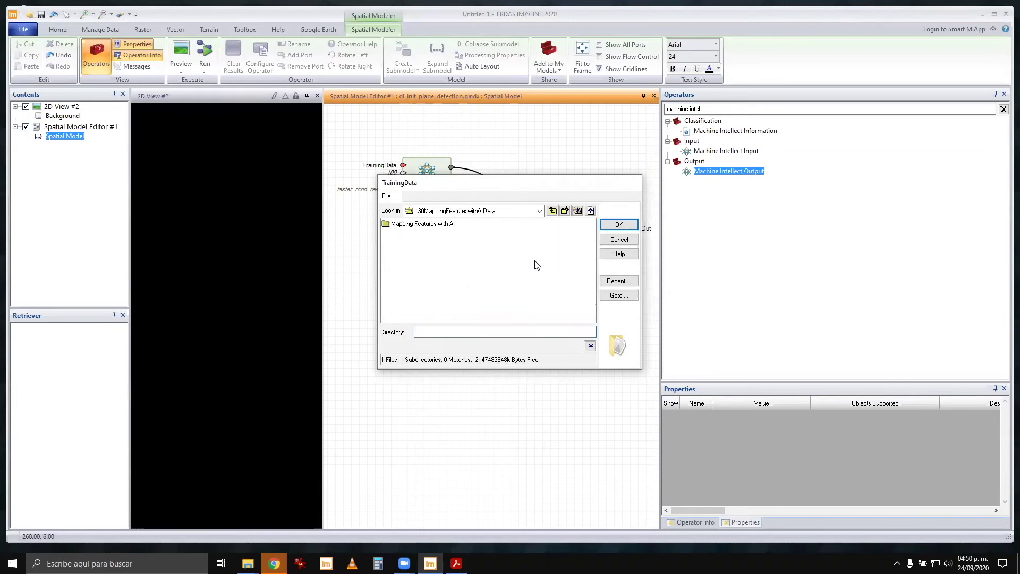
double_click(439, 225)
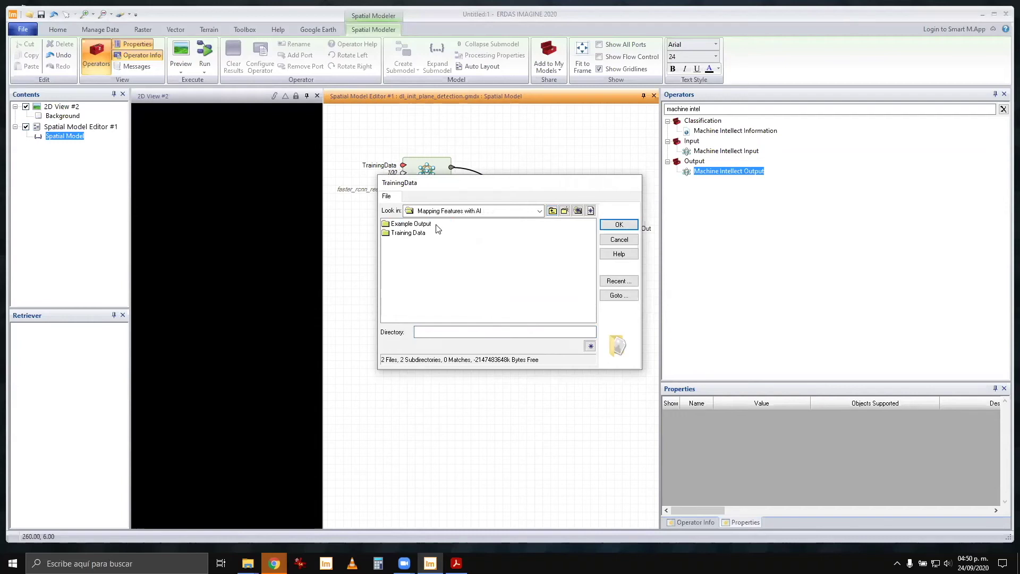
double_click(417, 235)
double_click(414, 236)
left_click(395, 252)
double_click(395, 252)
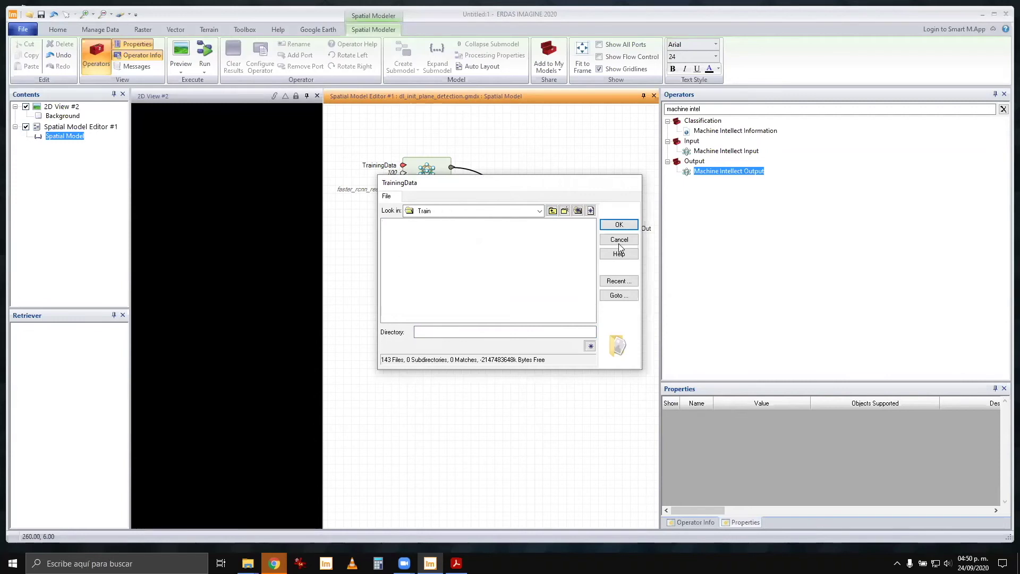
left_click(618, 226)
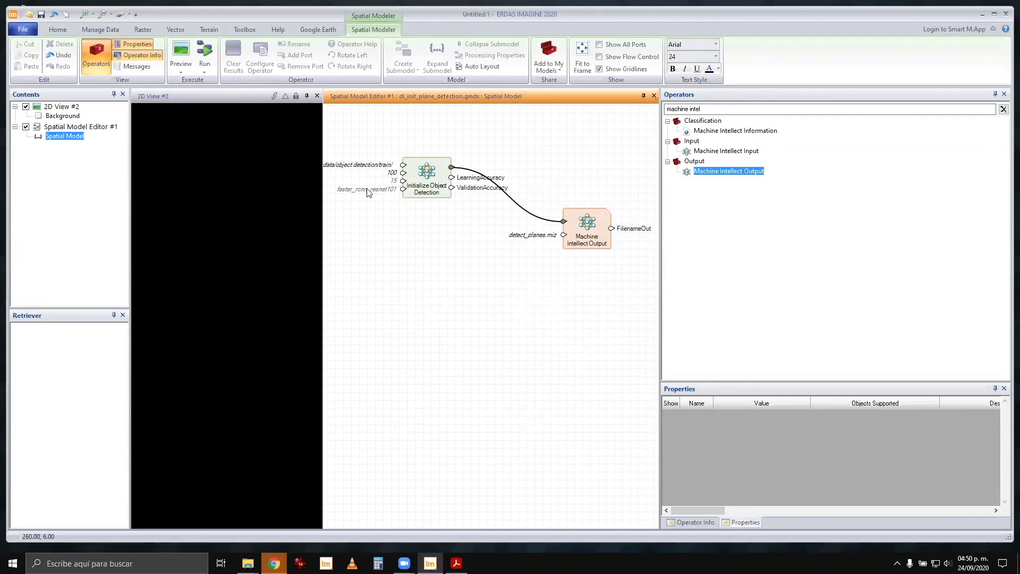
Step: Run the plane detection spatial model to train the object detector and write its machine intellect file
left_click_drag(484, 273, 438, 265)
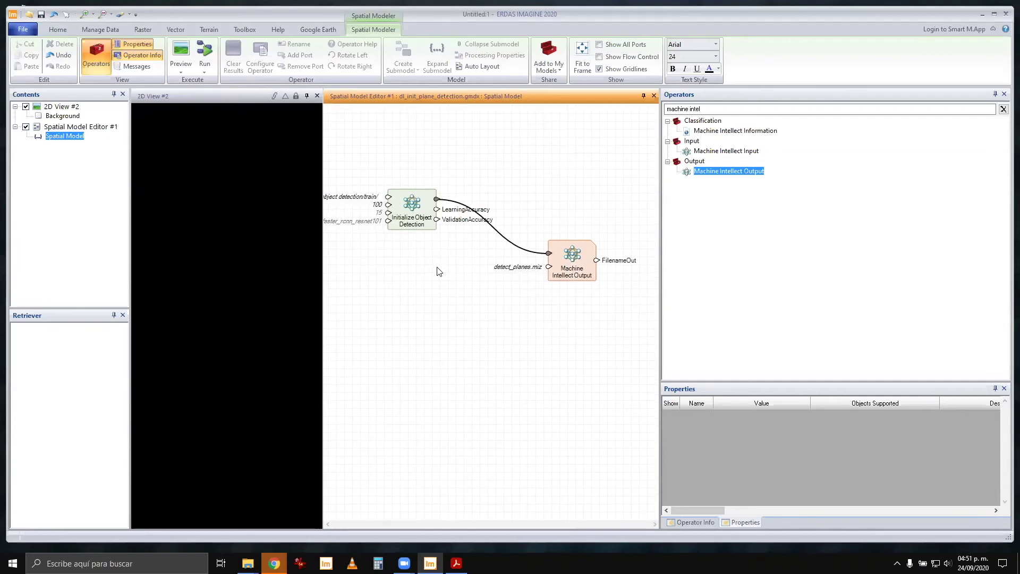
right_click(107, 128)
left_click(151, 151)
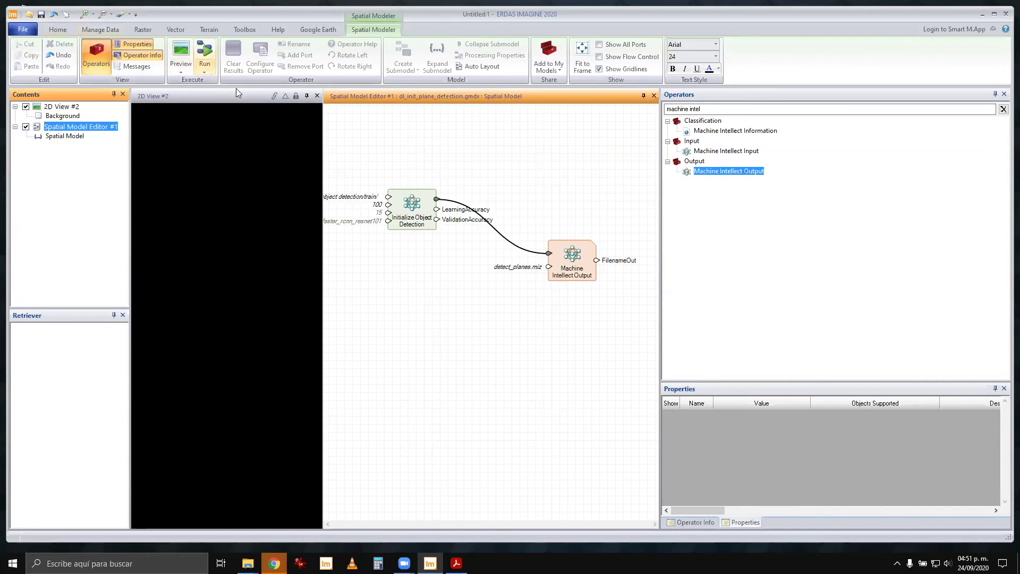
left_click(423, 278)
left_click(211, 53)
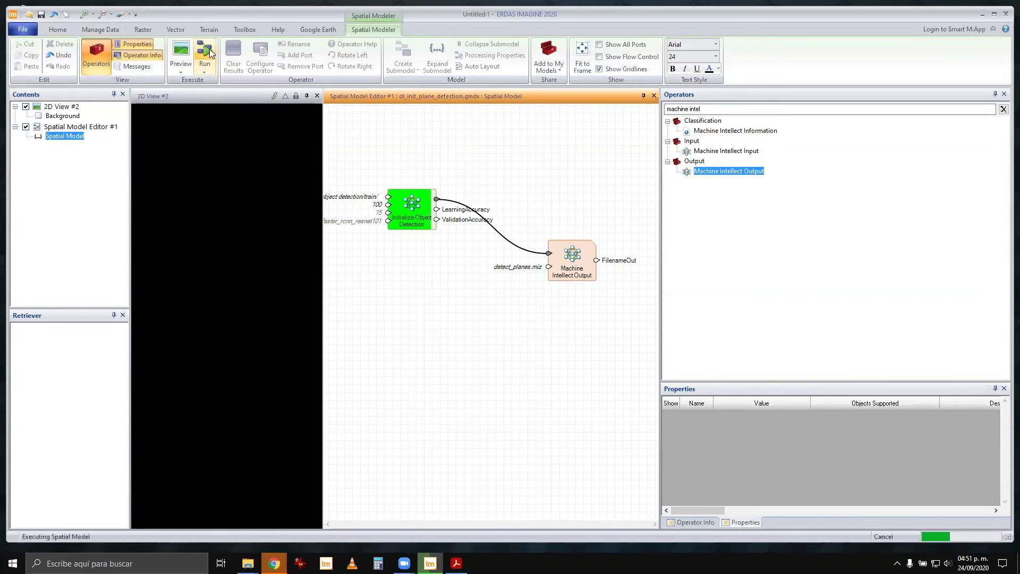
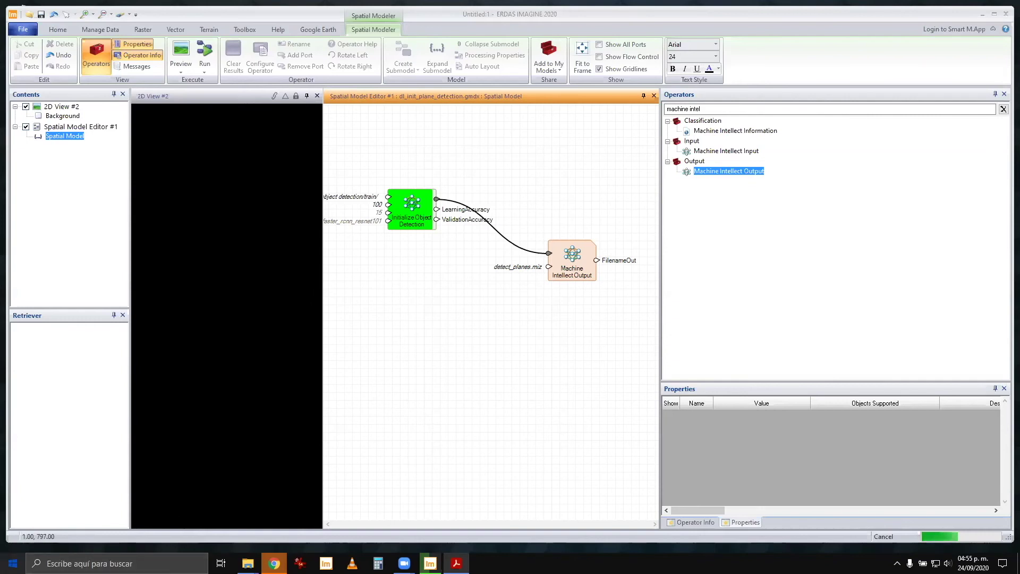
Step: Start GeoMedia Professional with a blank GeoWorkspace and maximize its window
left_click(13, 563)
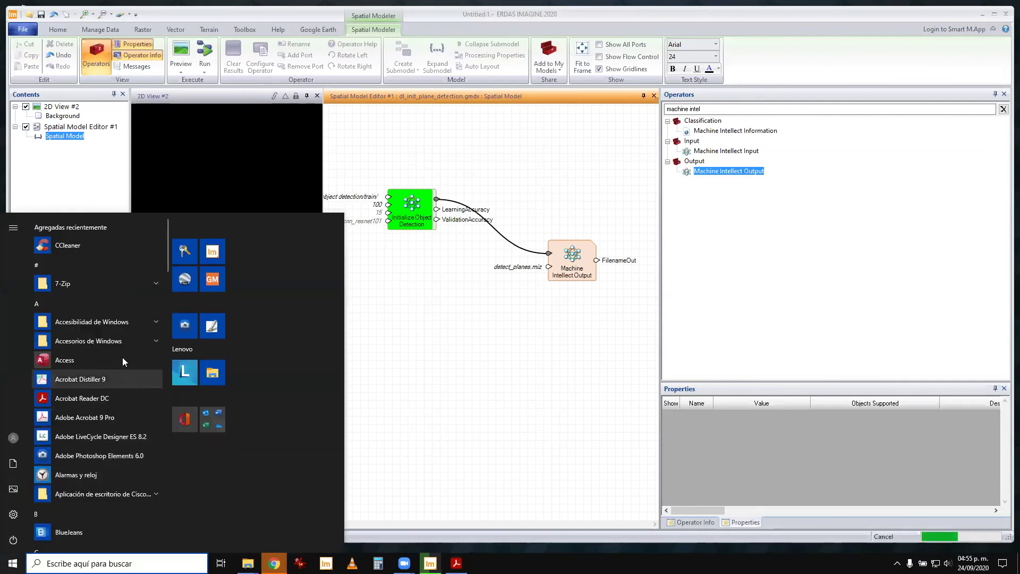
left_click(218, 282)
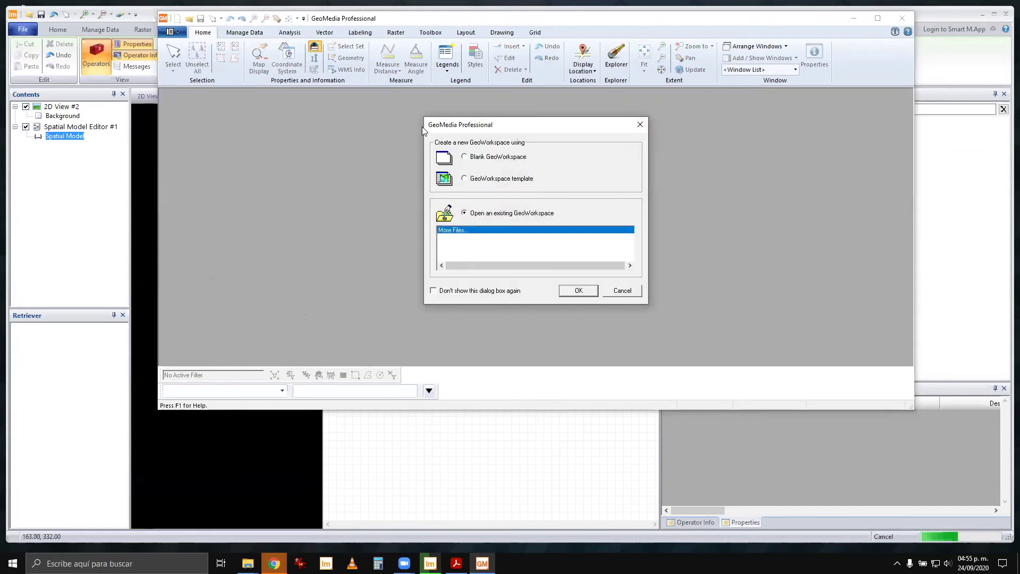
left_click(465, 159)
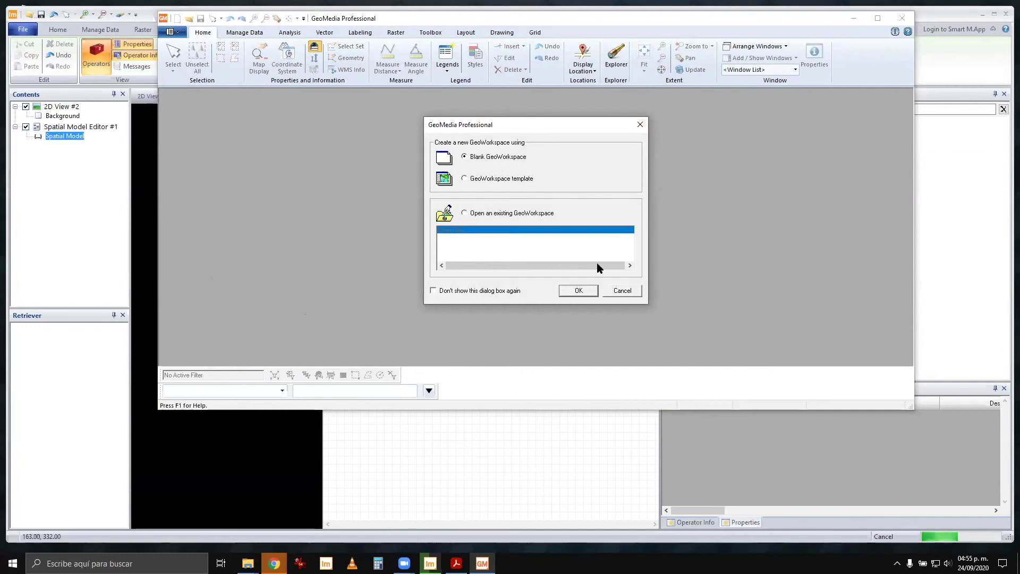
left_click(591, 291)
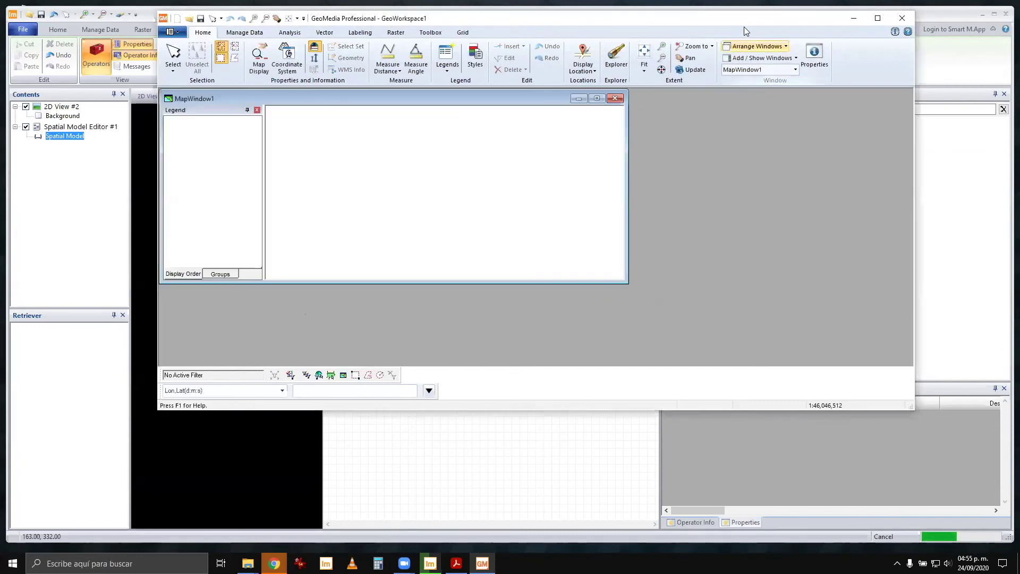
left_click_drag(796, 16, 766, 75)
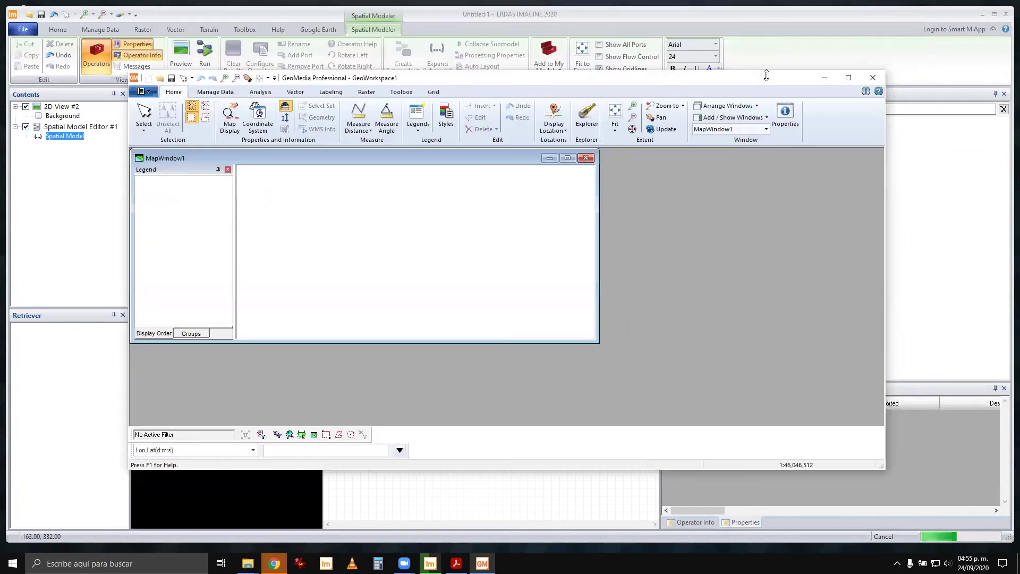
left_click(848, 77)
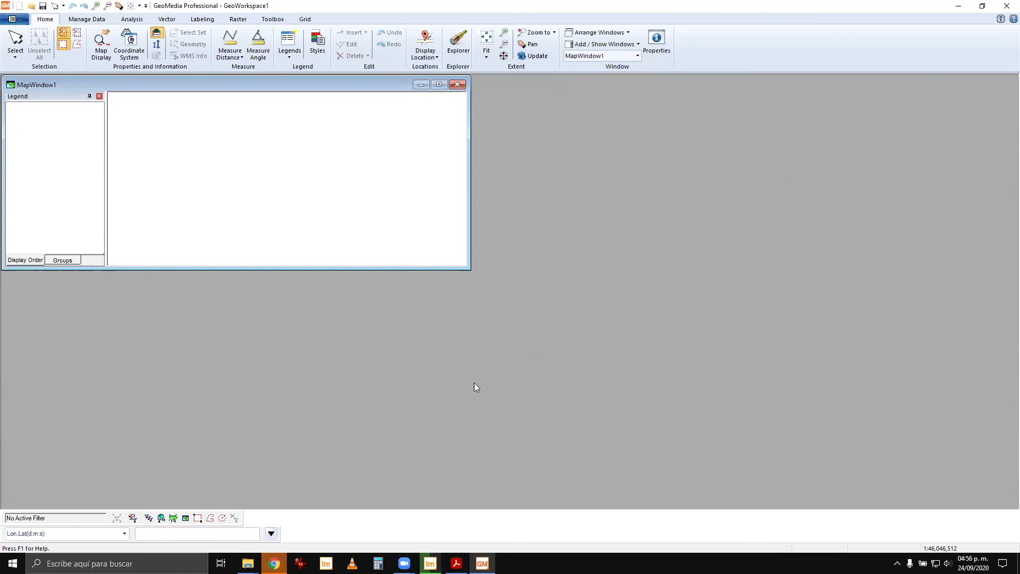
Step: Browse to the GeoMedia_TrainingData folder under Training, Hexagon, GeoMedia on drive D and examine its files
left_click(274, 563)
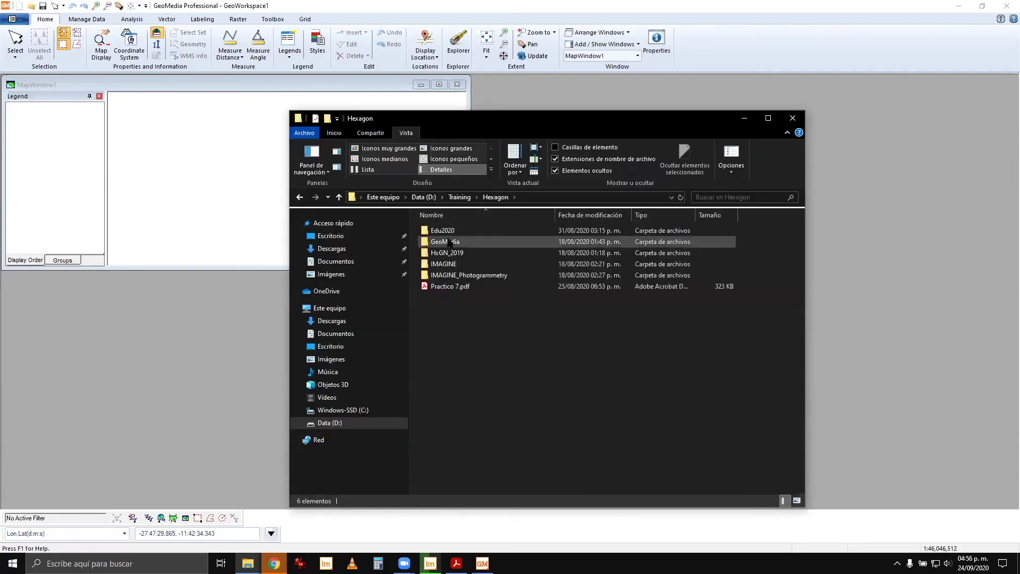
left_click(449, 241)
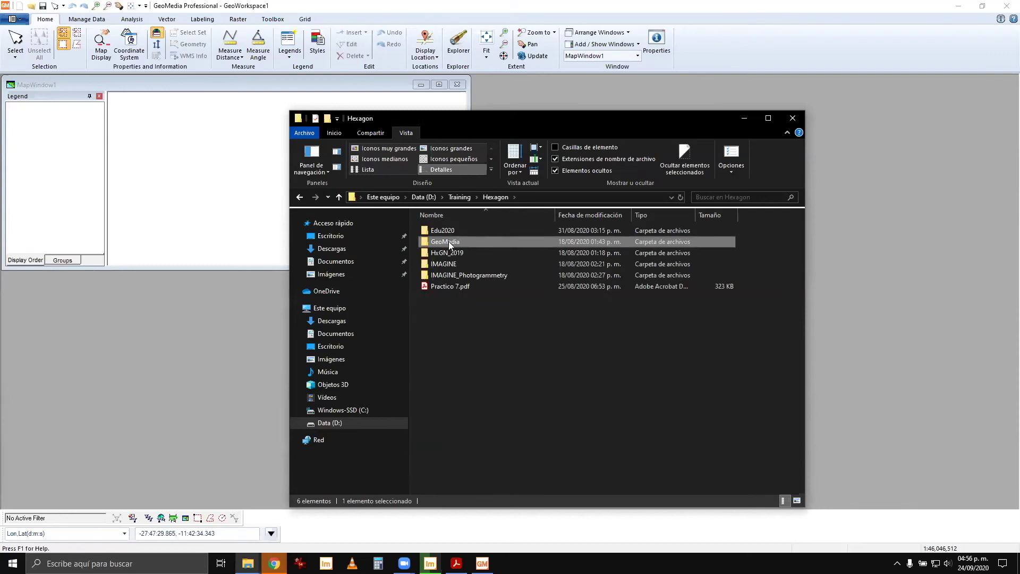
double_click(444, 243)
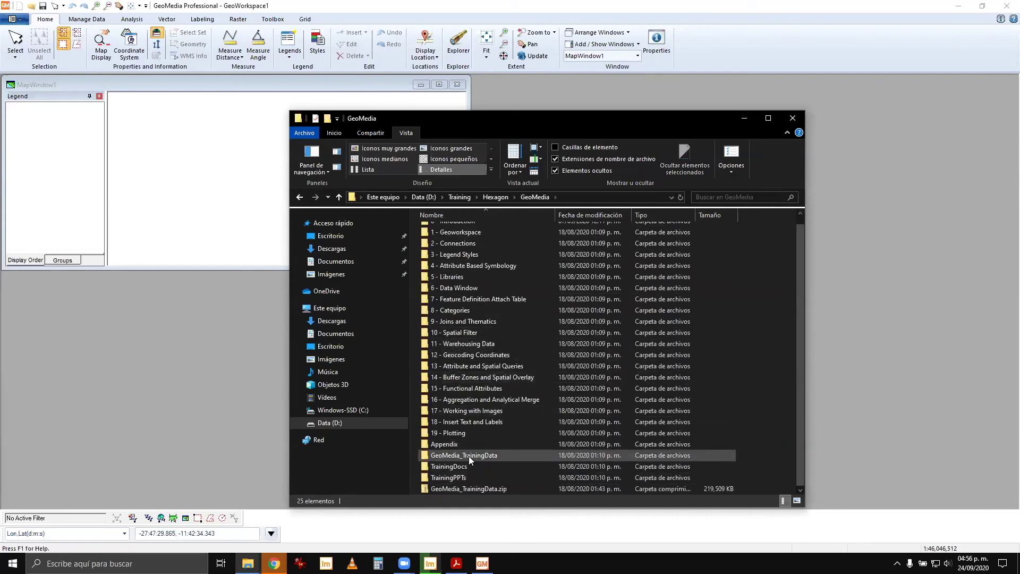
double_click(468, 455)
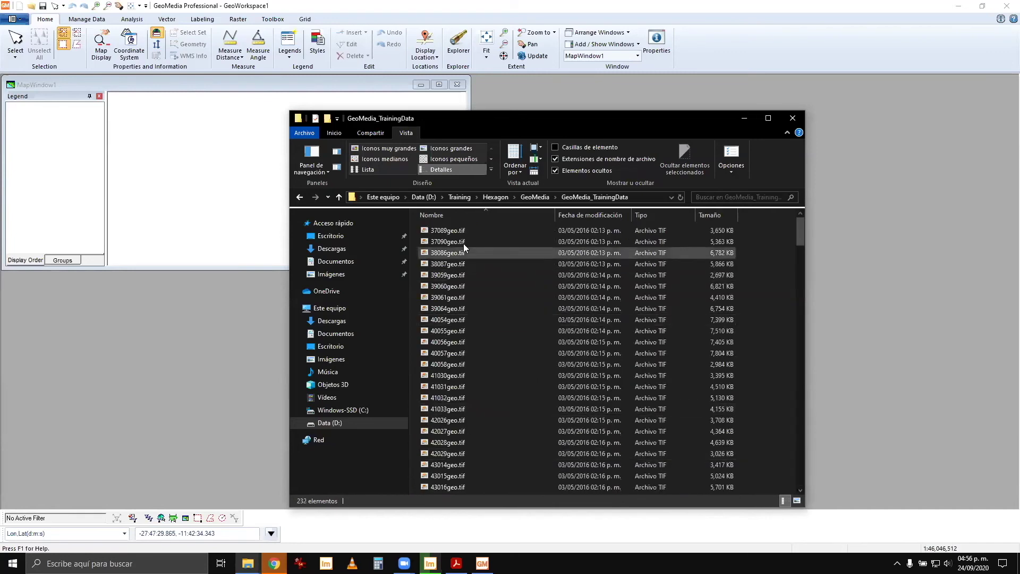
mouse_move(800, 231)
left_mouse_down()
mouse_move(785, 498)
mouse_move(802, 218)
left_mouse_up()
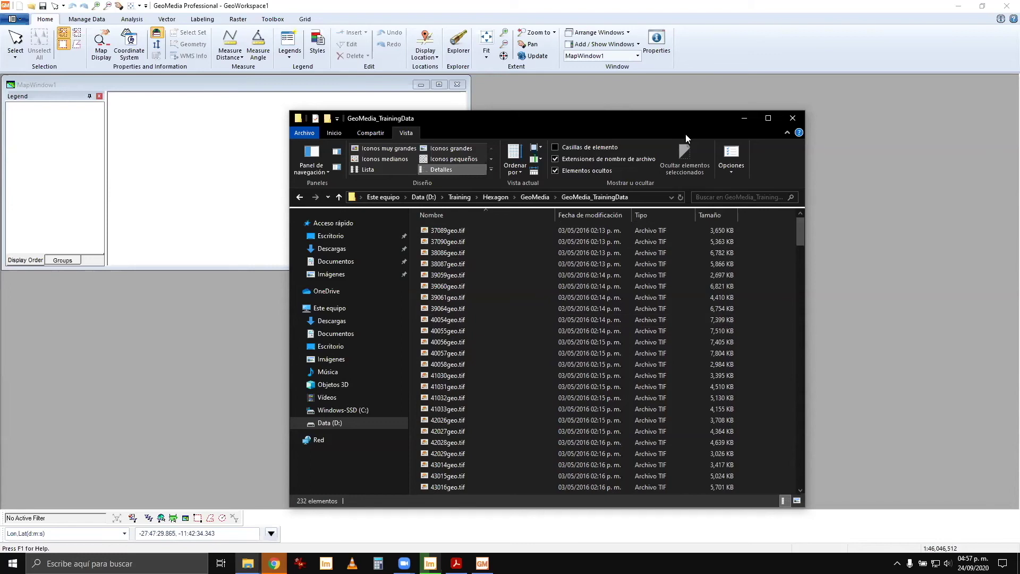
left_click_drag(586, 122, 1, 124)
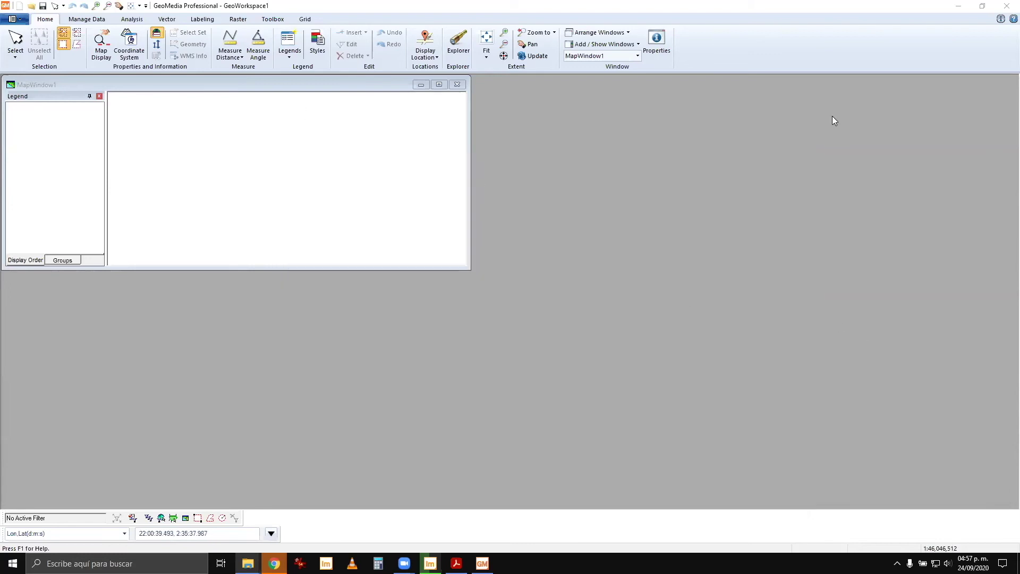
Step: Close GeoMedia Professional without saving the GeoWorkspace
left_click(1007, 5)
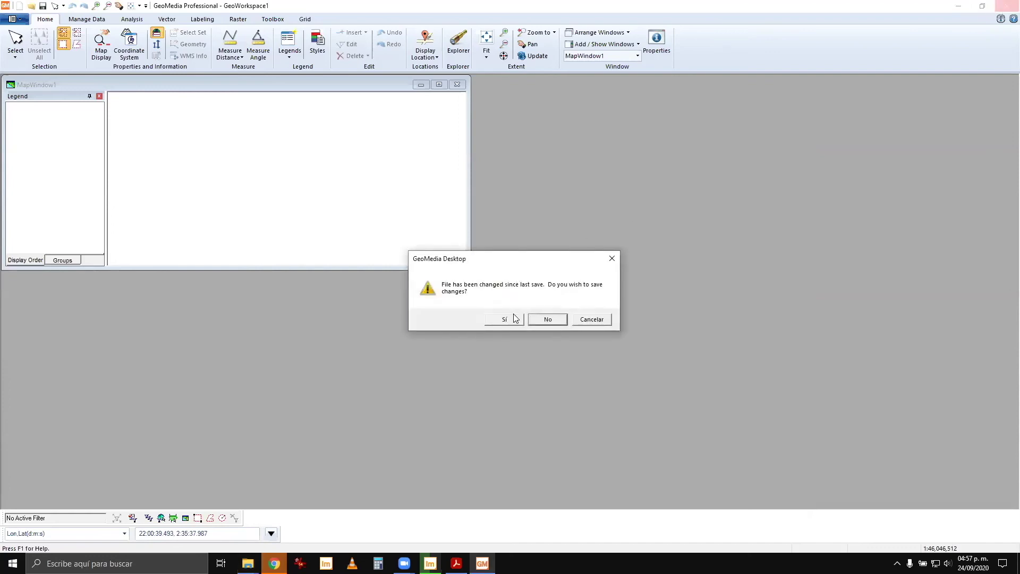
left_click(550, 321)
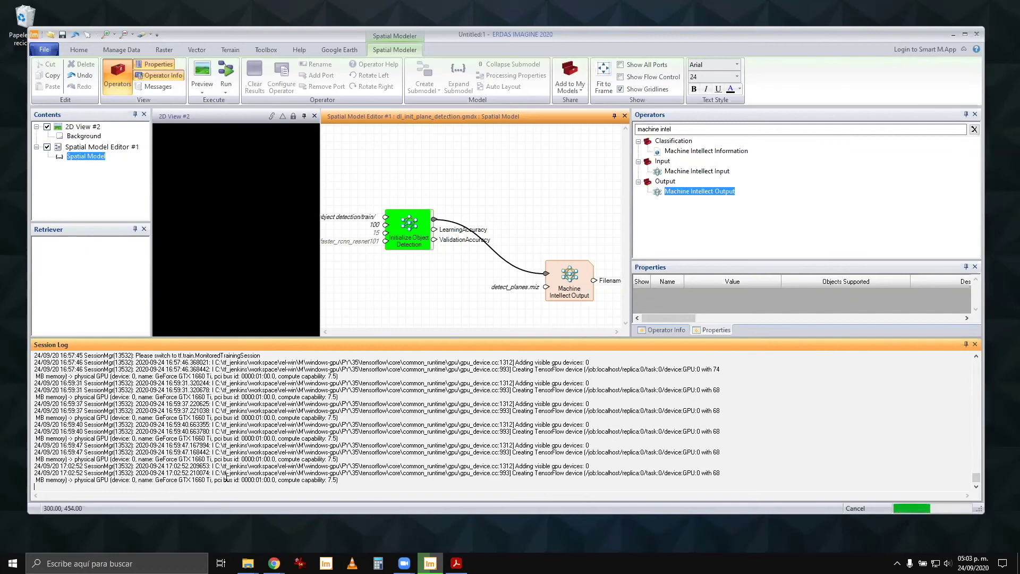
Step: Open the Windows Task Manager and examine the running processes, process details and GPU performance
right_click(514, 563)
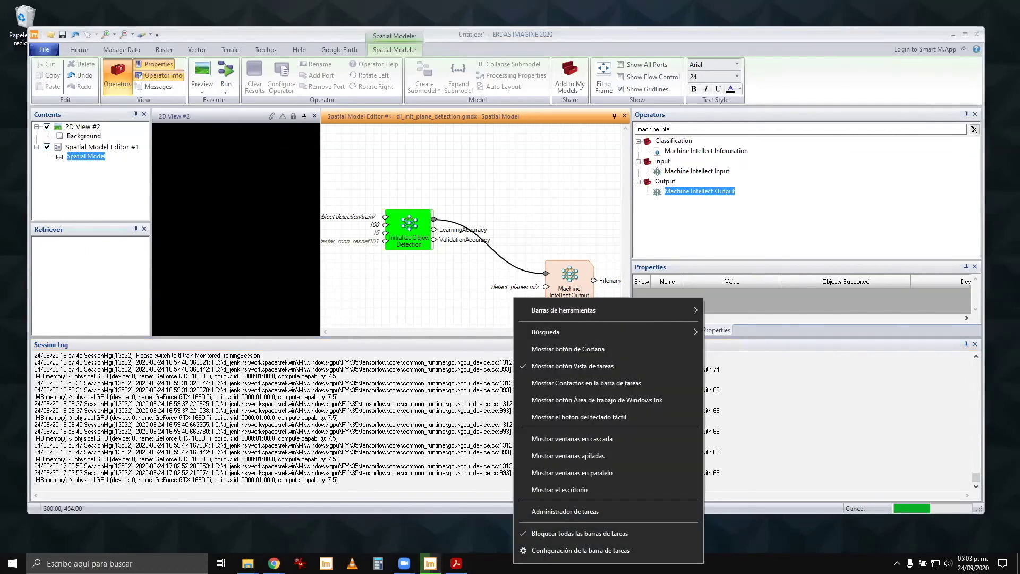
left_click(556, 511)
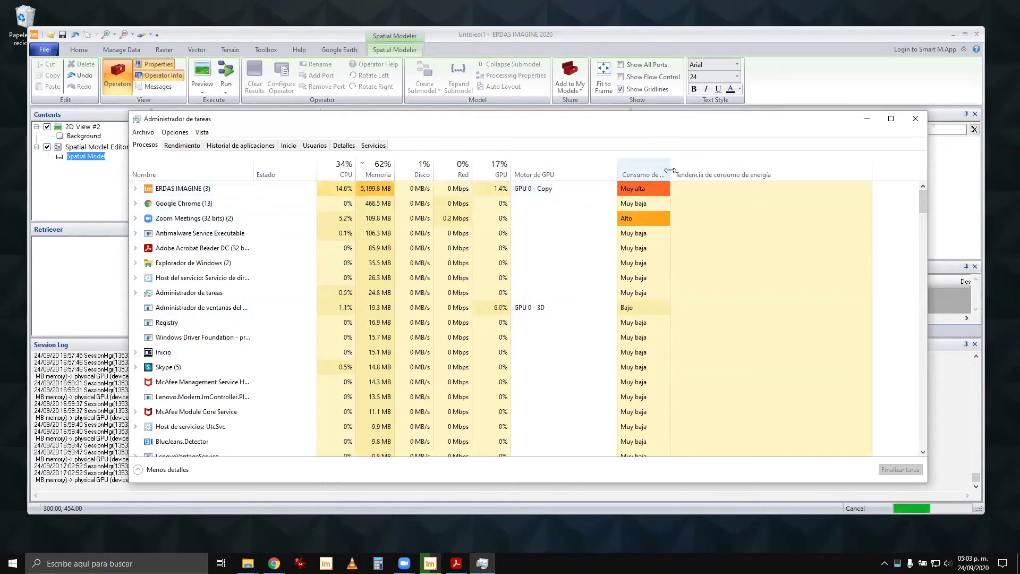
left_click(337, 146)
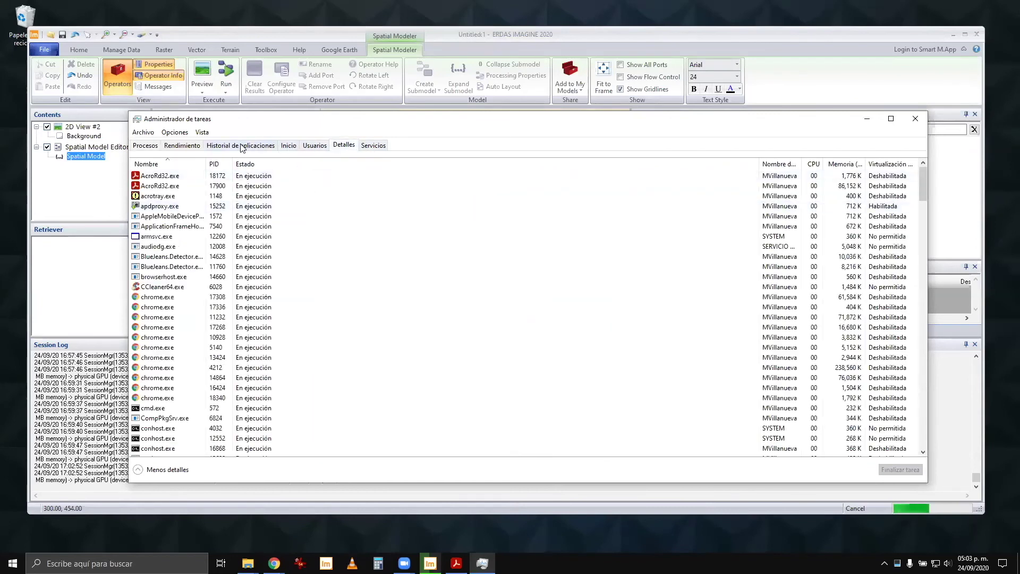
left_click(181, 147)
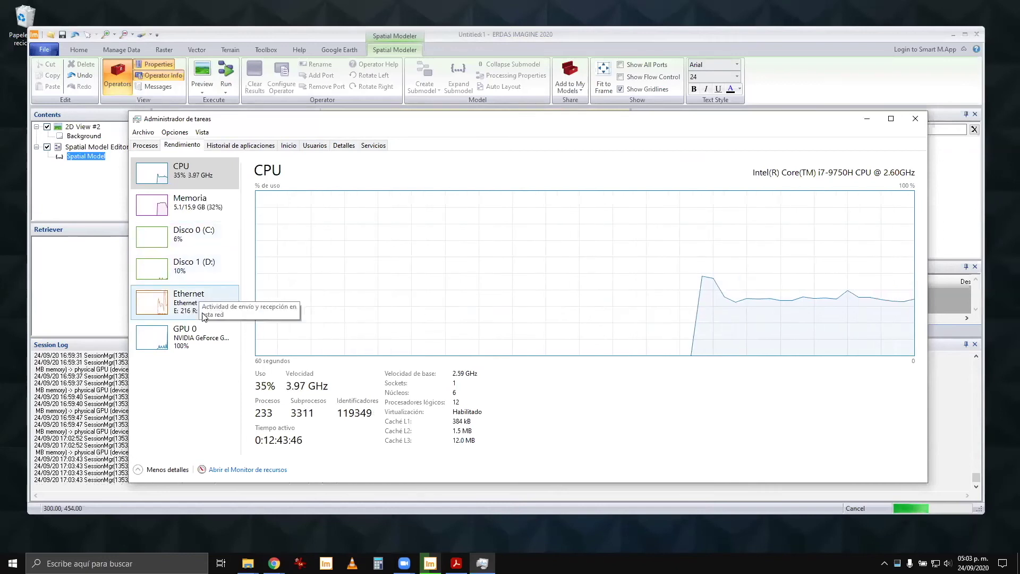
left_click(210, 345)
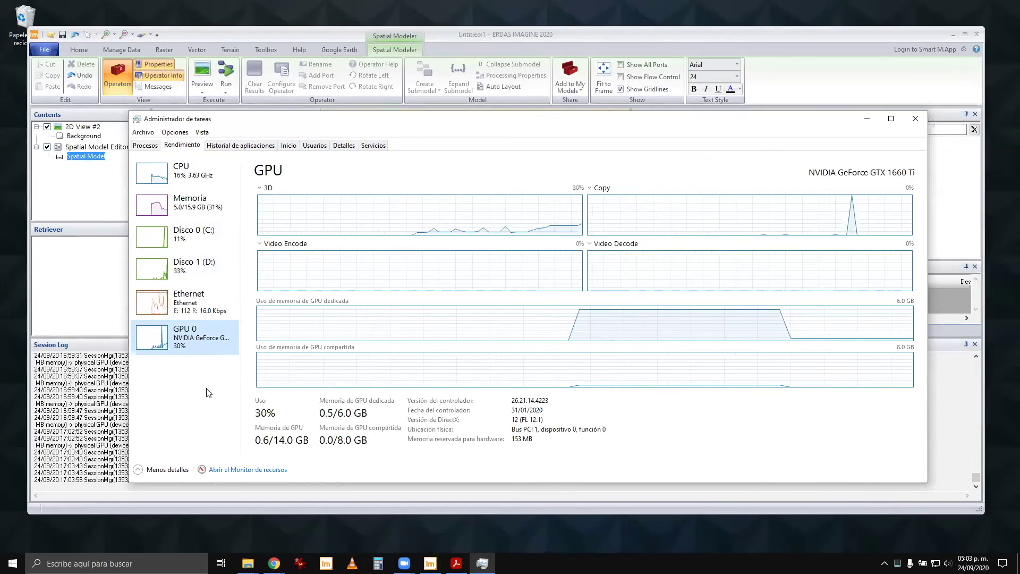
Step: Open the Resource Monitor from Task Manager, enlarge its window and examine CPU and memory usage
left_click(232, 470)
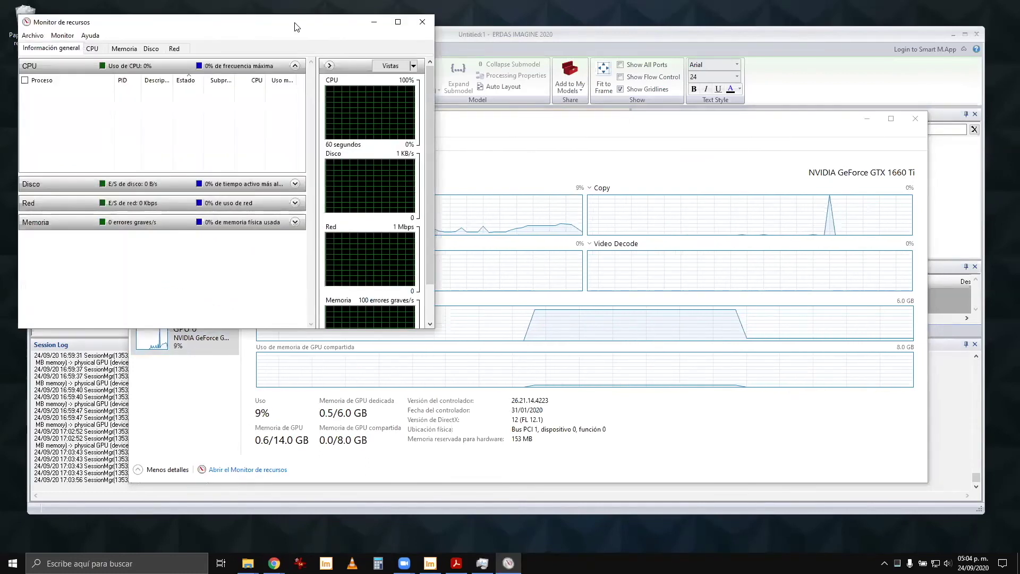
left_click_drag(297, 27, 549, 103)
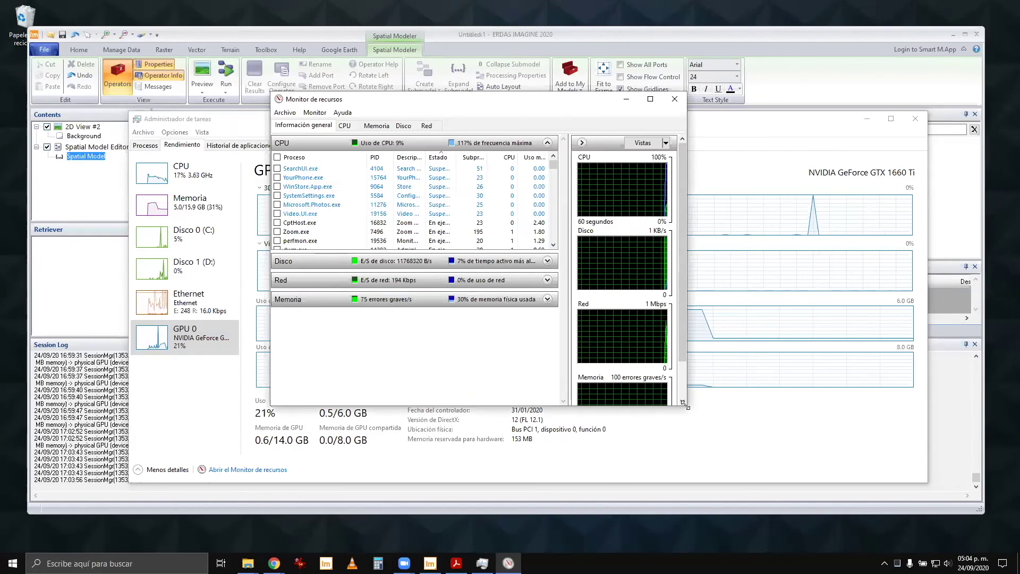
left_click_drag(684, 405, 798, 485)
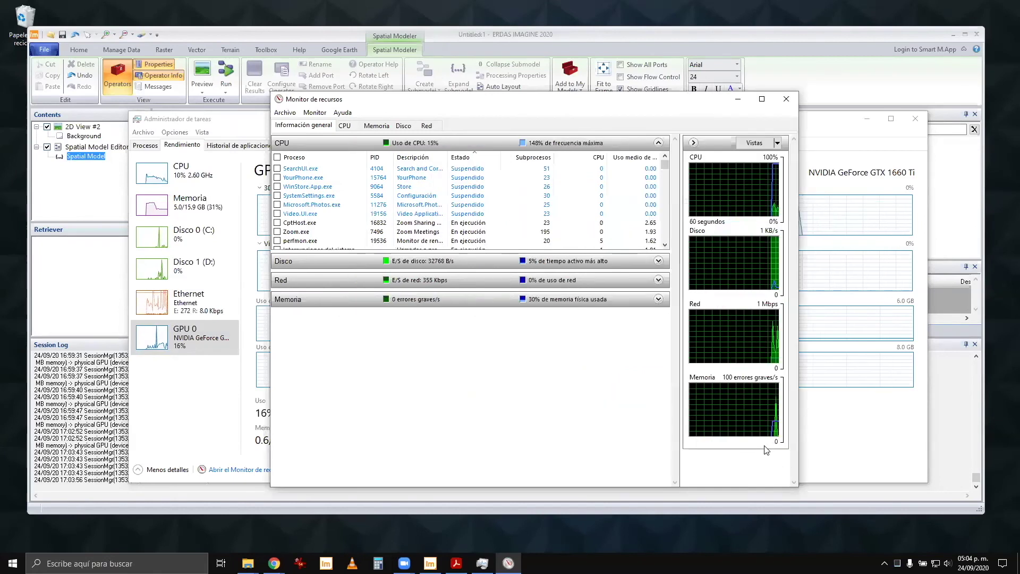
left_click(343, 127)
mouse_move(795, 184)
left_mouse_down()
mouse_move(785, 425)
mouse_move(792, 170)
left_mouse_up()
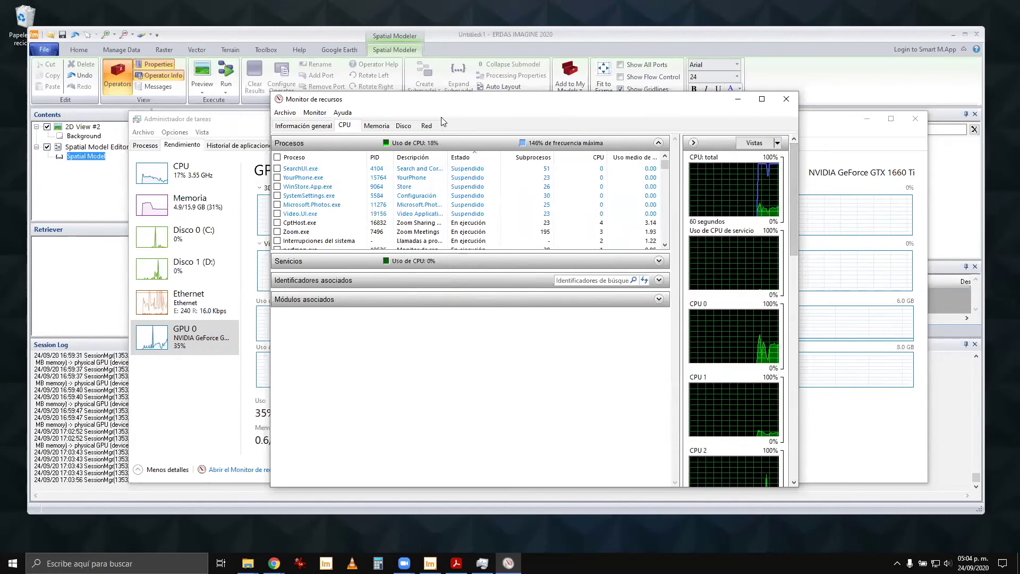
left_click(374, 127)
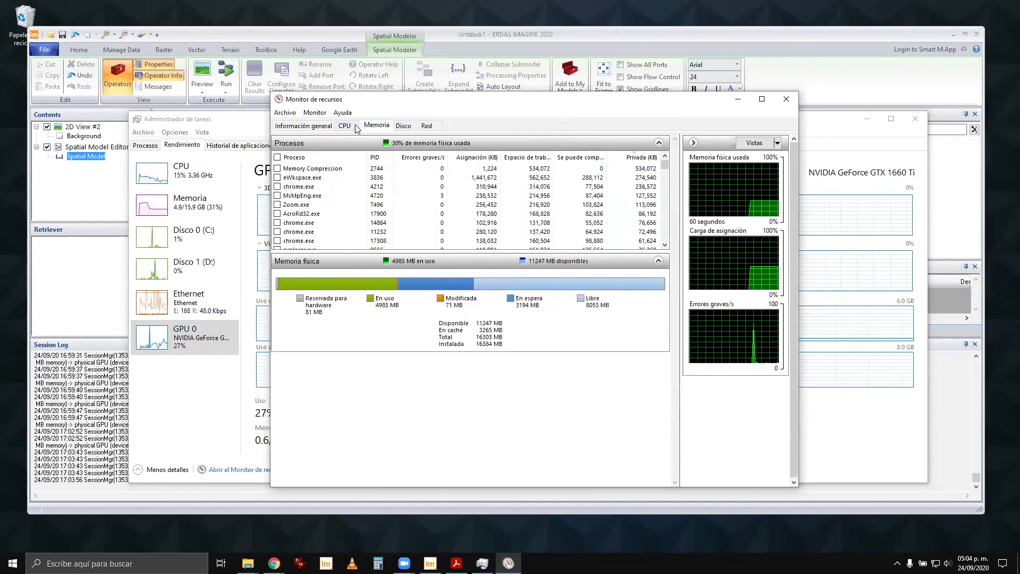
left_click(355, 127)
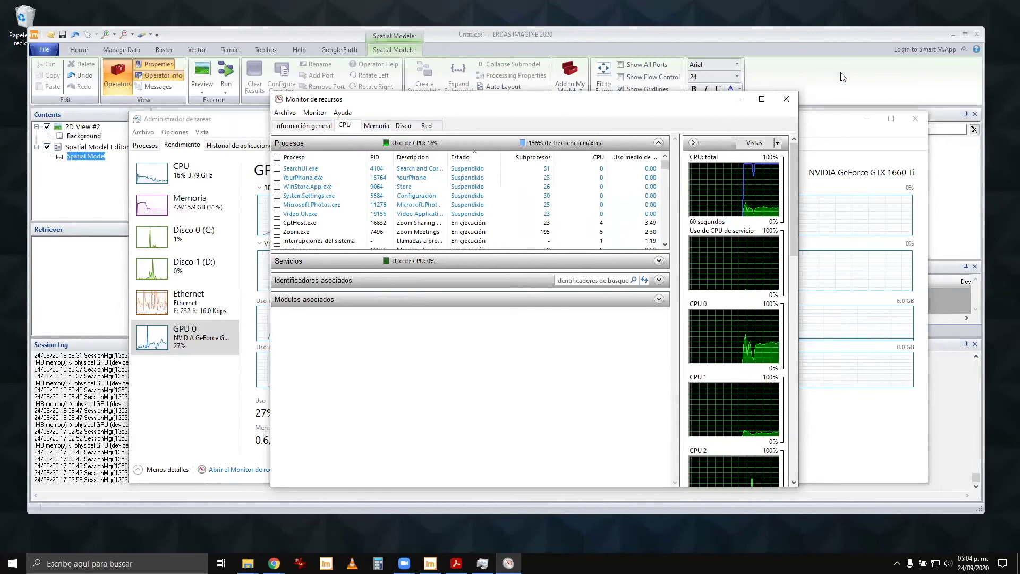
Step: View the GPU performance graphs at full screen, and close Task Manager and Resource Monitor
left_click(832, 126)
double_click(832, 126)
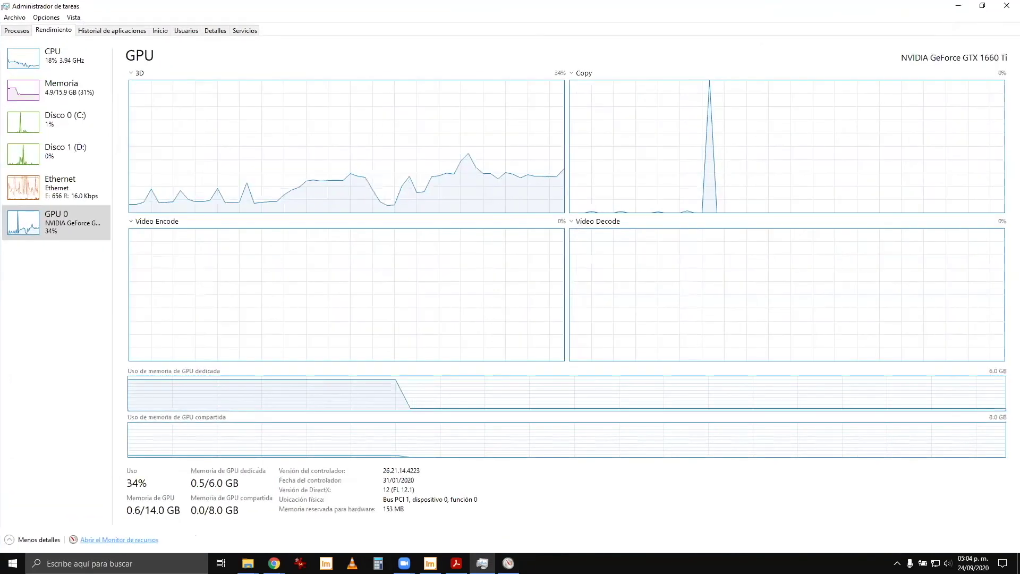
left_click(982, 6)
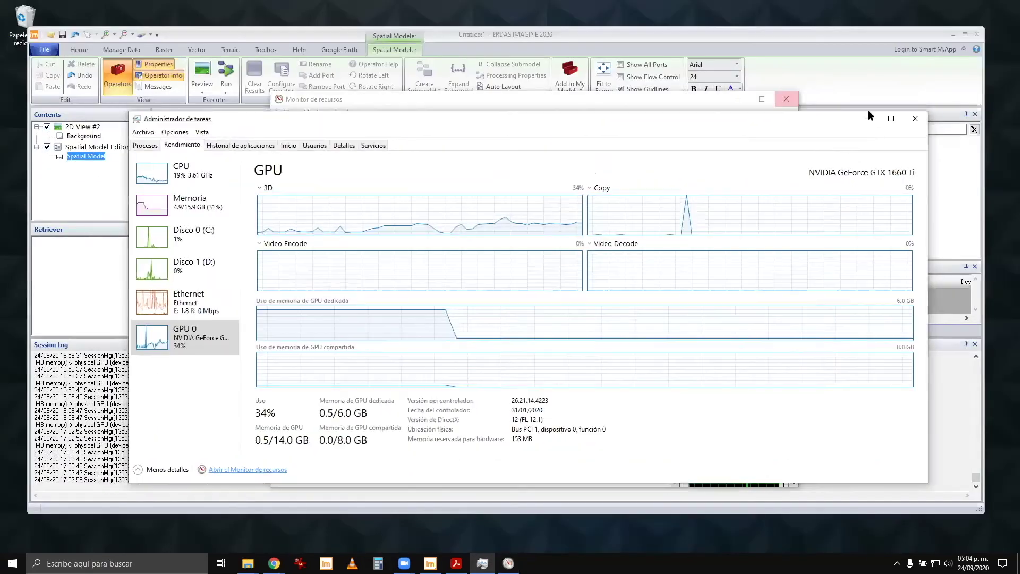
left_click(918, 117)
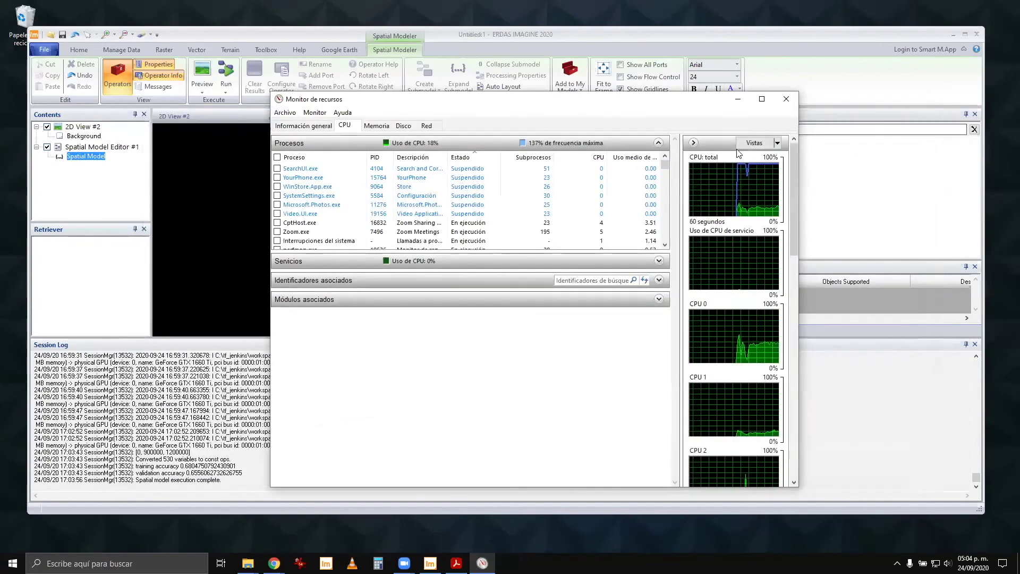
left_click(786, 99)
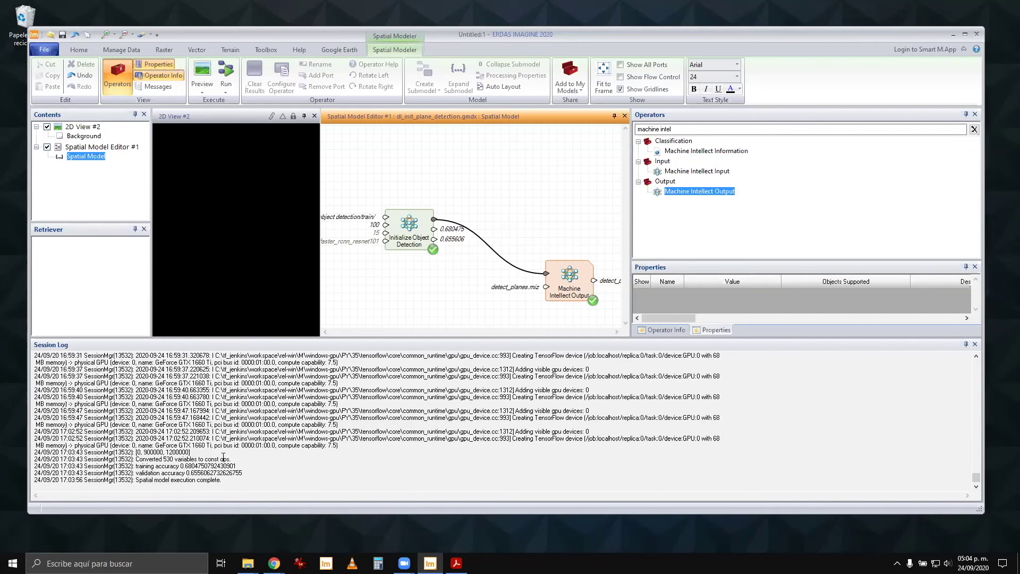
Step: Examine the converted variables, training accuracy and validation accuracy lines in the Session Log, and close the log
left_click_drag(230, 459, 137, 457)
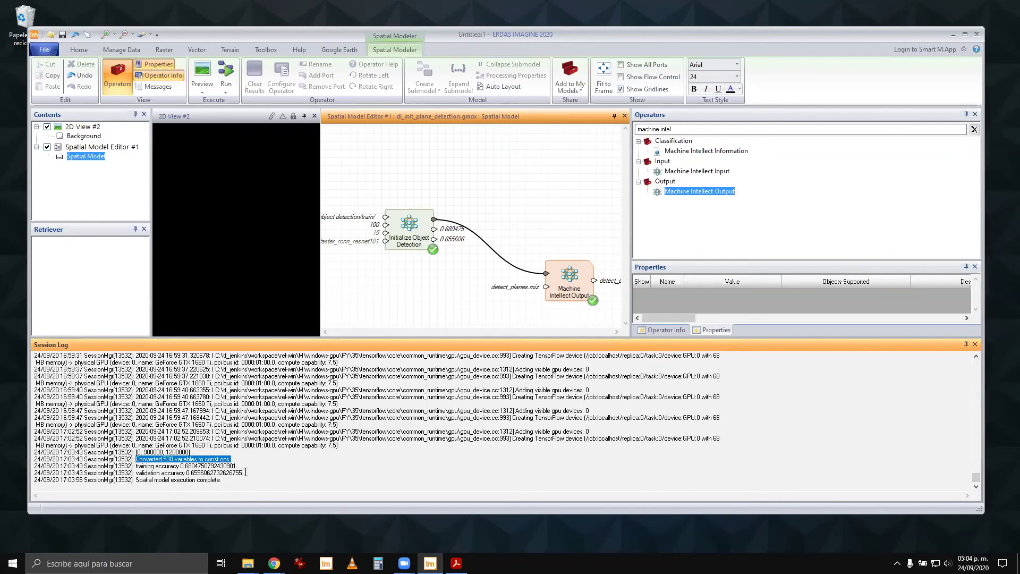
left_click_drag(245, 472, 133, 459)
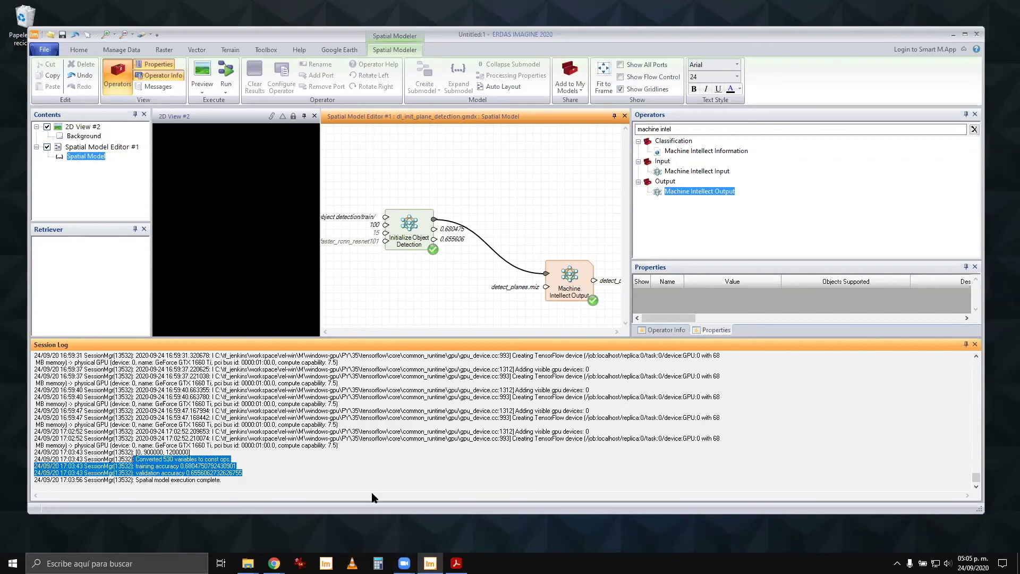
left_click(427, 467)
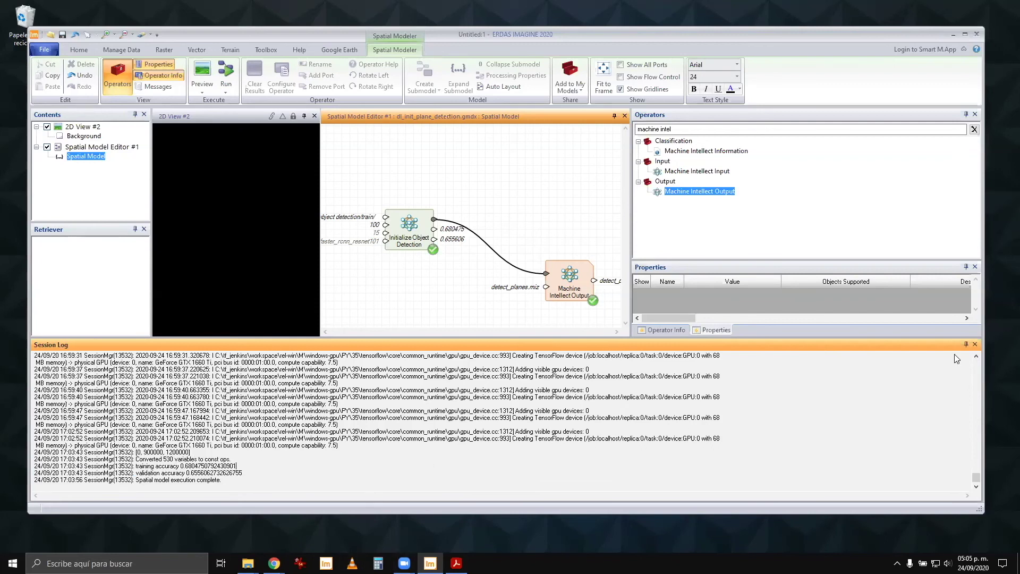
left_click(975, 344)
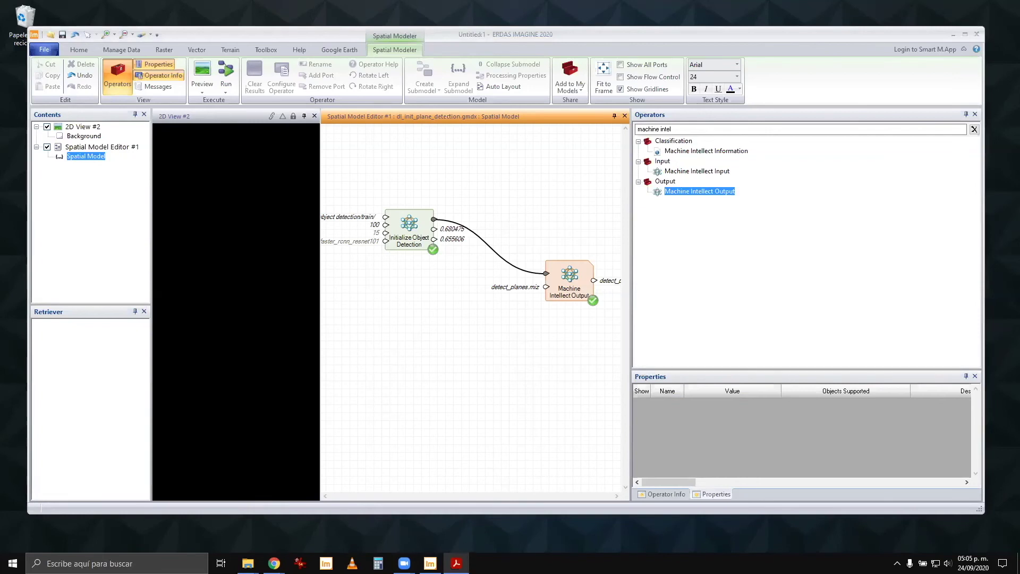
Step: Clear the plane detection training model from the Spatial Model Editor and reset the operator search
right_click(88, 144)
left_click(122, 167)
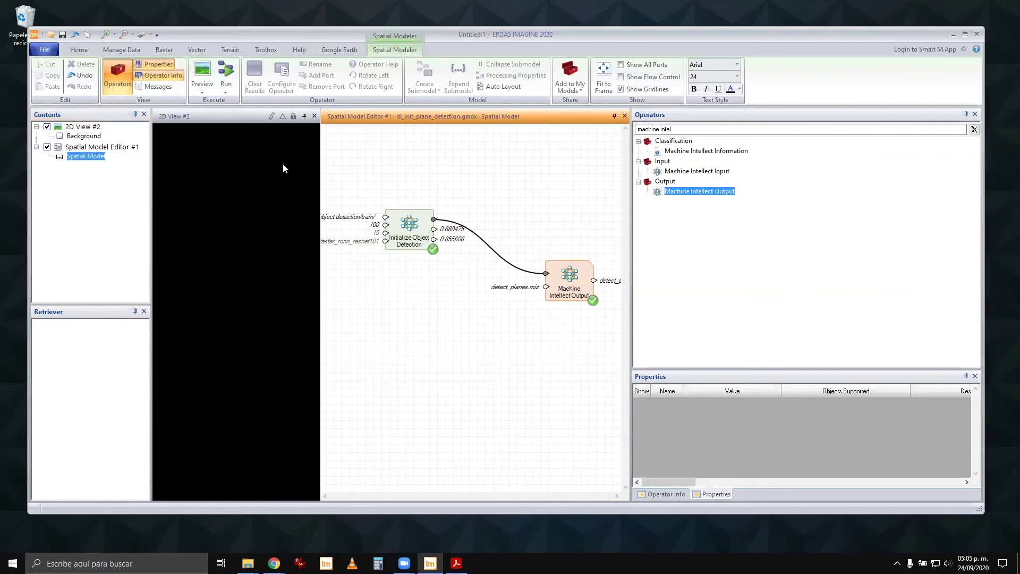
right_click(464, 188)
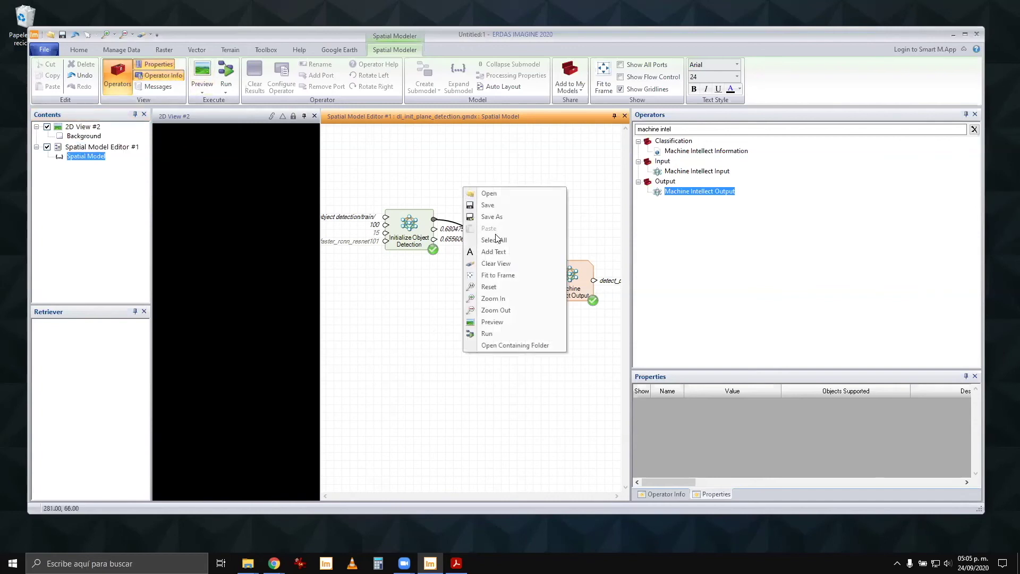
left_click(502, 264)
left_click(974, 129)
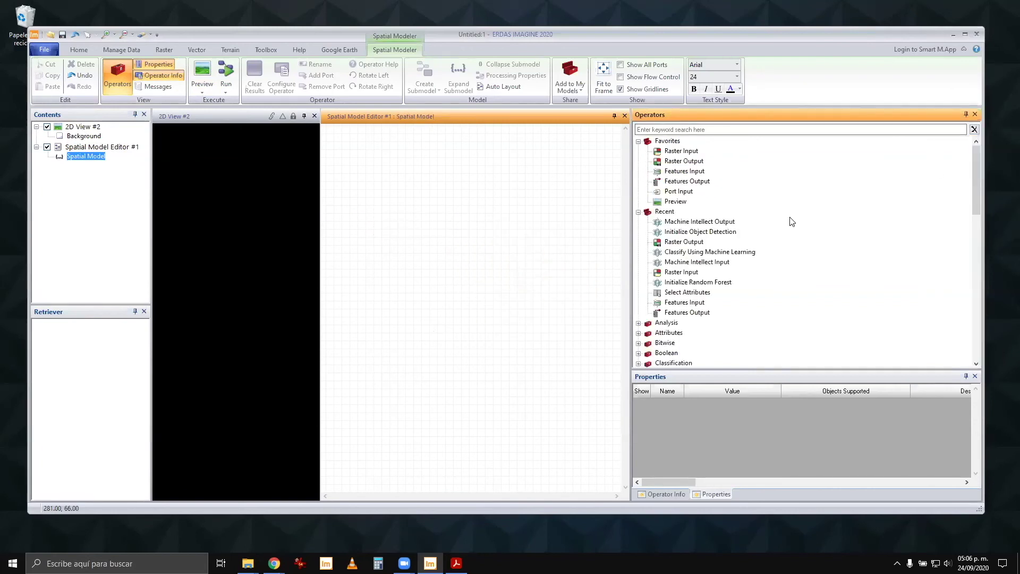
Step: Widen the model editor and add a Raster Input operator with a Machine Intellect Input operator below it
left_click_drag(631, 238, 676, 236)
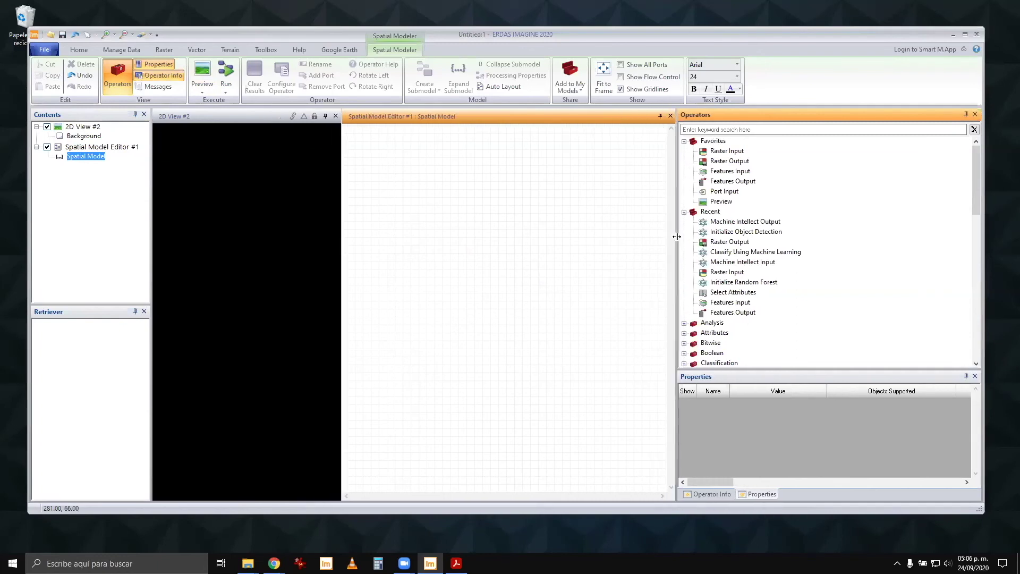
left_click_drag(726, 151, 418, 191)
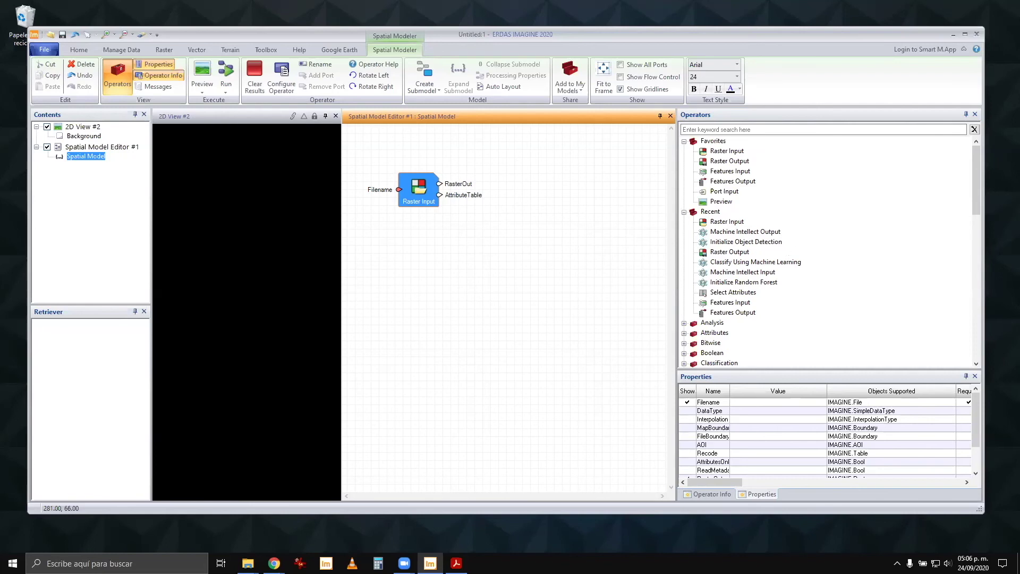
left_click(805, 129)
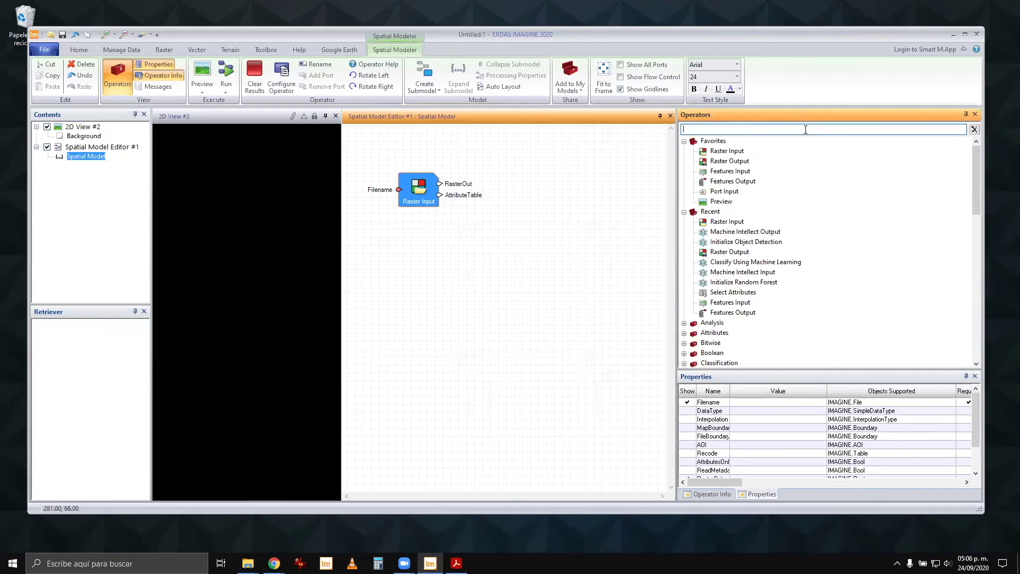
type("intellect")
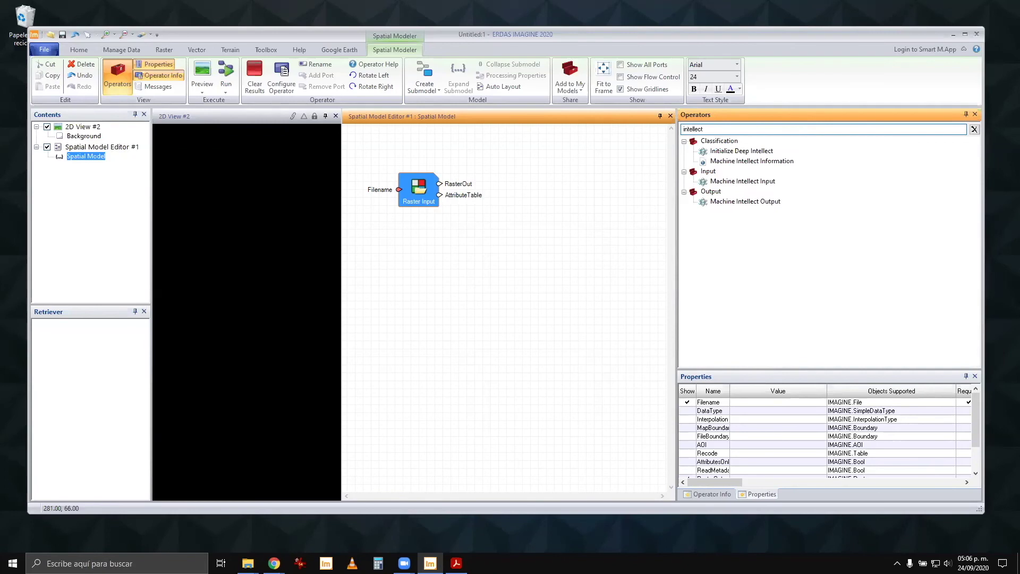
left_click_drag(744, 181, 419, 276)
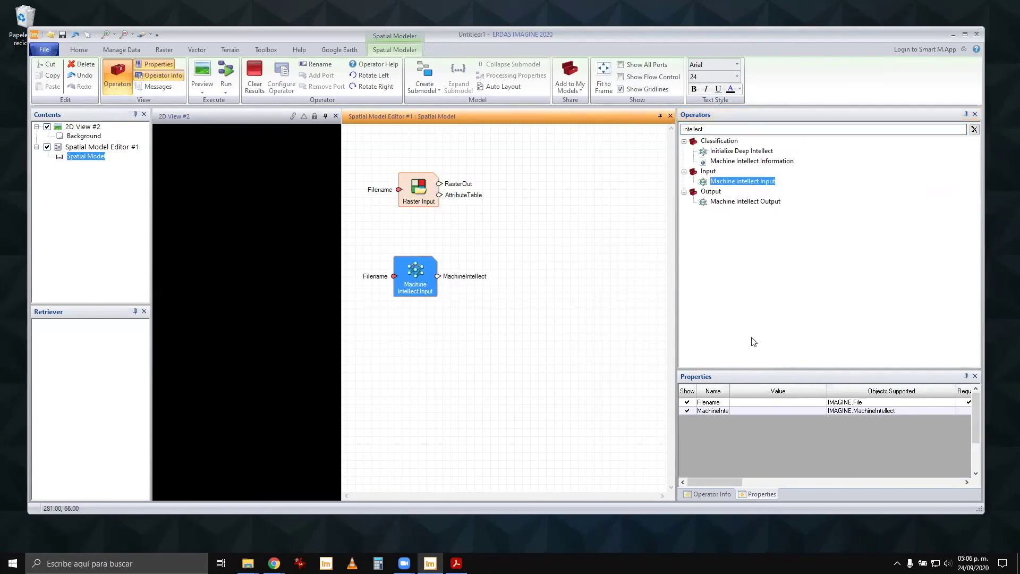
Step: Add a Detect Objects Using Deep Learning operator and connect the Raster Input and Machine Intellect Input outputs to its matching ports
left_click(743, 125)
type("Detec")
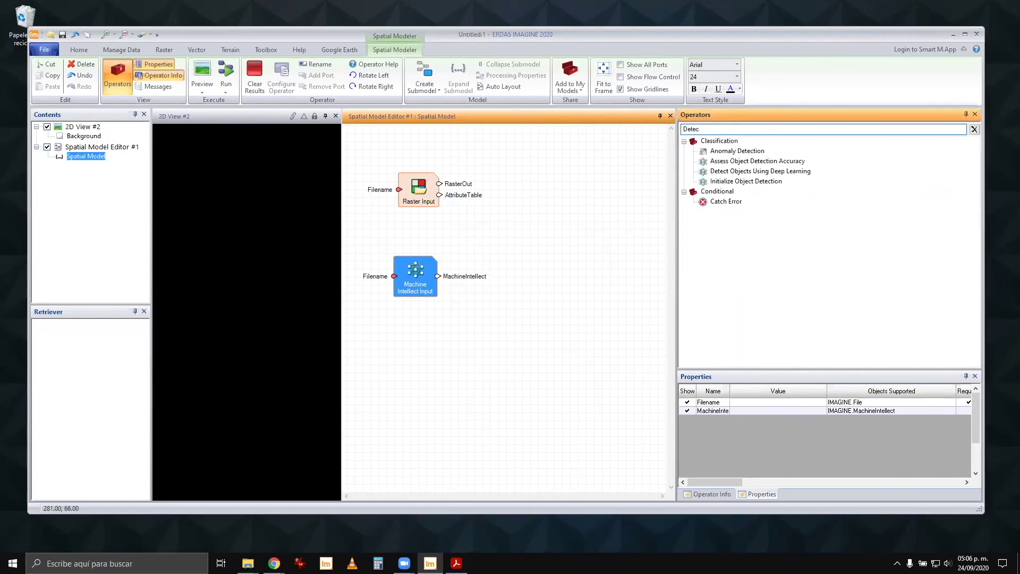
left_click(770, 171)
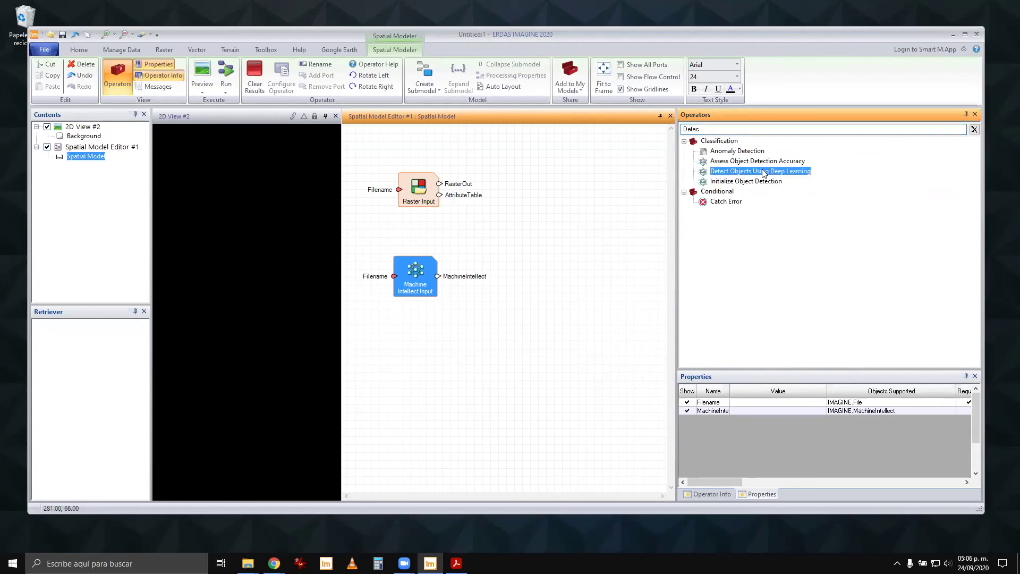
left_click_drag(744, 172, 544, 229)
right_click(522, 233)
left_click(576, 209)
left_click_drag(422, 193, 415, 198)
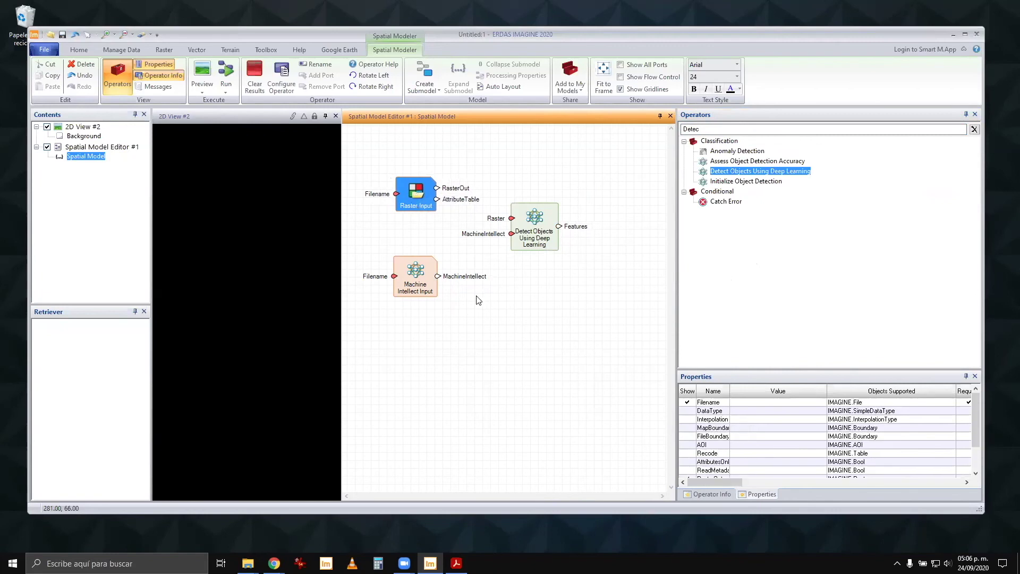
left_click_drag(532, 235, 524, 242)
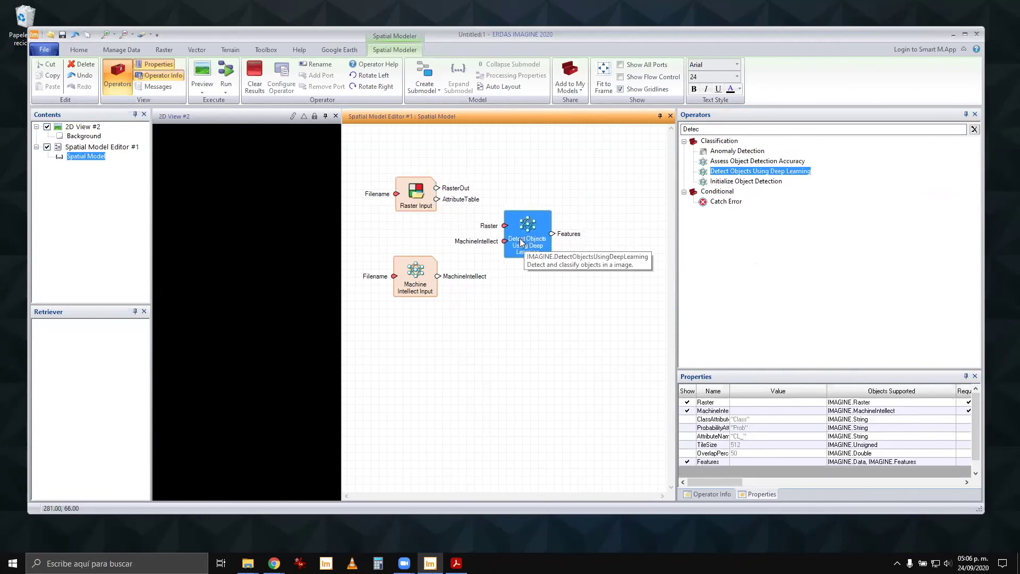
left_click_drag(436, 188, 504, 226)
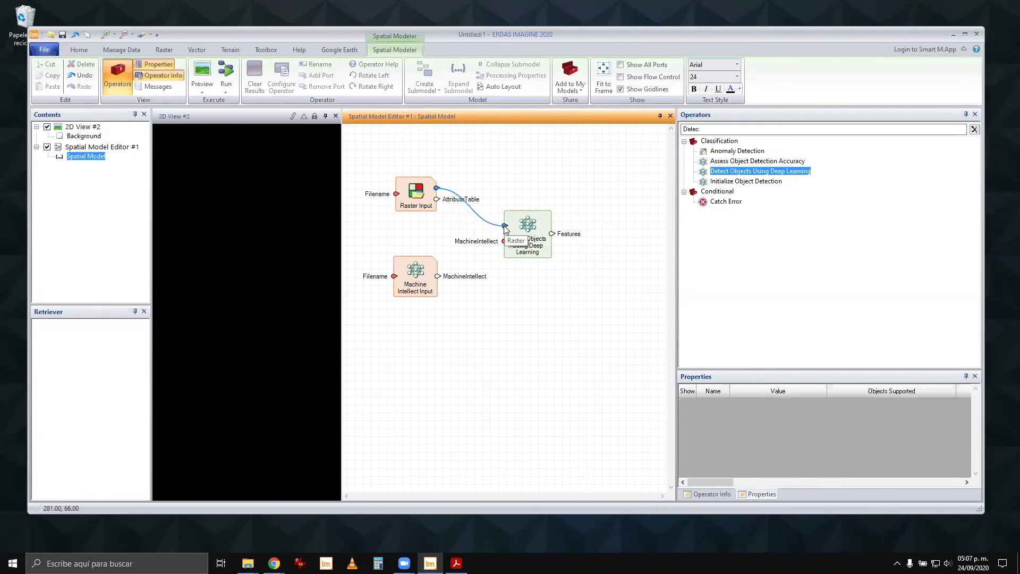
left_click_drag(438, 276, 505, 243)
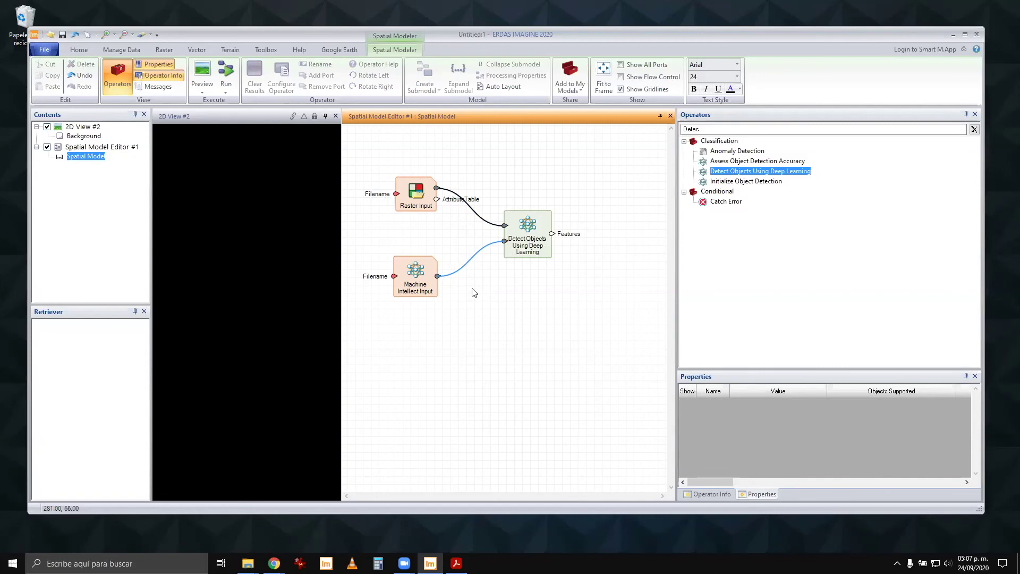
Step: Add a Features Output operator beside the detection operator and connect the detected Features to its FeaturesIn port
left_click(974, 129)
left_click_drag(743, 186, 612, 264)
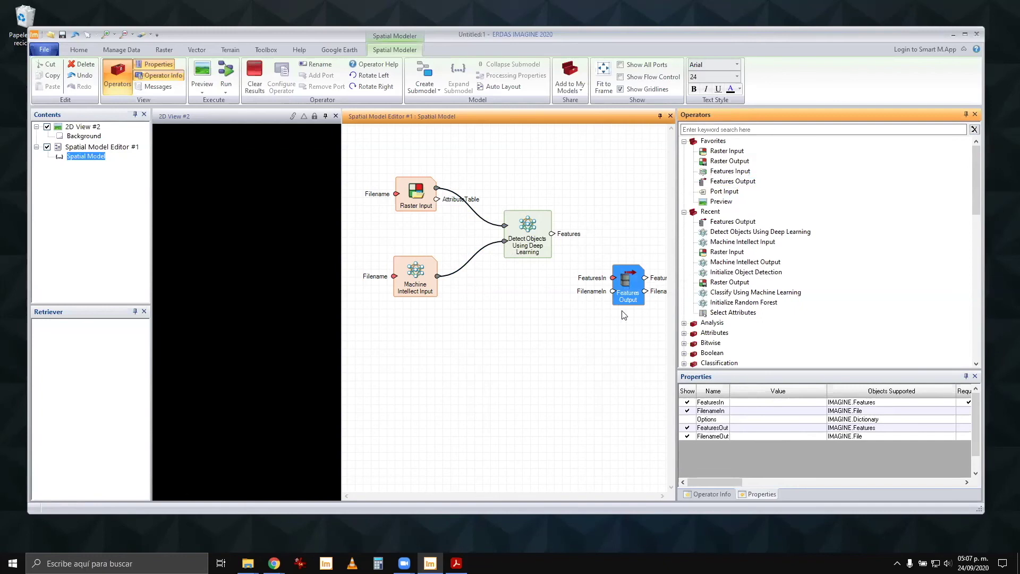
left_click_drag(552, 233, 610, 278)
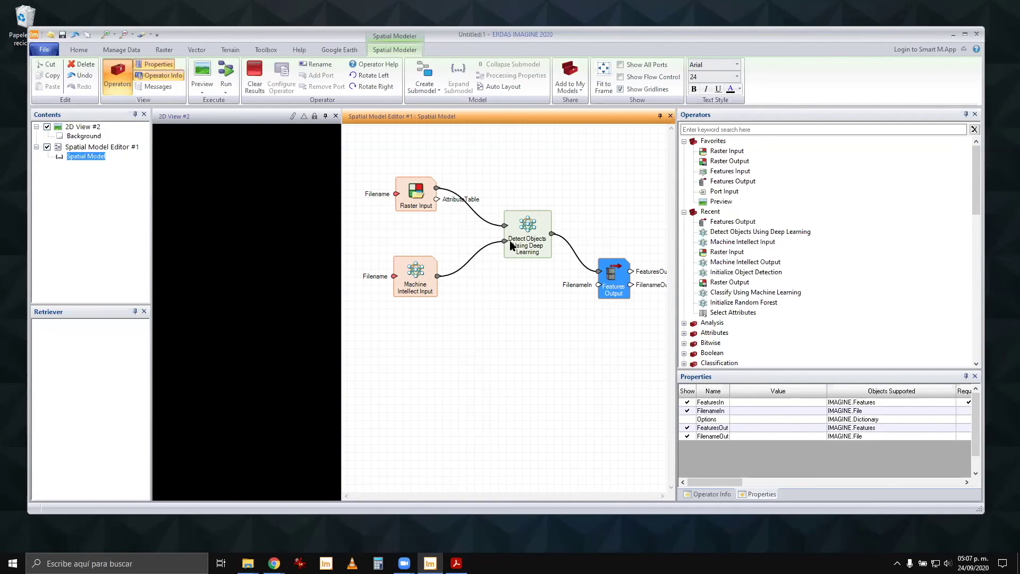
Step: Set the Raster Input filename to Det_img_3.png from the Training Data/Object Detection/Detect folder, listing all file types
double_click(396, 194)
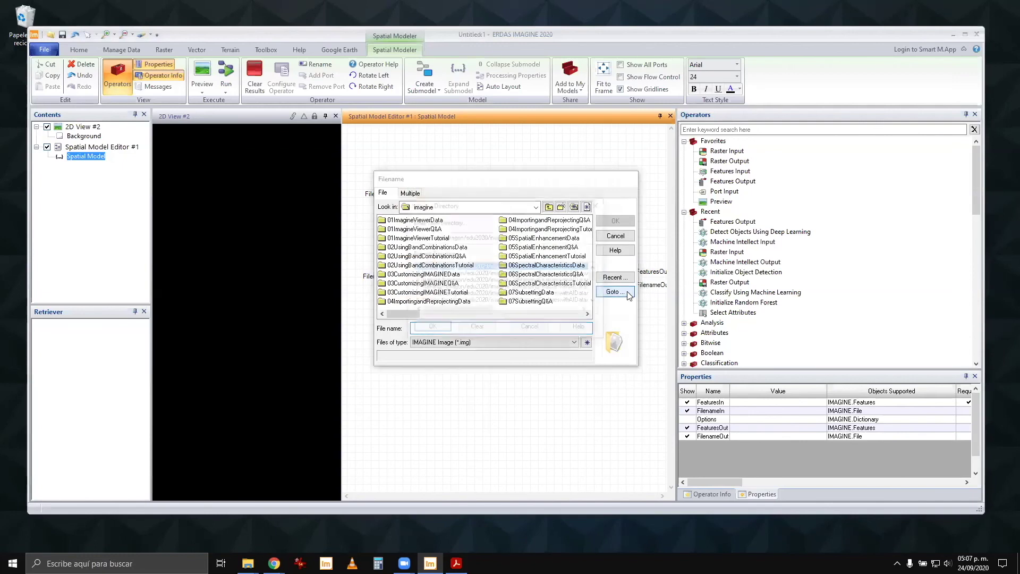
left_click_drag(470, 310, 541, 312)
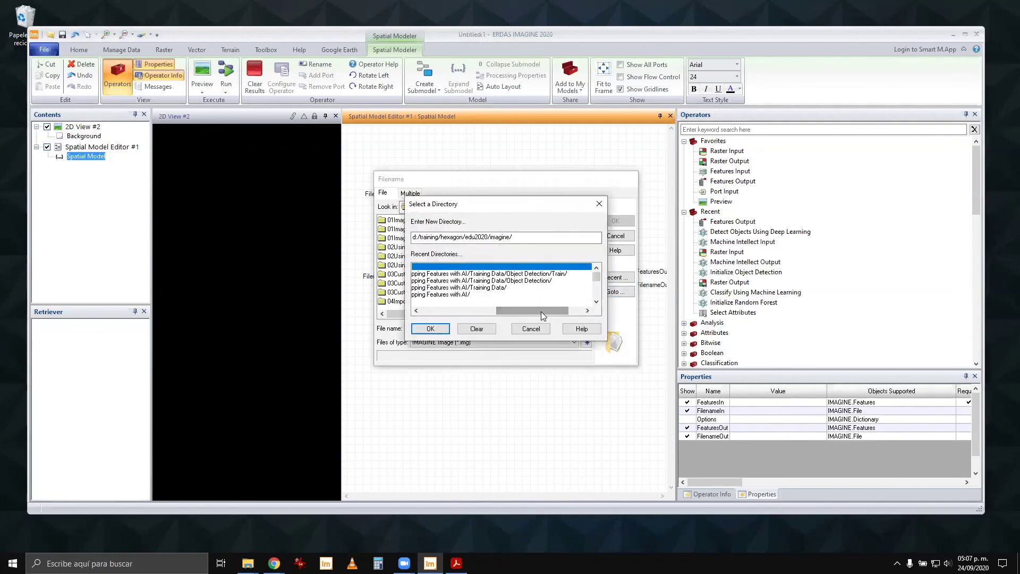
double_click(482, 287)
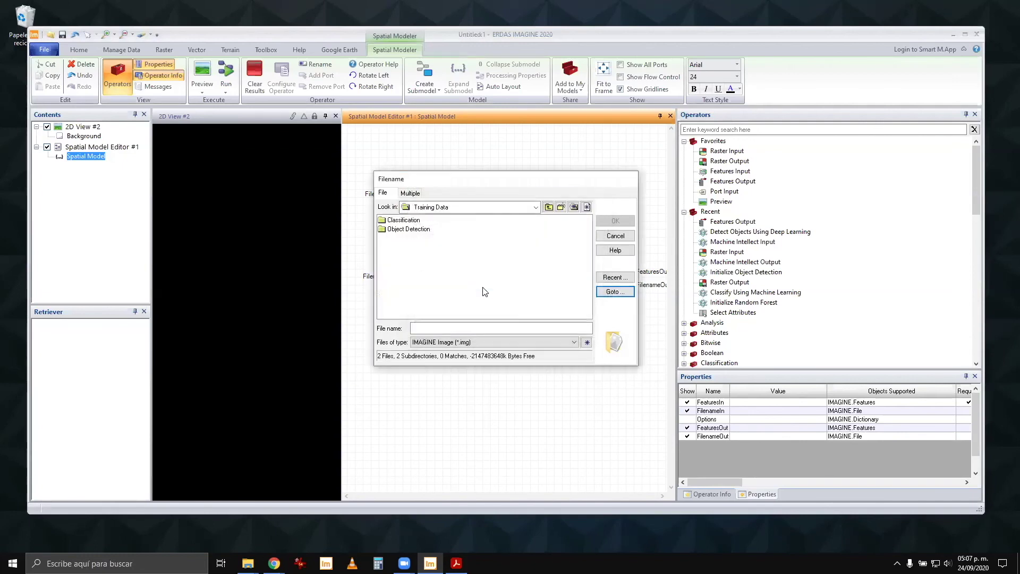
double_click(390, 229)
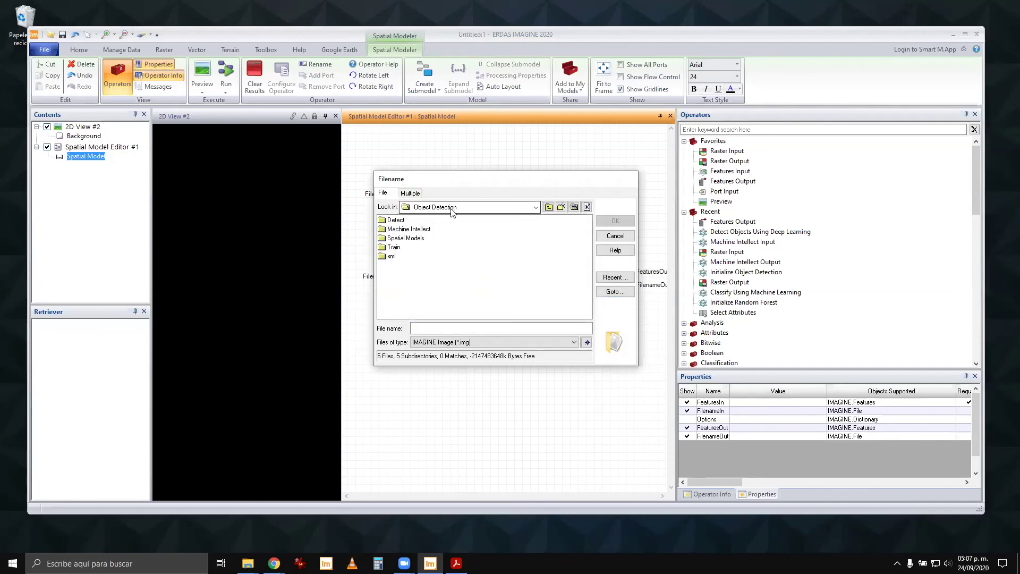
double_click(394, 220)
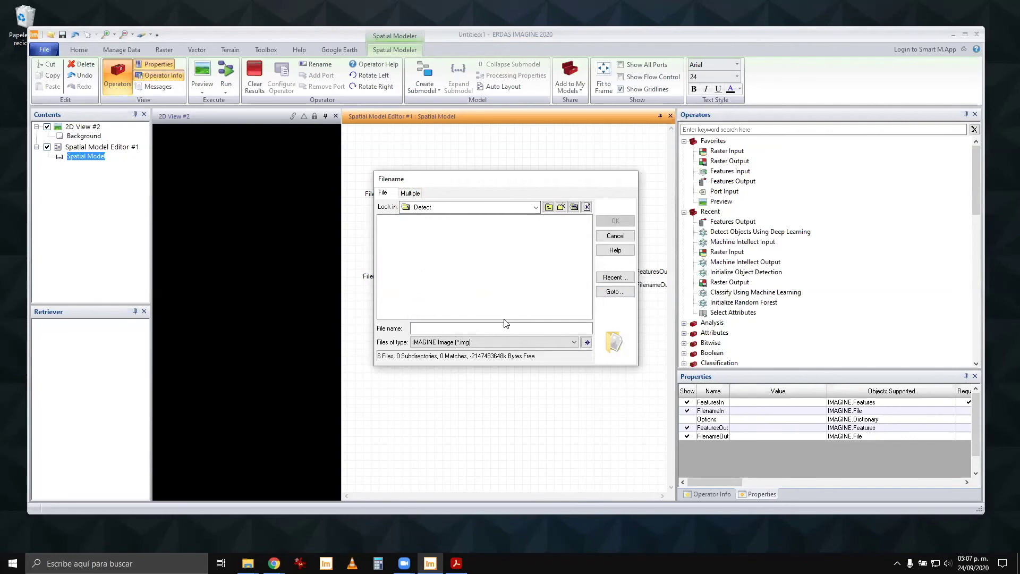
left_click(513, 329)
type("*")
key("Return")
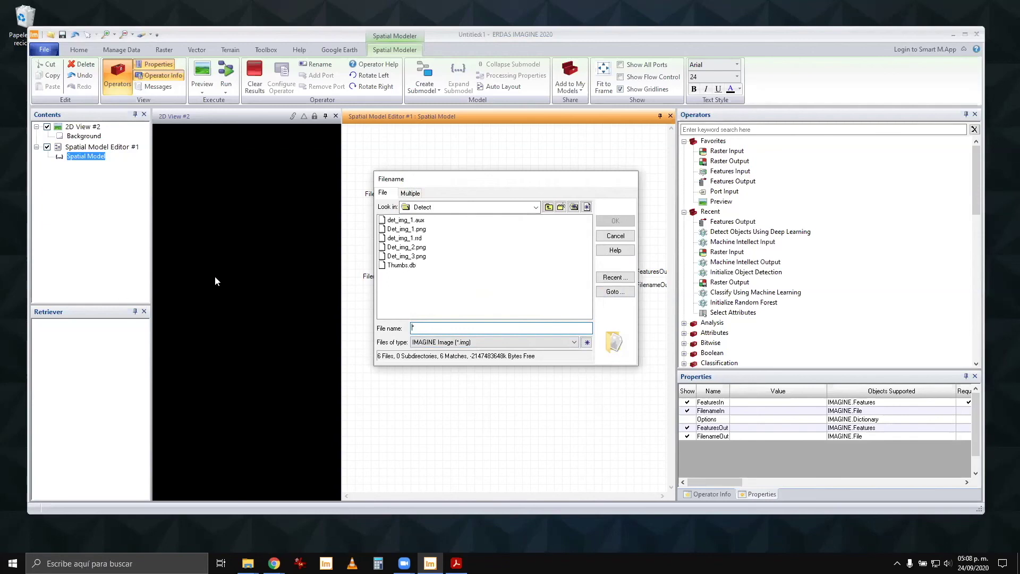
left_click(406, 256)
left_click(627, 221)
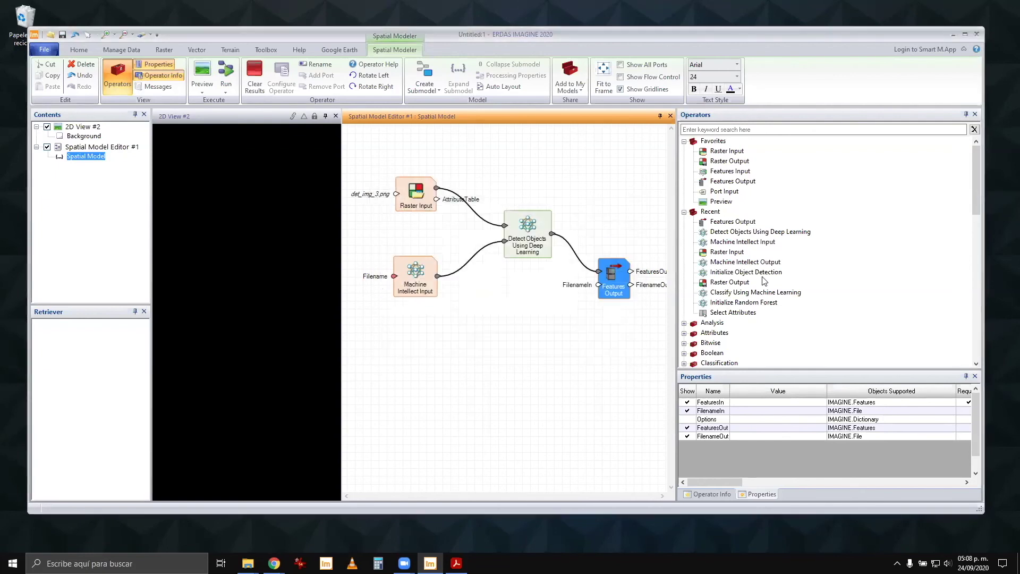
Step: Narrow the operators area, widen the 2D view, and turn off its Smart Control
left_click_drag(678, 297, 794, 289)
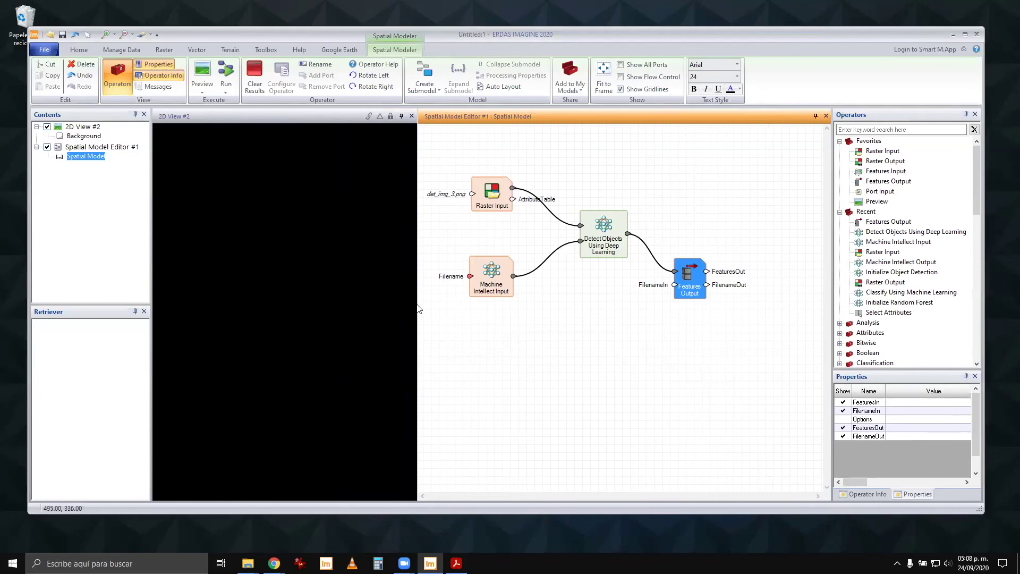
left_click_drag(417, 305, 526, 307)
left_click(299, 293)
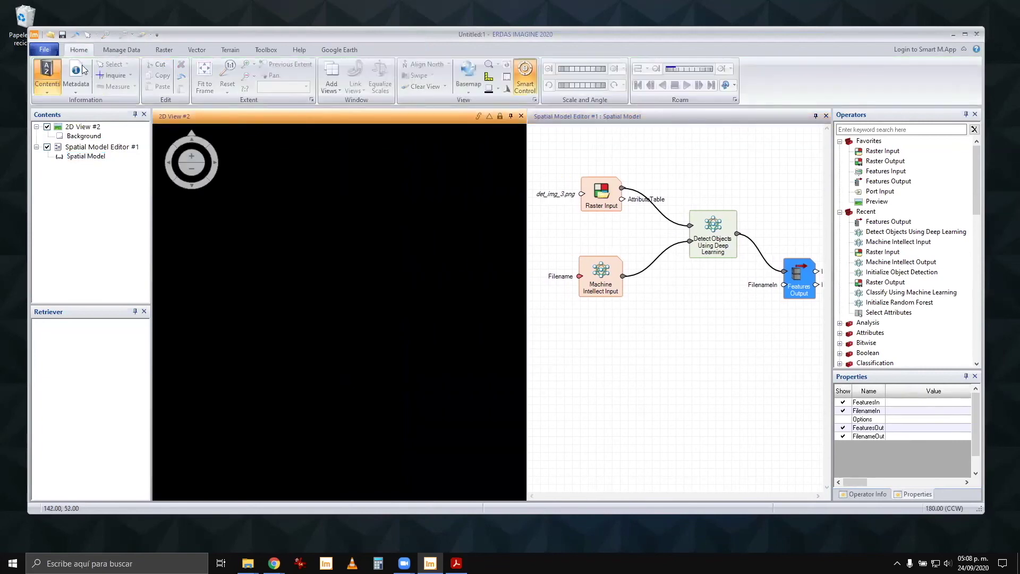
left_click(525, 80)
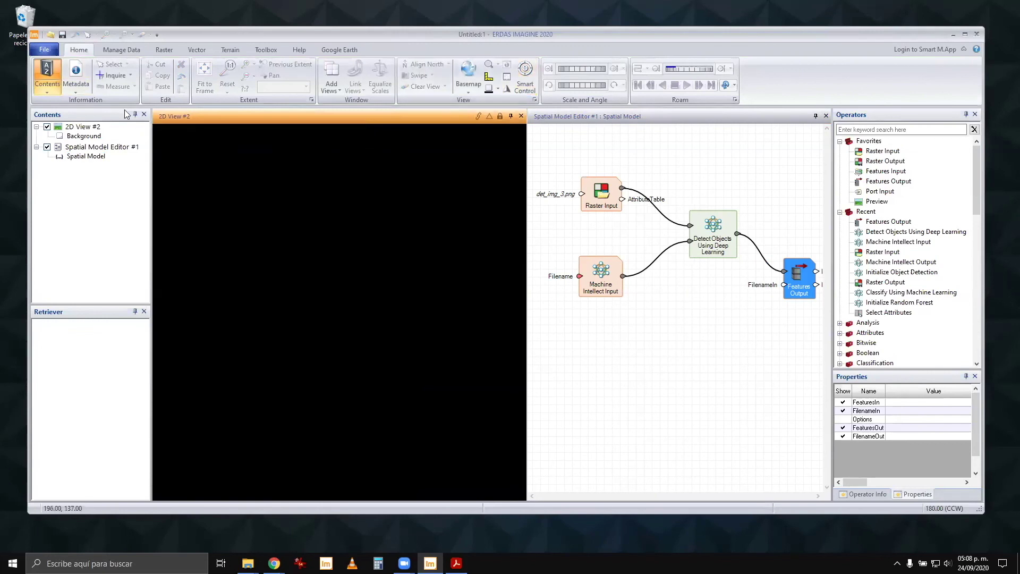
Step: Open the recent image Det_img_3.png in the 2D view, compute its pyramid layers, and close the Process List
left_click(45, 51)
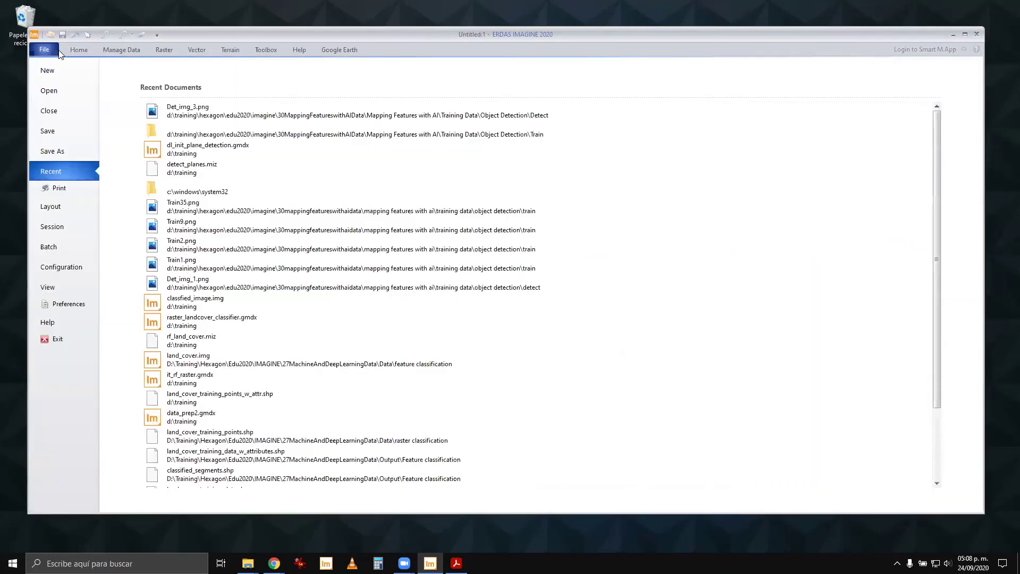
left_click(183, 106)
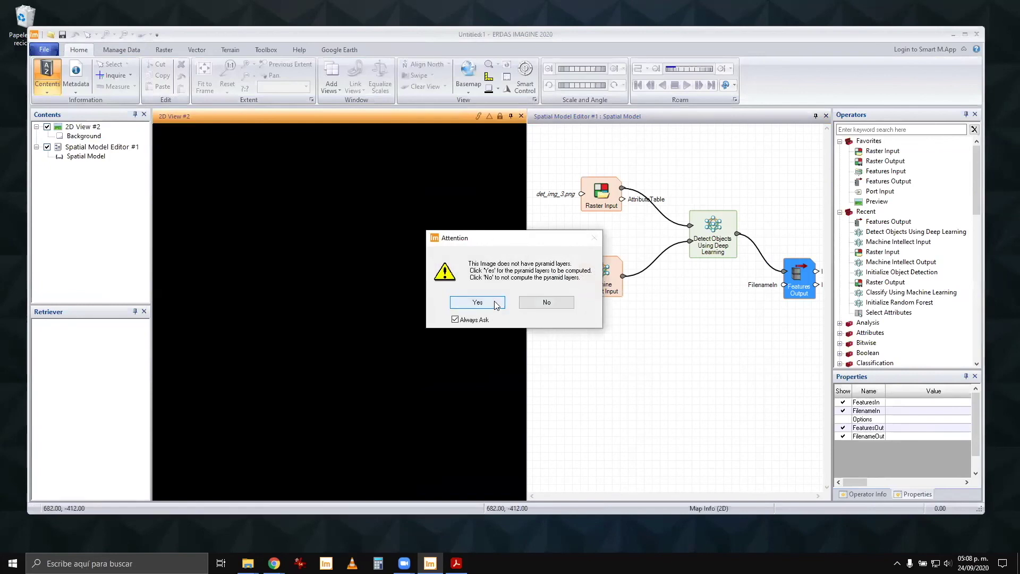
left_click(494, 301)
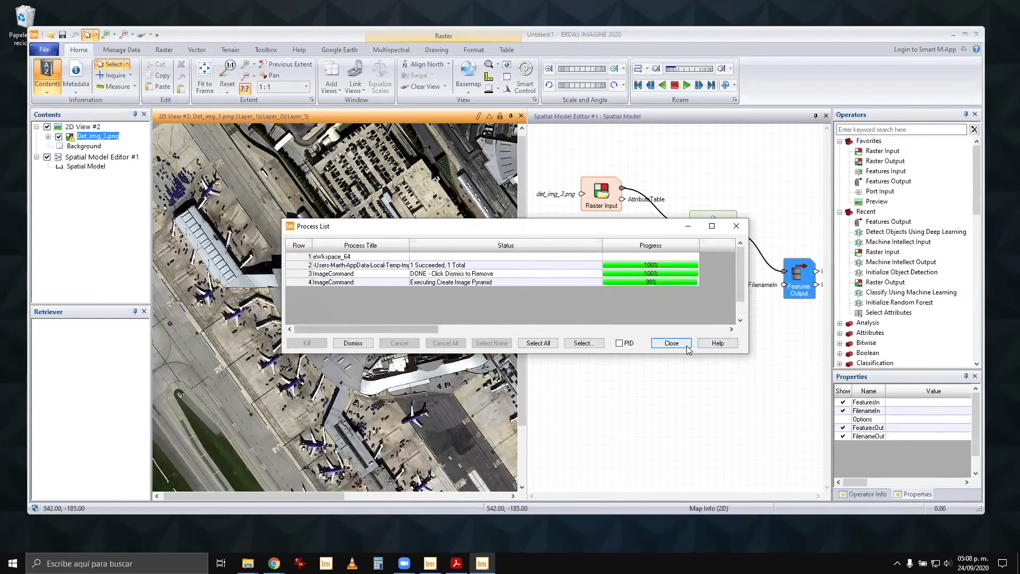
left_click(687, 345)
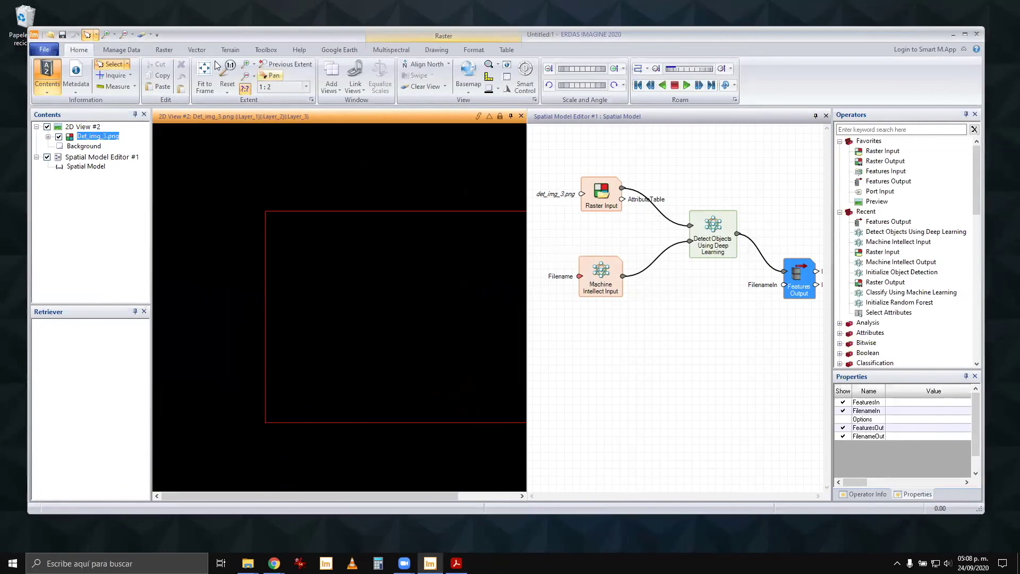
Step: Remove the Det_img_3.png layer from the 2D view and reopen it from the recent documents
right_click(97, 135)
key("Escape")
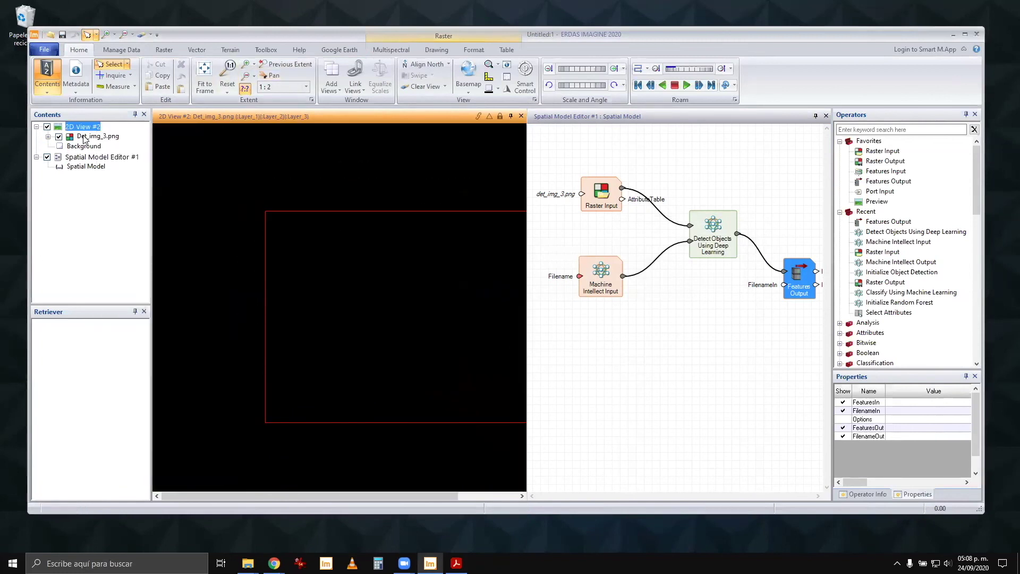
right_click(84, 137)
left_click(145, 178)
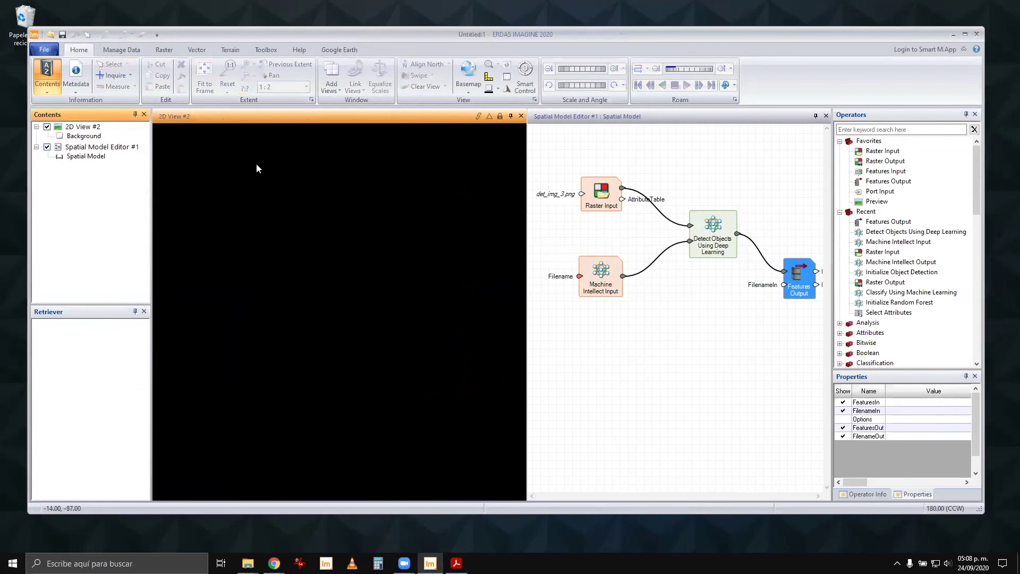
left_click(50, 52)
left_click(228, 118)
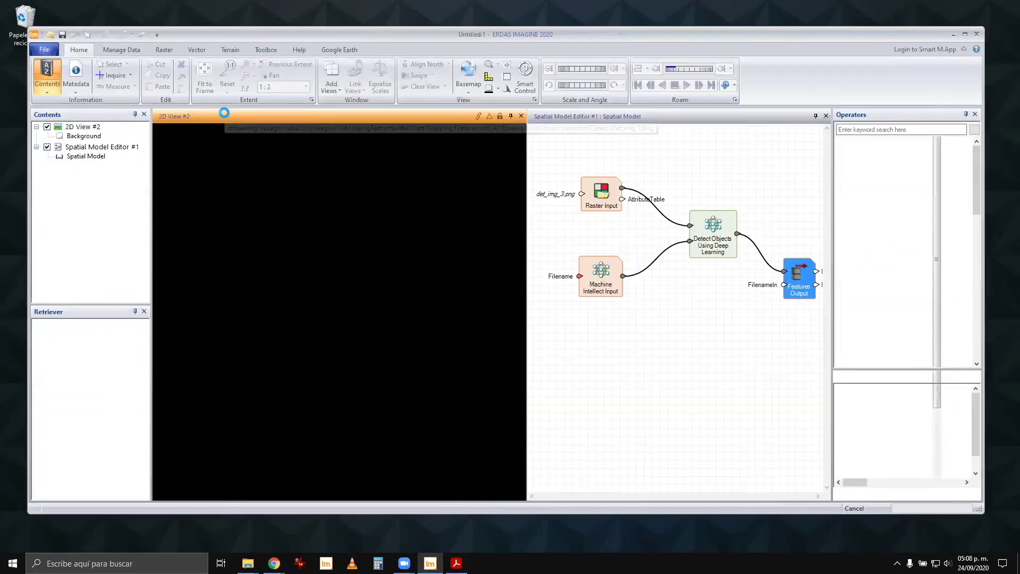
left_click(231, 92)
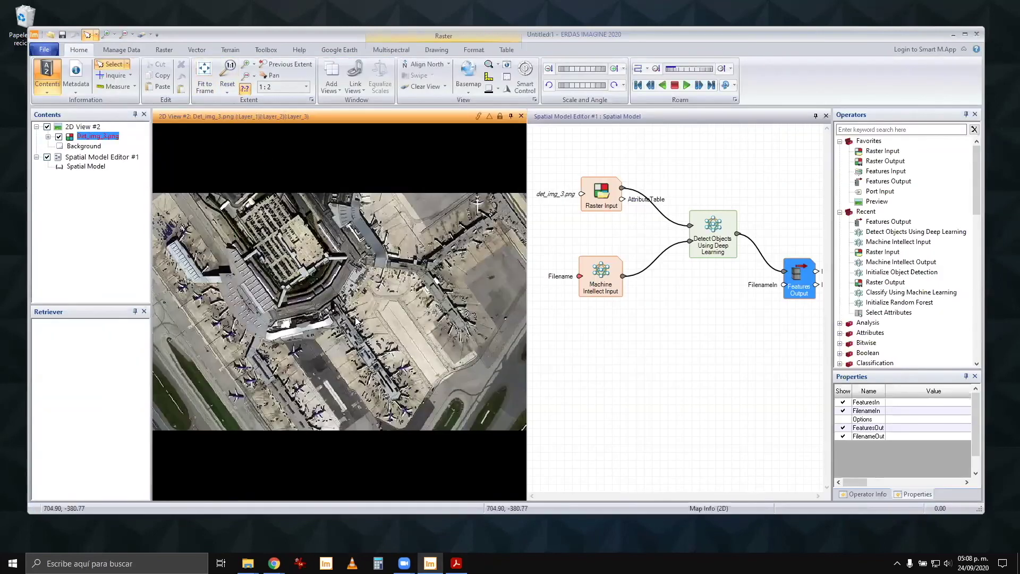
Step: Examine the airplanes around the terminals in Det_img_3.png up close, and fit the image to the frame
scroll(463, 245, "up", 1)
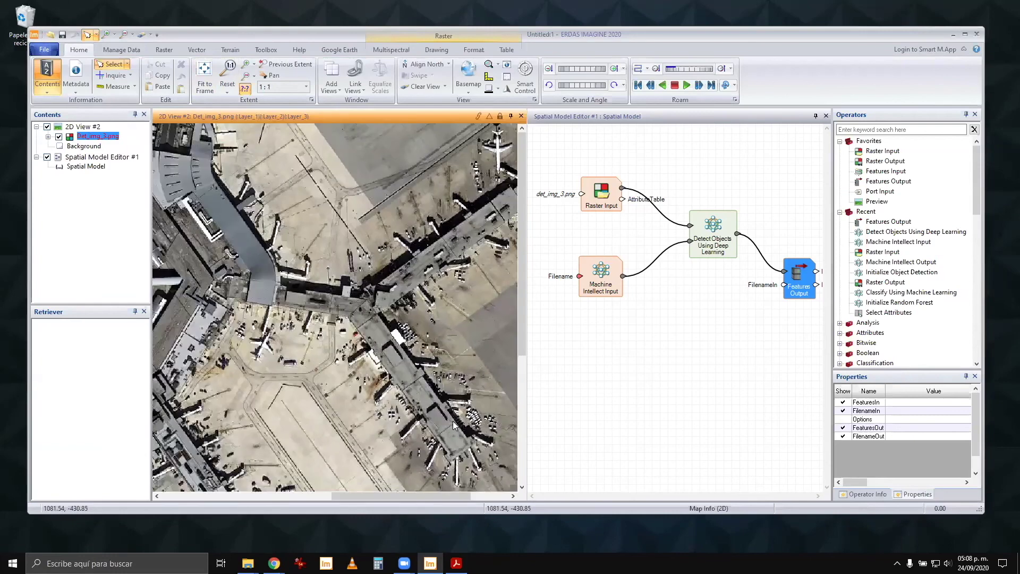
left_click_drag(318, 432, 461, 325)
left_click_drag(354, 455, 467, 323)
left_click_drag(289, 439, 424, 387)
left_click_drag(223, 293, 368, 480)
mouse_move(219, 312)
left_mouse_down()
mouse_move(234, 321)
mouse_move(322, 464)
mouse_move(276, 344)
mouse_move(236, 301)
left_mouse_up()
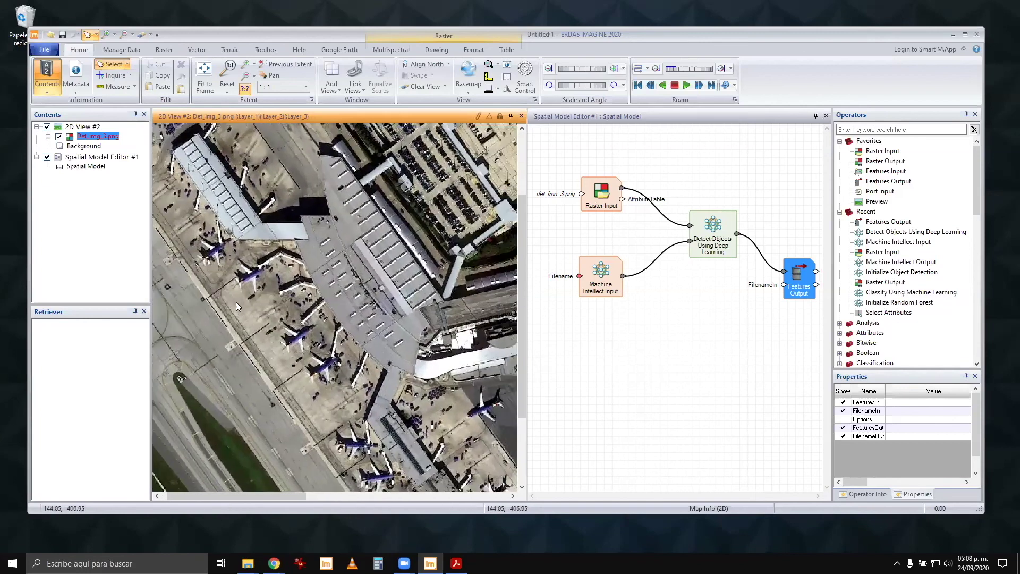
left_click(204, 85)
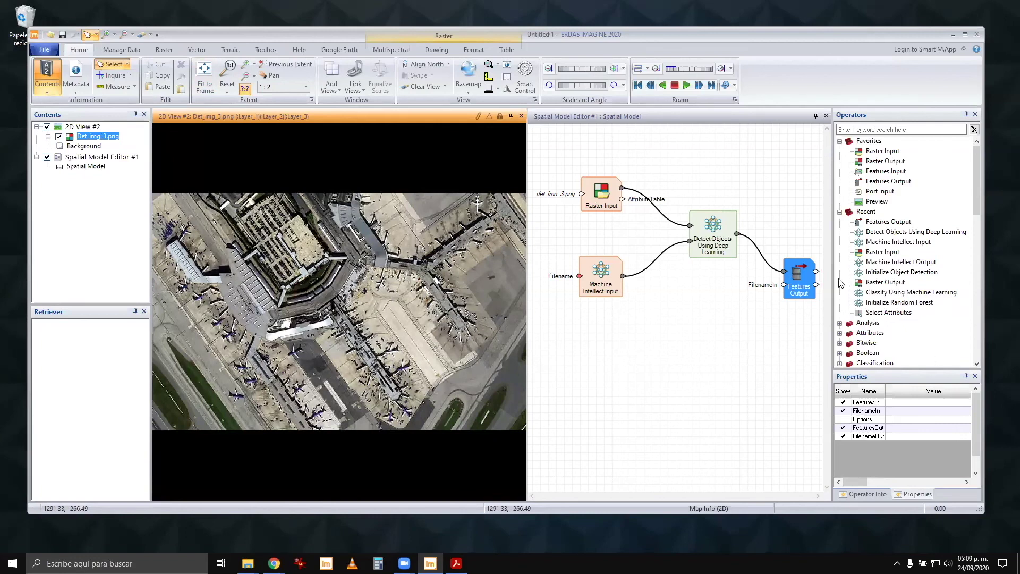
Step: Set the Features Output filename to the shapefile img_3_det_obj.shp in the training folder
double_click(783, 288)
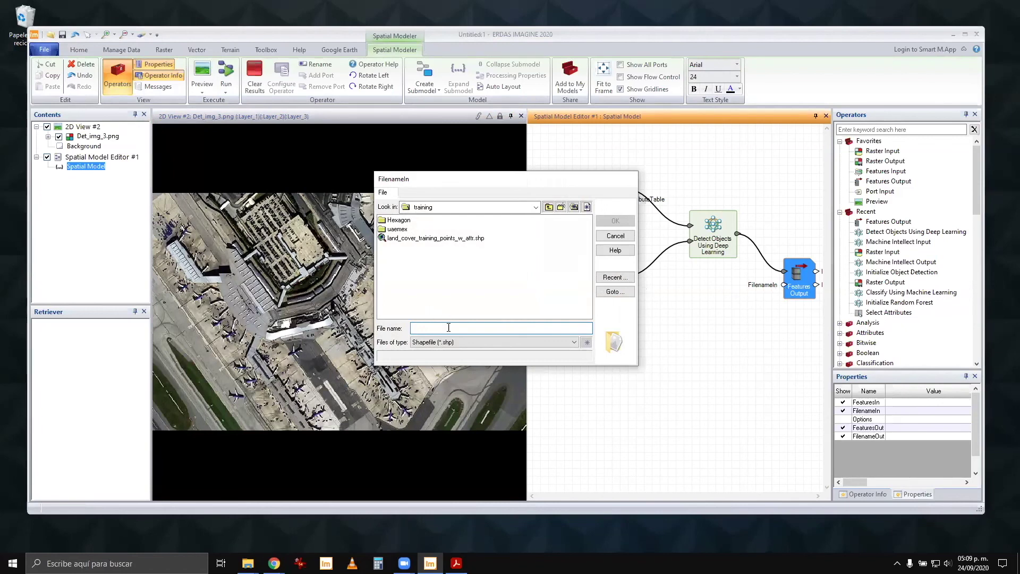
type("img_3")
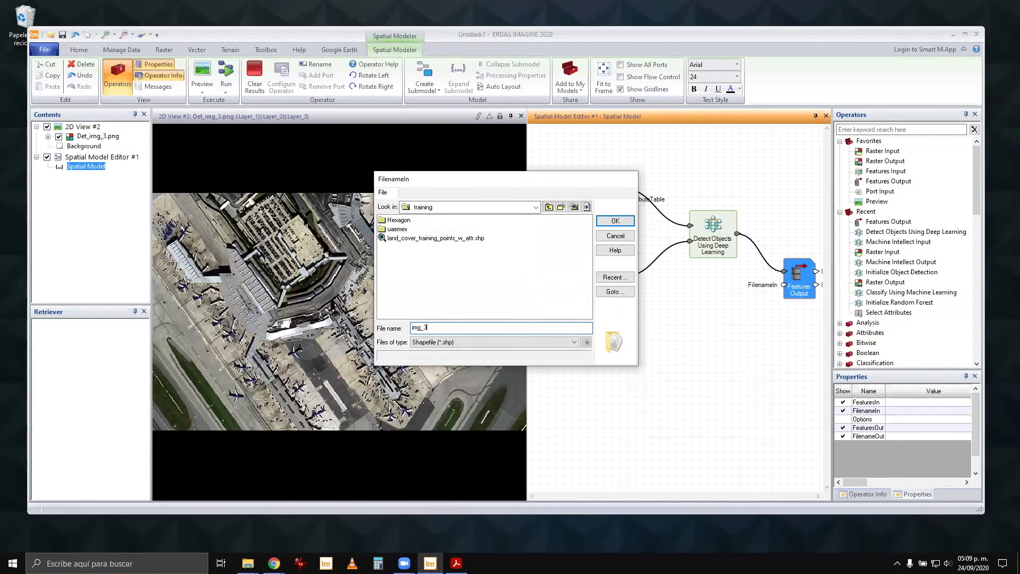
type("_obj")
key("Return")
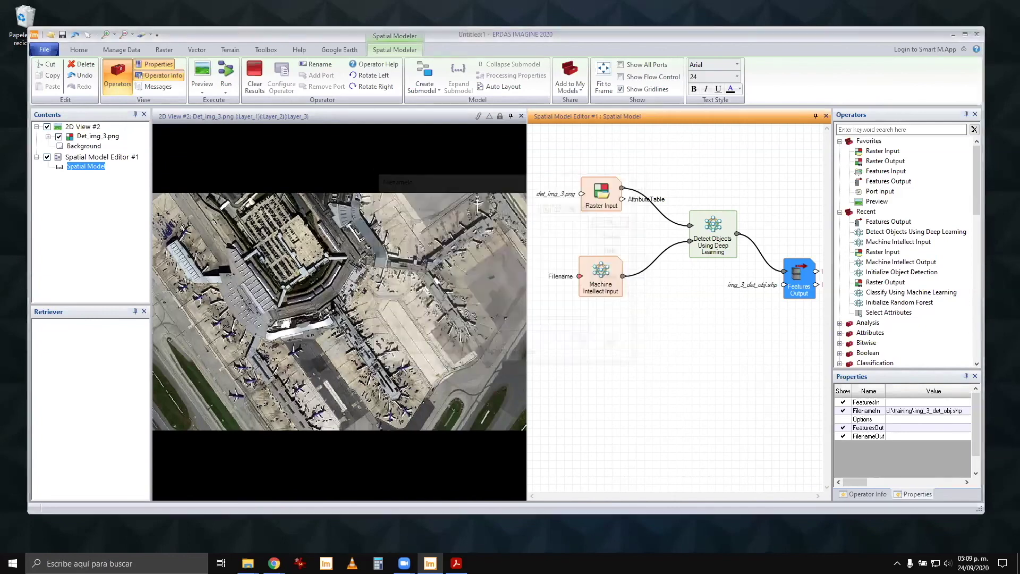
left_click(785, 362)
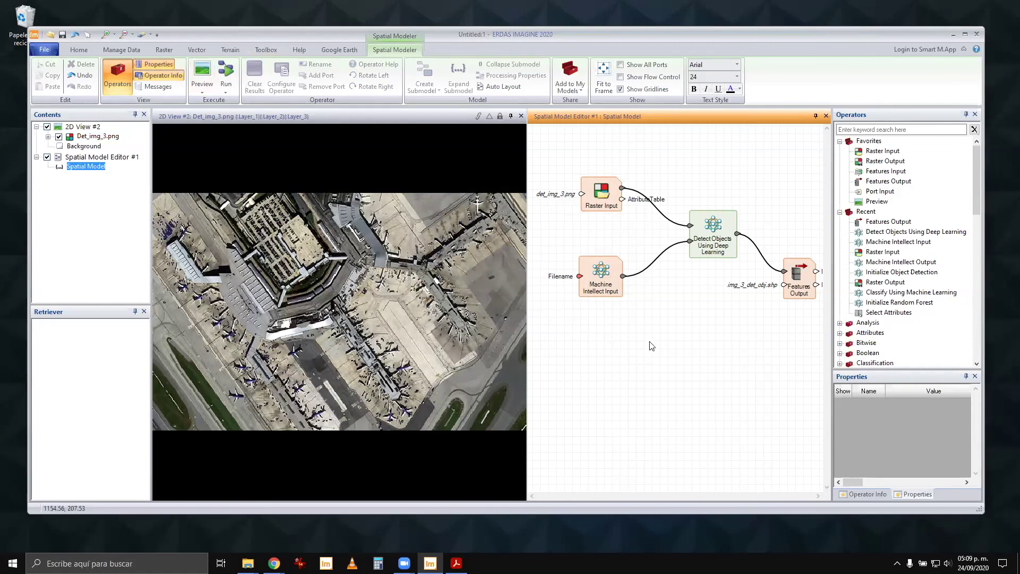
Step: Save the spatial model as dl_plane_detection in the training folder
right_click(110, 157)
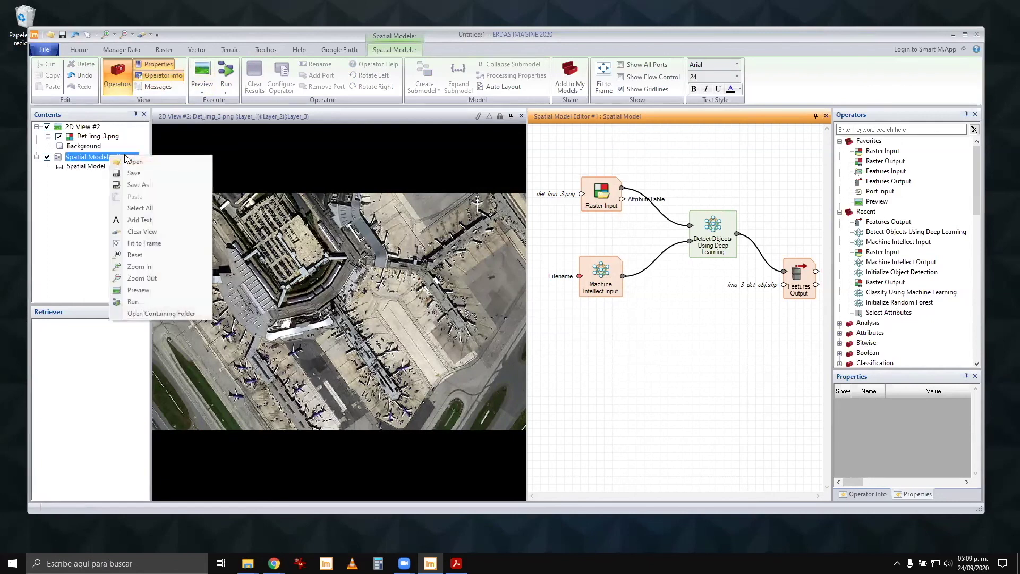
left_click(134, 186)
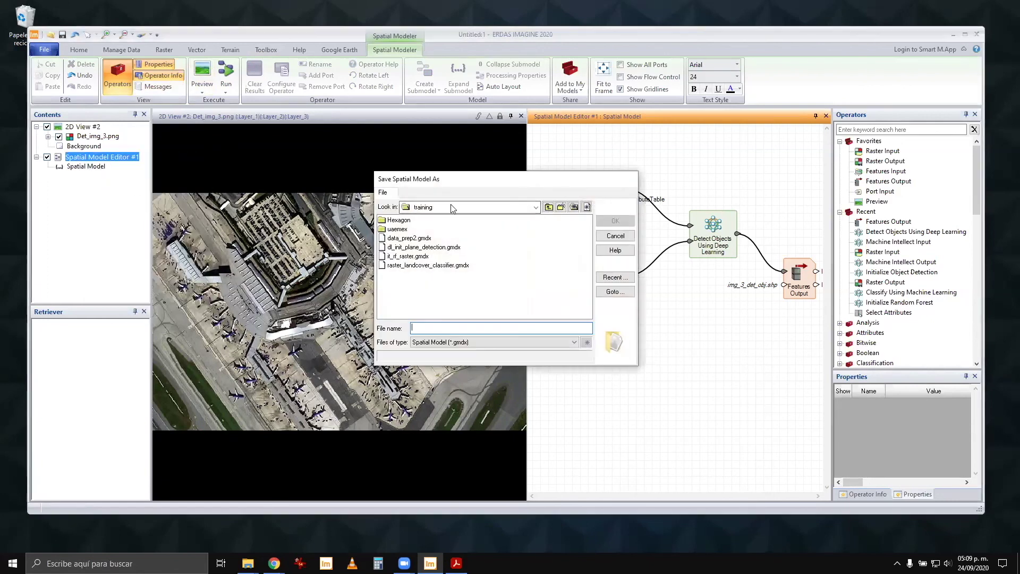
type("dl")
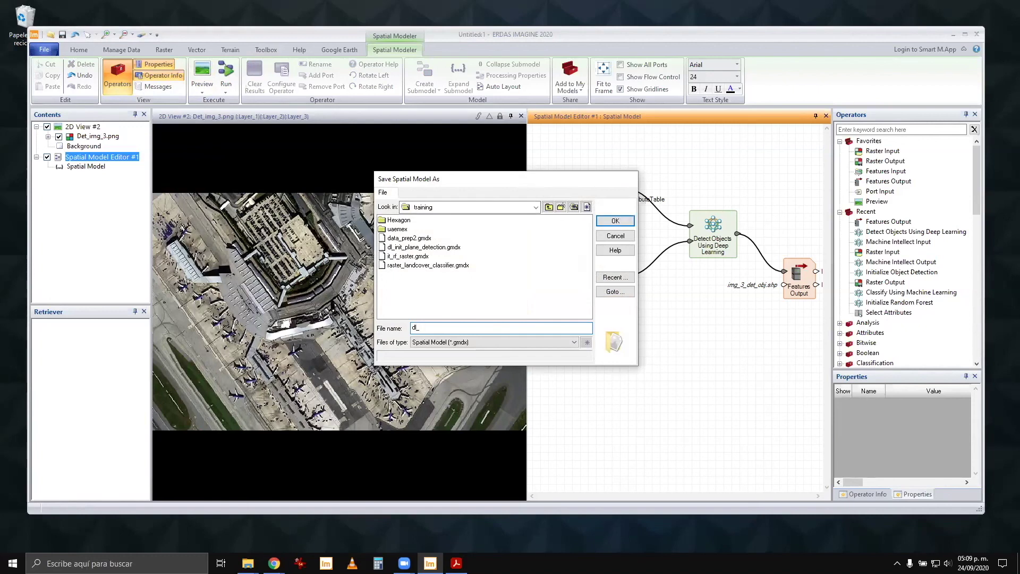
type("_plane_detection")
left_click(614, 221)
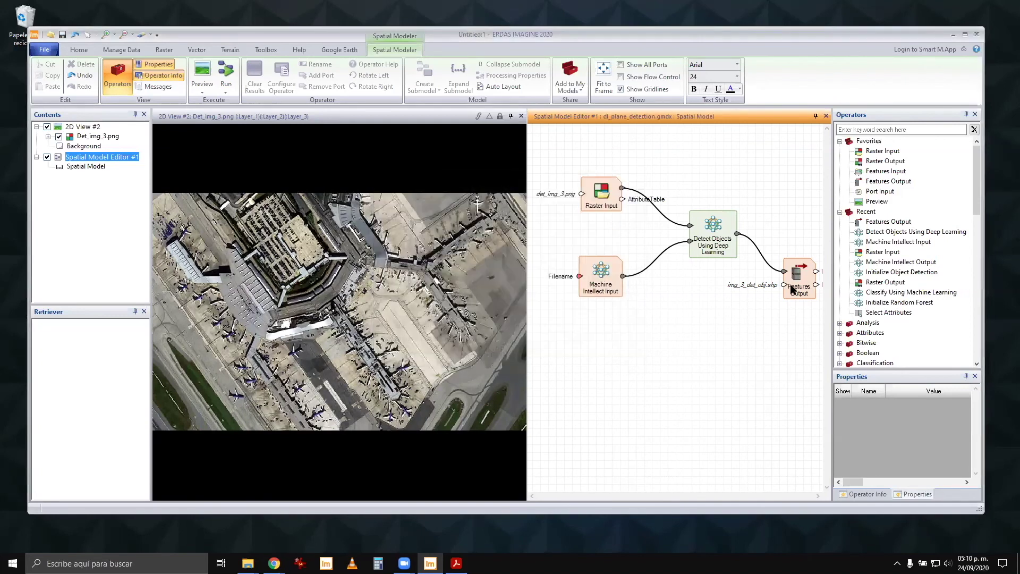
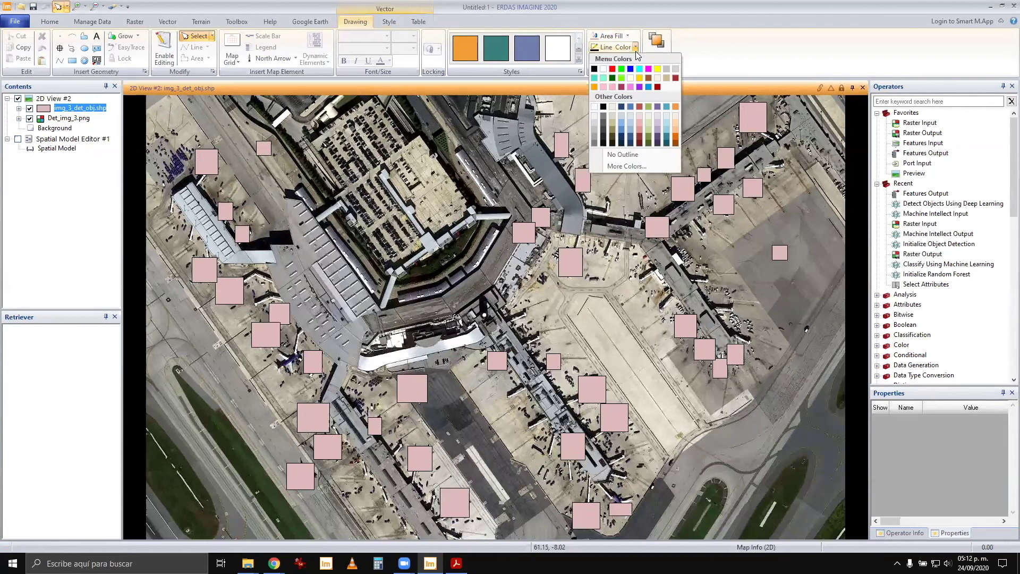
Step: Style the img_3_det_obj.shp boxes with a thicker red outline and no fill
left_click(615, 77)
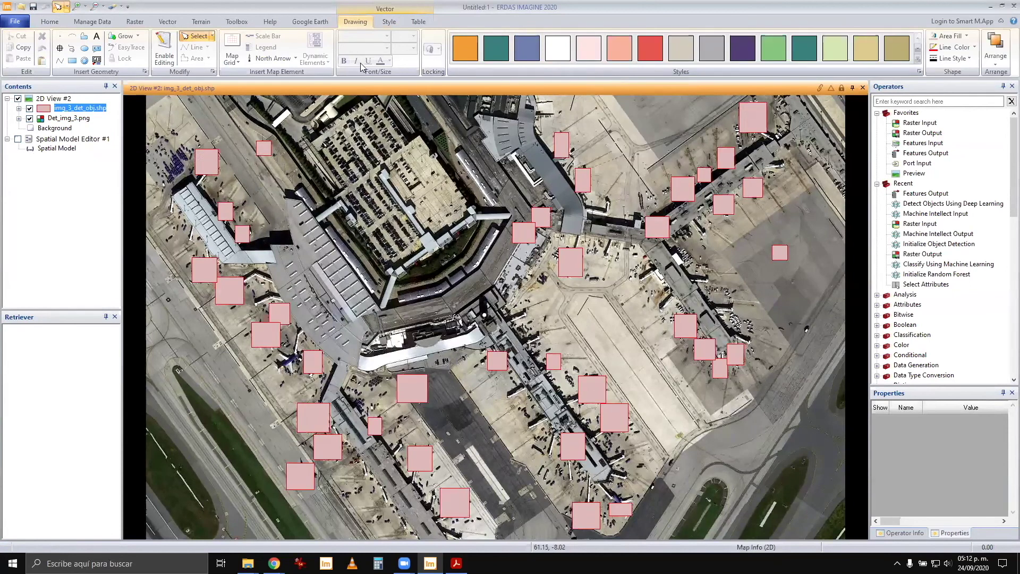
left_click(969, 59)
left_click(959, 93)
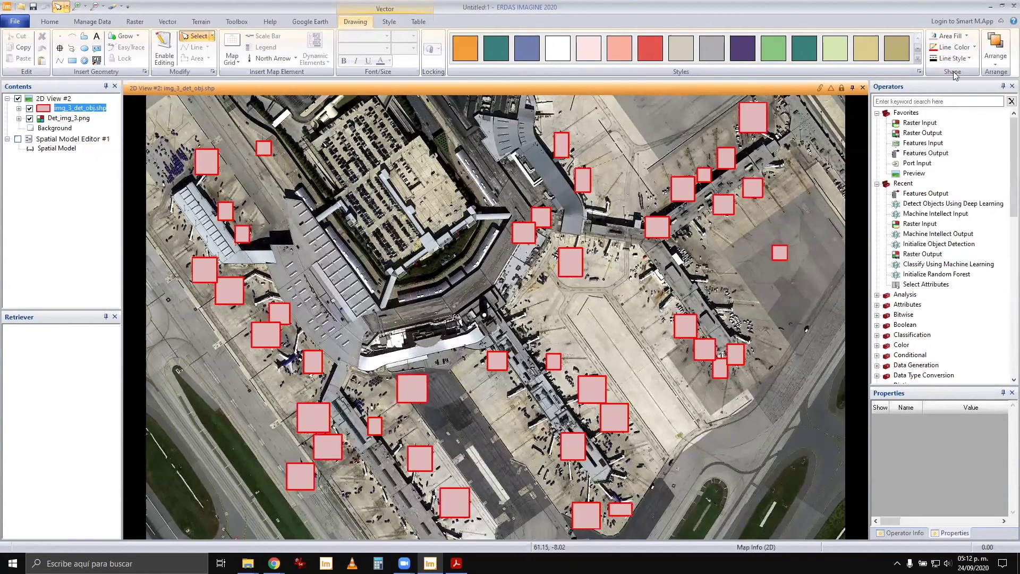
left_click(966, 37)
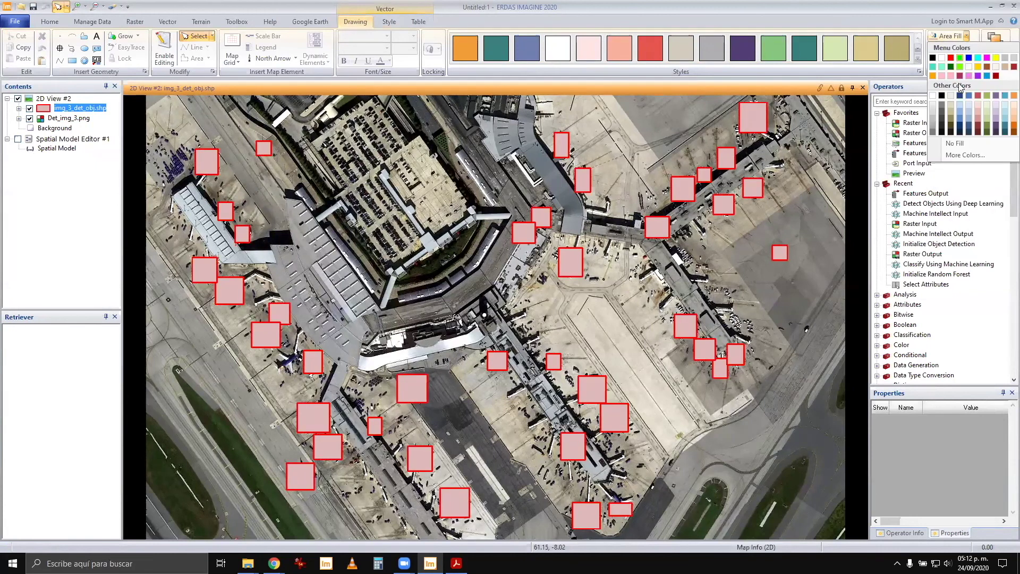
left_click(966, 146)
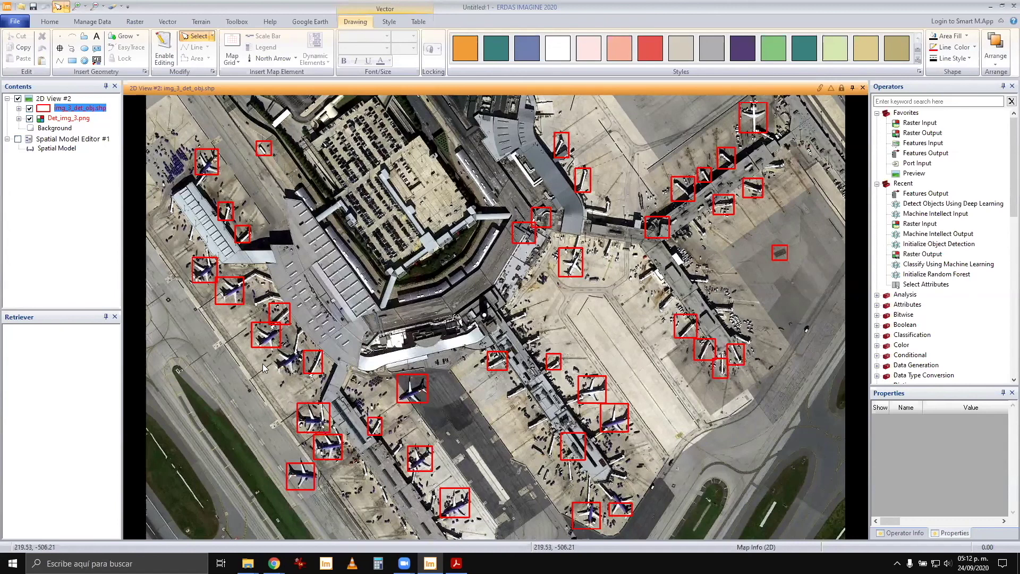
Step: Examine the detection boxes around the terminals up close and across the whole image to judge which objects were marked as airplanes
scroll(262, 367, "up", 5)
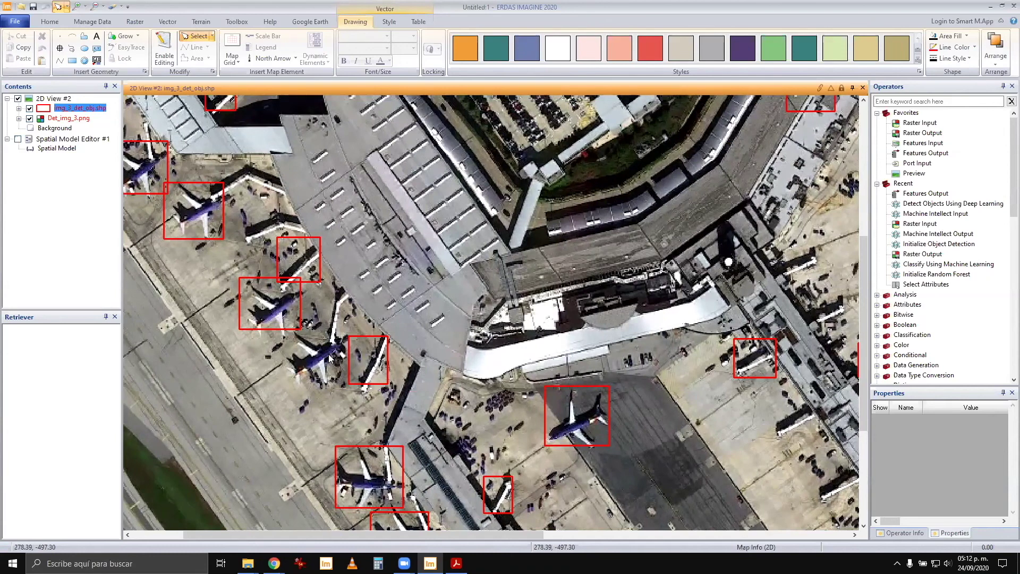
scroll(567, 366, "down", 3)
left_click_drag(625, 384, 524, 322)
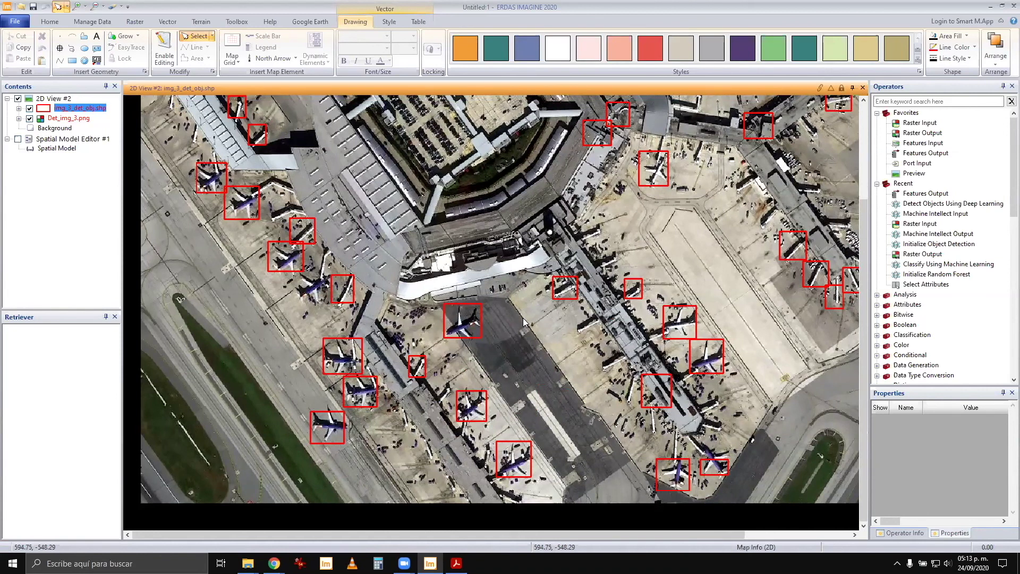
left_click(634, 291)
scroll(543, 301, "up", 1)
scroll(585, 293, "up", 2)
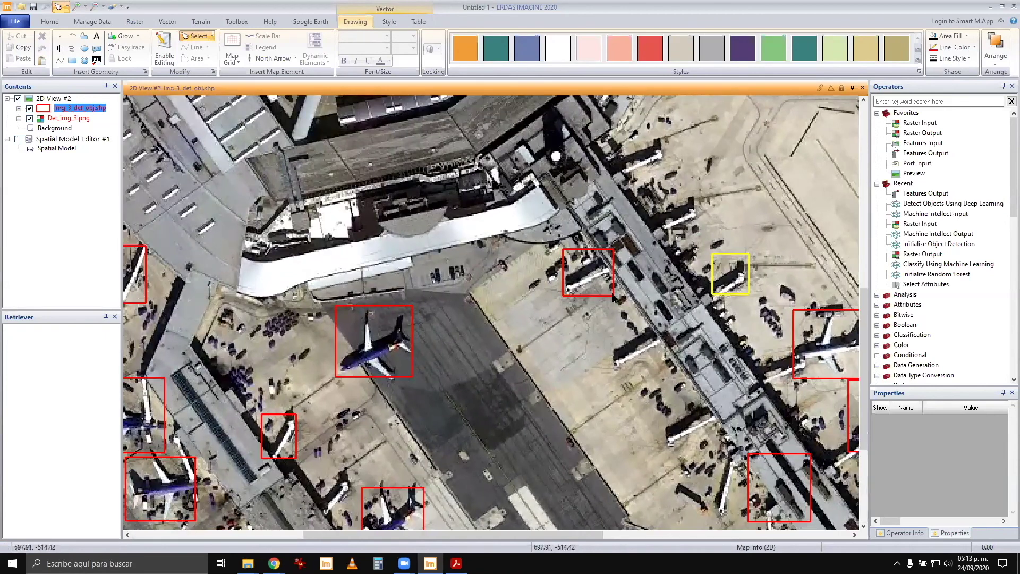
scroll(589, 310, "down", 3)
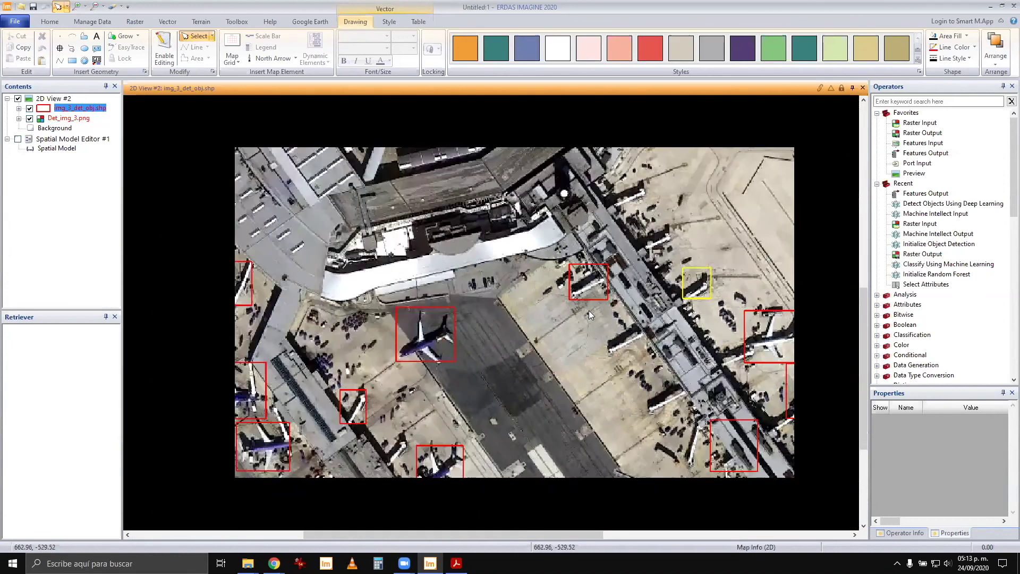
scroll(589, 310, "down", 1)
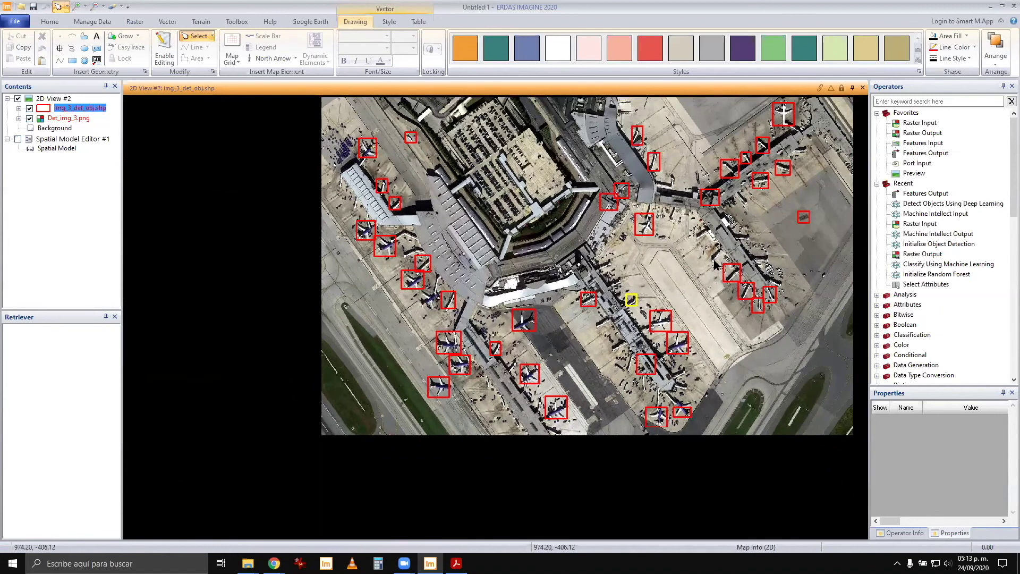
left_click_drag(712, 283, 656, 334)
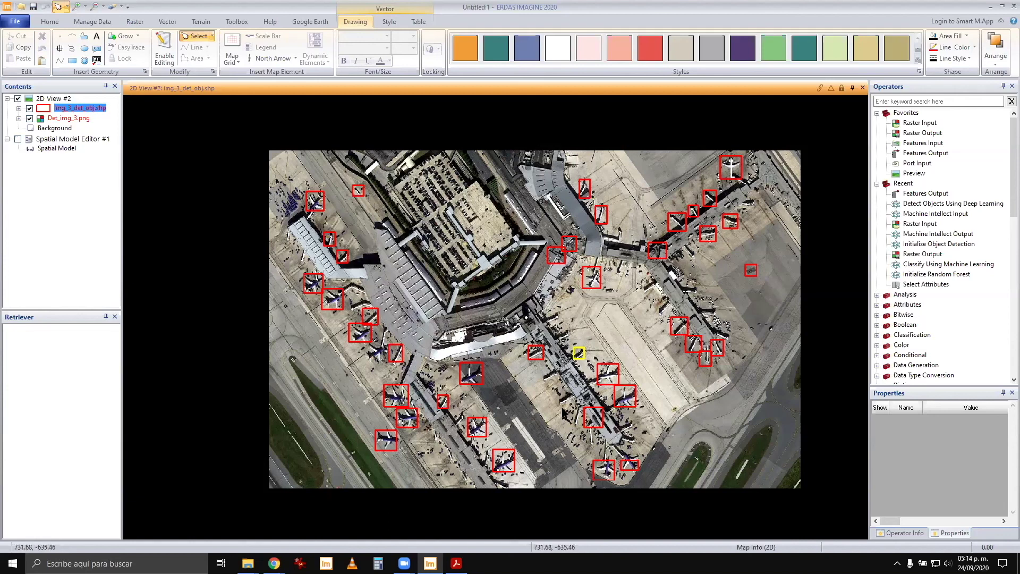
scroll(565, 407, "up", 2)
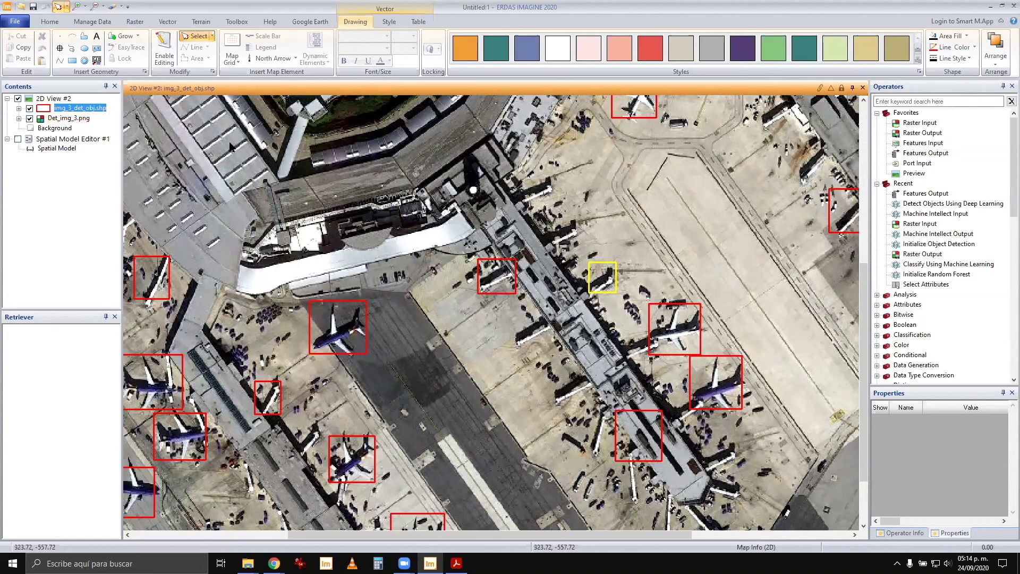
Step: Display the attribute table of img_3_det_obj.shp, enlarge it and widen CL_Prob to read the probabilities down to the last record
right_click(85, 112)
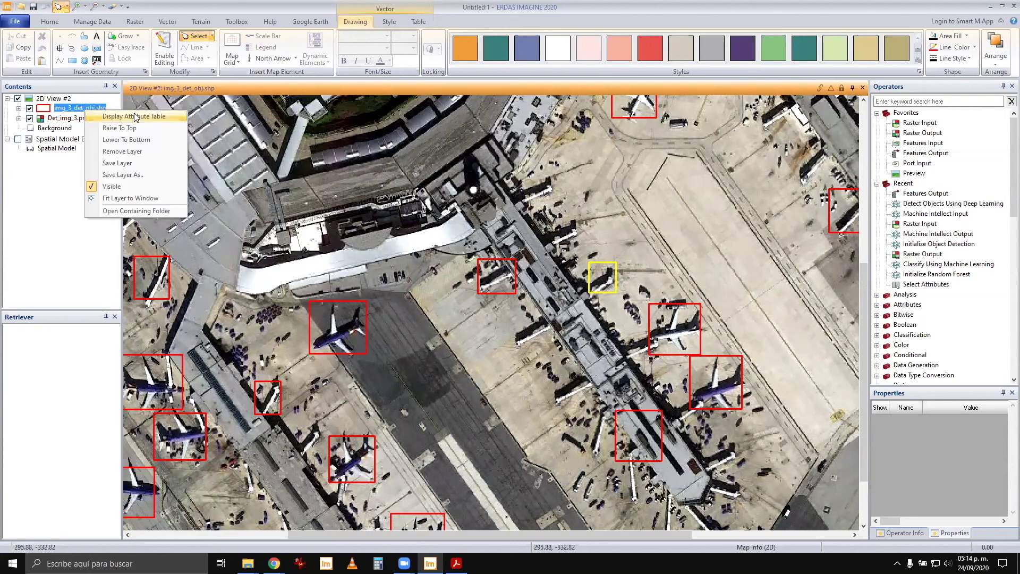
left_click(136, 117)
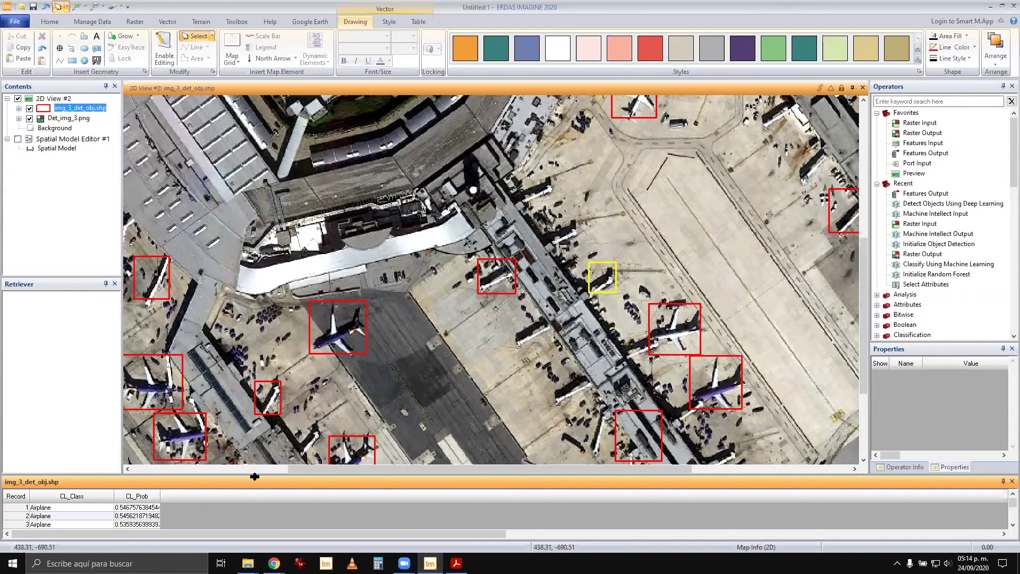
left_click_drag(255, 476, 255, 388)
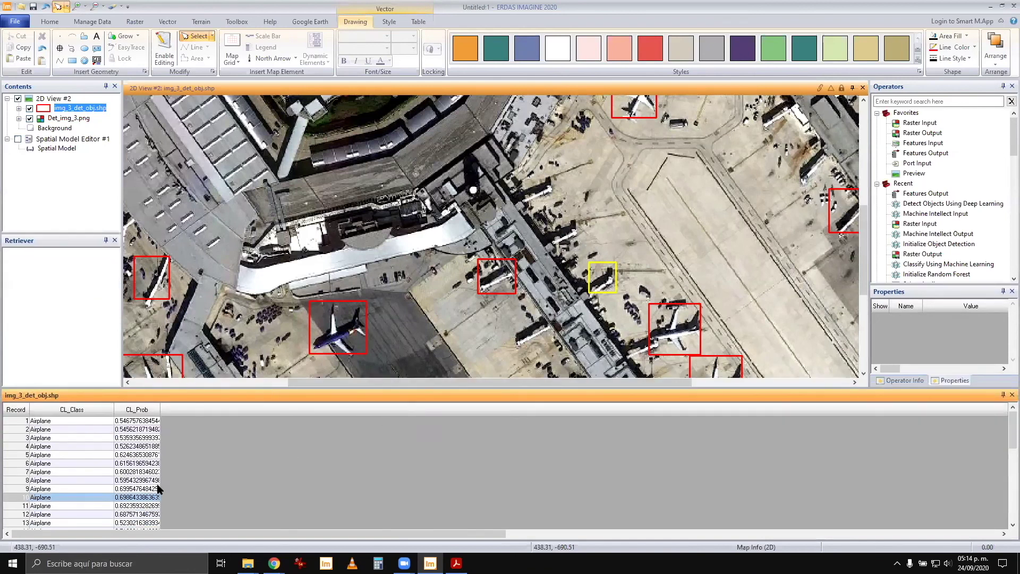
left_click(511, 354)
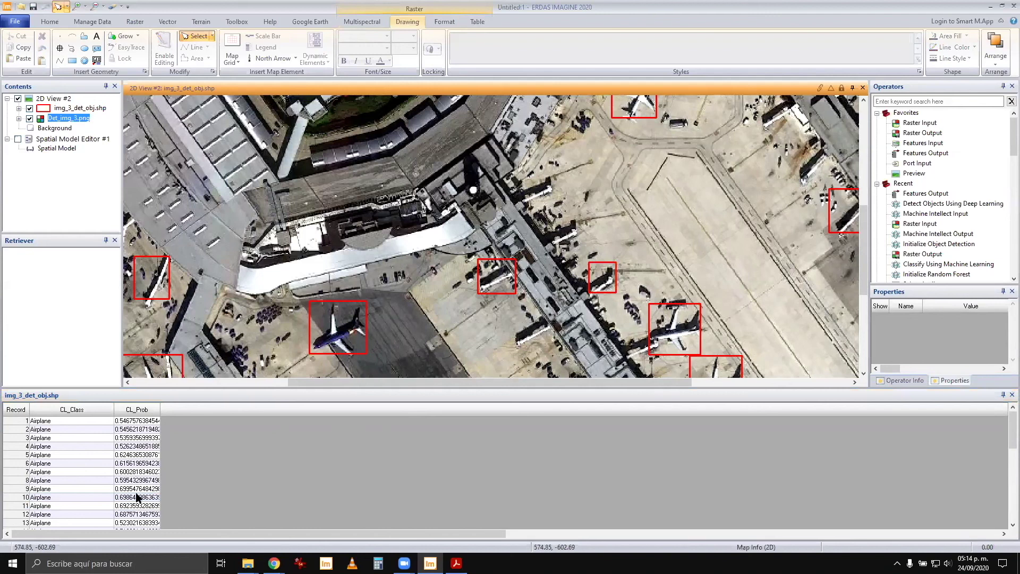
left_click_drag(374, 390, 374, 350)
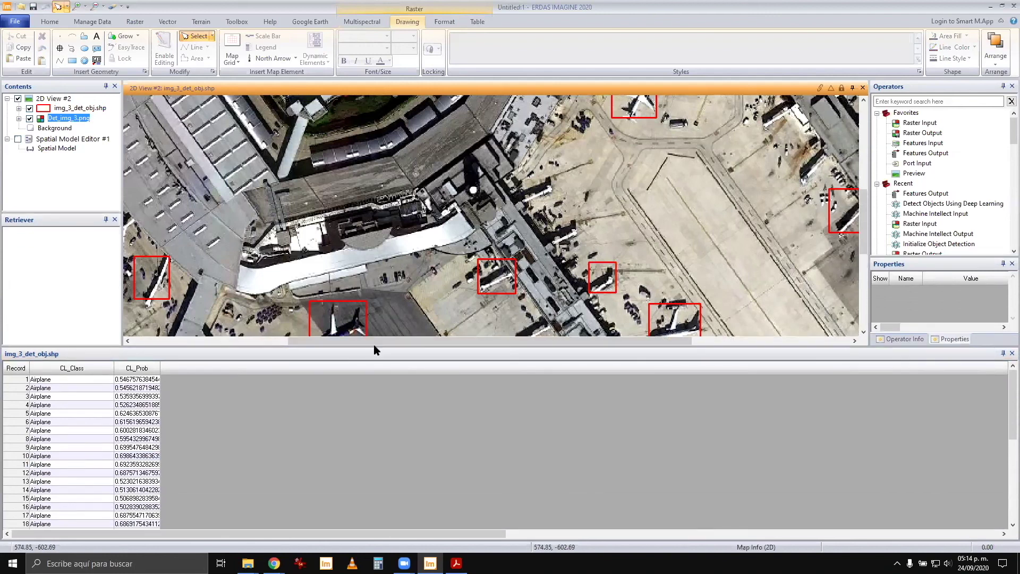
left_click_drag(160, 368, 360, 372)
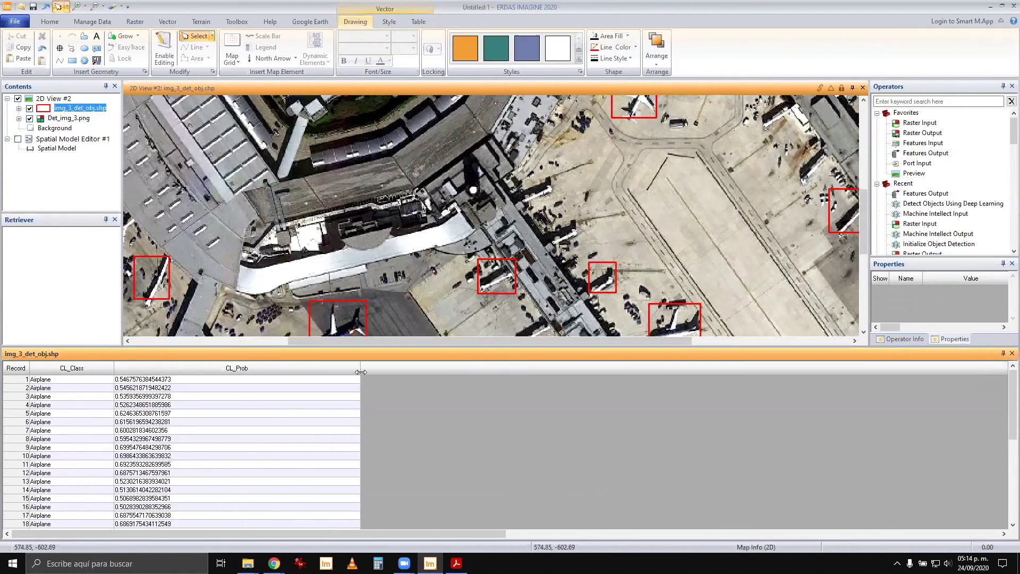
scroll(301, 449, "down", 4)
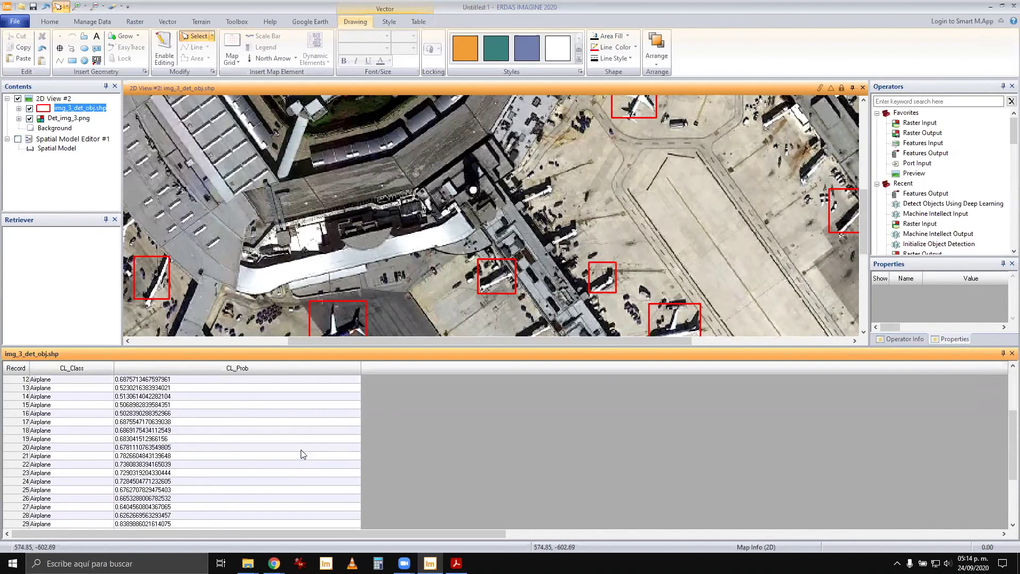
left_click_drag(1012, 429, 1004, 520)
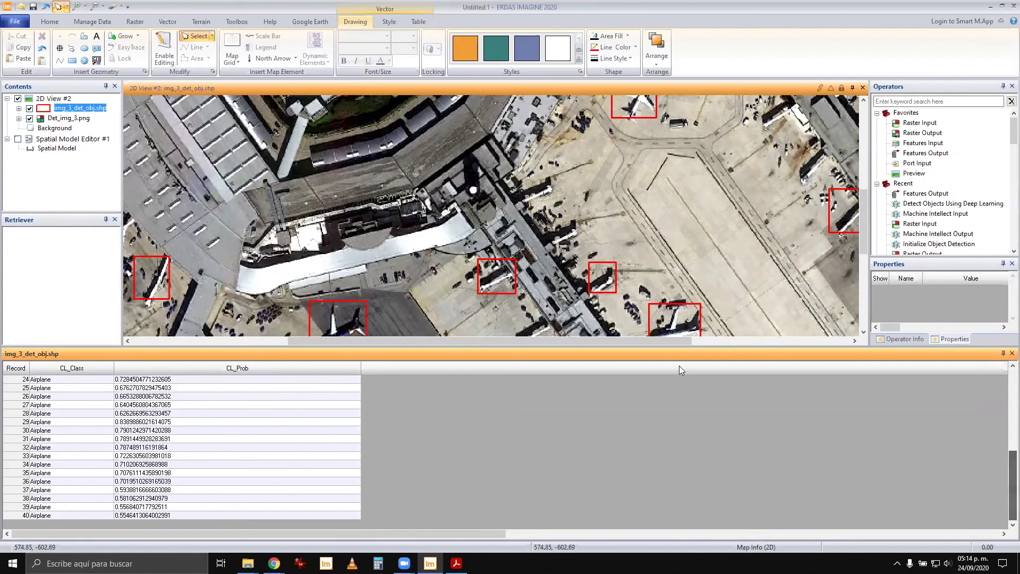
Step: Select individual detection boxes around the terminals to check their CL_Prob records, and close the attribute table
left_click(497, 276)
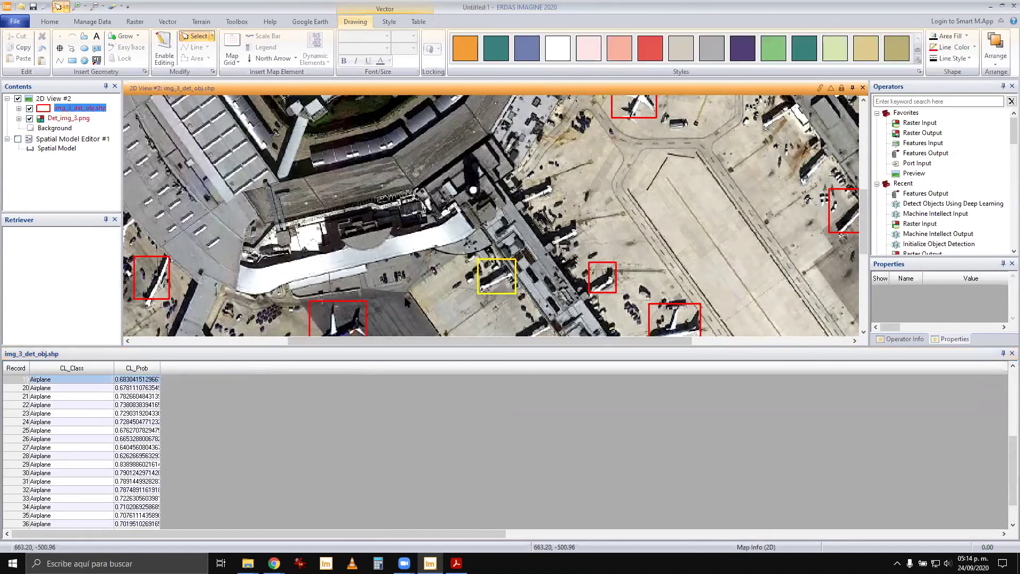
left_click(354, 321)
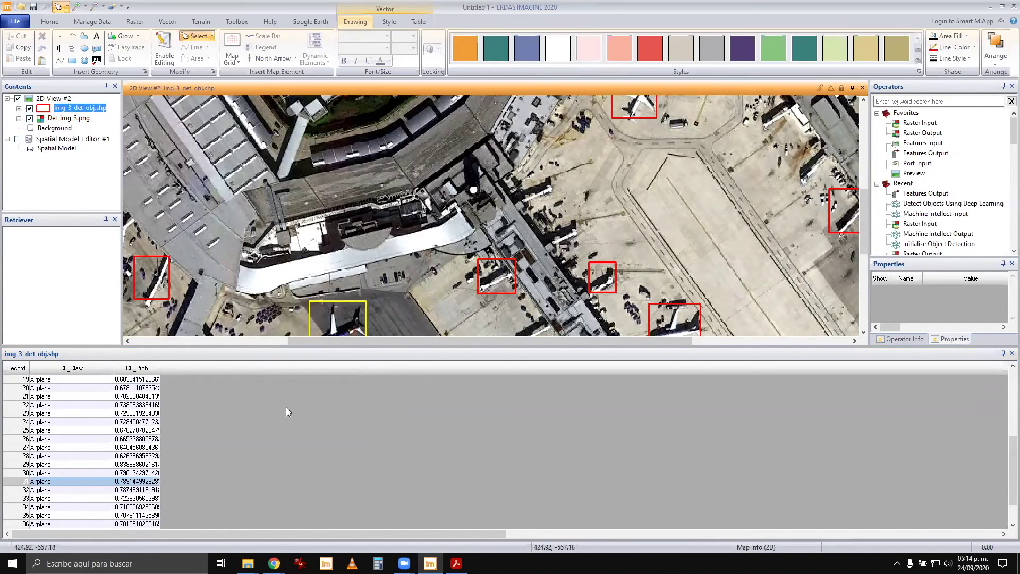
left_click(158, 284)
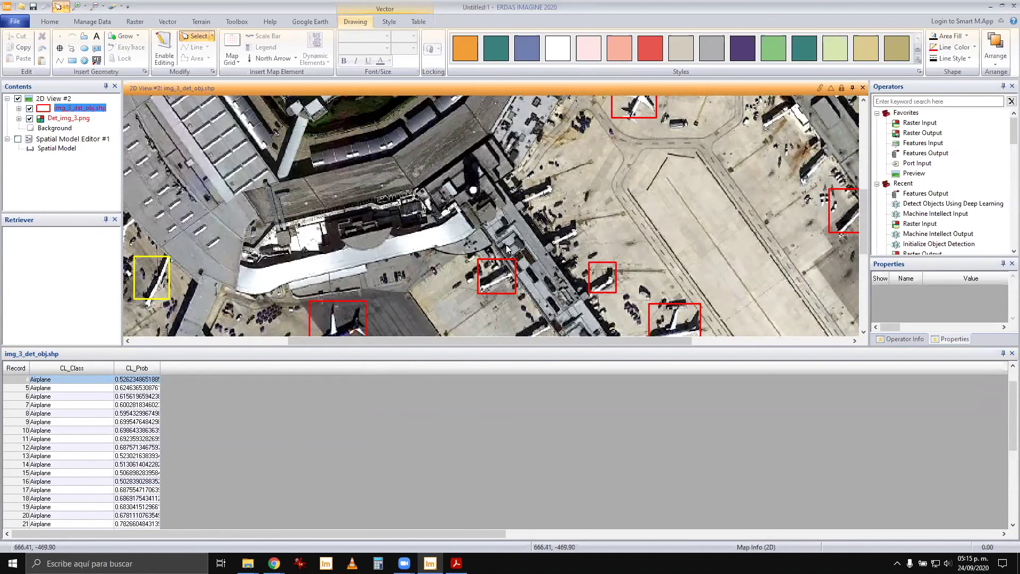
left_click_drag(501, 244, 754, 216)
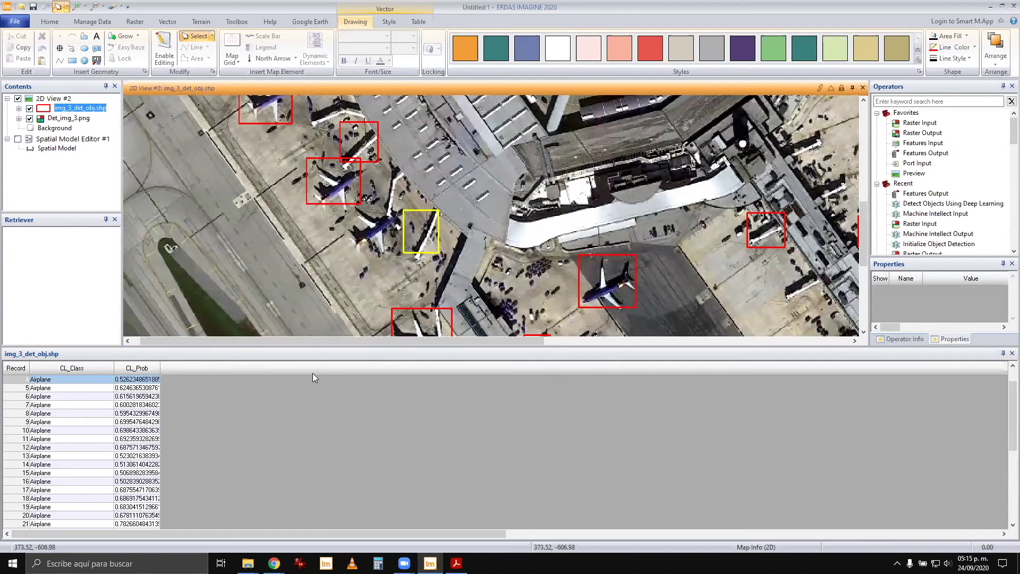
left_click(369, 137)
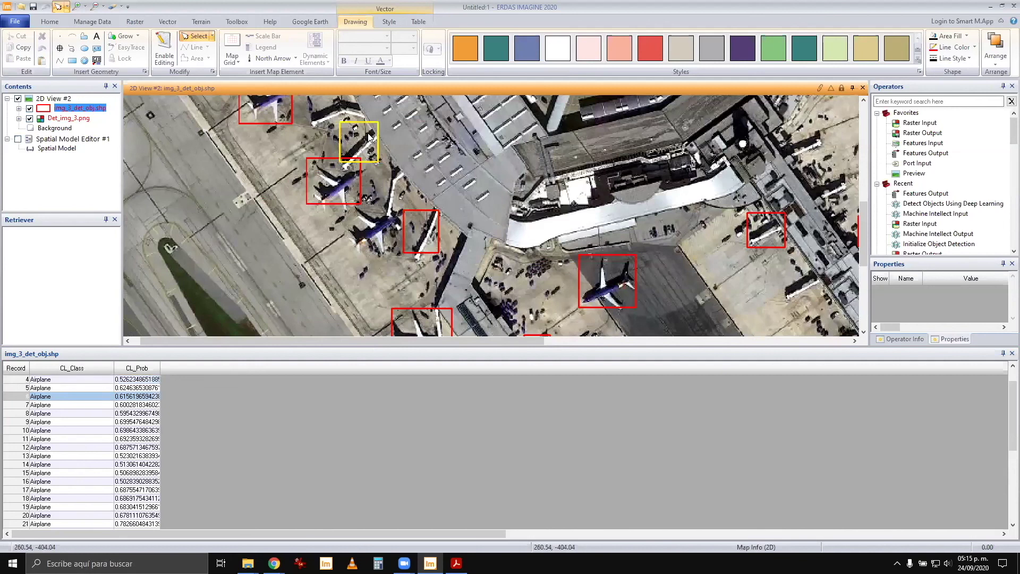
left_click_drag(458, 142, 641, 364)
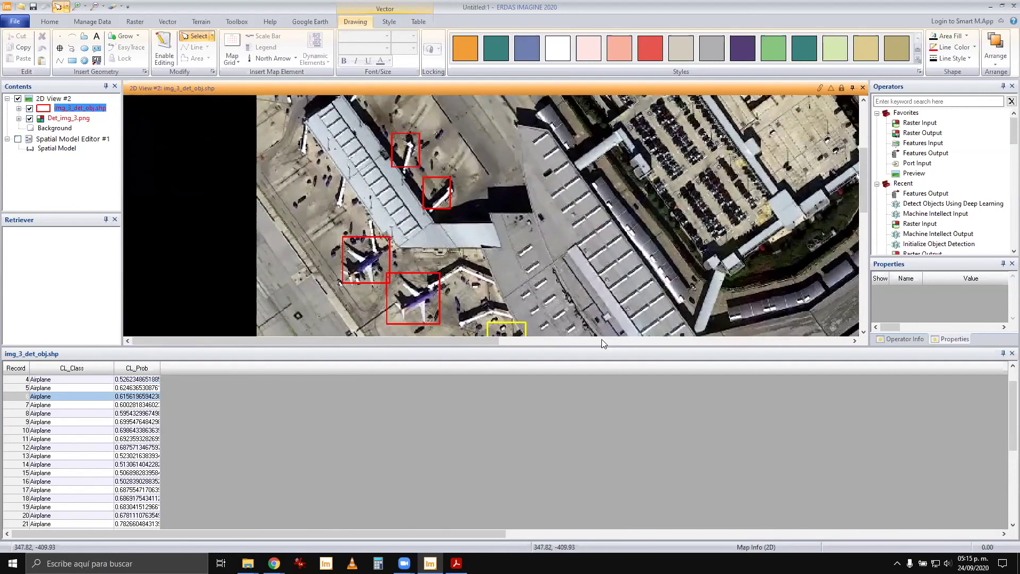
left_click(431, 192)
left_click(405, 155)
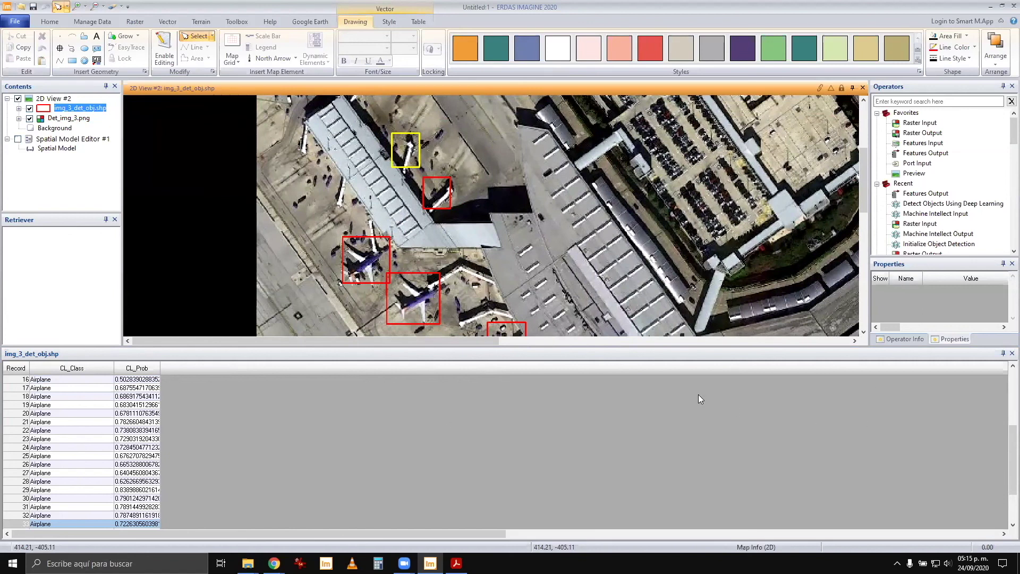
left_click(1011, 353)
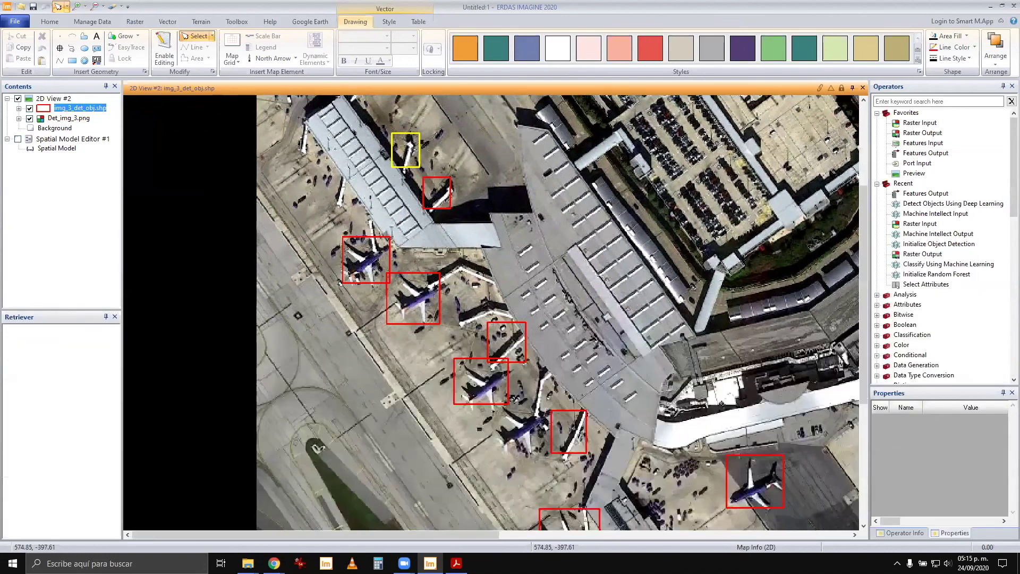
Step: Fit the image to the frame and show Spatial Model Editor #1 beside the 2D view again
key("alt+Tab")
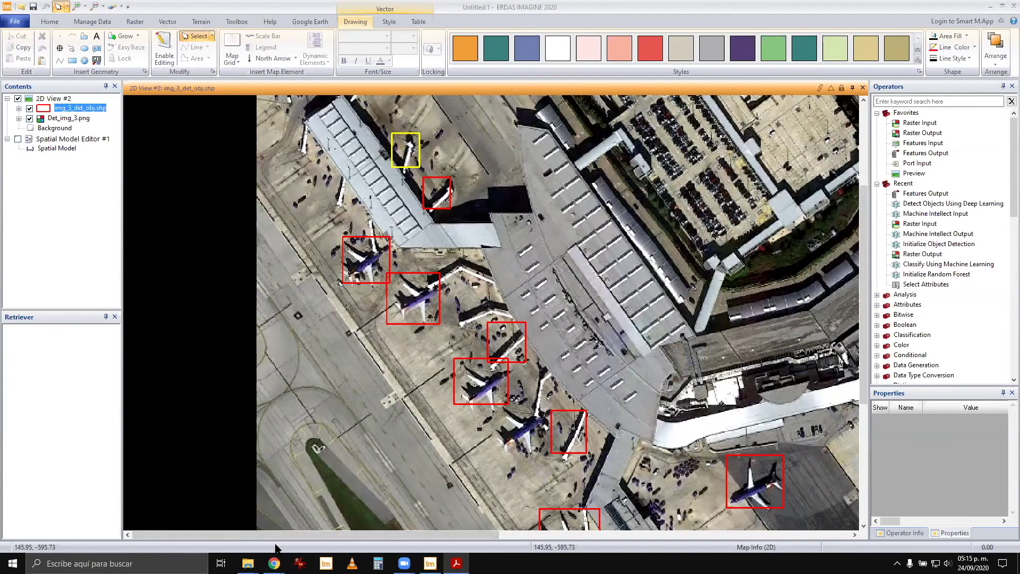
mouse_move(274, 563)
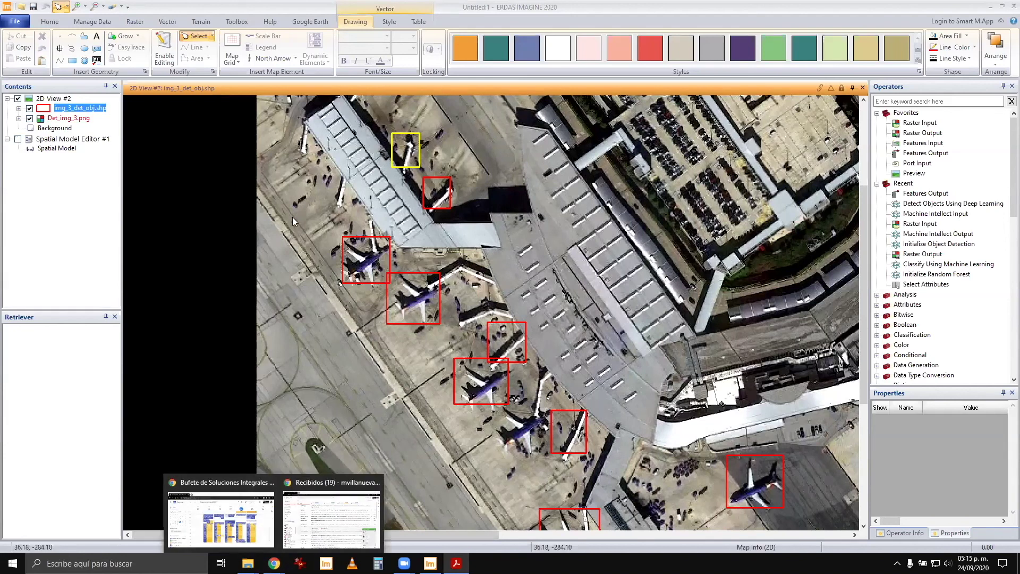
left_click(52, 23)
left_click(168, 50)
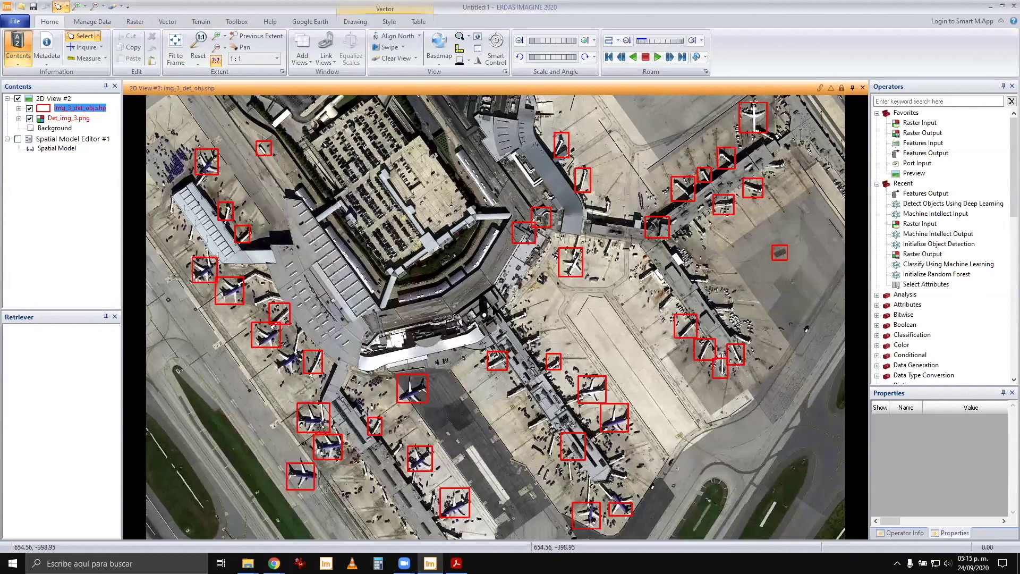
left_click(17, 138)
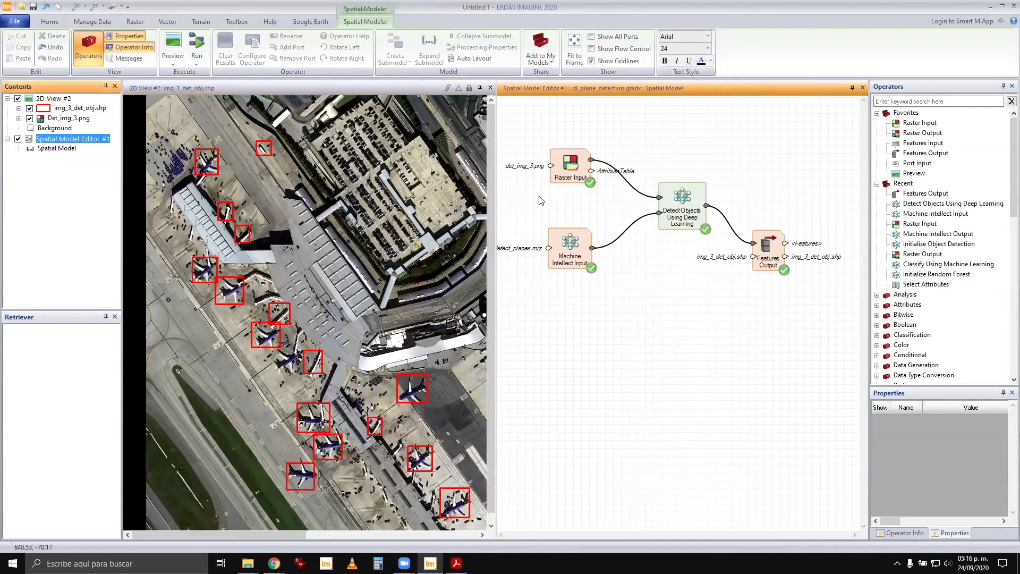